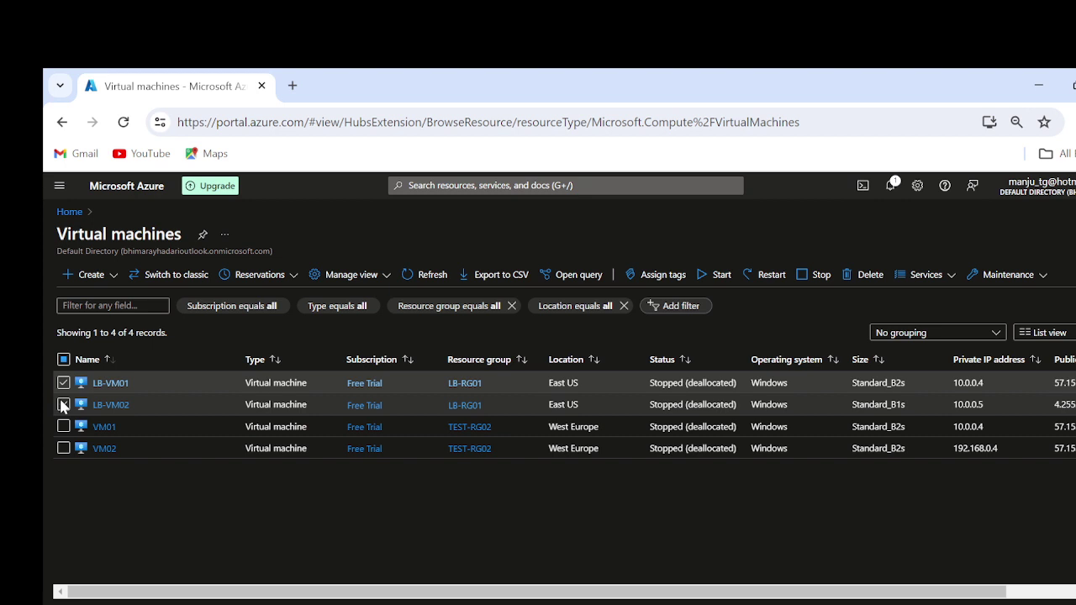
Step: Start the virtual machines LB-VM01 and LB-VM02 together and check the private IP address of LB-VM02
click(63, 405)
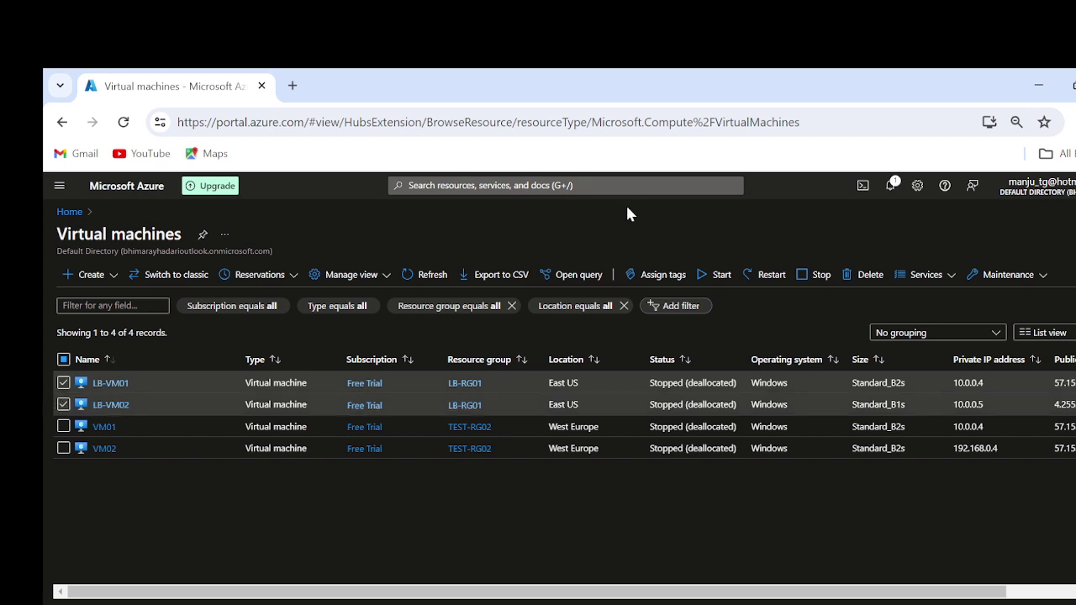
click(707, 277)
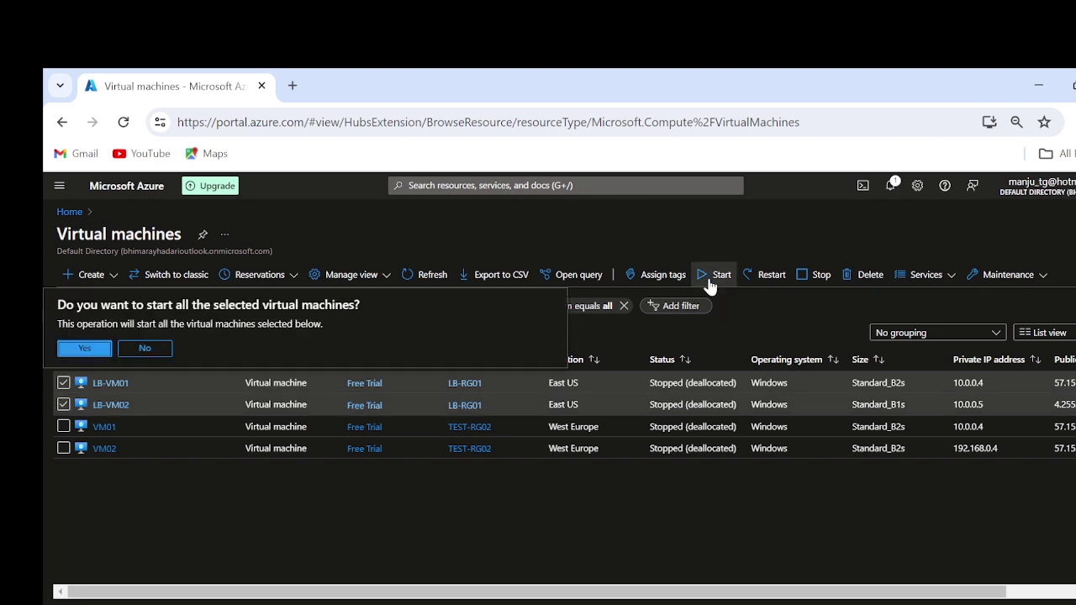
click(84, 348)
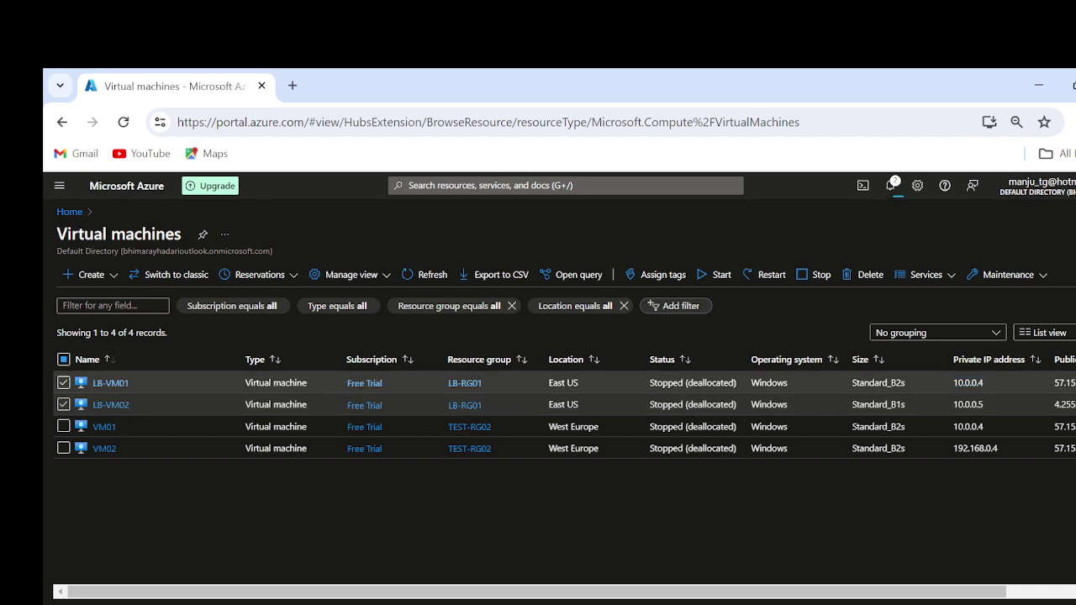
double_click(968, 405)
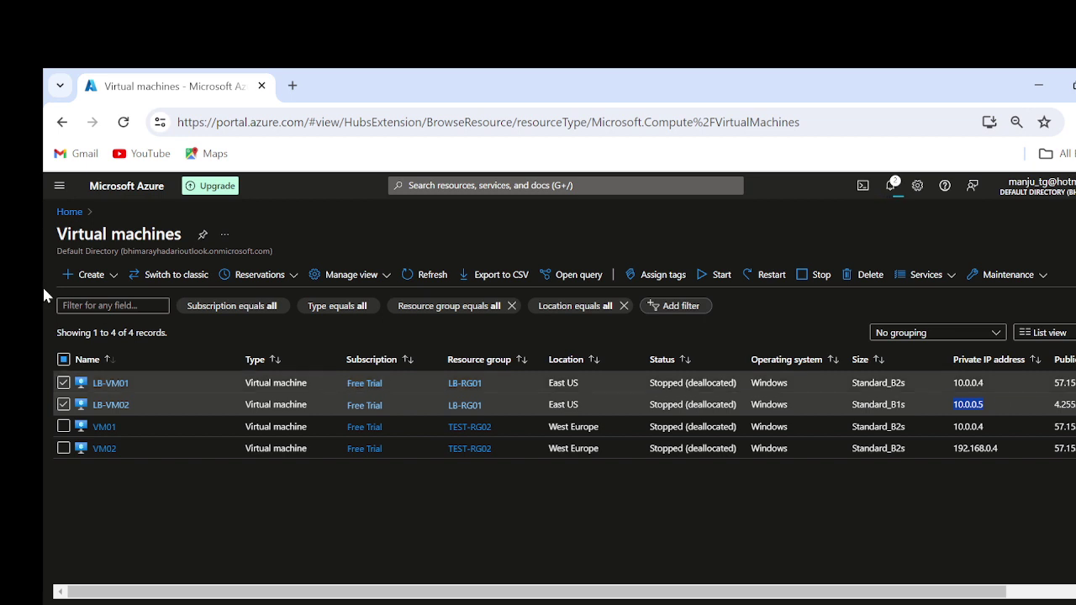
Step: Open the load balancer MY-PLB01 from the portal home page and show all of its essential details
click(69, 212)
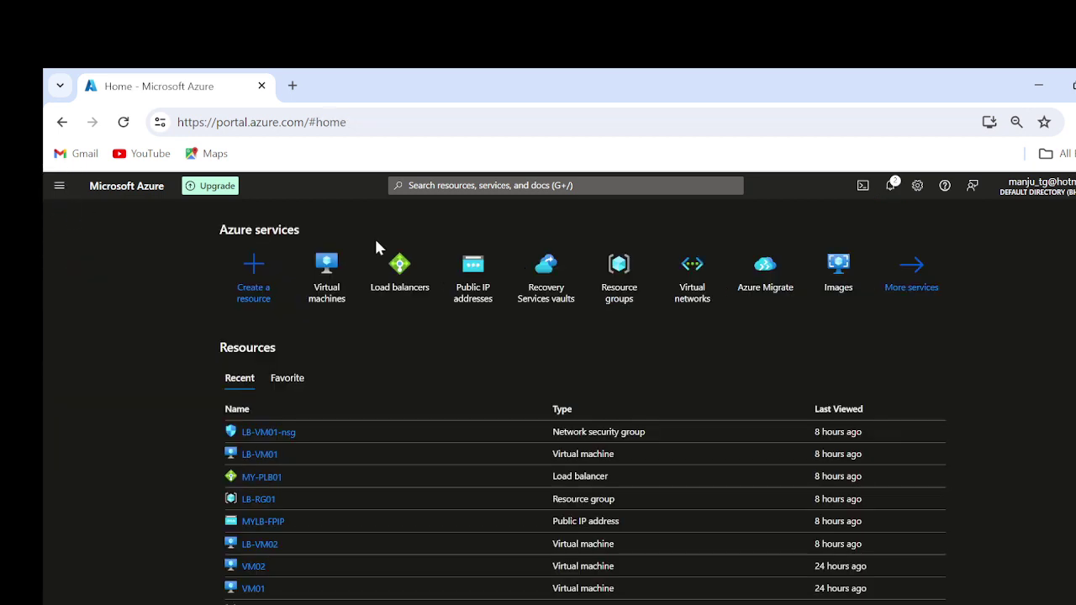
click(377, 275)
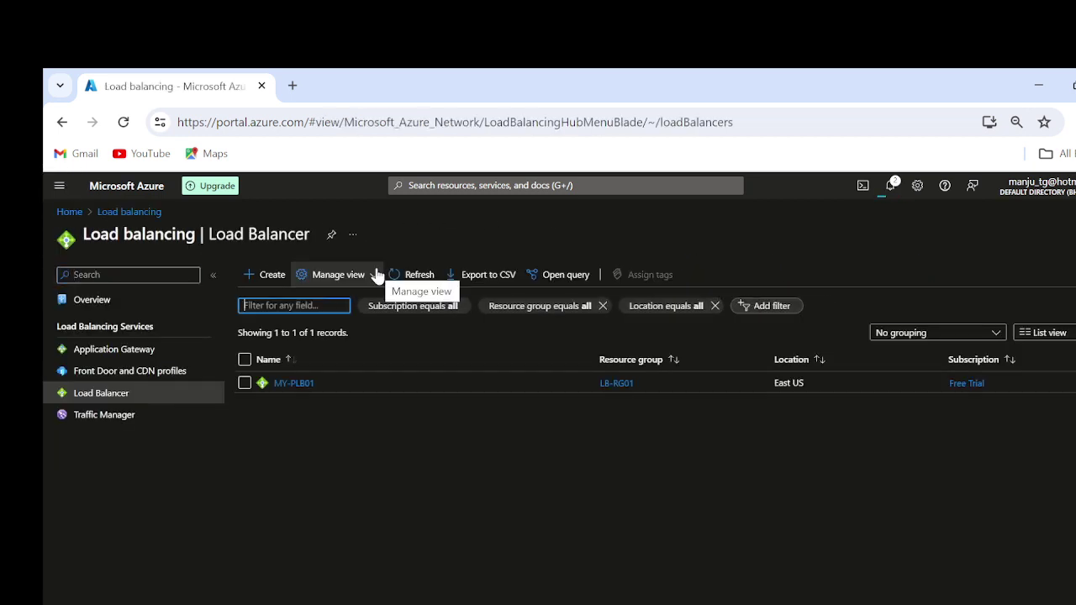
click(290, 387)
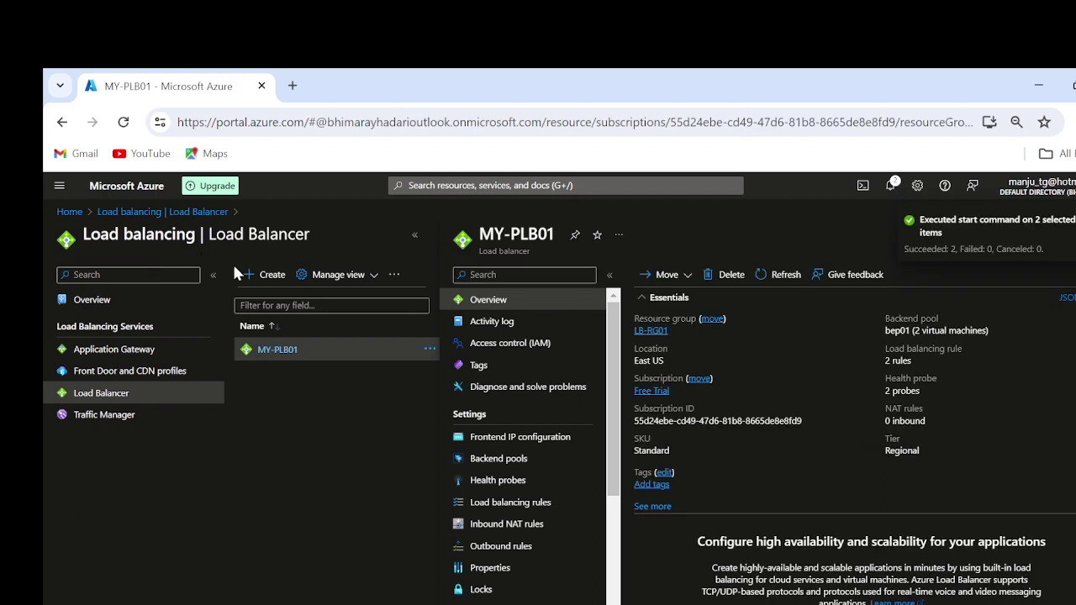
click(212, 276)
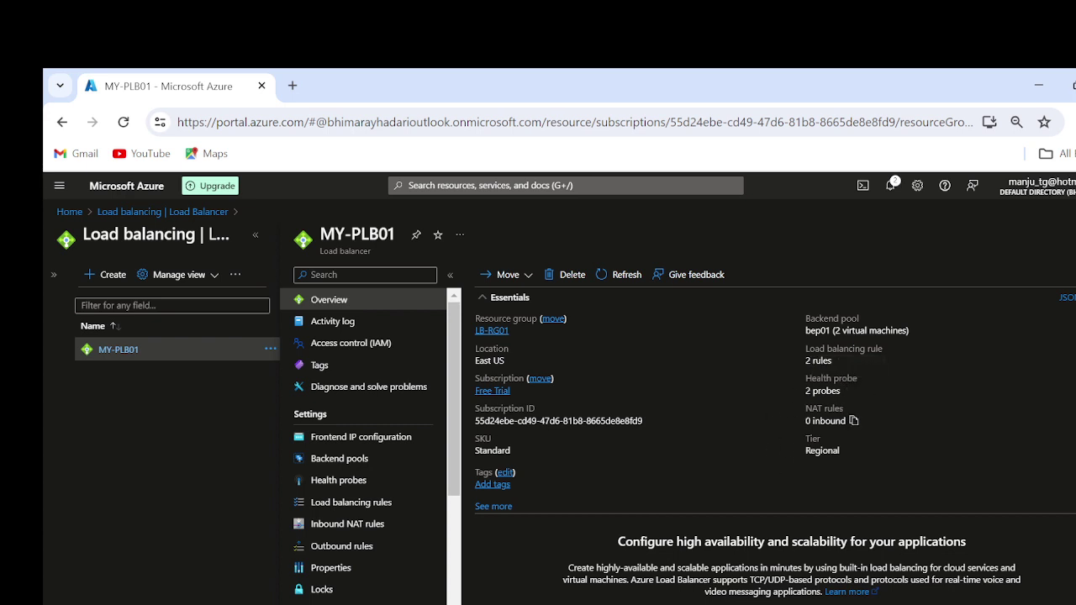
click(493, 506)
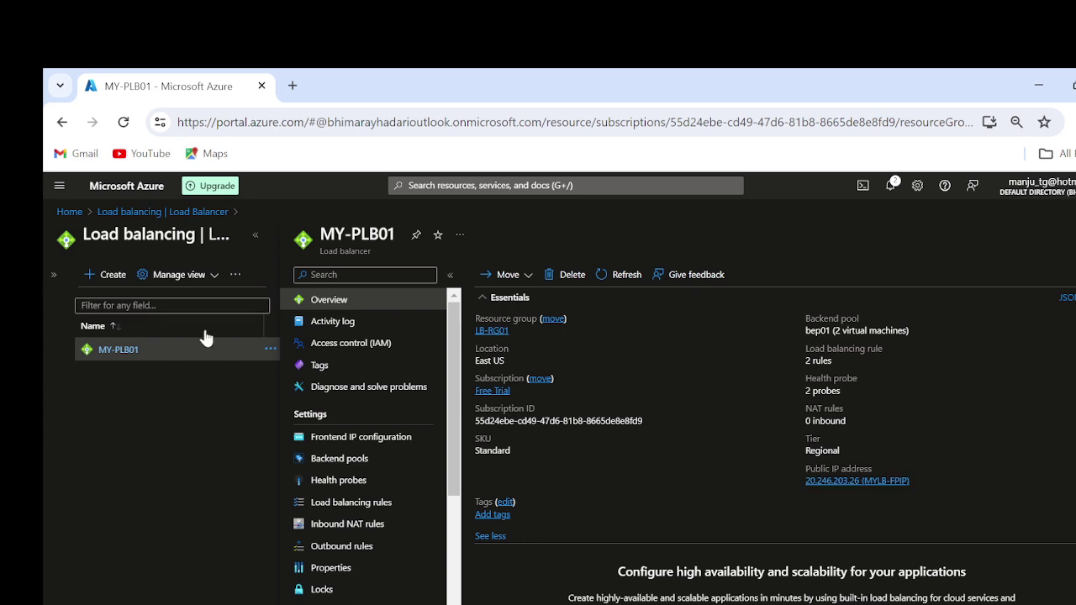
Step: Look up the public IP address in MY-PLB01's frontend IP configuration and ping 20.246.203.26 from a Command Prompt
click(342, 446)
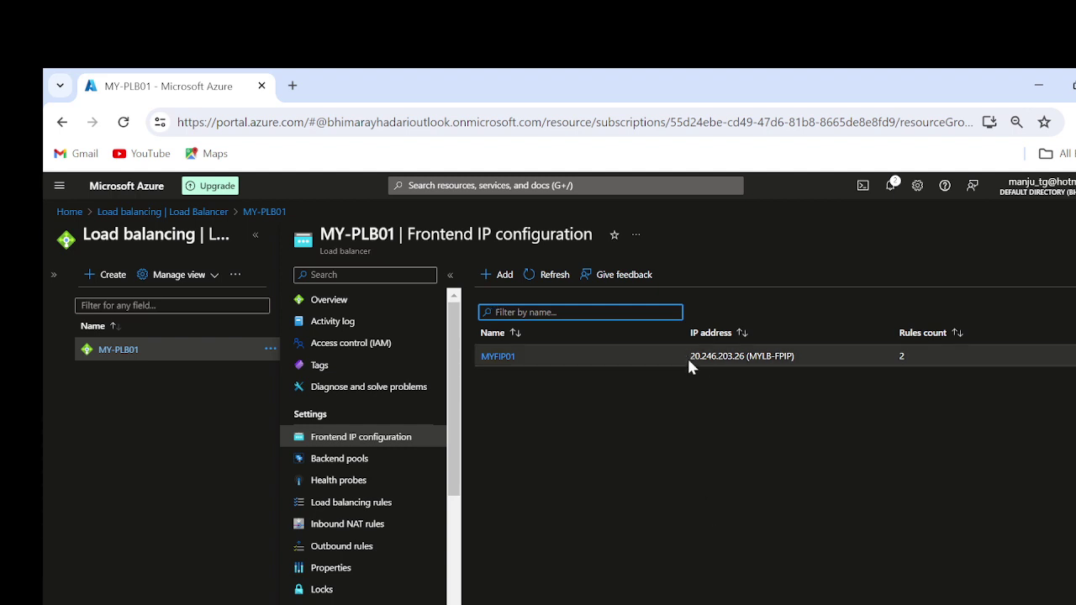
drag(688, 355, 699, 356)
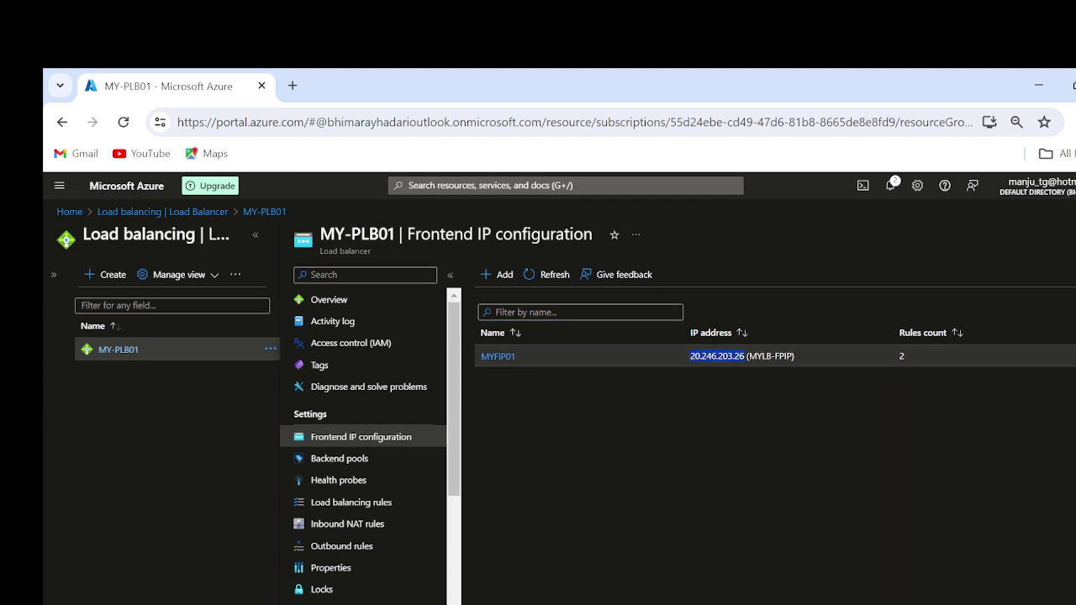
key(super+r)
text(cmd)
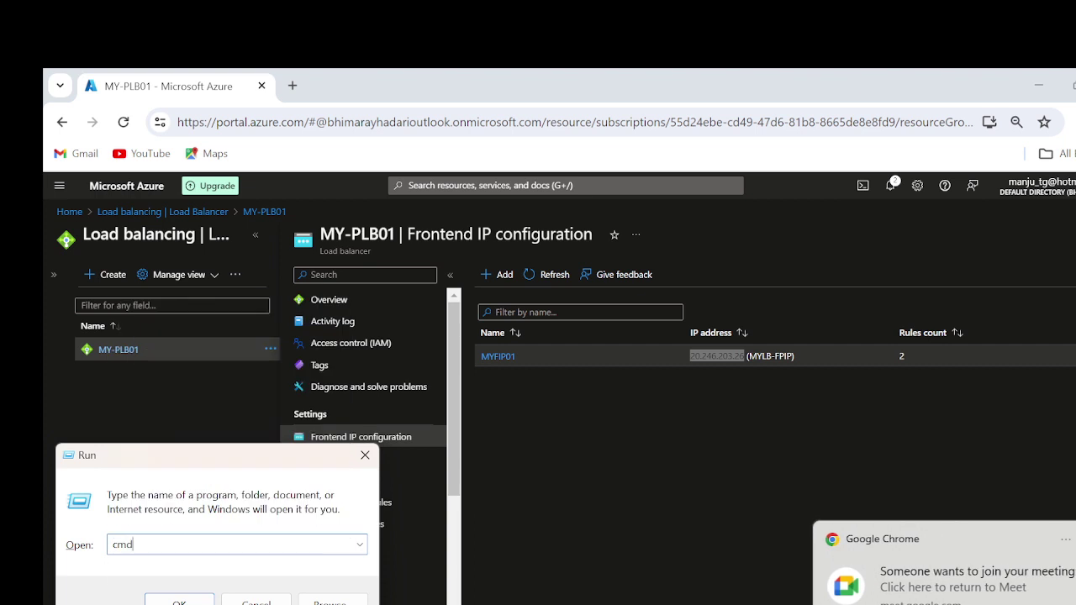
key(Return)
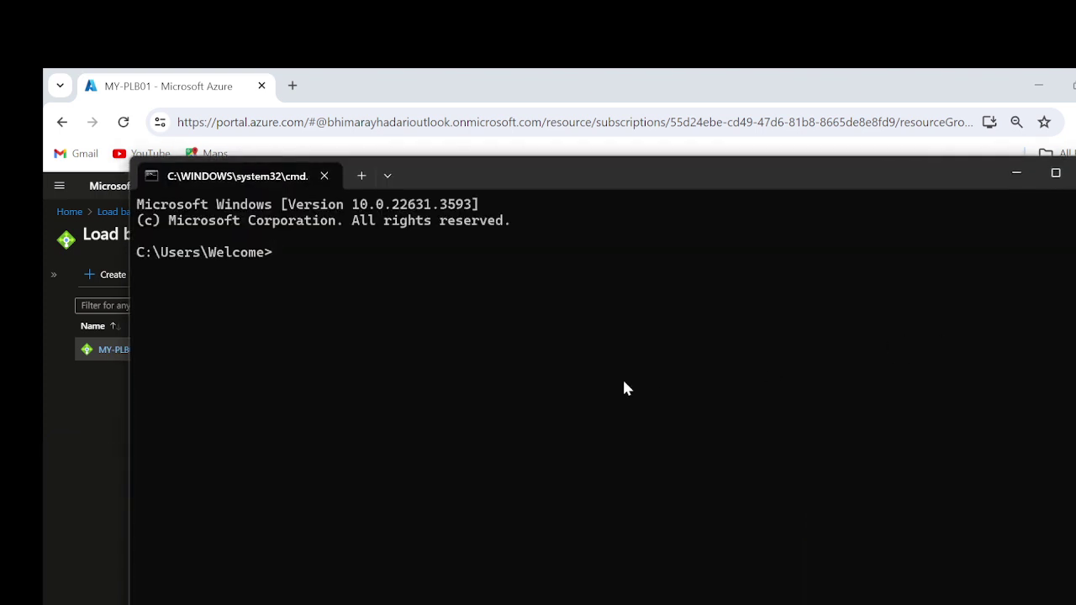
text(ping)
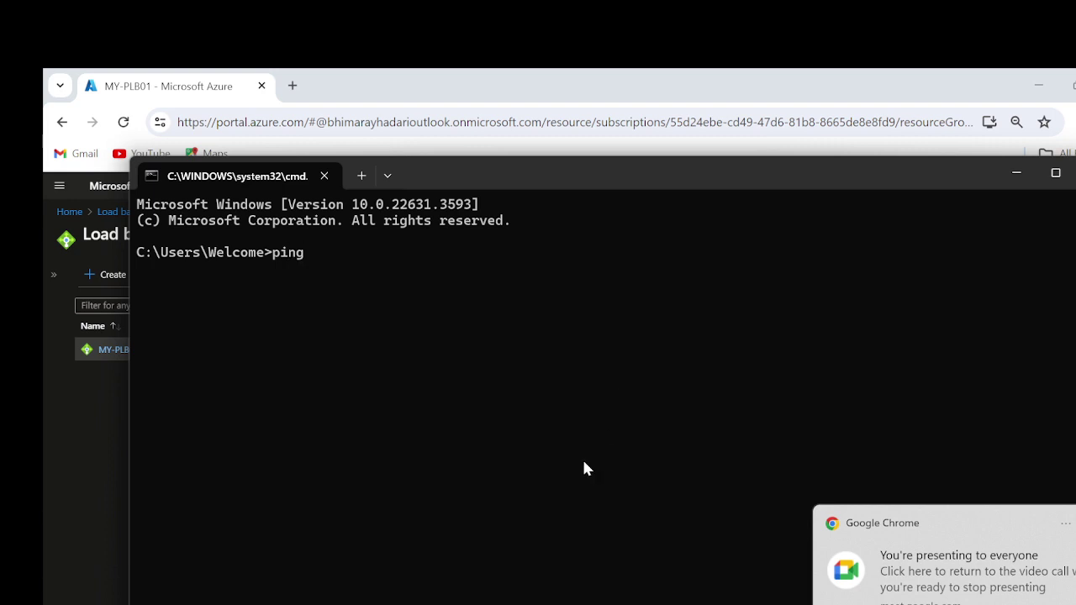
text(20.246.203.26)
key(Return)
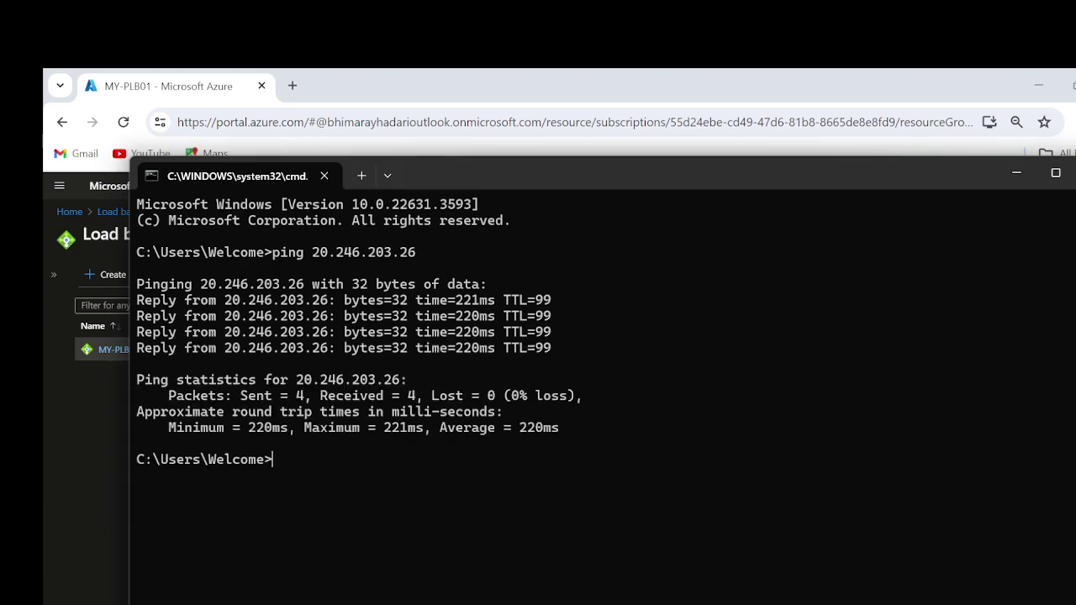
Step: Run a continuous ping with "ping 20.246.203.26 -t" in the maximized Command Prompt, stop it, and minimize the window
double_click(534, 178)
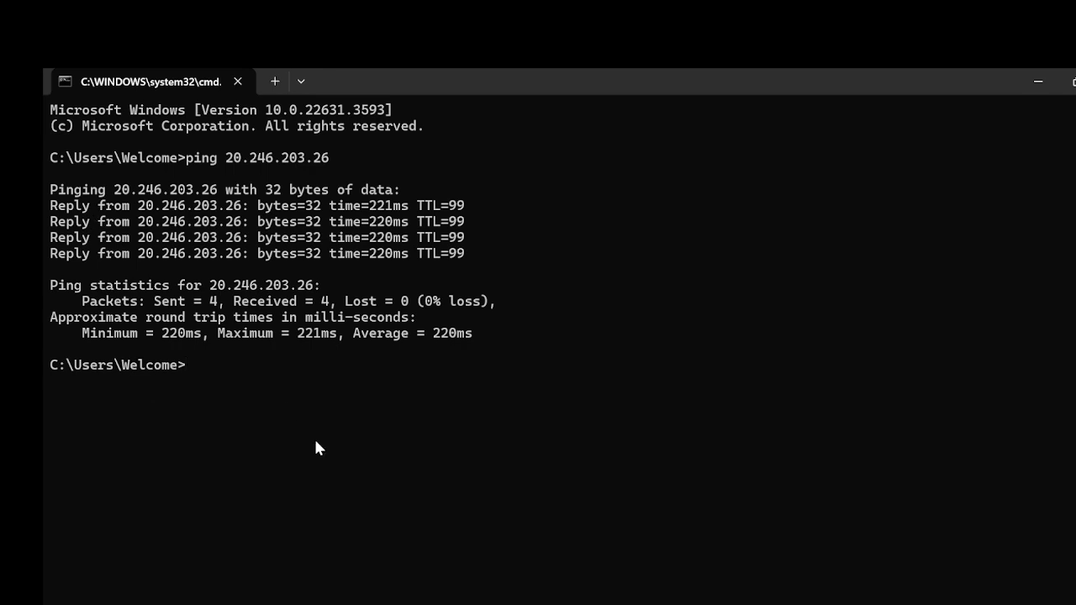
key(Up)
text(-t)
key(Return)
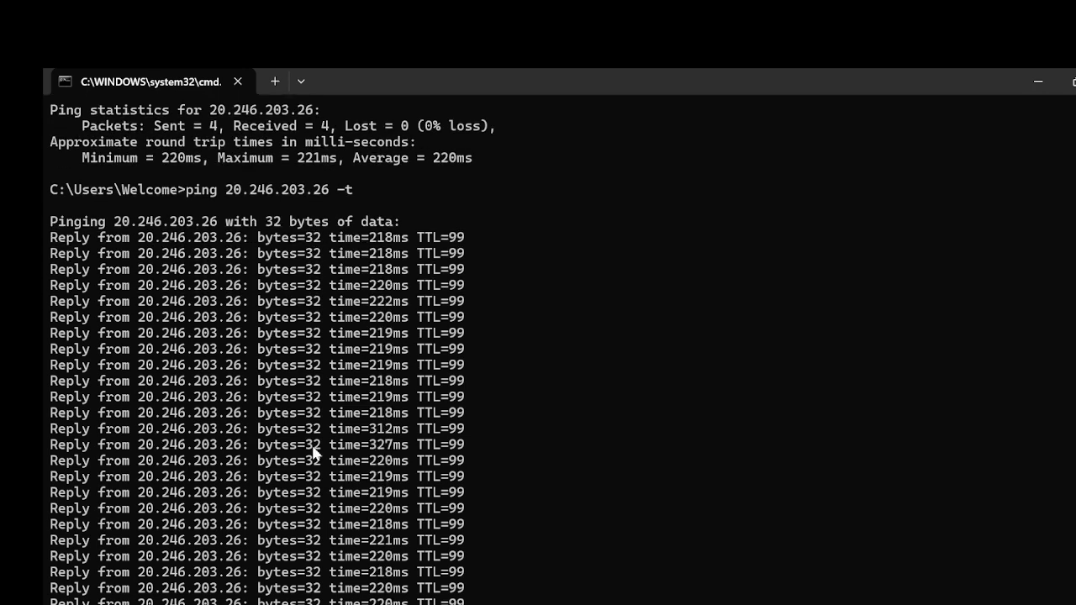
key(ctrl+c)
scroll(294, 245, up, 4)
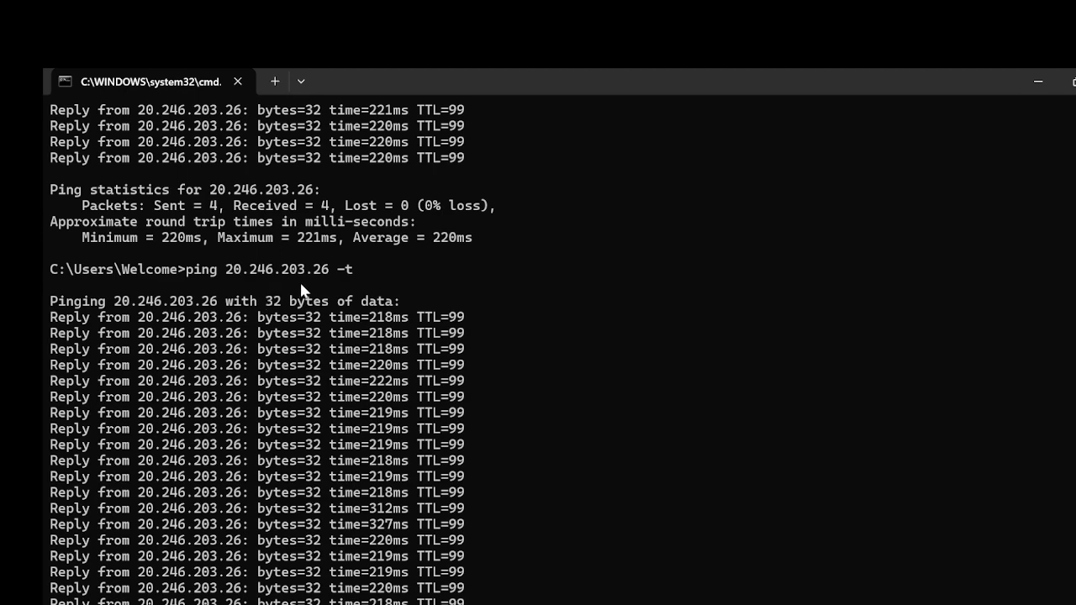
key(ctrl+c)
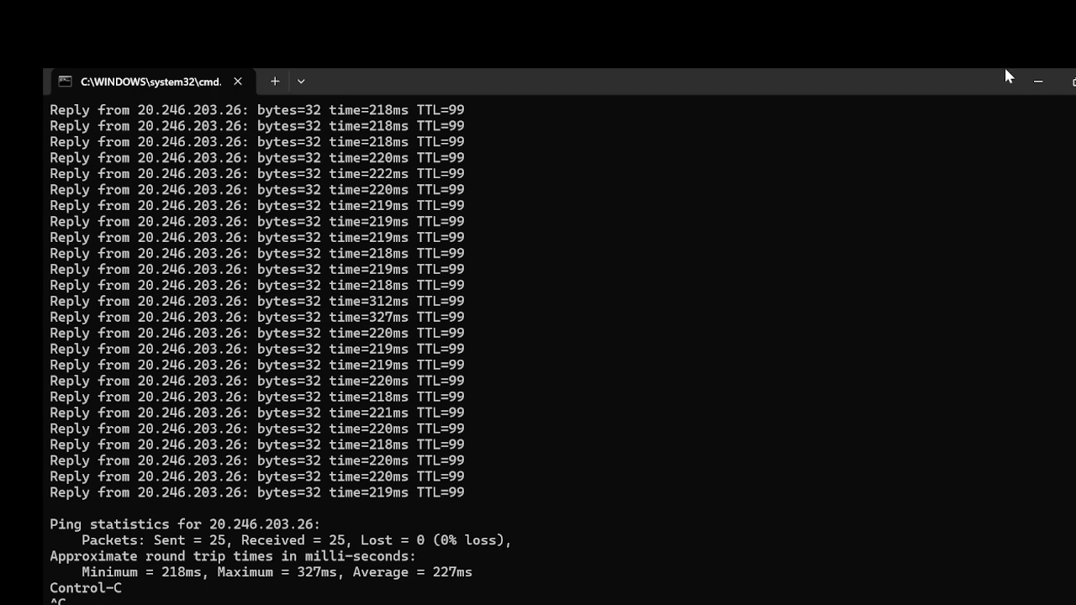
click(1036, 81)
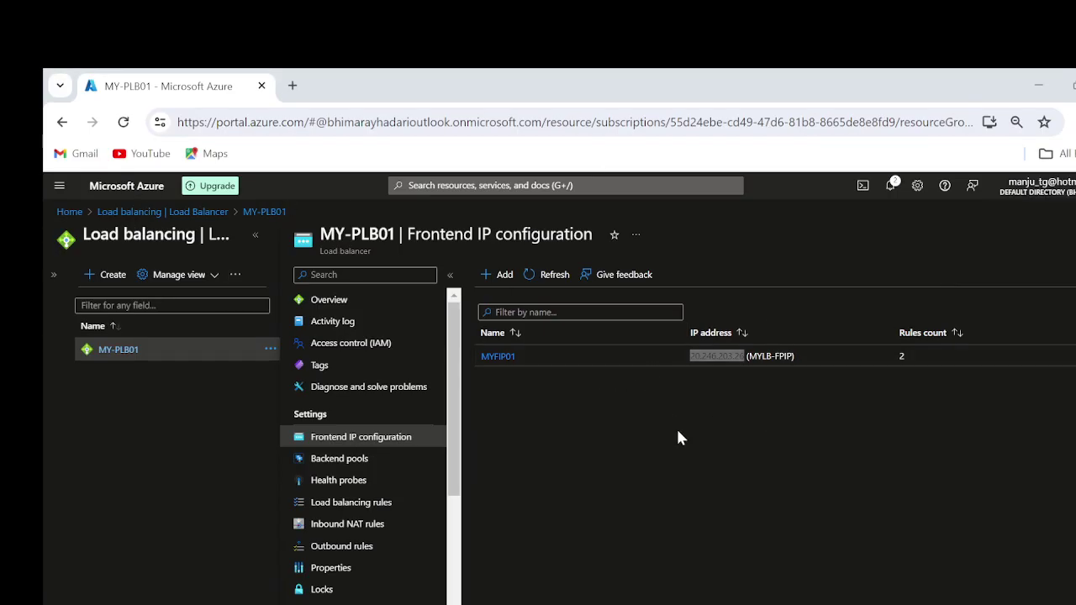
Step: View MY-PLB01's backend pools and compare the members with the virtual machines list opened in a duplicated browser tab
click(325, 460)
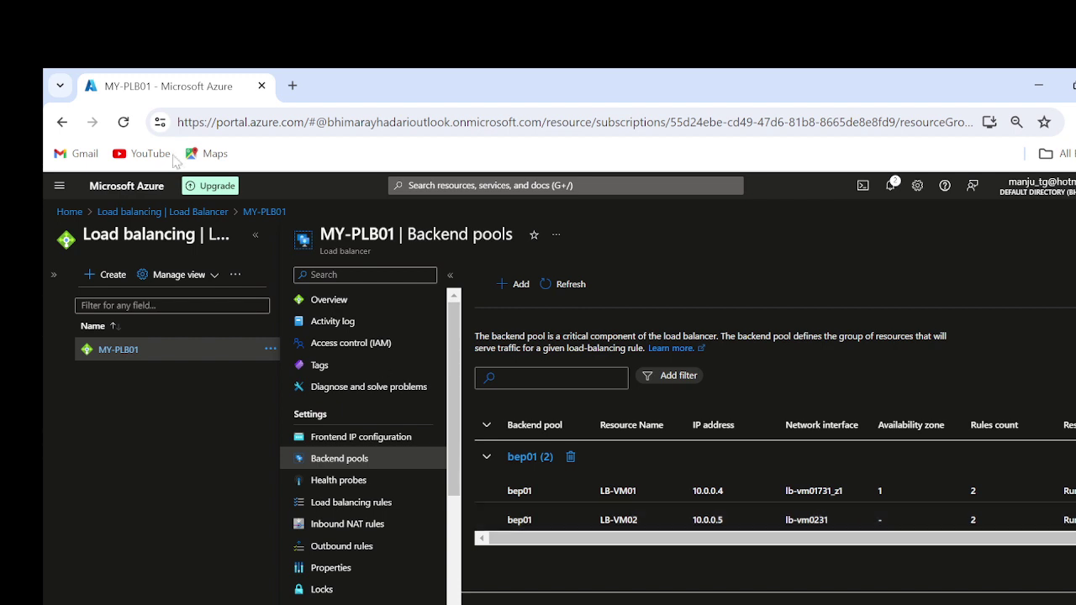
right_click(147, 95)
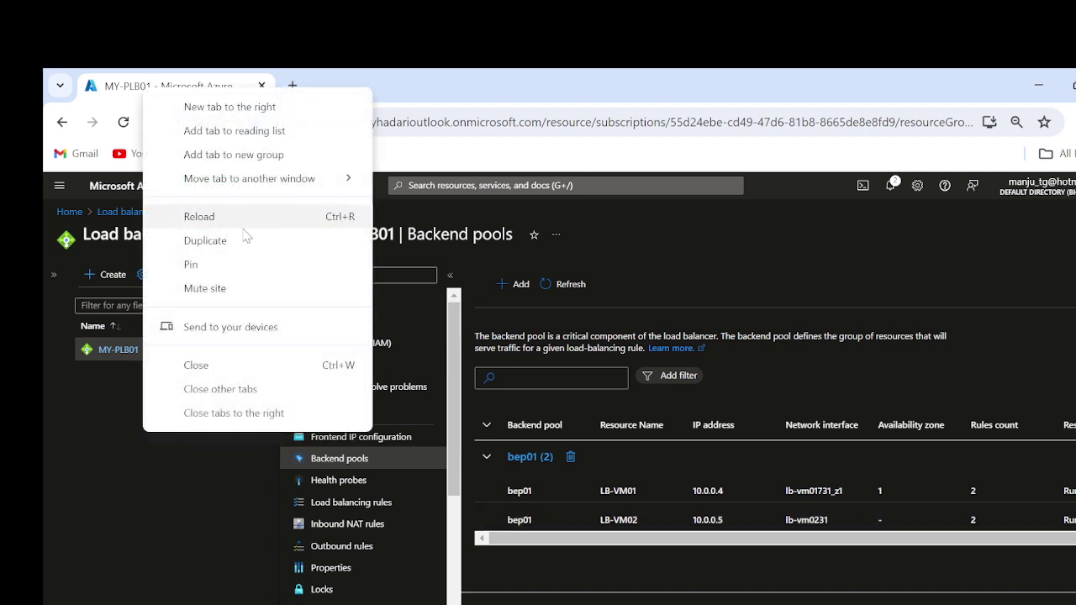
key(Escape)
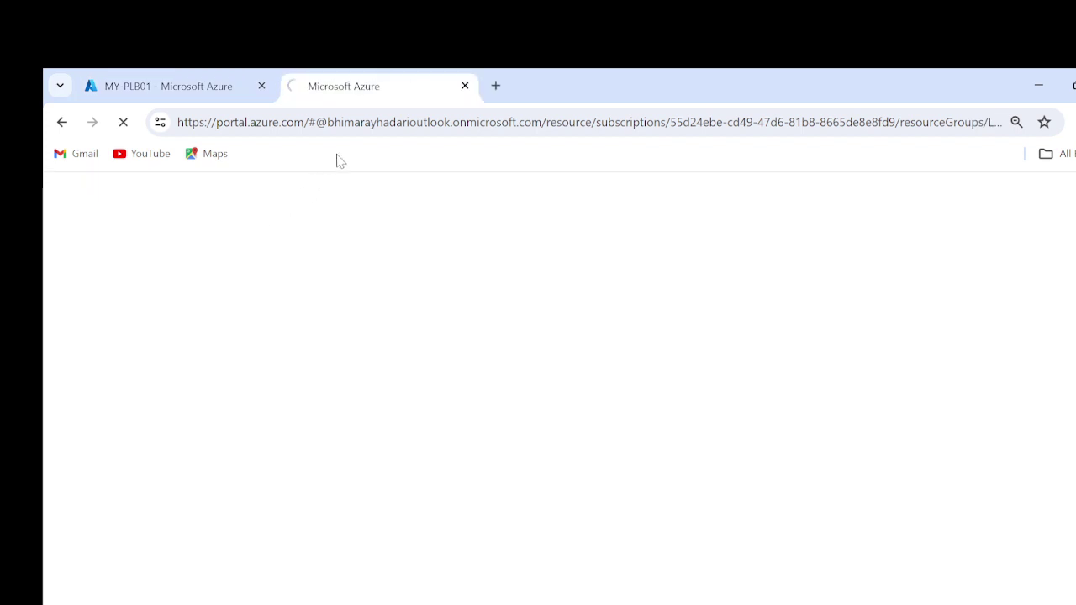
drag(378, 92, 183, 86)
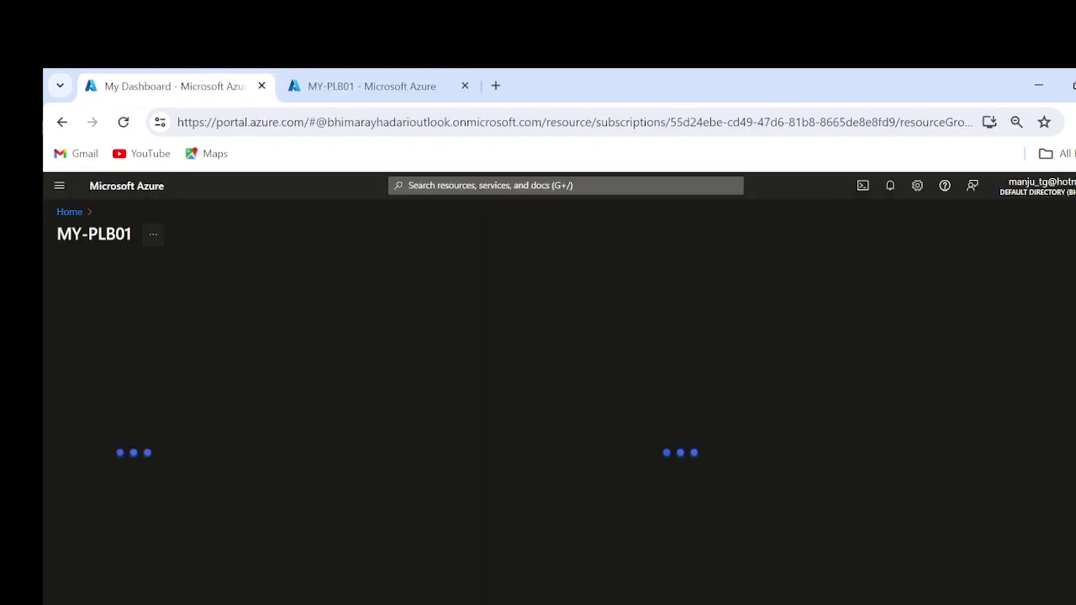
click(61, 212)
click(403, 524)
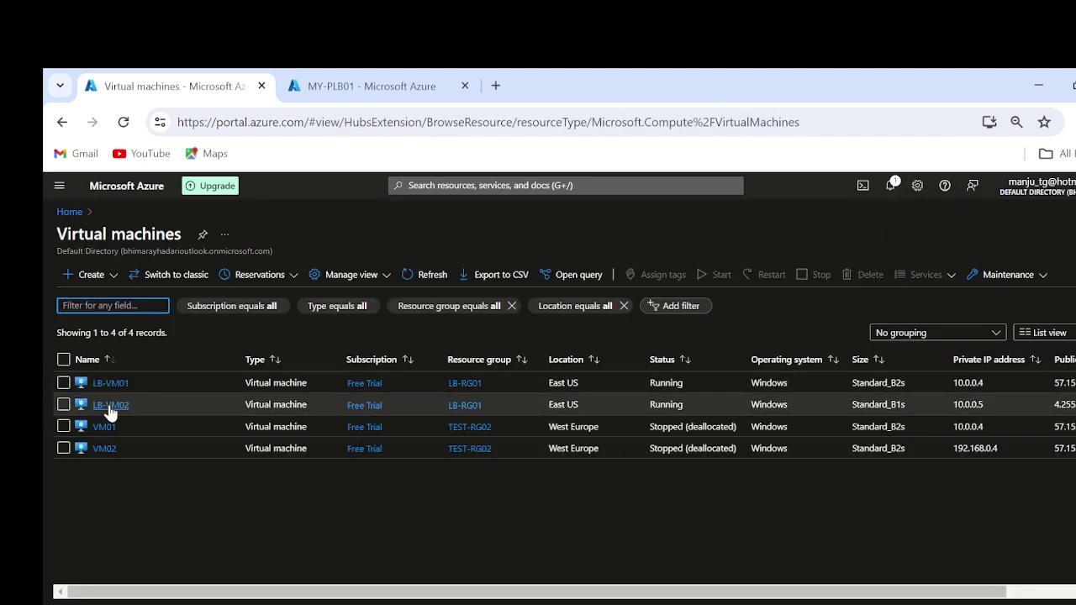
click(340, 84)
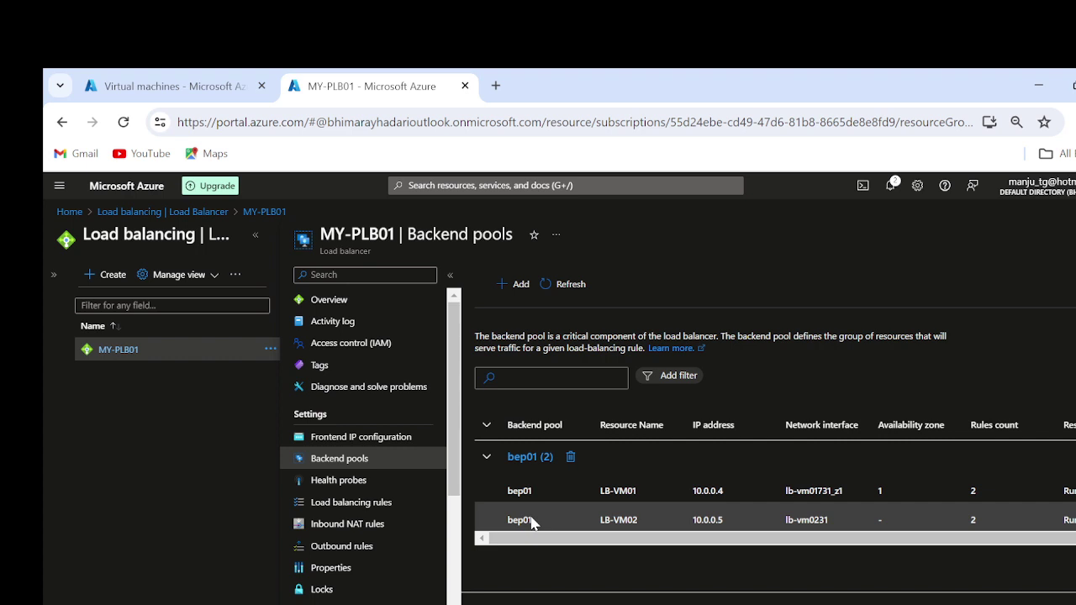
click(522, 290)
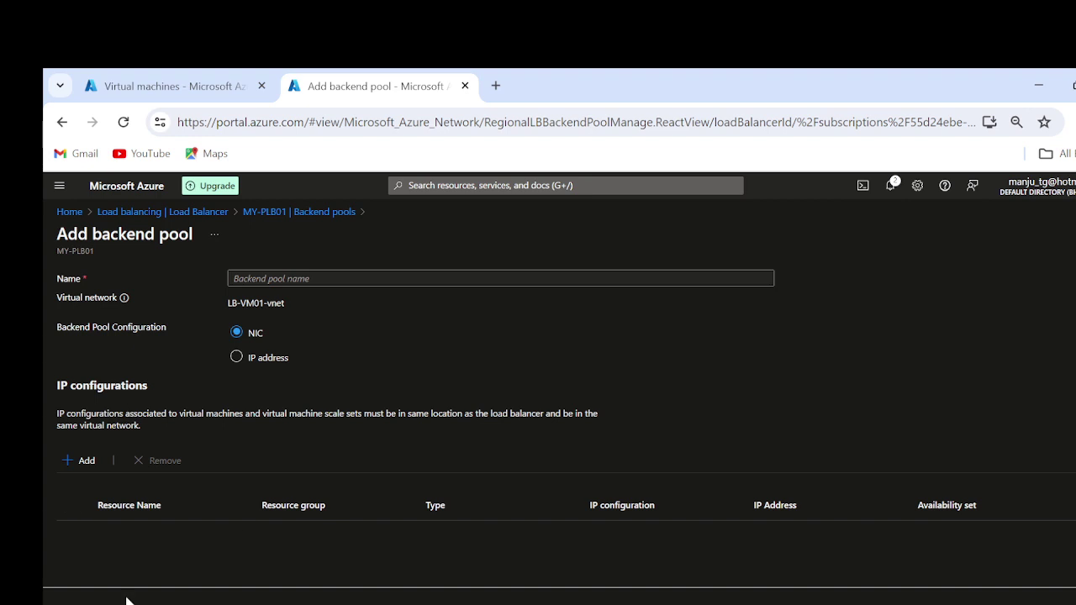
click(77, 463)
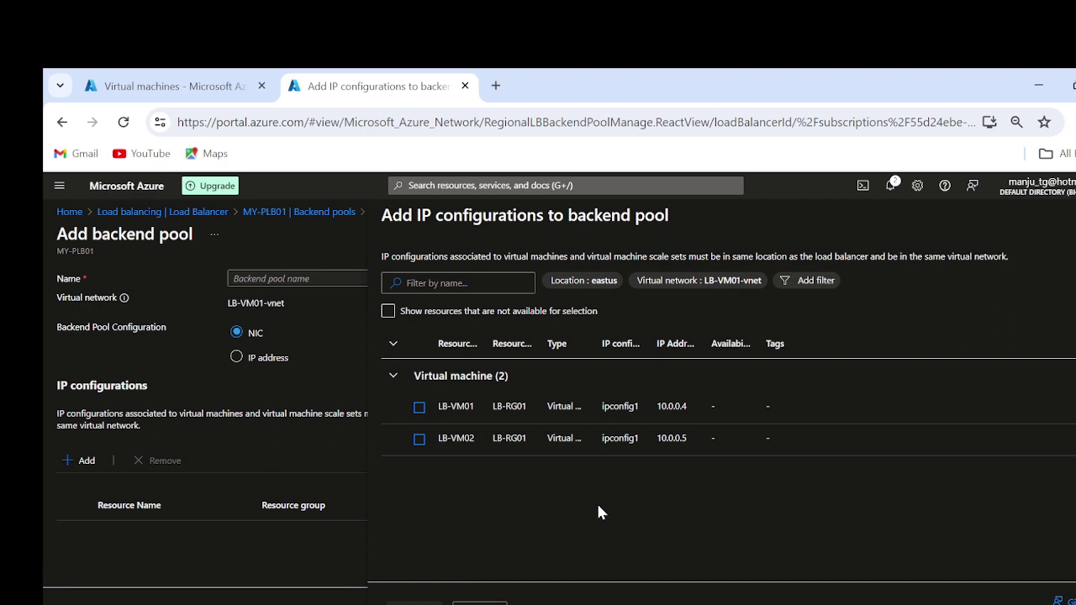
click(420, 408)
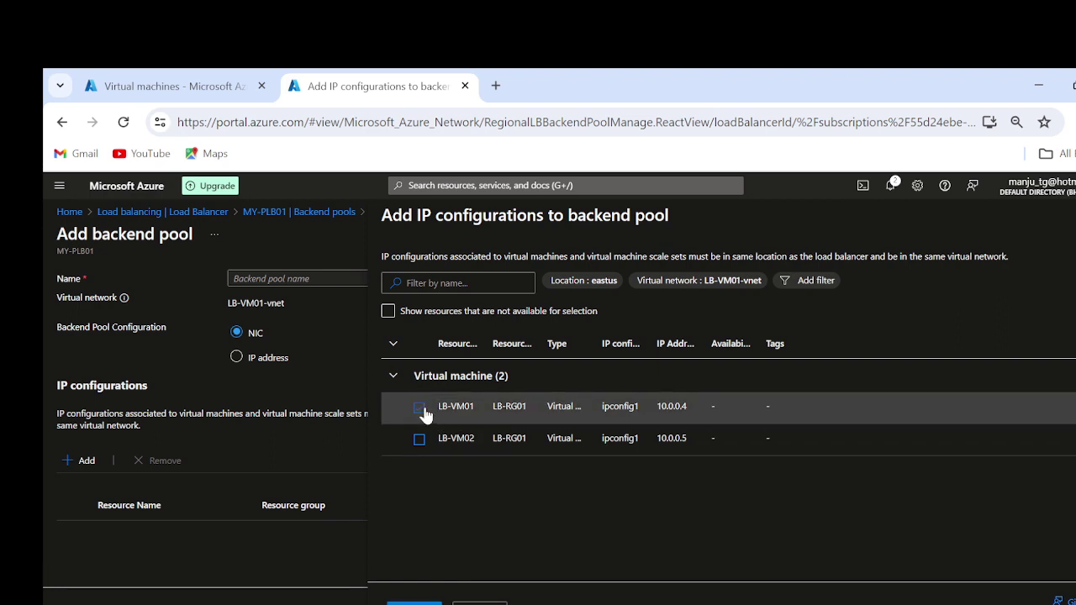
click(414, 603)
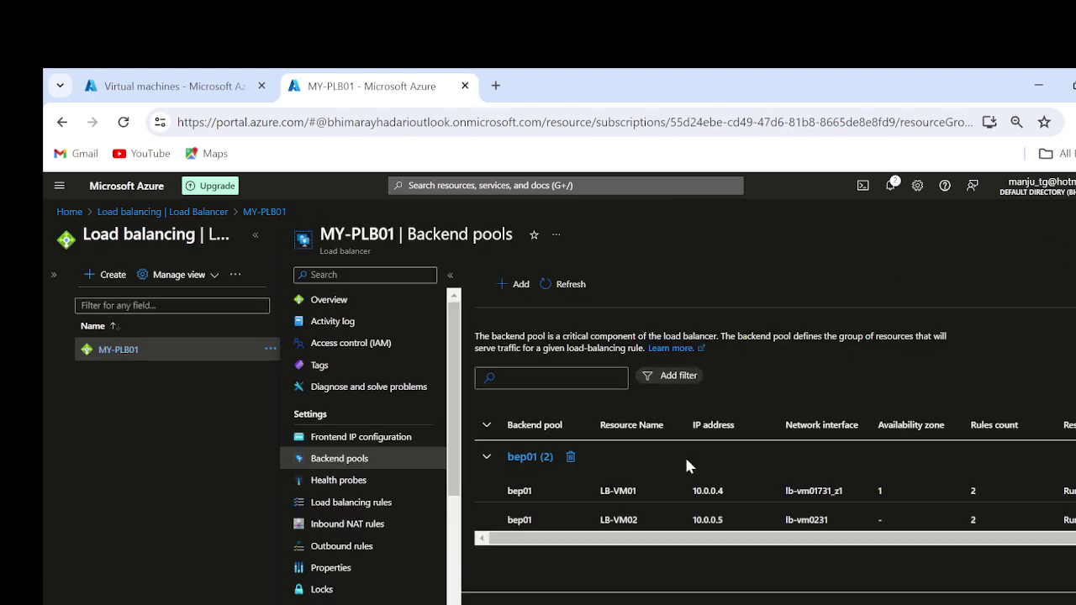
Step: Review MY-PLB01's health probes, load balancing rules, inbound NAT rules and outbound rules, ending on its frontend IP configuration
click(328, 478)
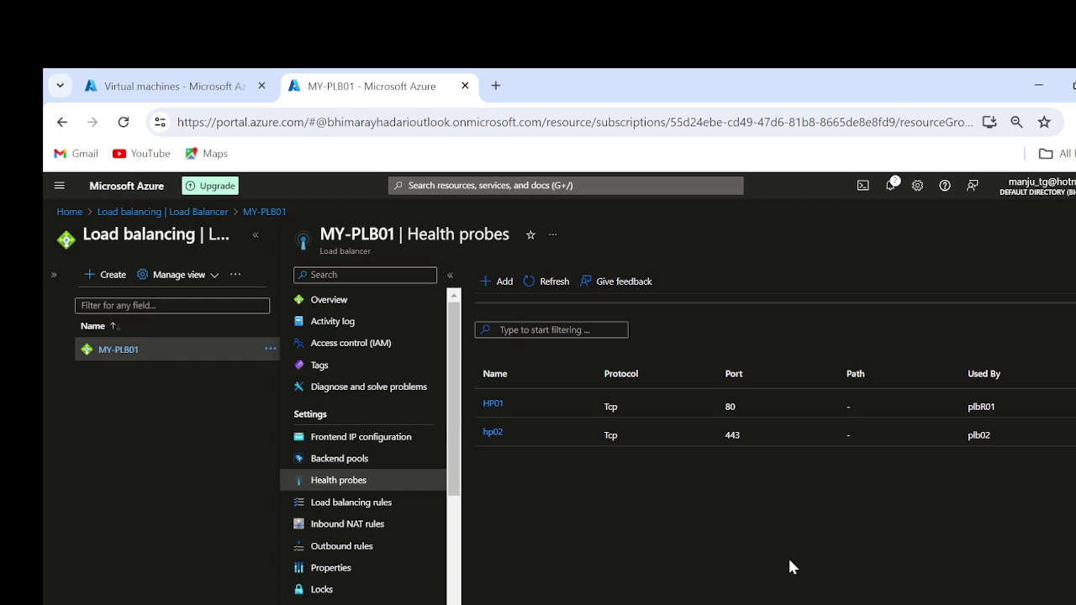
click(324, 504)
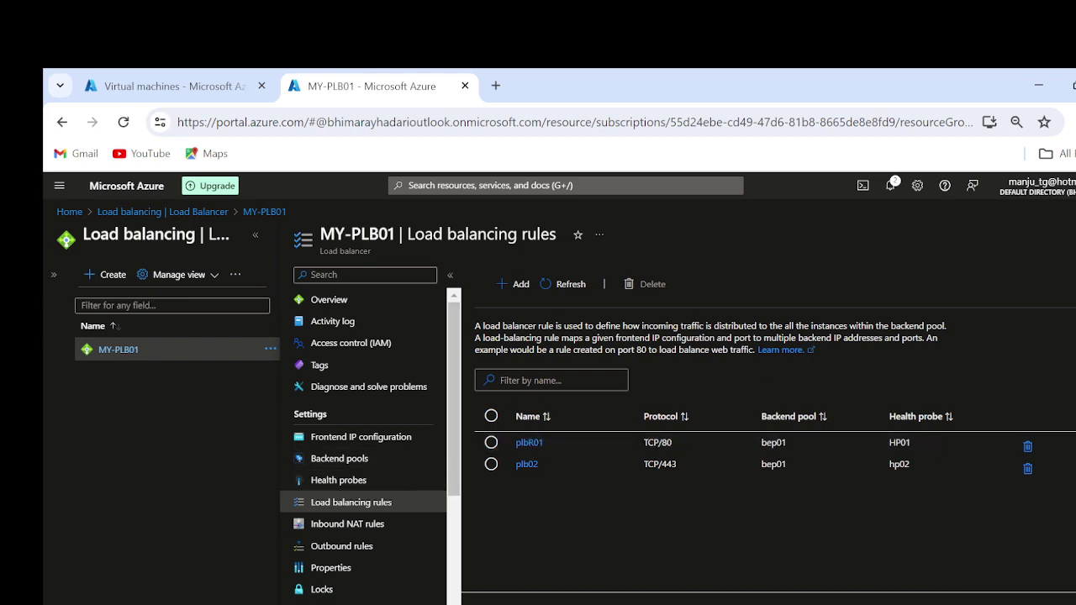
click(347, 523)
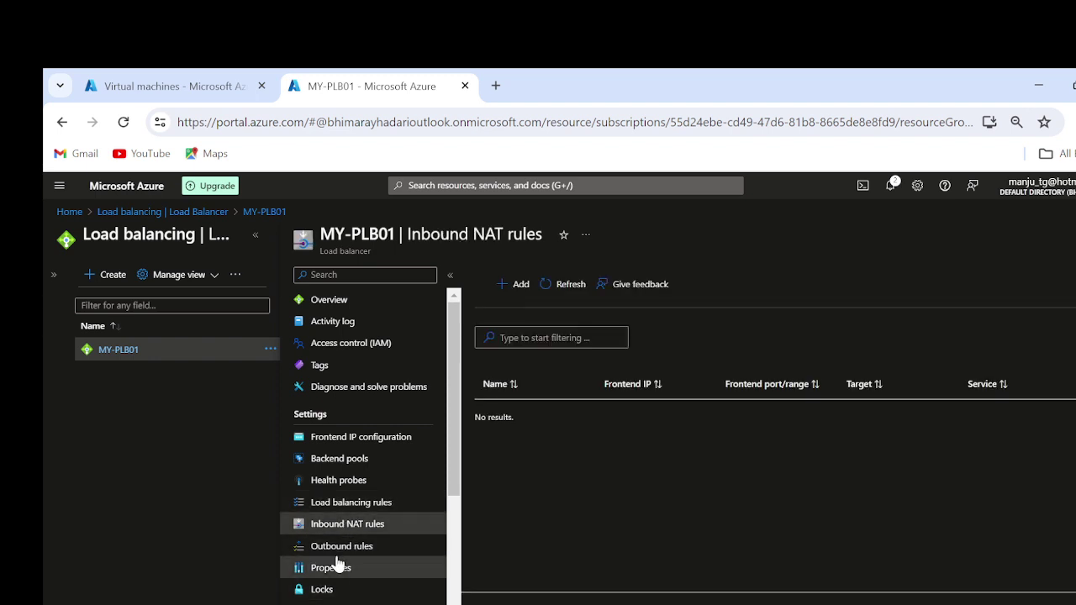
click(337, 565)
click(343, 553)
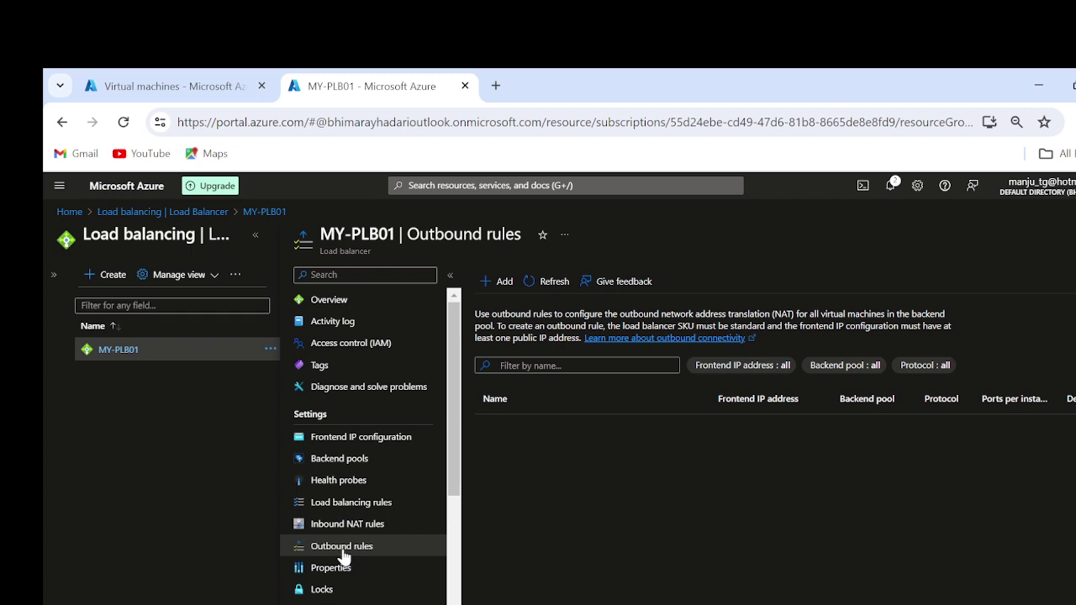
click(315, 447)
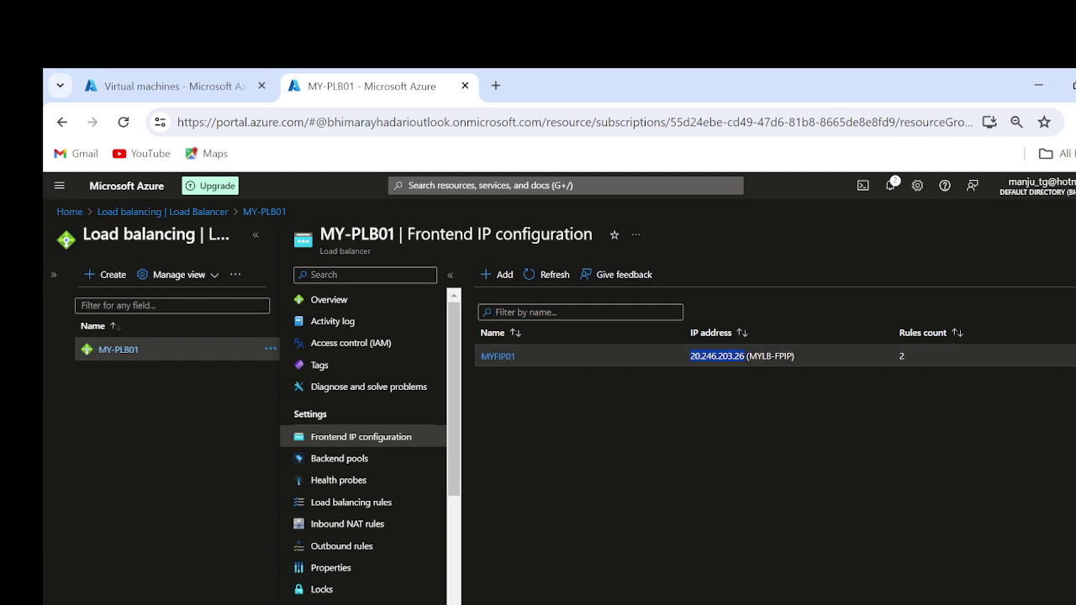
Step: Open the load balancer's frontend address 20.246.203.26 in a new browser tab
click(495, 86)
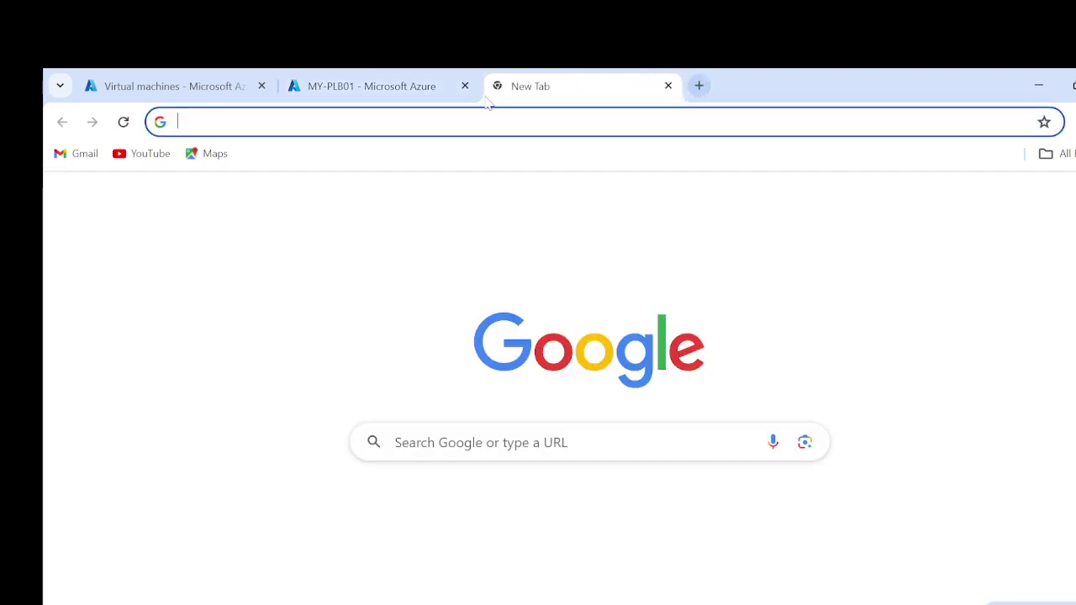
text(20.246.203.26)
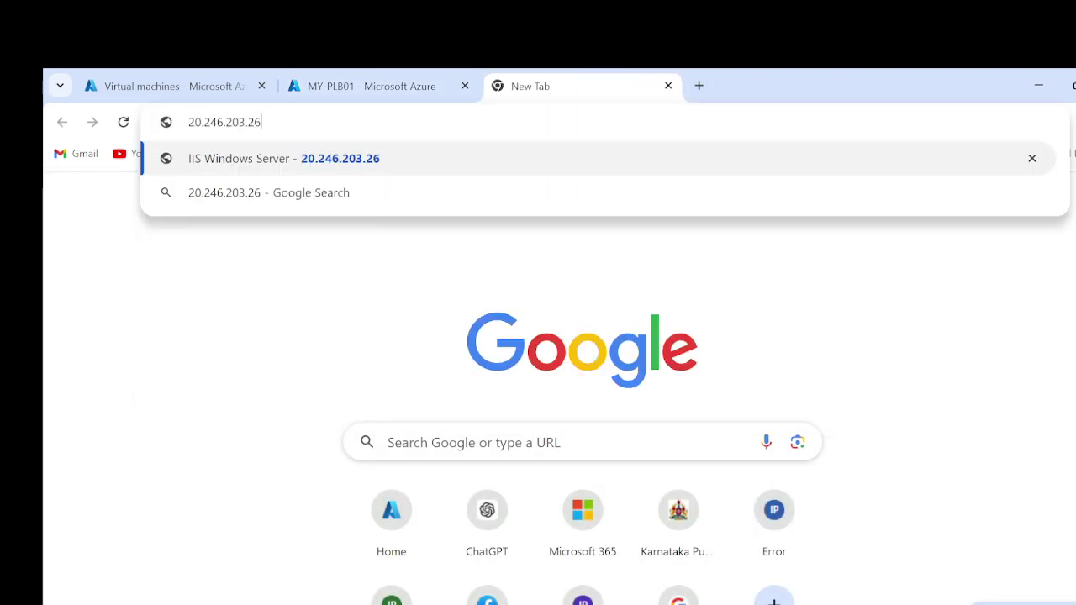
key(Return)
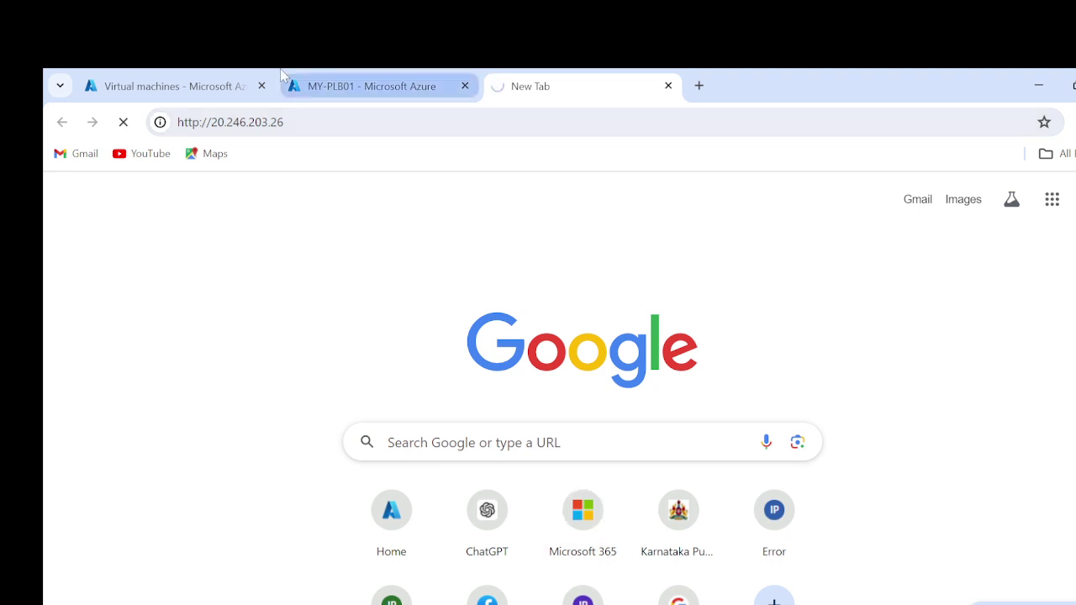
Step: Connect to LB-VM01 at 57.151.112.132 with Remote Desktop (mstsc), entering the local administrator's password and accepting the certificate warning
click(159, 82)
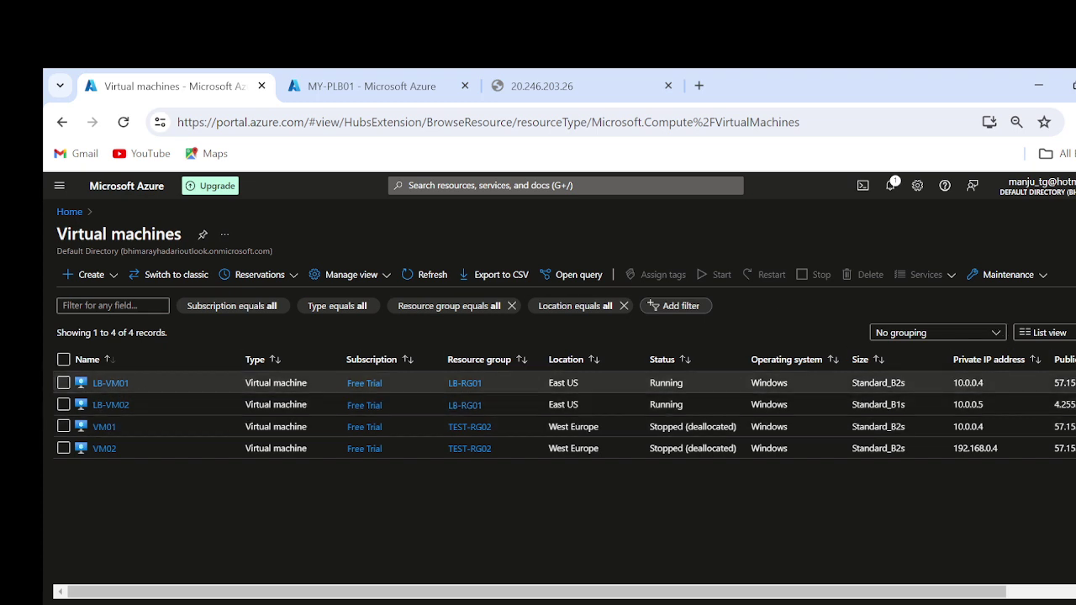
drag(1075, 385, 1056, 395)
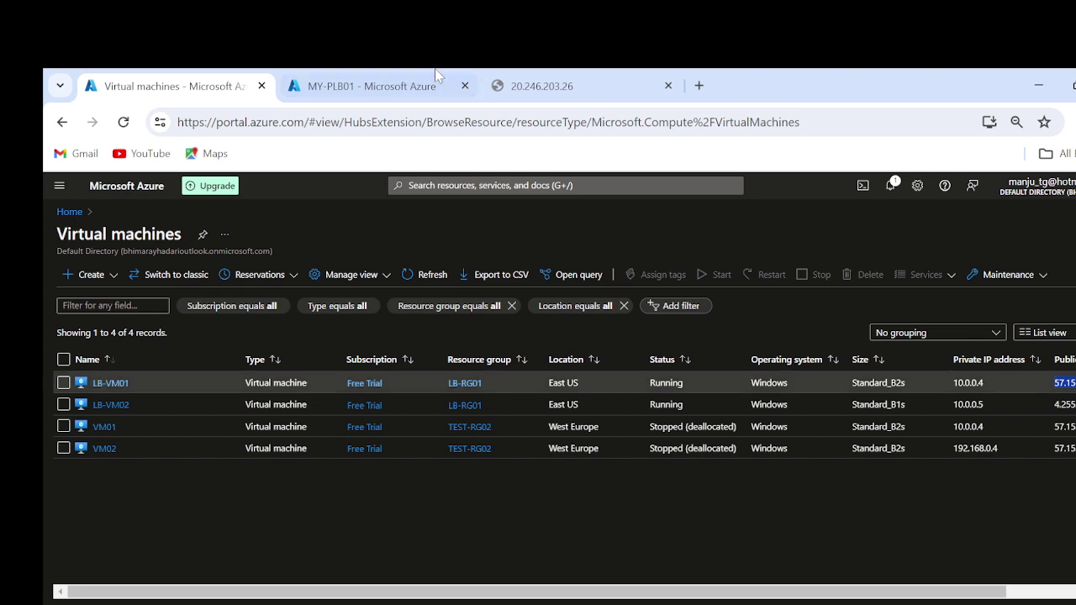
key(super+r)
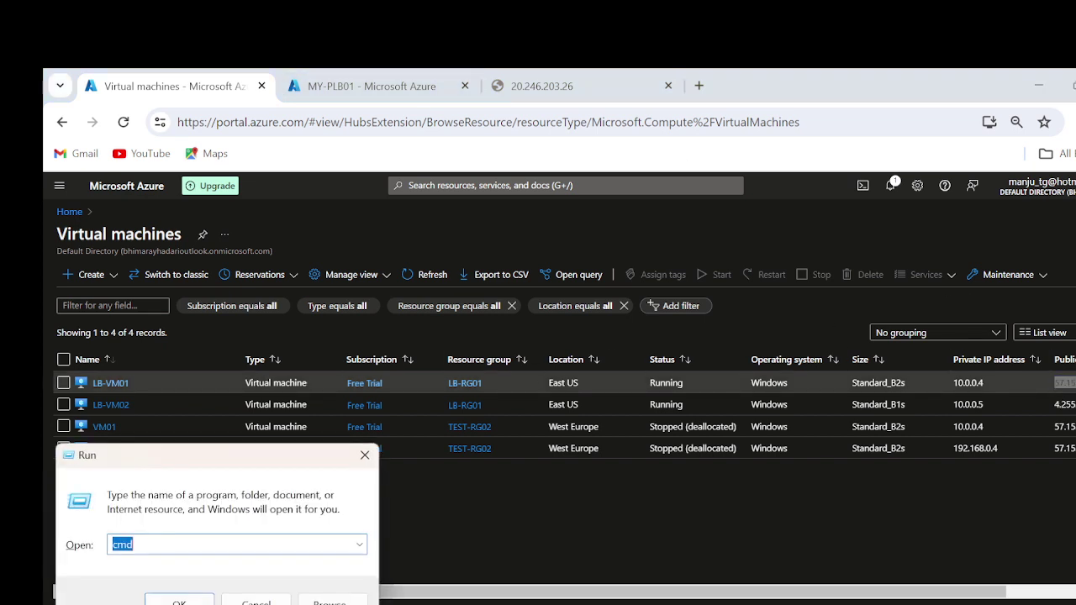
text(mstsc)
key(Return)
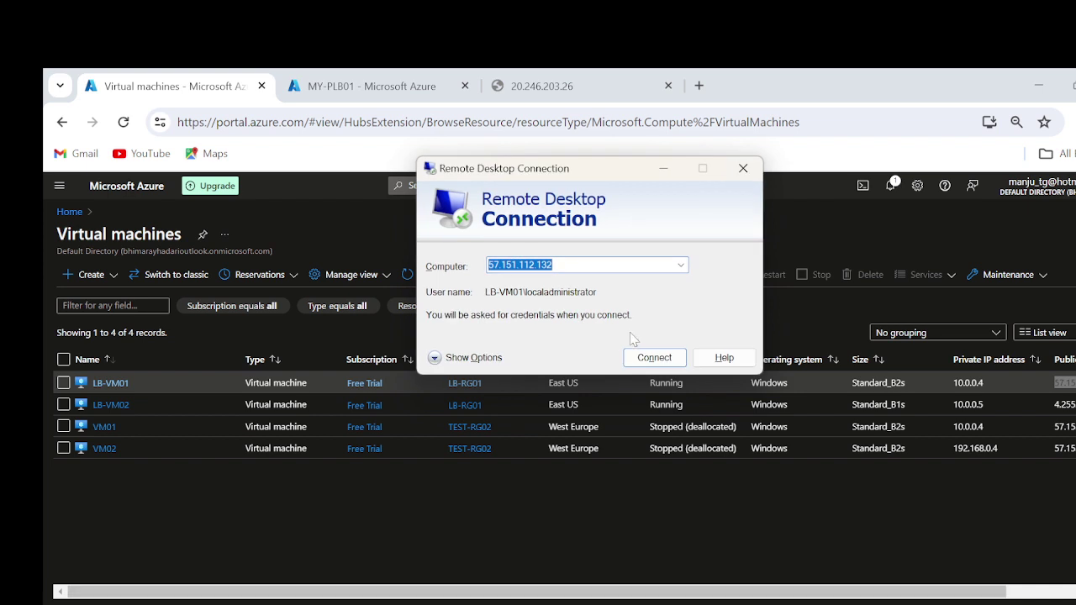
click(652, 358)
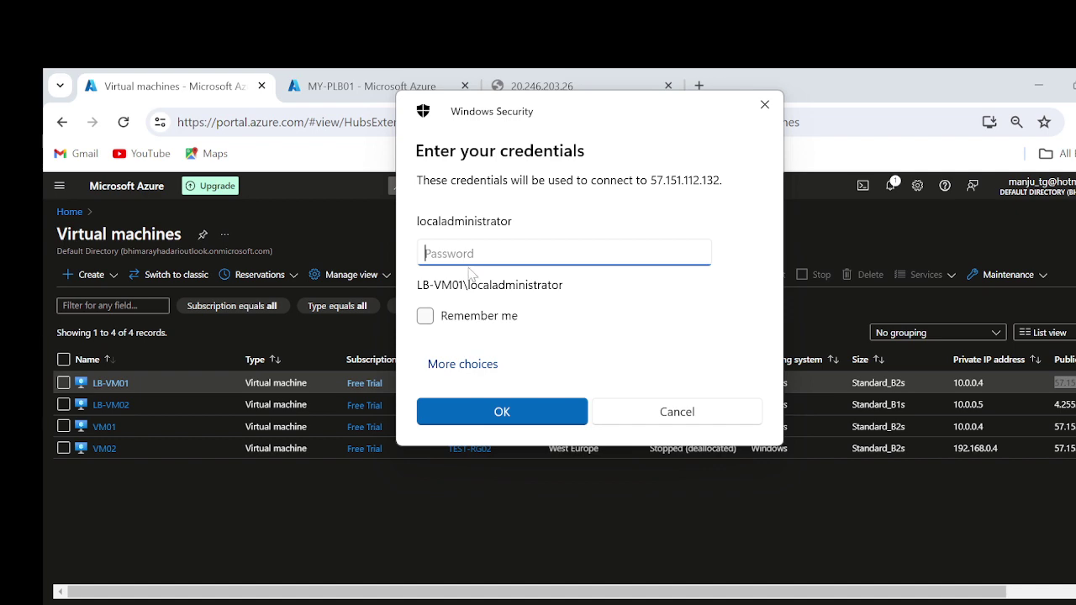
text(•••••••••••)
key(Return)
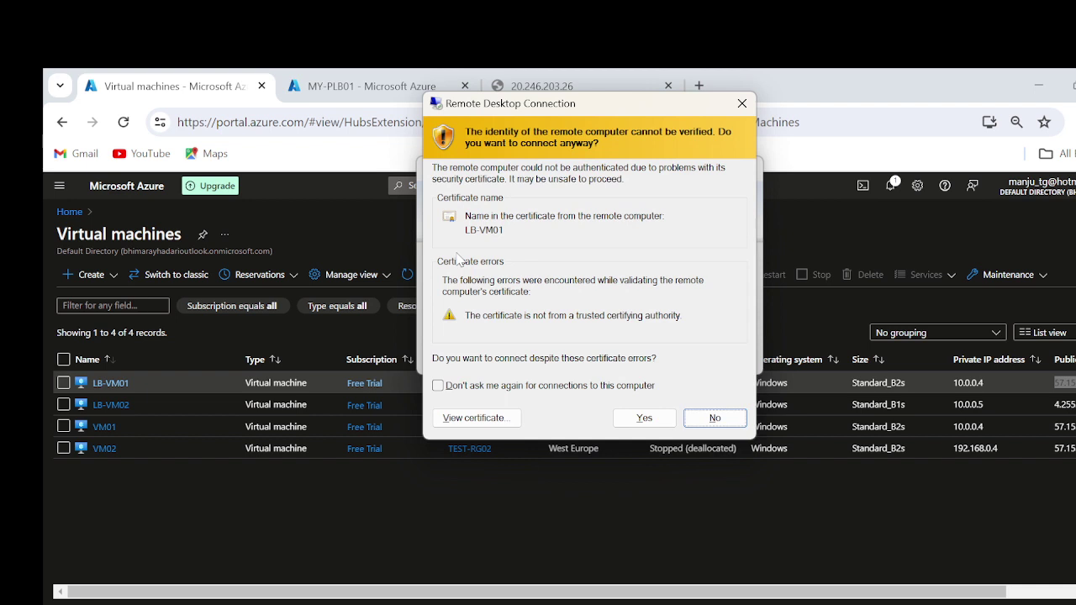
click(644, 418)
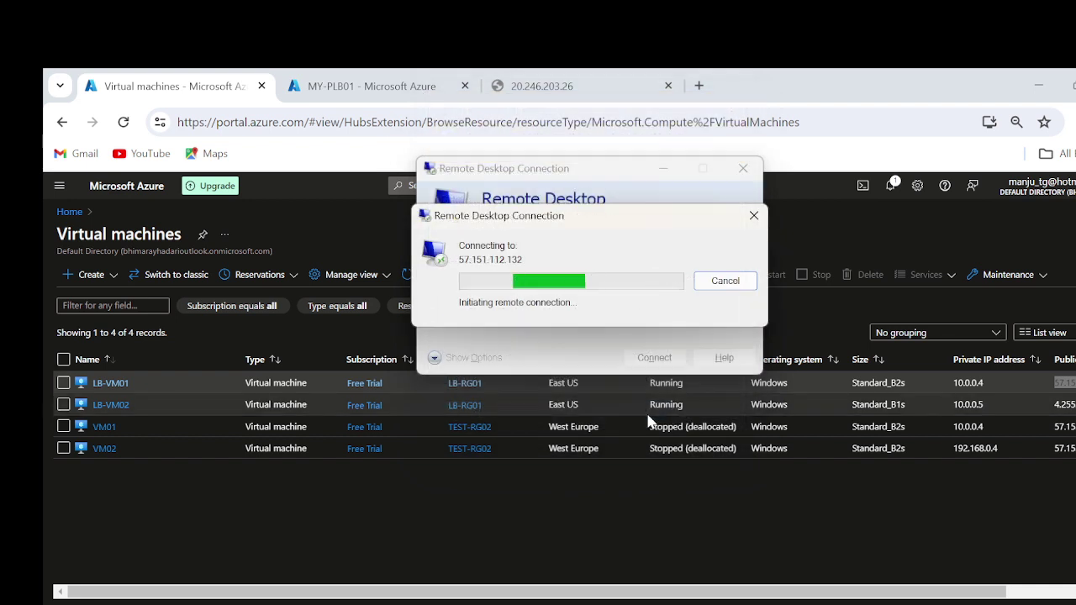
Step: Resize the virtual machine LB-VM02 to size Standard_B2s and confirm the restart
click(108, 406)
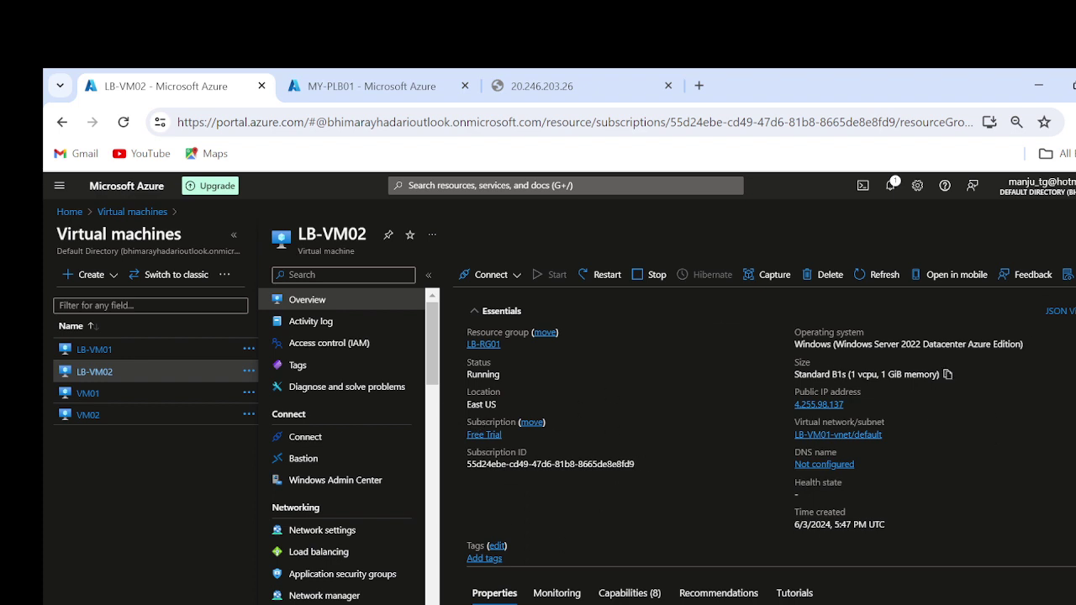
scroll(332, 477, down, 5)
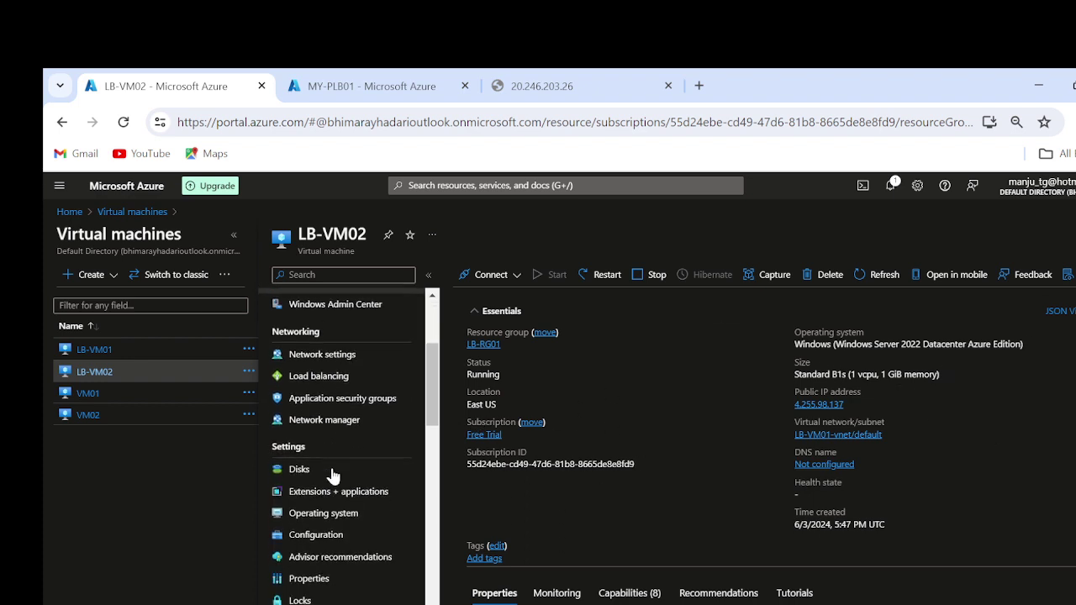
scroll(327, 599, down, 1)
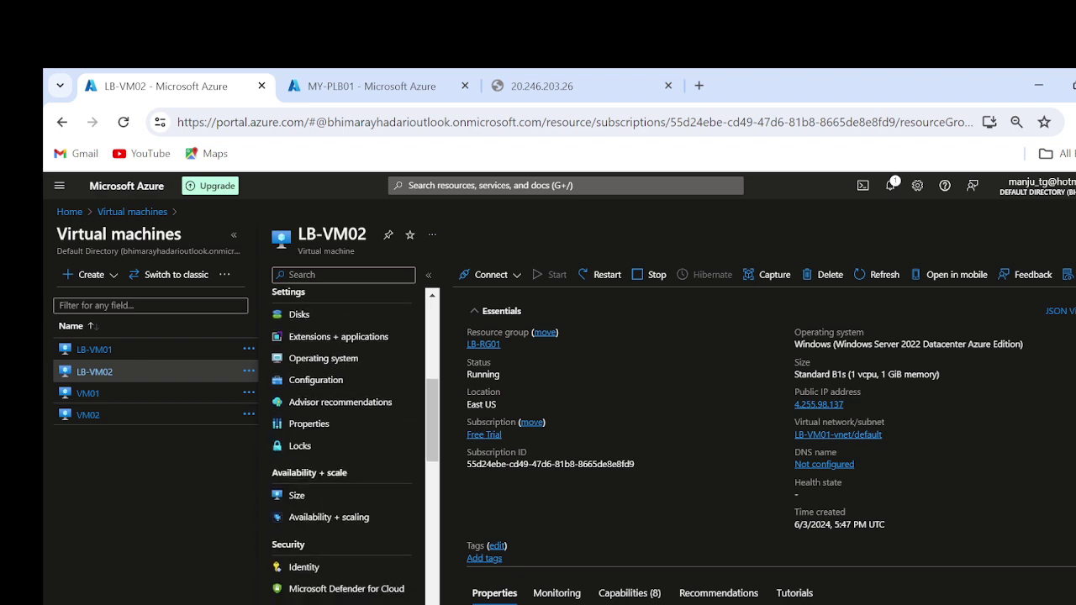
click(295, 498)
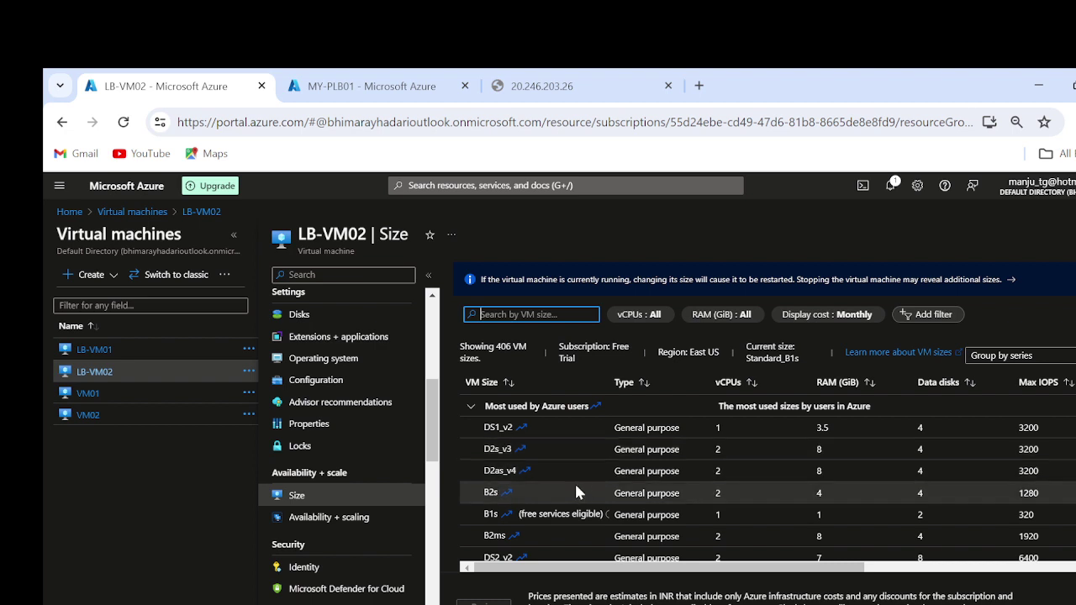
click(508, 492)
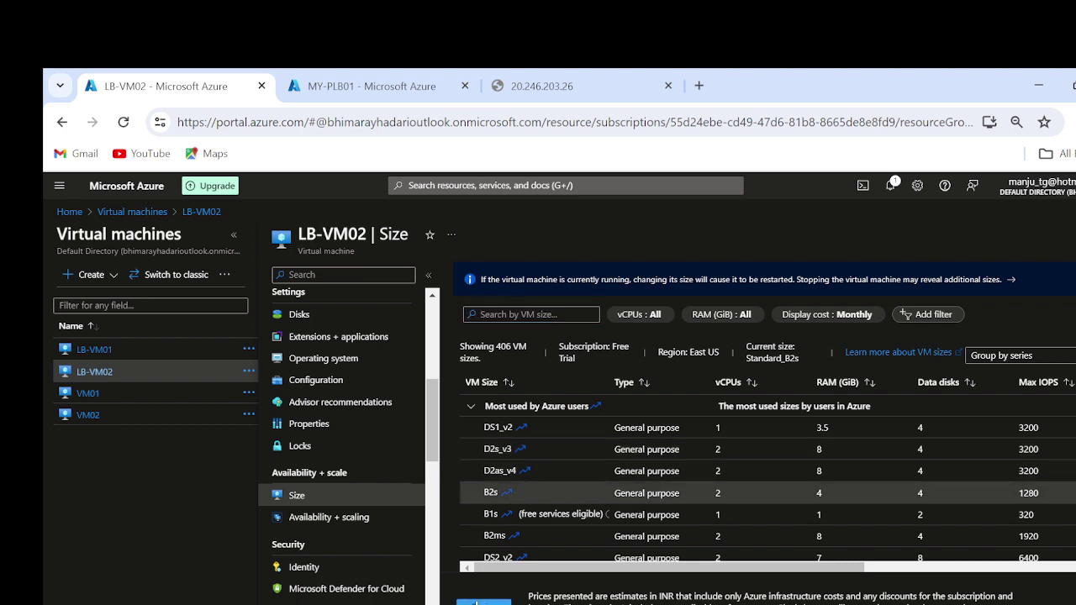
click(483, 602)
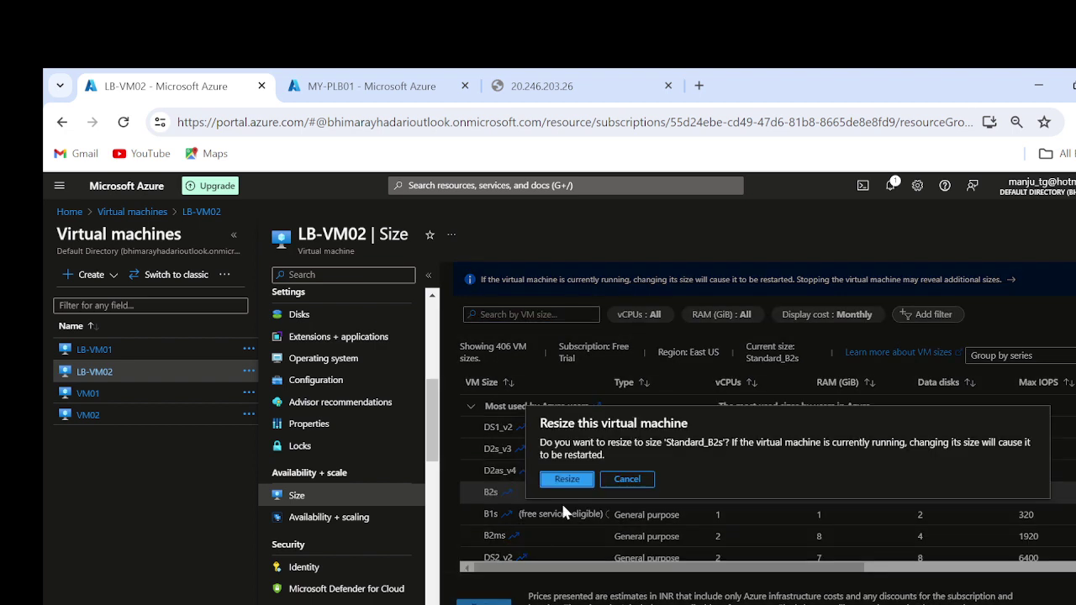
click(572, 478)
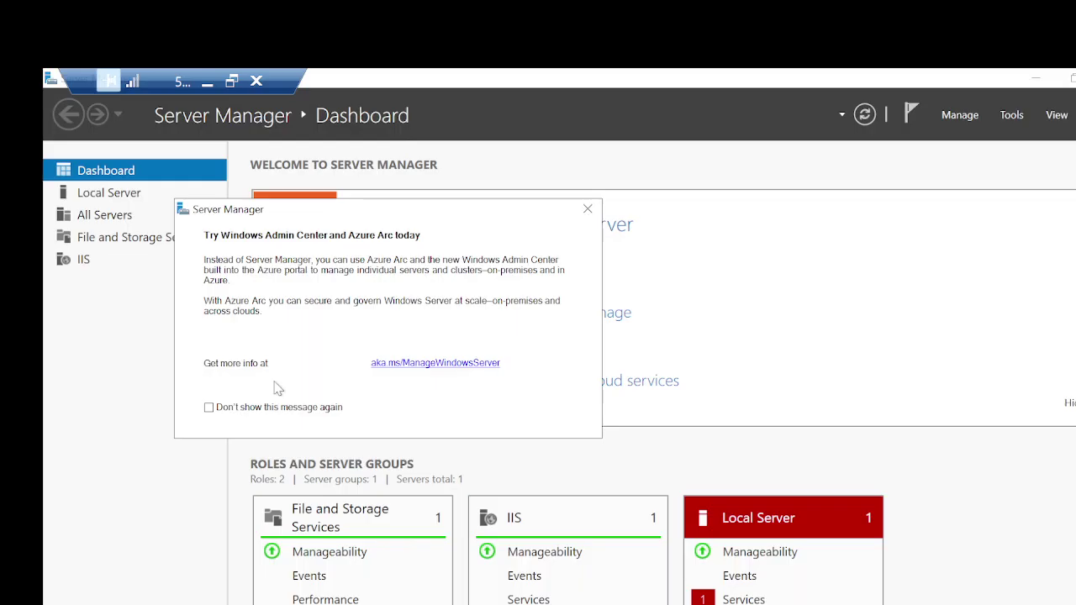
Step: Dismiss the Server Manager notice on LB-VM01, run "ipconfig /all" in a Command Prompt, and review the host name and IP configuration
click(587, 211)
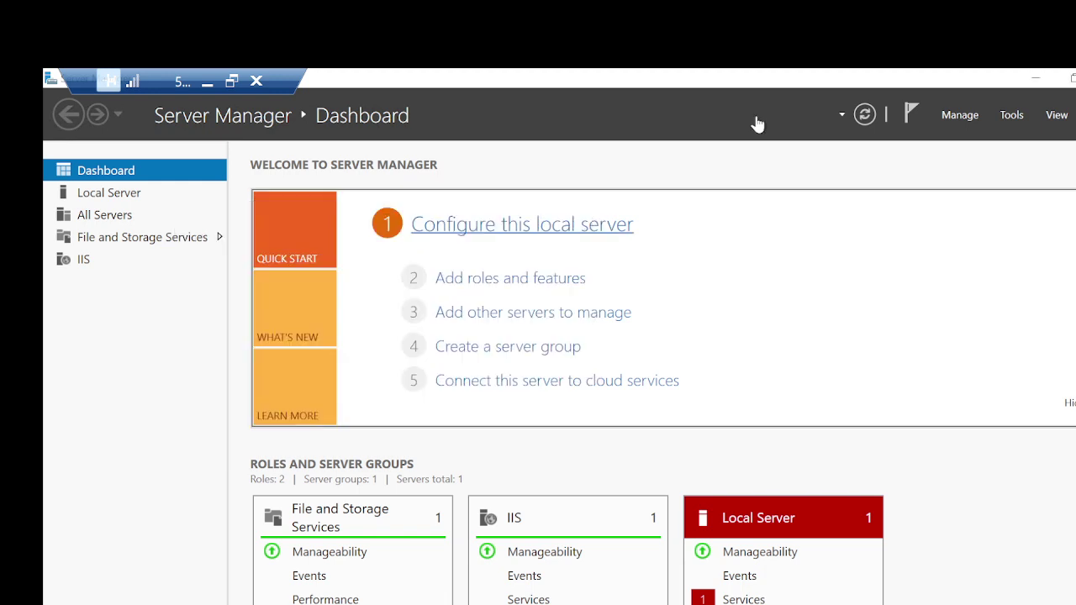
key(super+d)
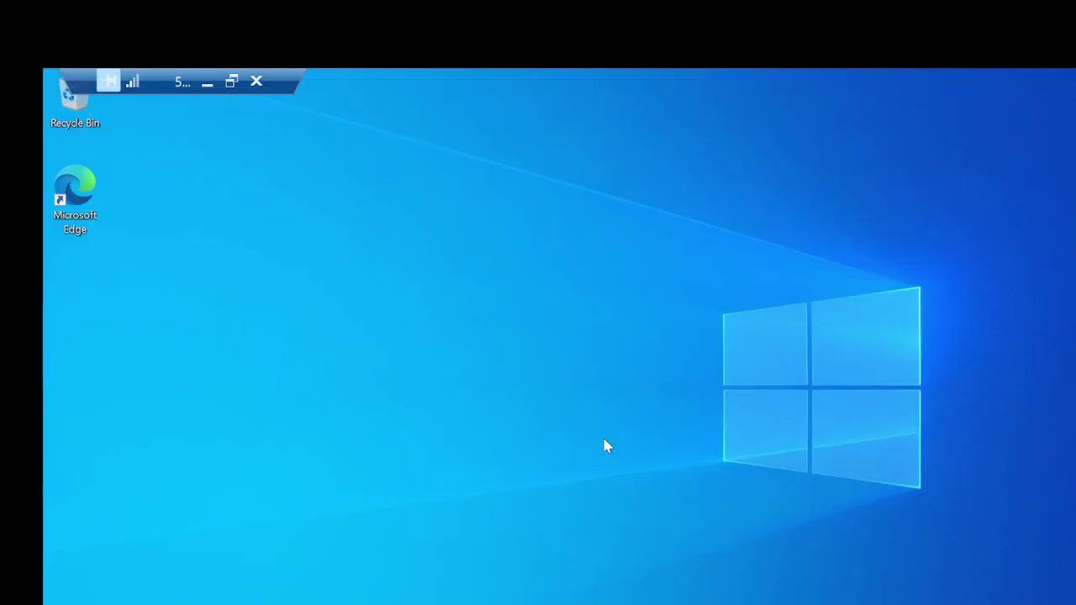
key(super+r)
text(cmd)
key(Return)
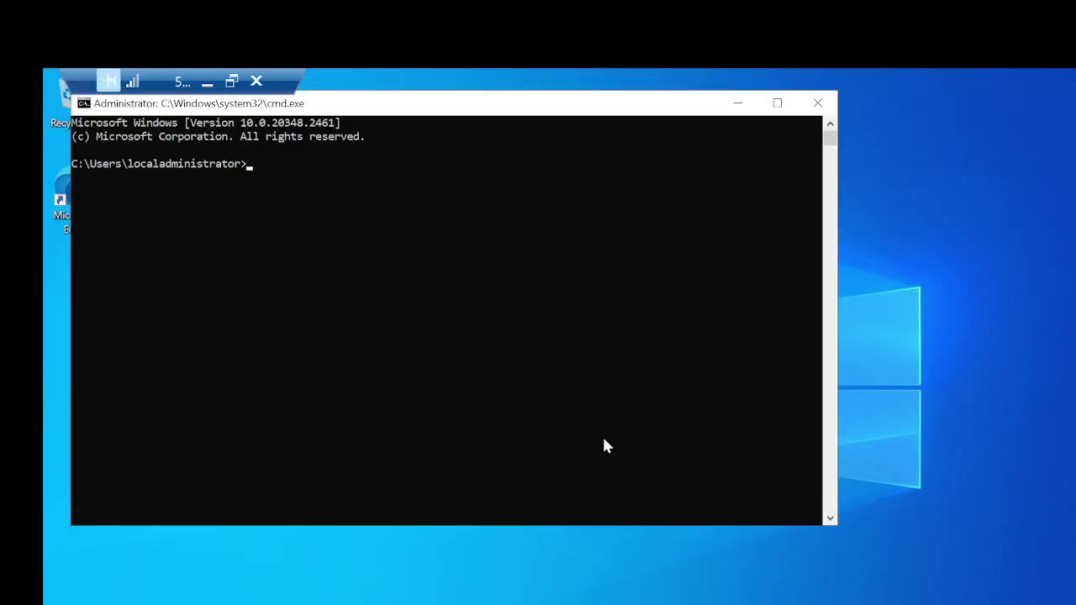
text(ipconfig /all)
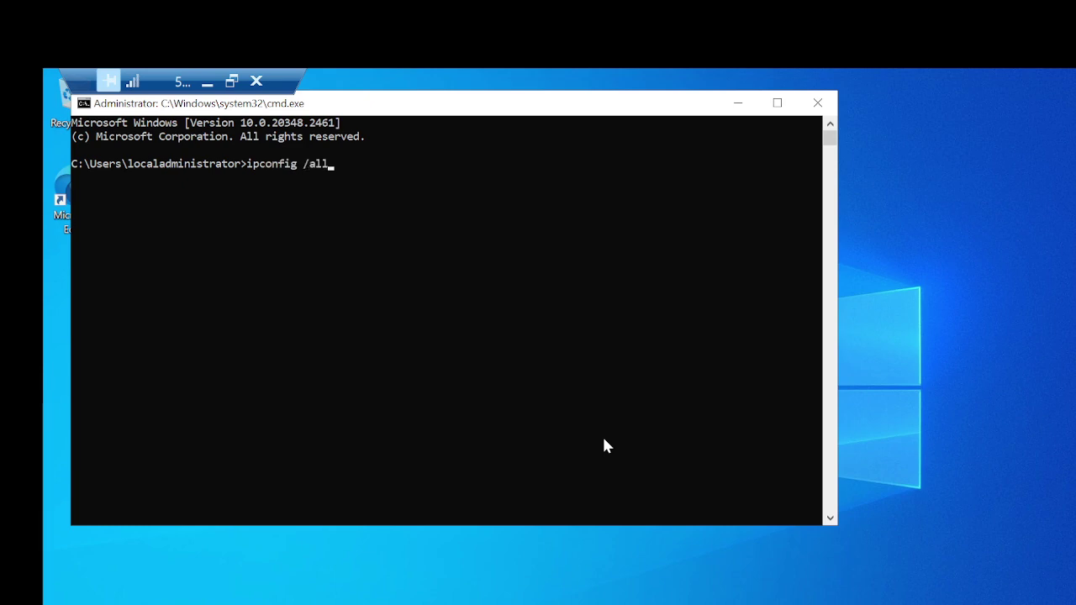
key(Return)
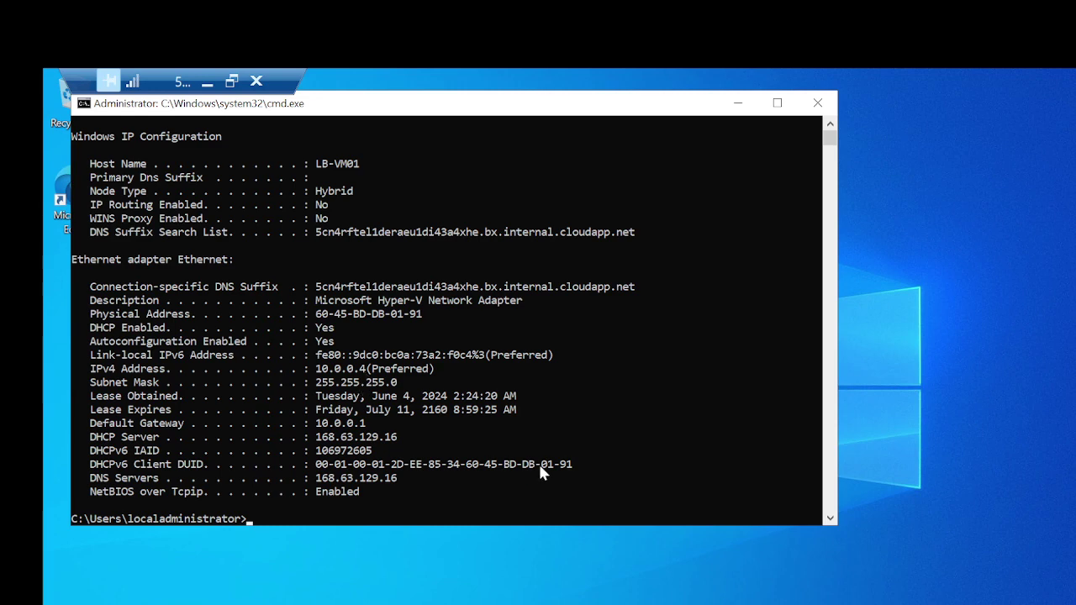
scroll(599, 382, down, 3)
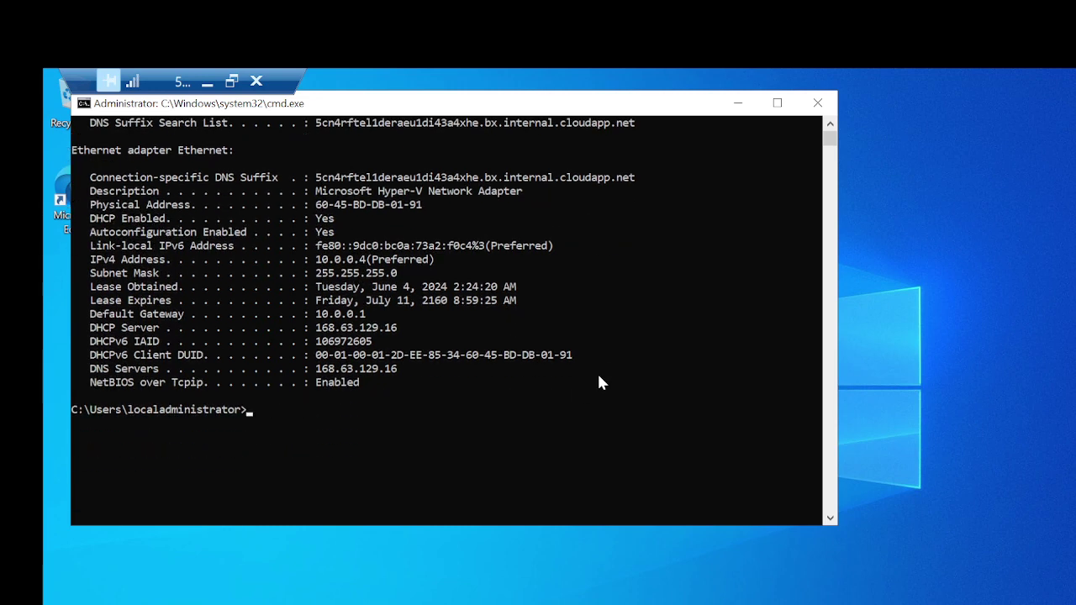
scroll(598, 382, up, 4)
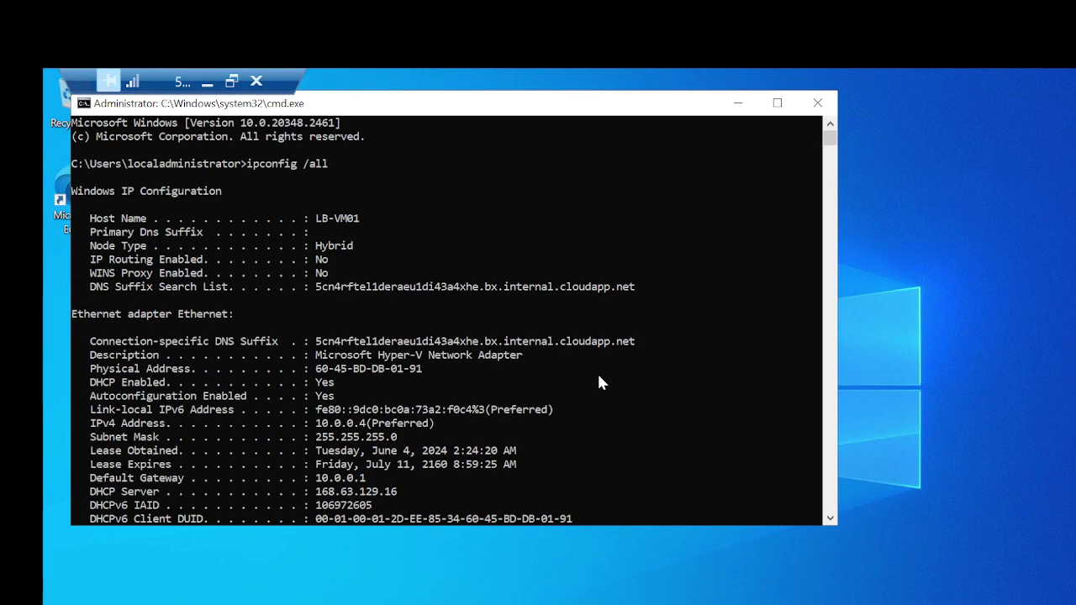
click(206, 81)
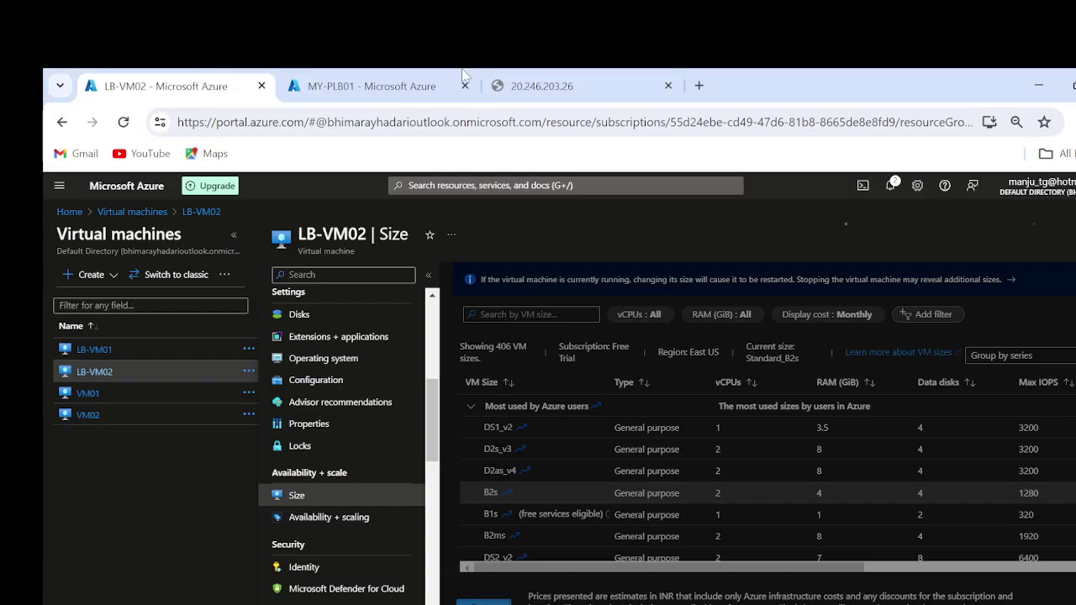
click(567, 88)
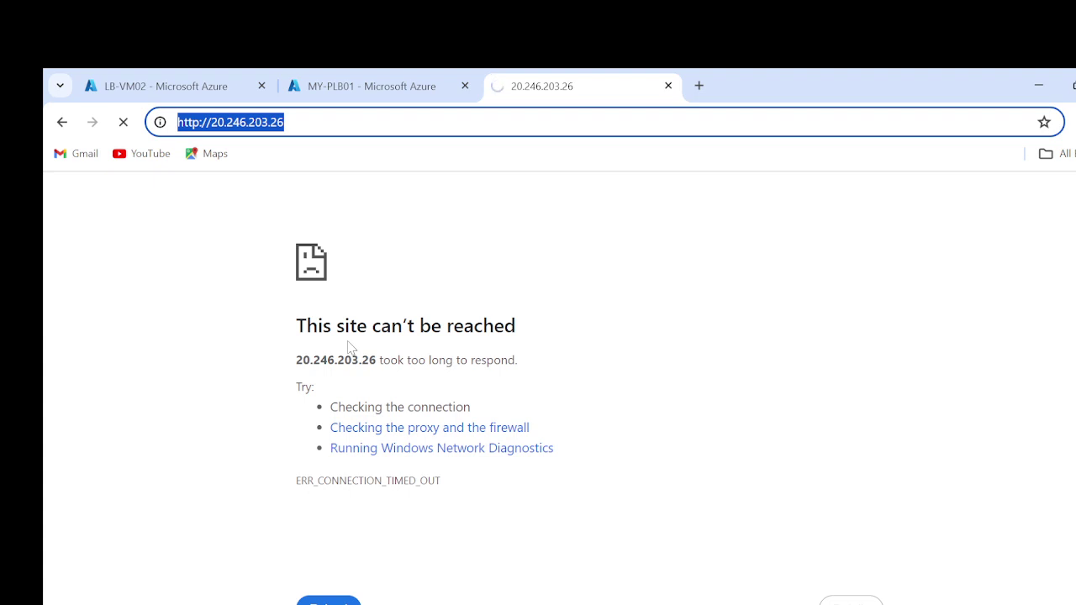
click(376, 344)
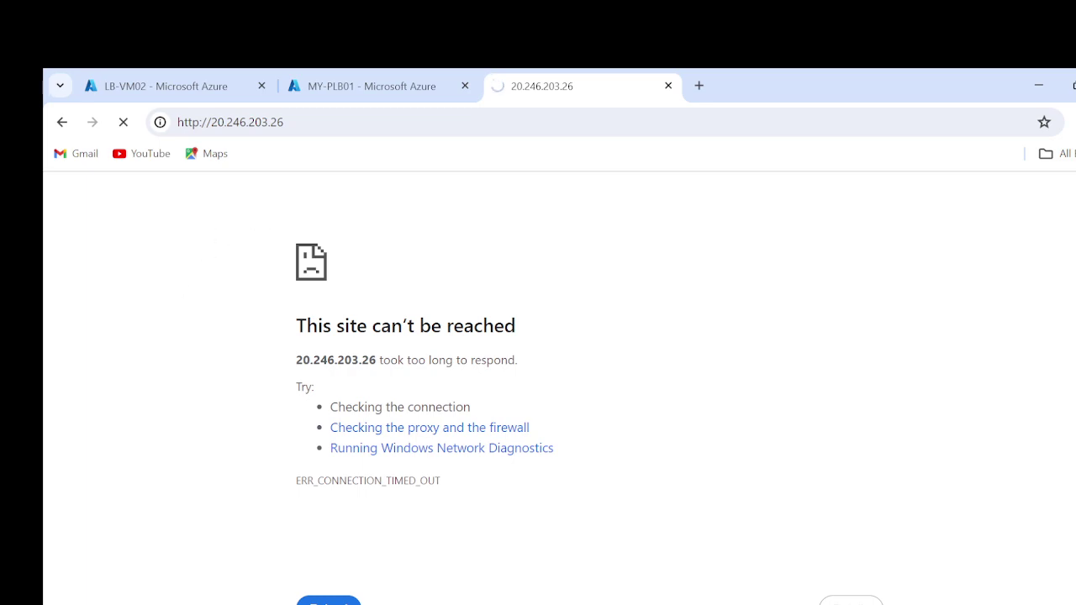
Step: Return to the LB-VM01 session, run "firewall.cpl" from the Command Prompt, check the Windows Defender Firewall state, and close the window
click(764, 551)
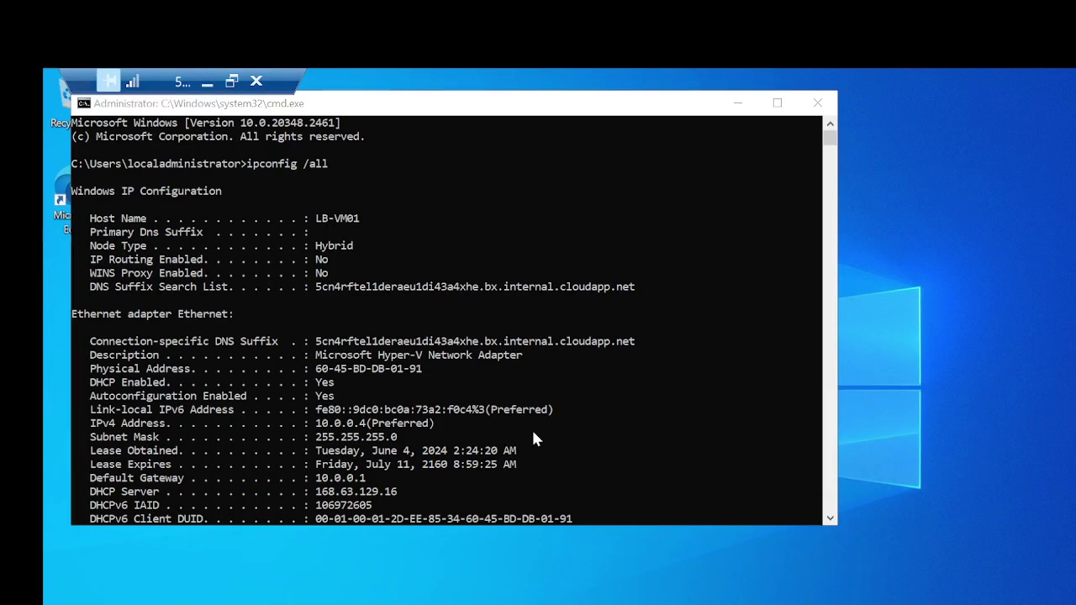
click(350, 368)
text(firewal)
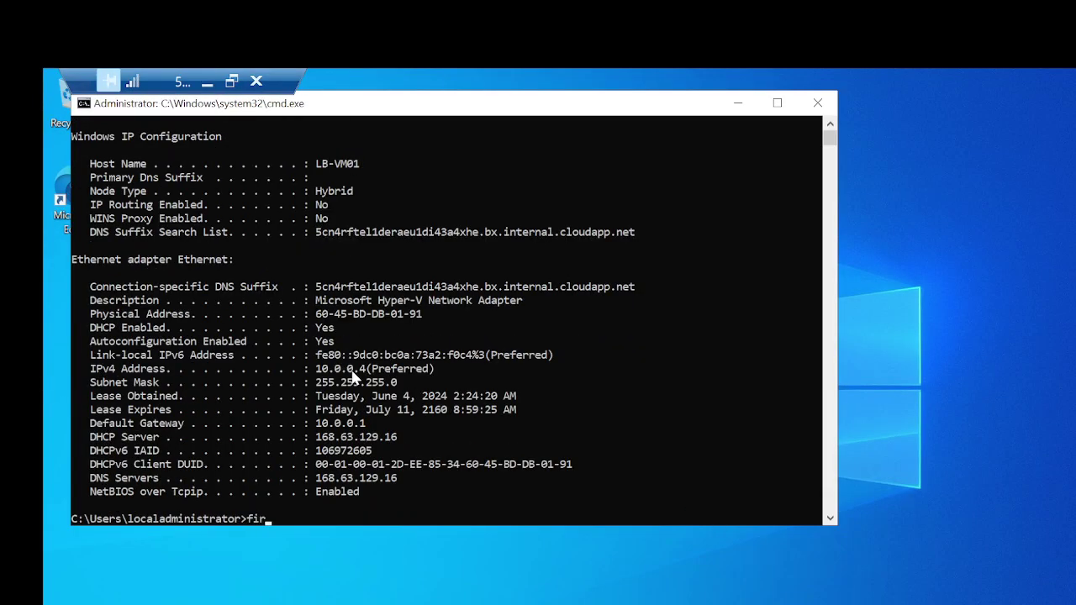
text(l.cpl)
key(Return)
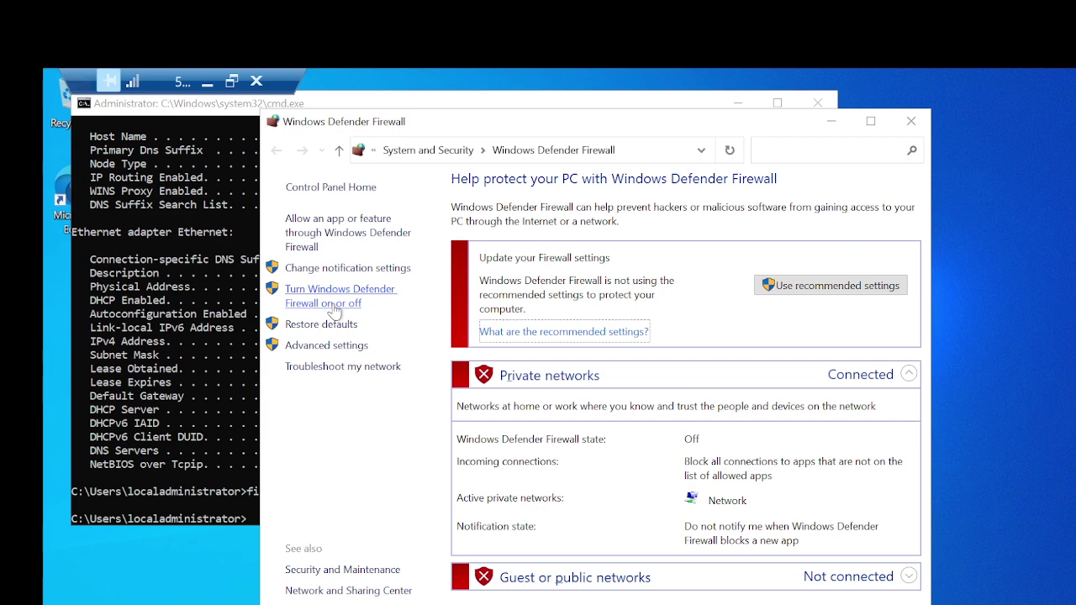
double_click(744, 124)
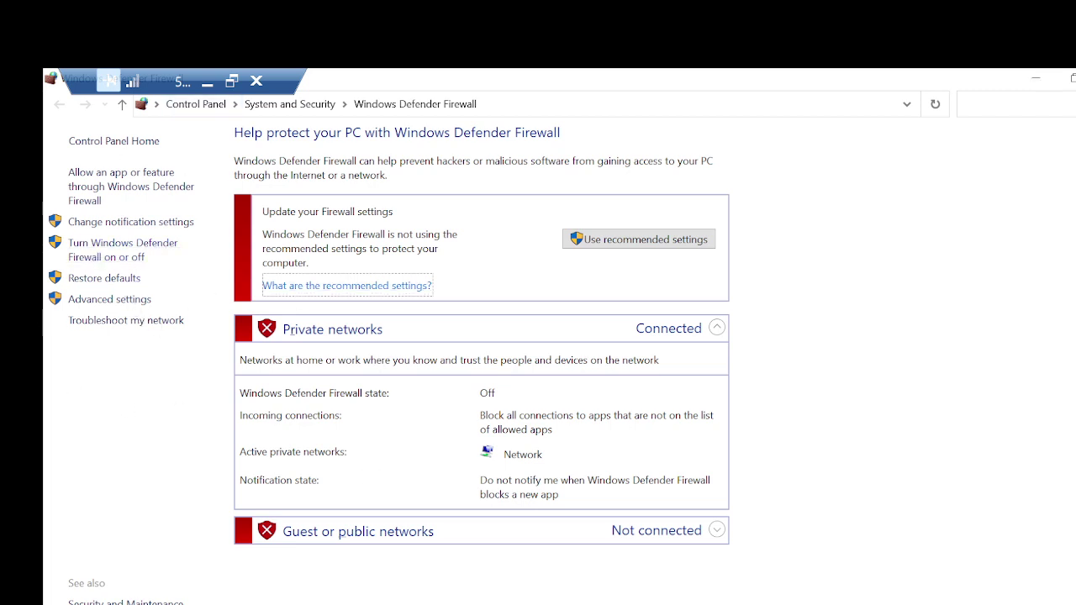
click(1075, 78)
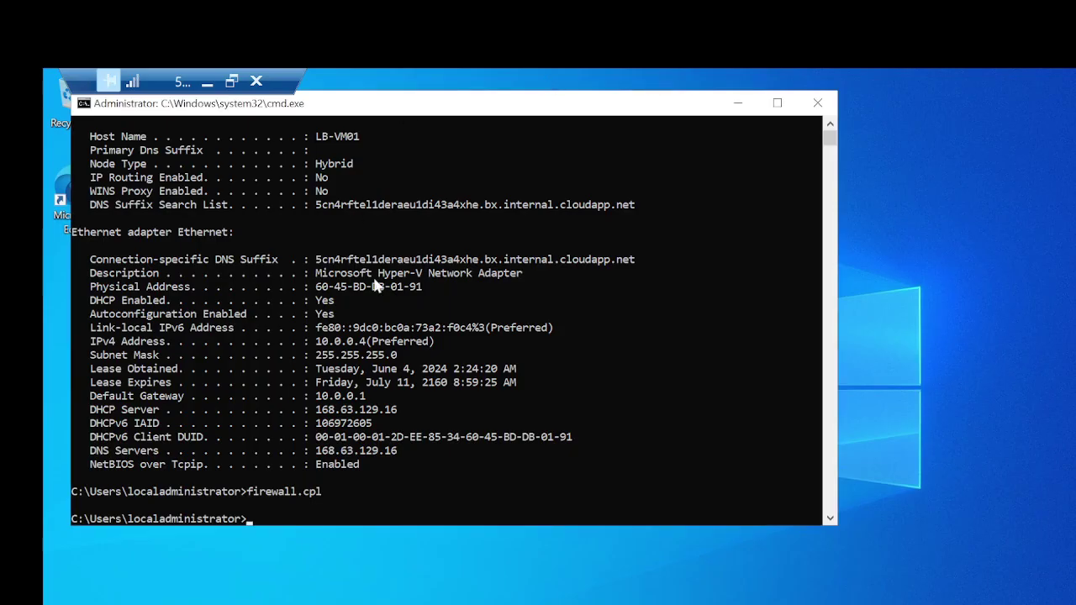
Step: Check the 20.246.203.26 page in the local browser again and return to the LB-VM01 remote session
click(464, 390)
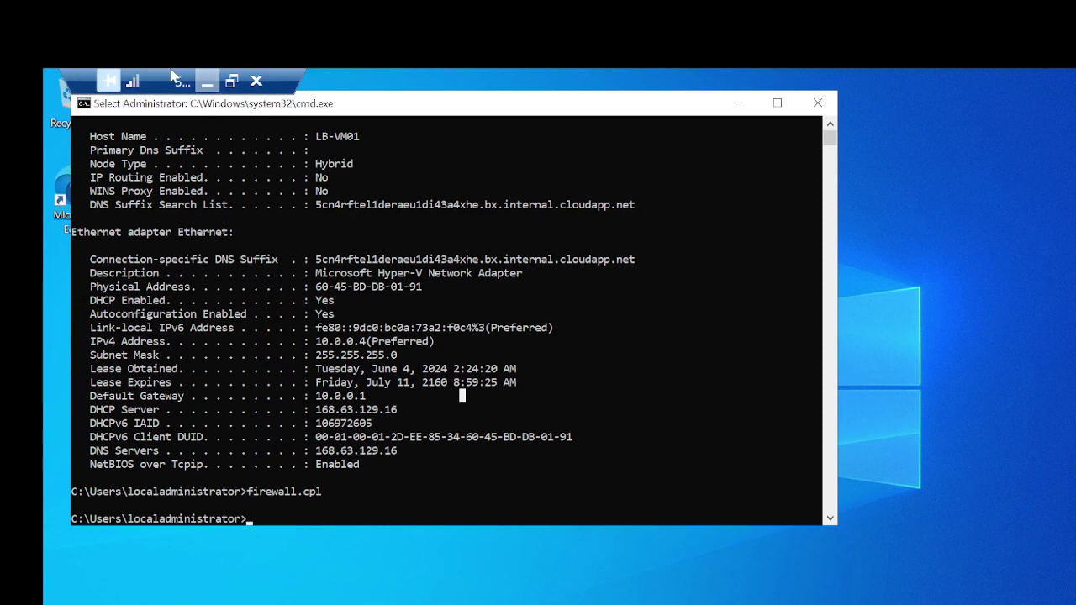
click(207, 82)
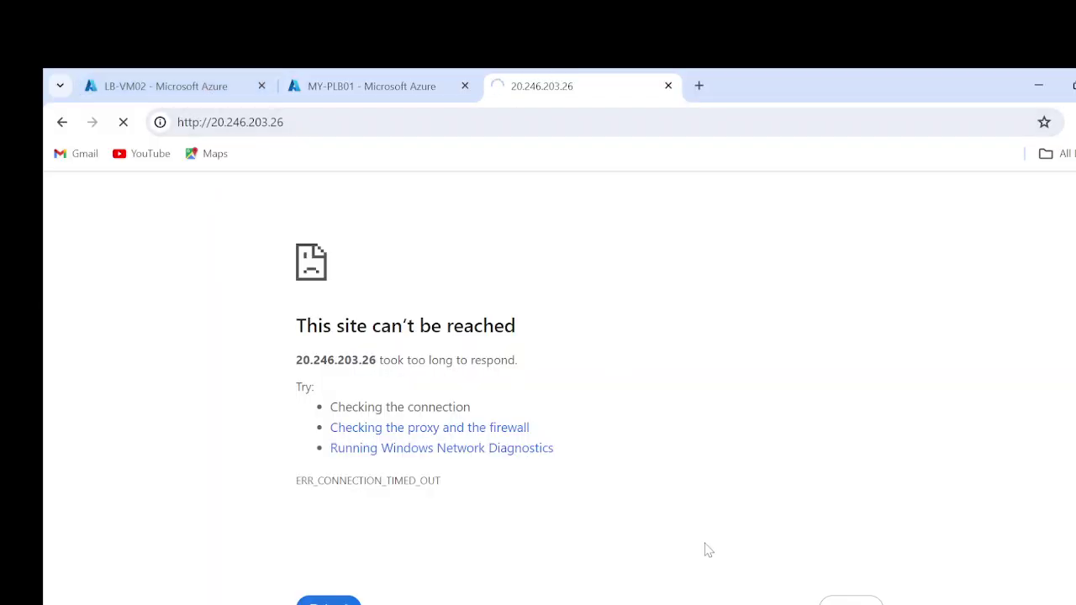
click(776, 604)
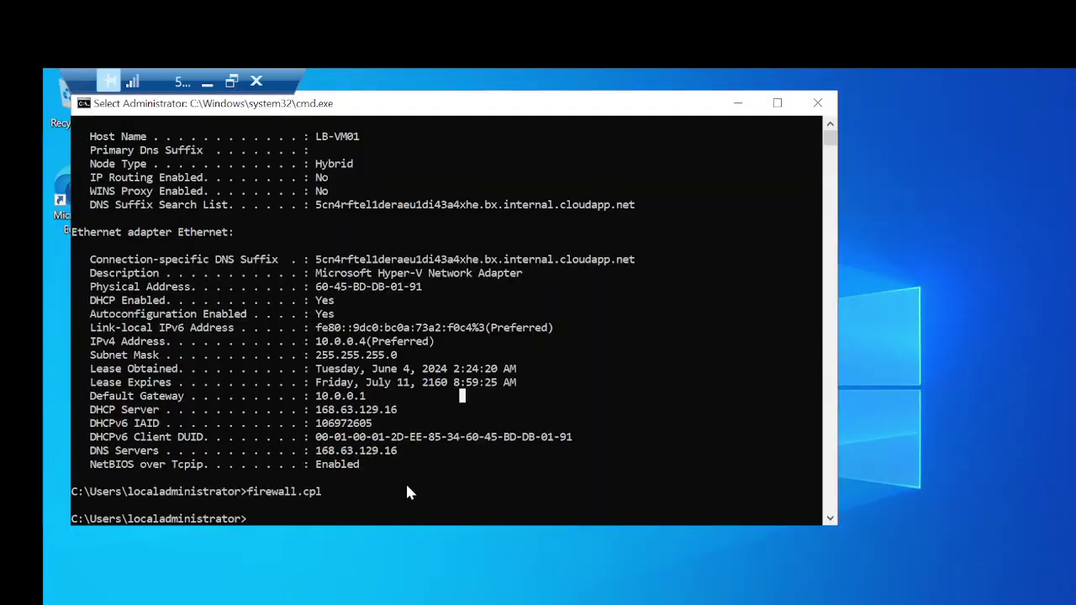
Step: Run "netstat -ano" in the LB-VM01 Command Prompt, maximize the window, and review the active connections, including those on port 80
text(nets)
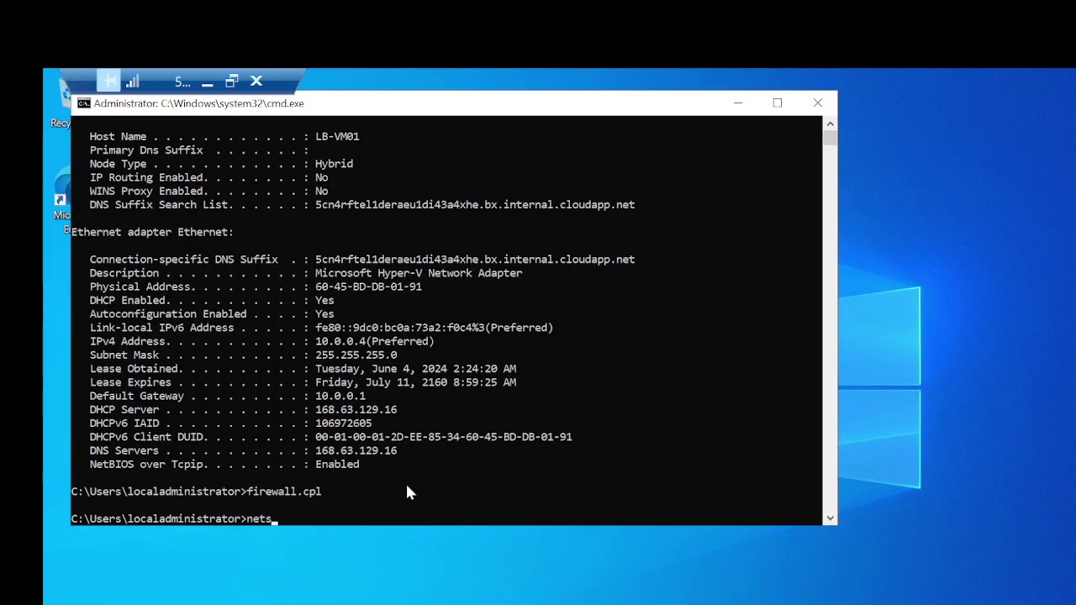
text(tat -ano)
key(Return)
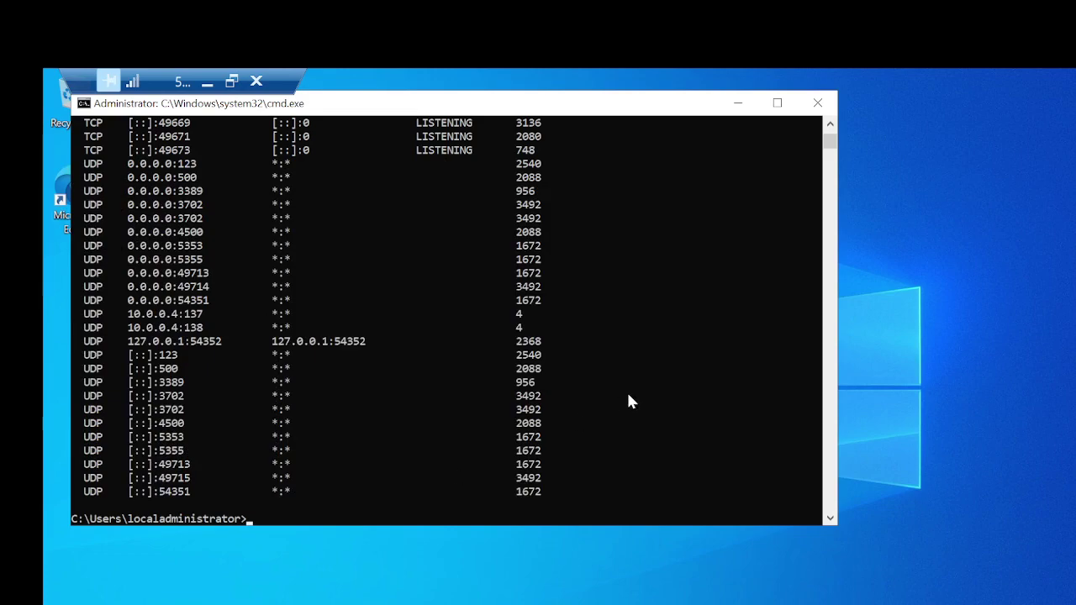
click(775, 102)
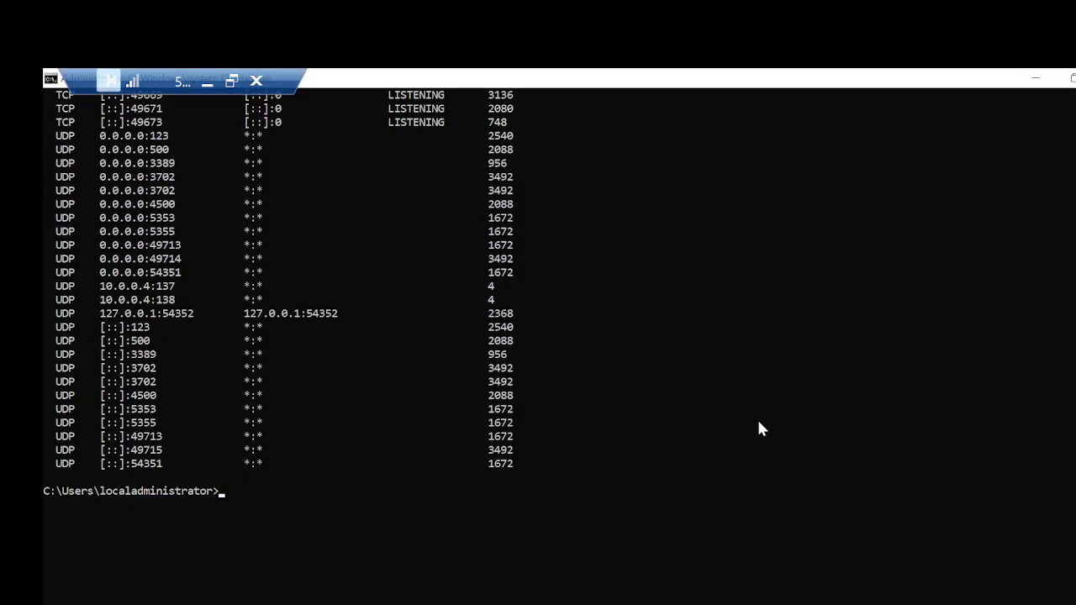
scroll(758, 423, up, 14)
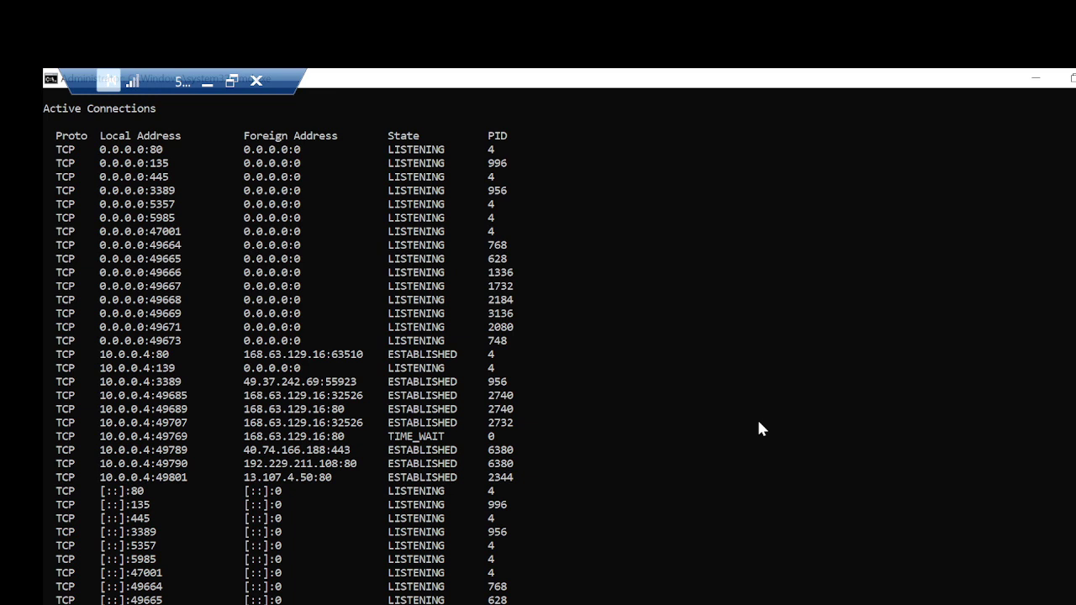
scroll(759, 423, up, 1)
scroll(759, 428, up, 1)
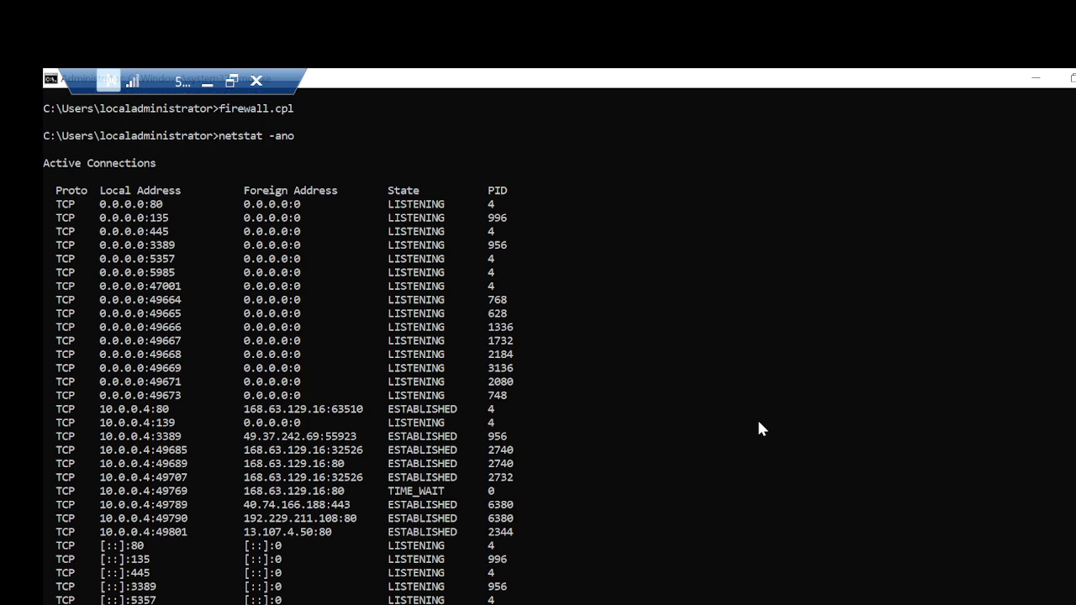
scroll(759, 429, down, 3)
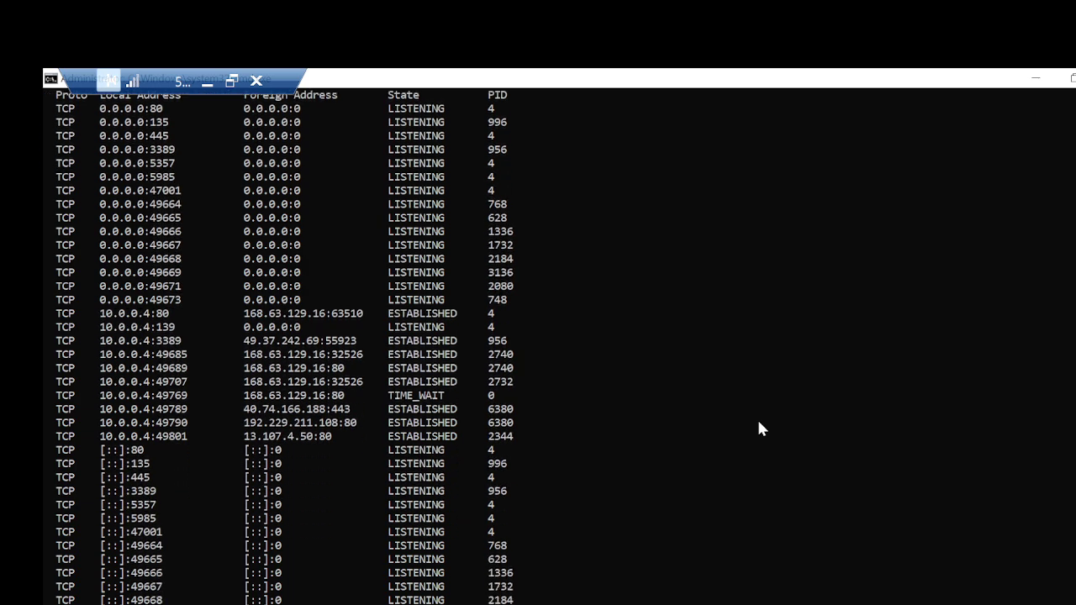
scroll(759, 429, down, 10)
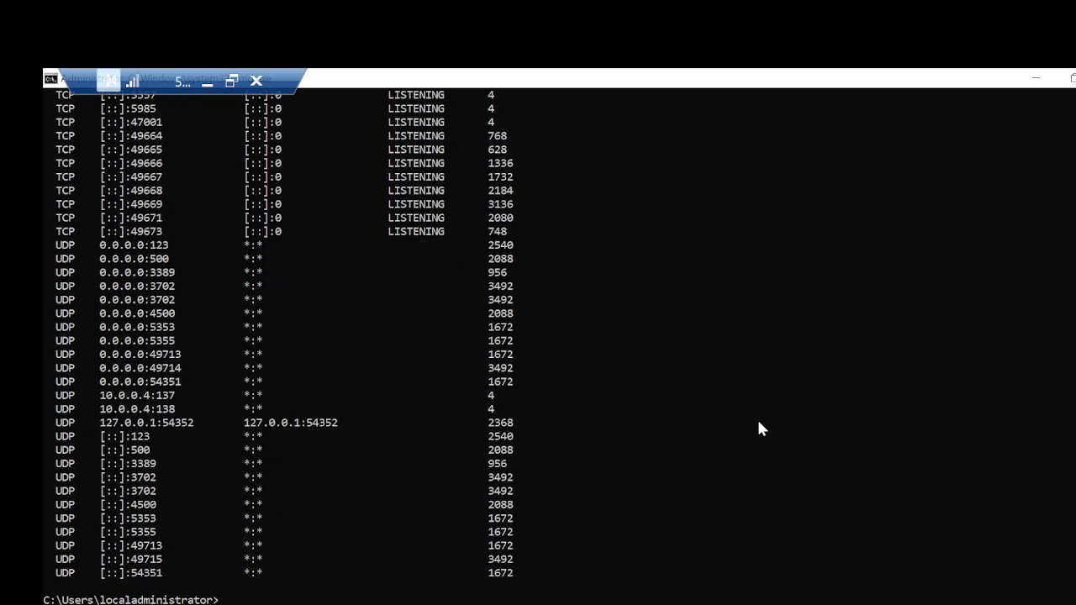
scroll(759, 423, down, 1)
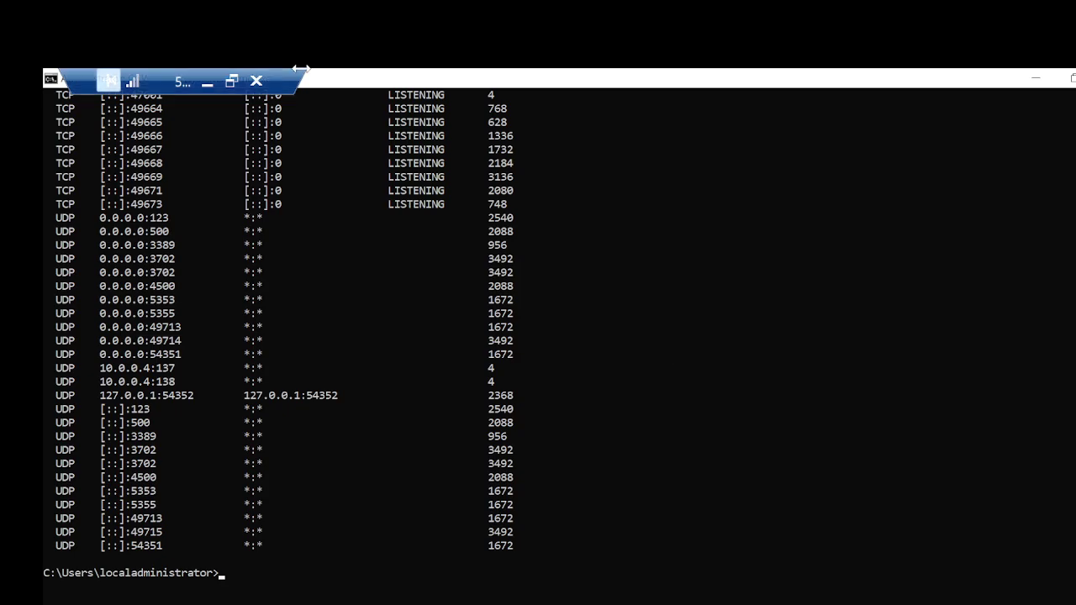
click(208, 82)
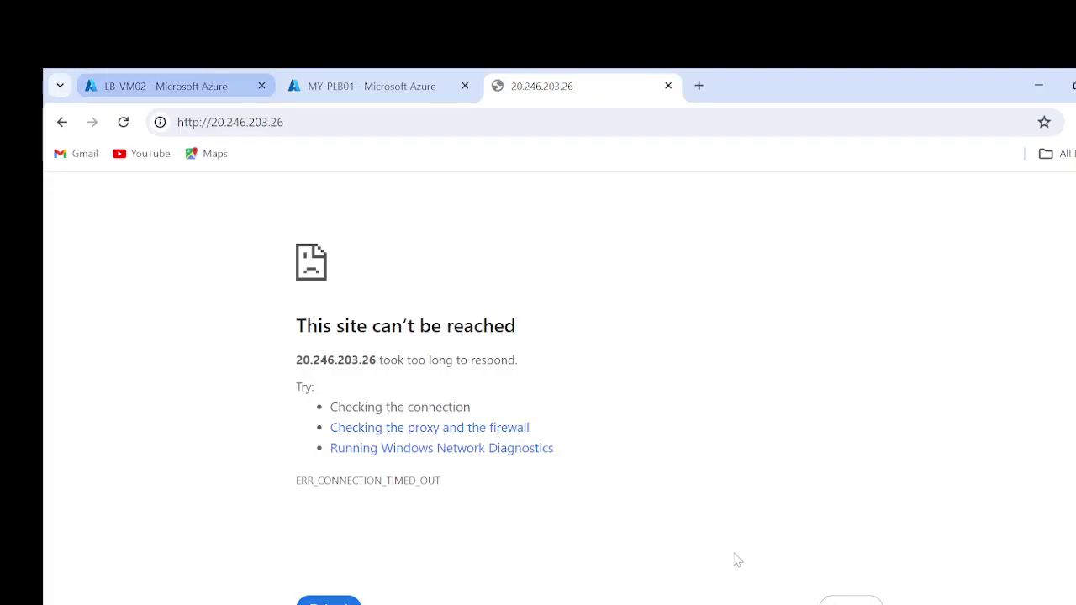
click(353, 122)
key(Return)
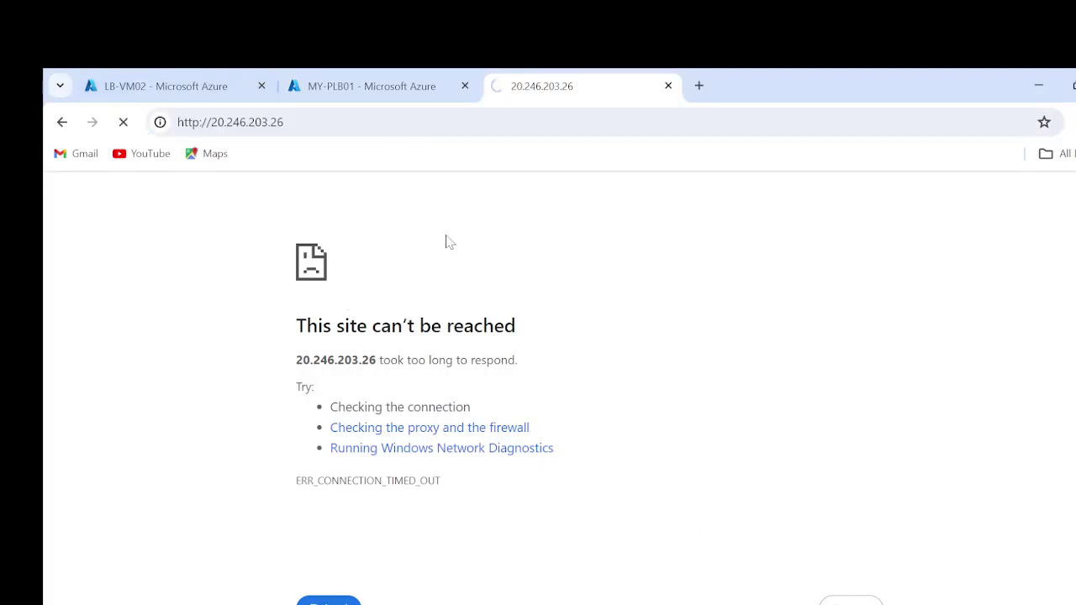
Step: Return to the LB-VM01 session, run "netstat -ano" again, and check the connection list for incoming traffic on port 80
click(731, 586)
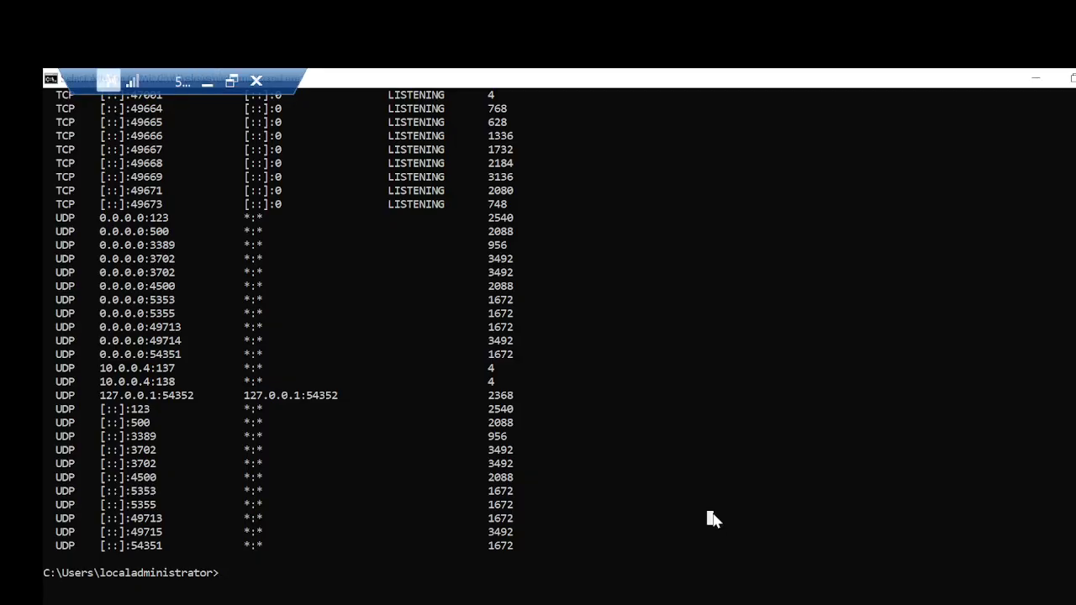
text(netstat -ano)
key(Return)
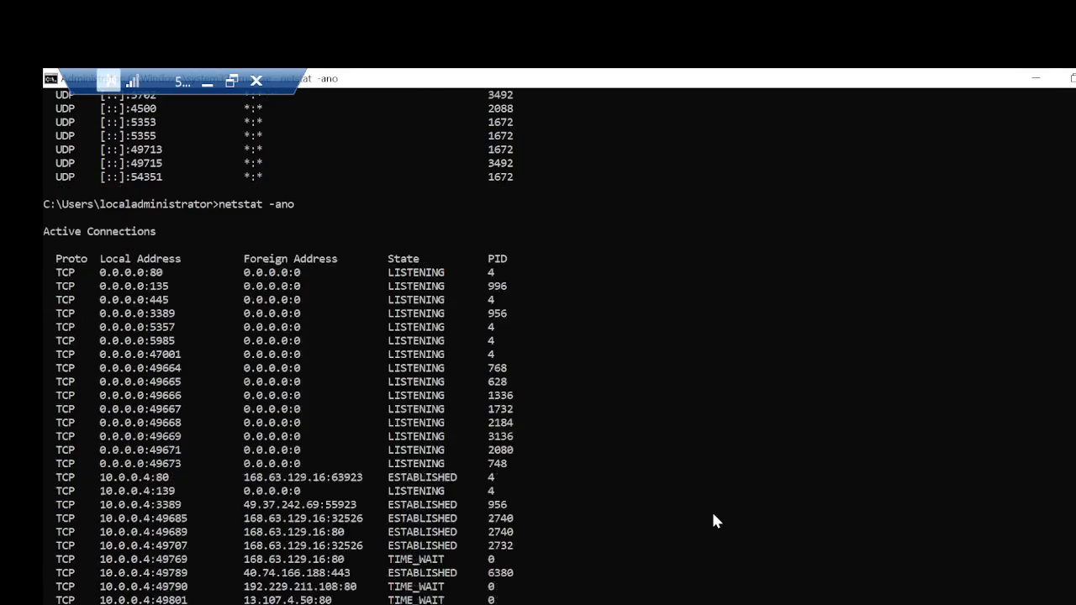
scroll(711, 529, up, 3)
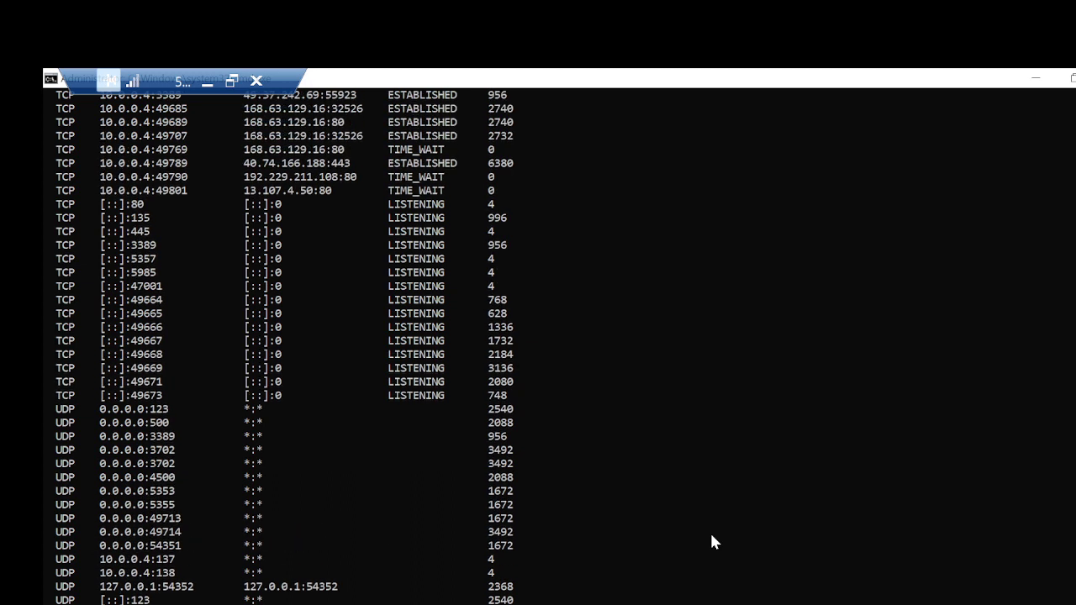
scroll(711, 534, up, 5)
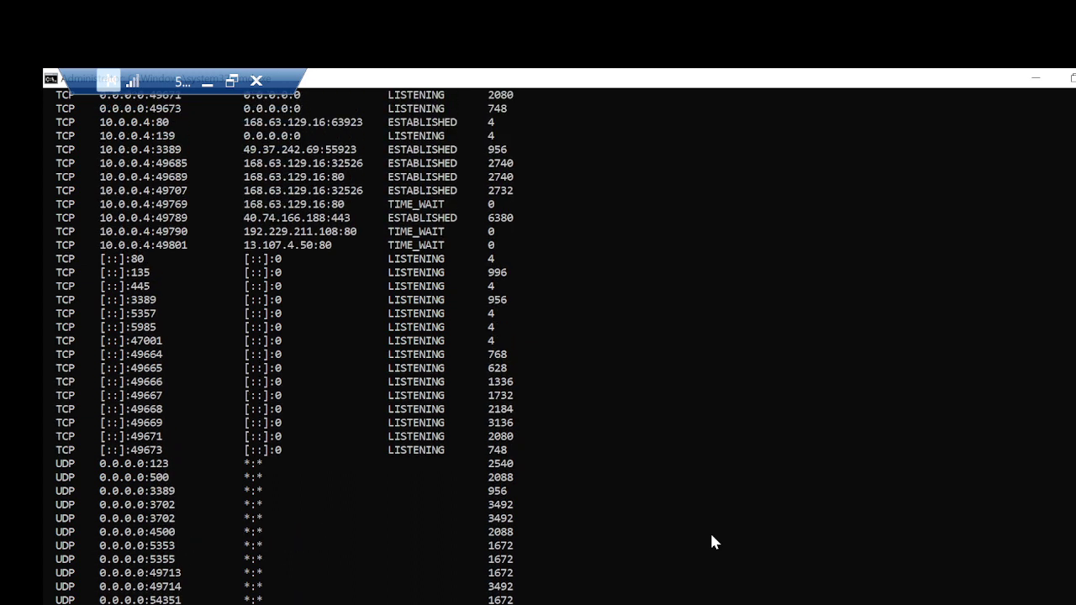
scroll(711, 542, up, 3)
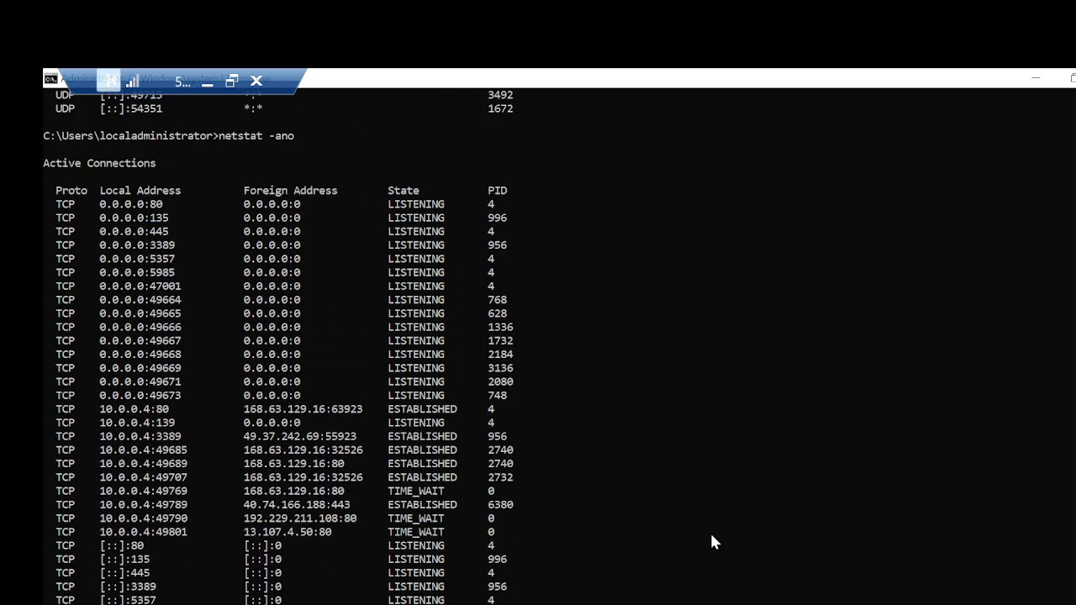
Step: Minimize the LB-VM01 session, open a Command Prompt on the local computer, and run "netstat -ano"
click(210, 81)
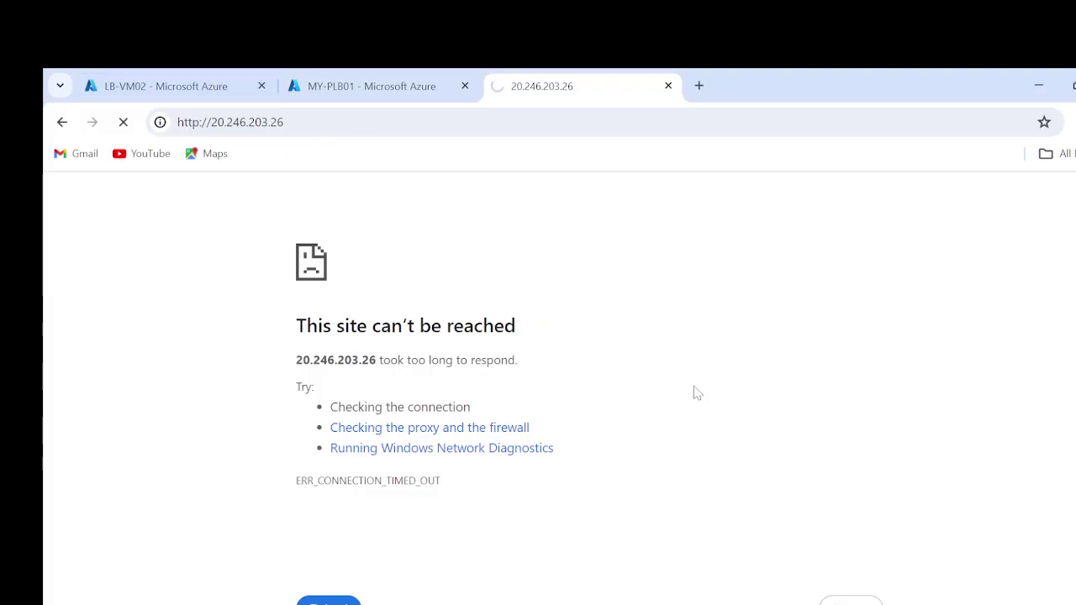
key(super)
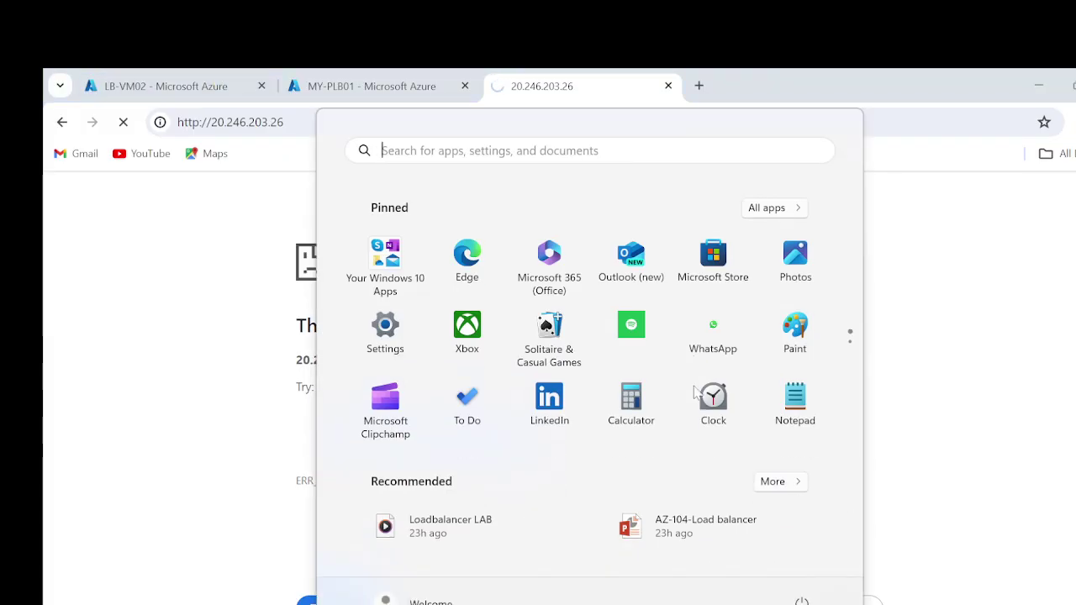
key(super+r)
text(cmd)
key(Return)
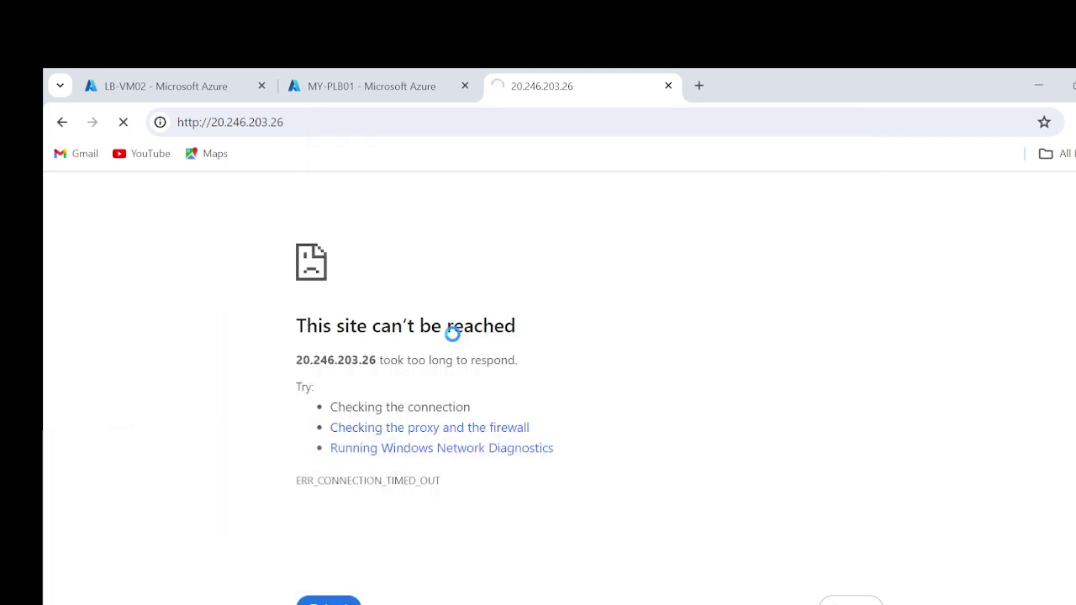
text(netst)
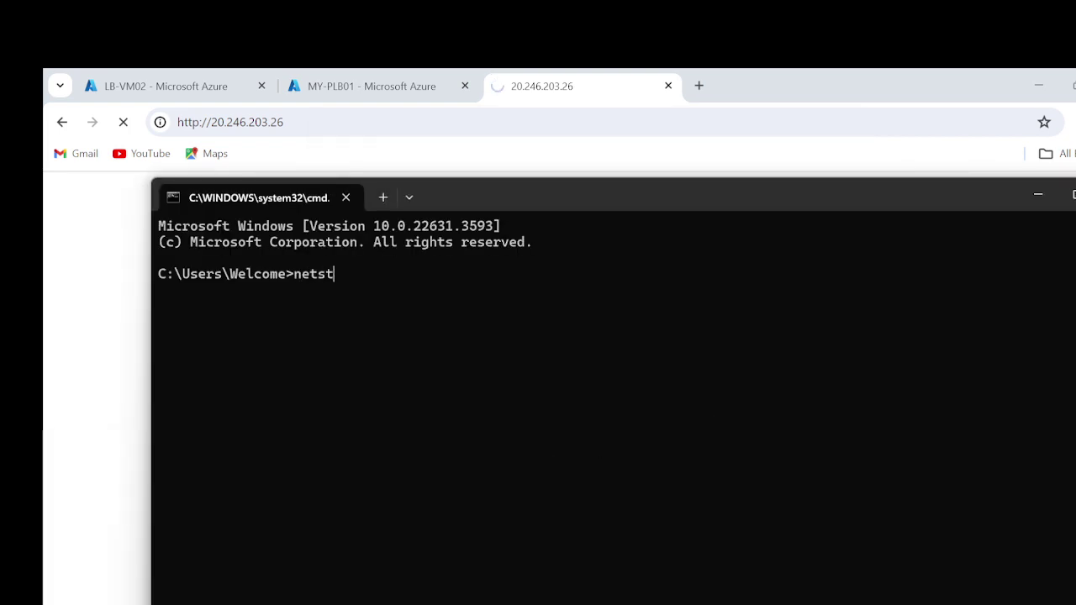
text(at -ano)
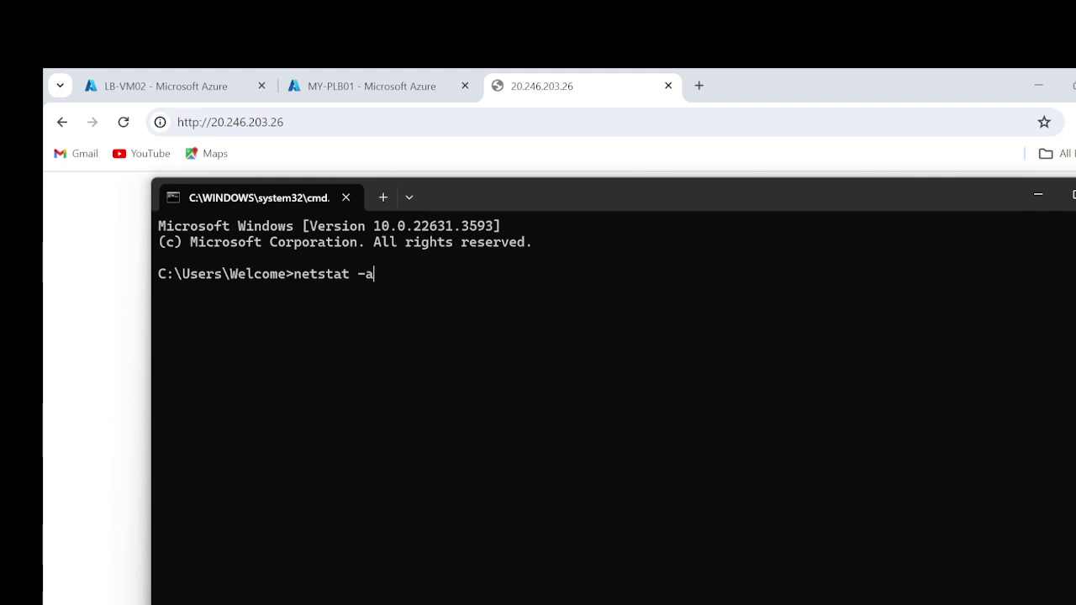
key(Return)
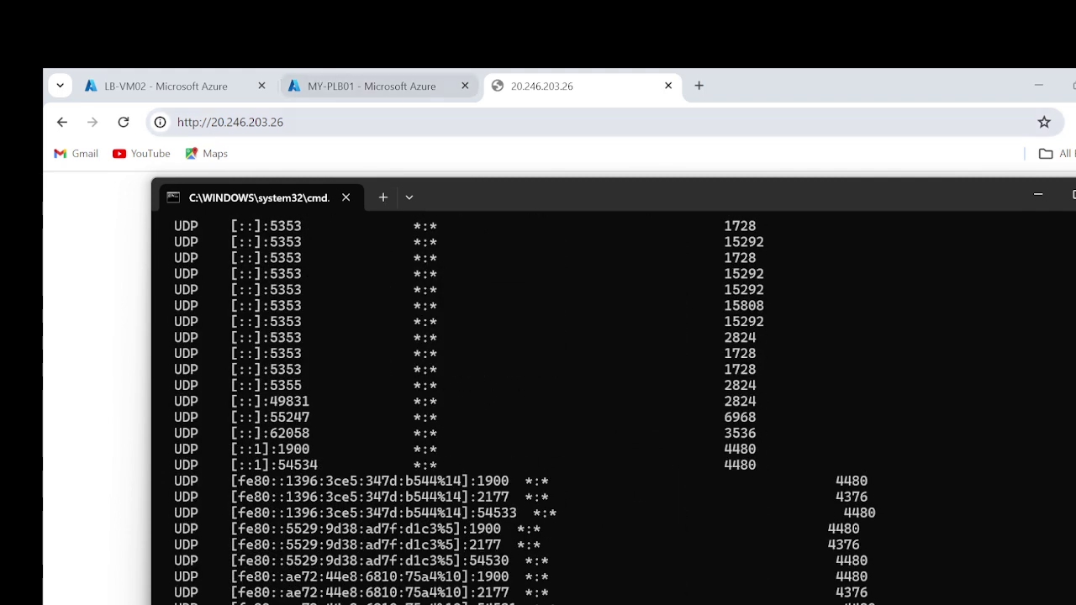
Step: Maximize the local Command Prompt and examine the netstat output for connections to the load balancer's frontend IP
double_click(502, 198)
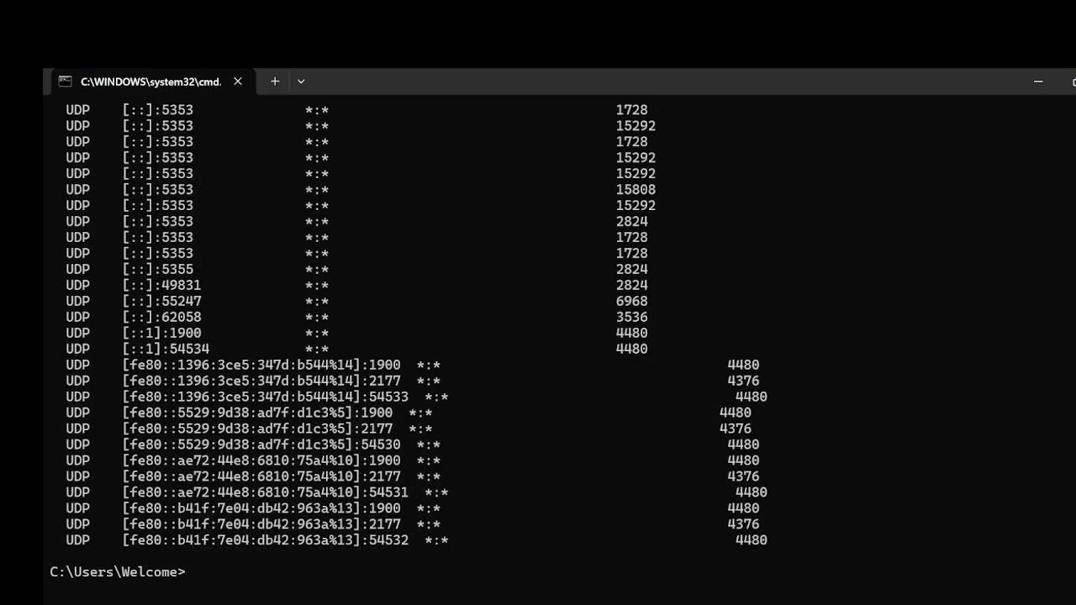
scroll(916, 564, up, 7)
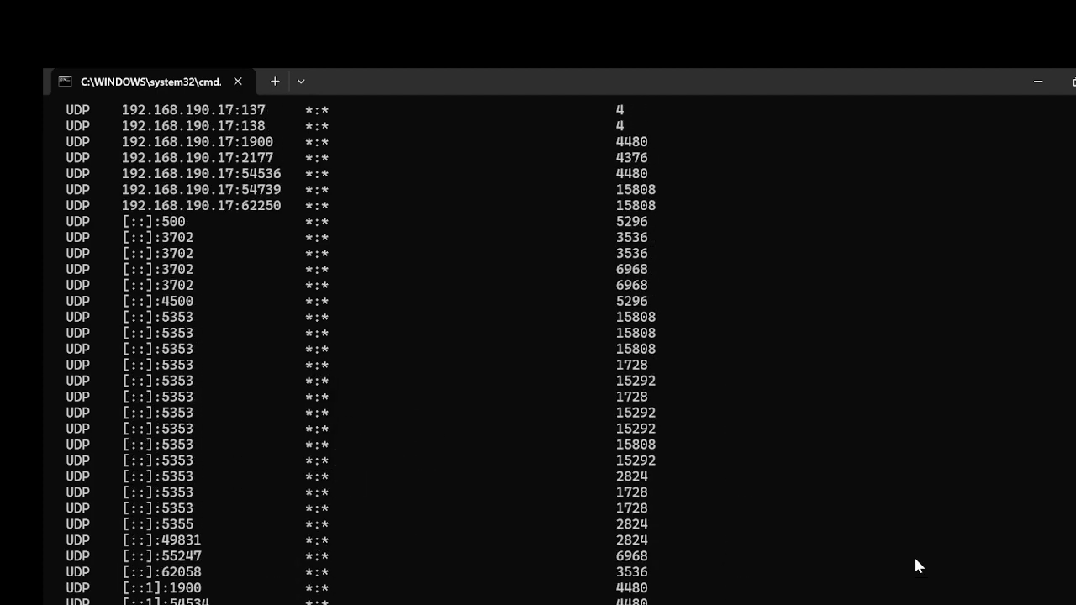
scroll(916, 559, up, 20)
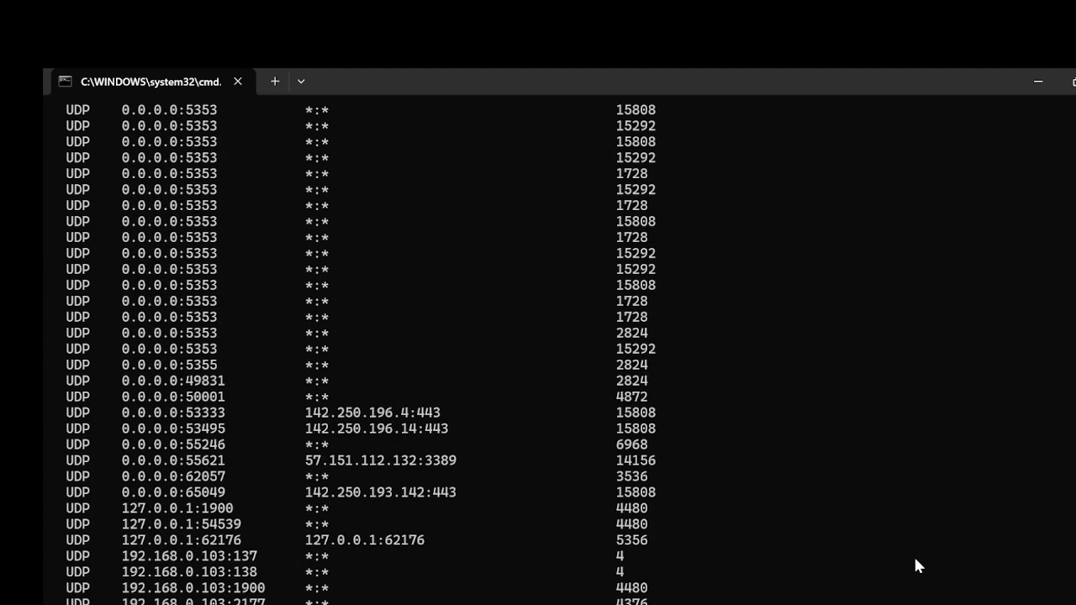
scroll(915, 559, up, 15)
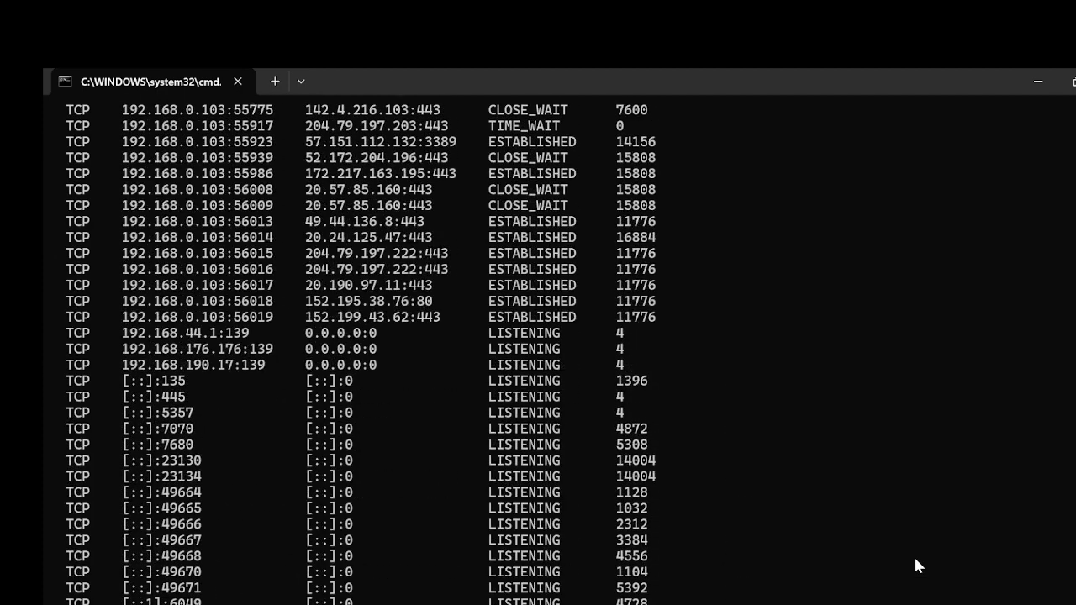
scroll(914, 559, down, 3)
scroll(914, 559, up, 6)
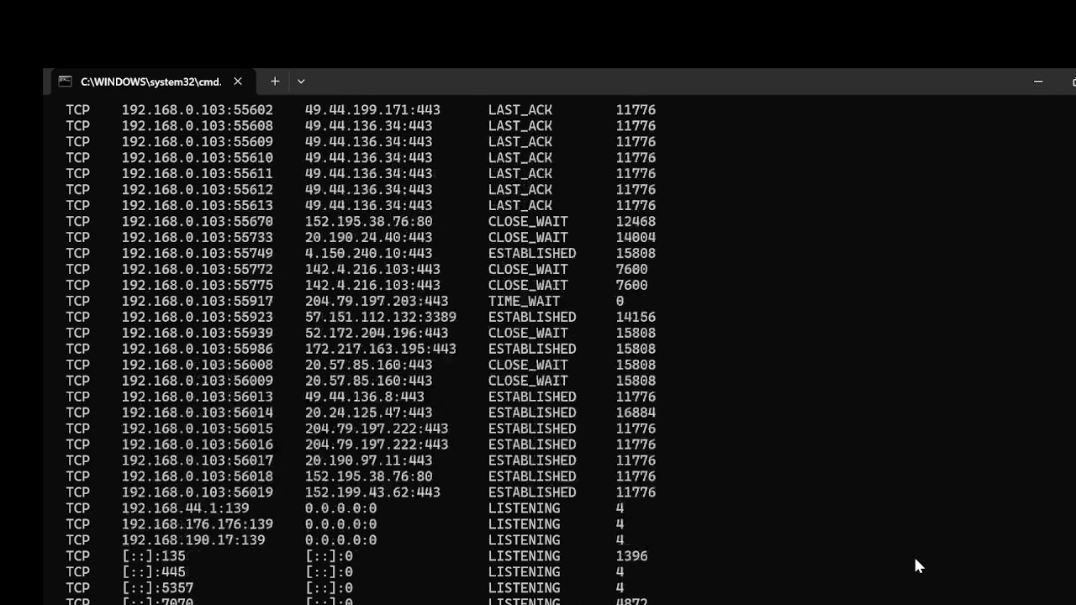
scroll(916, 566, up, 11)
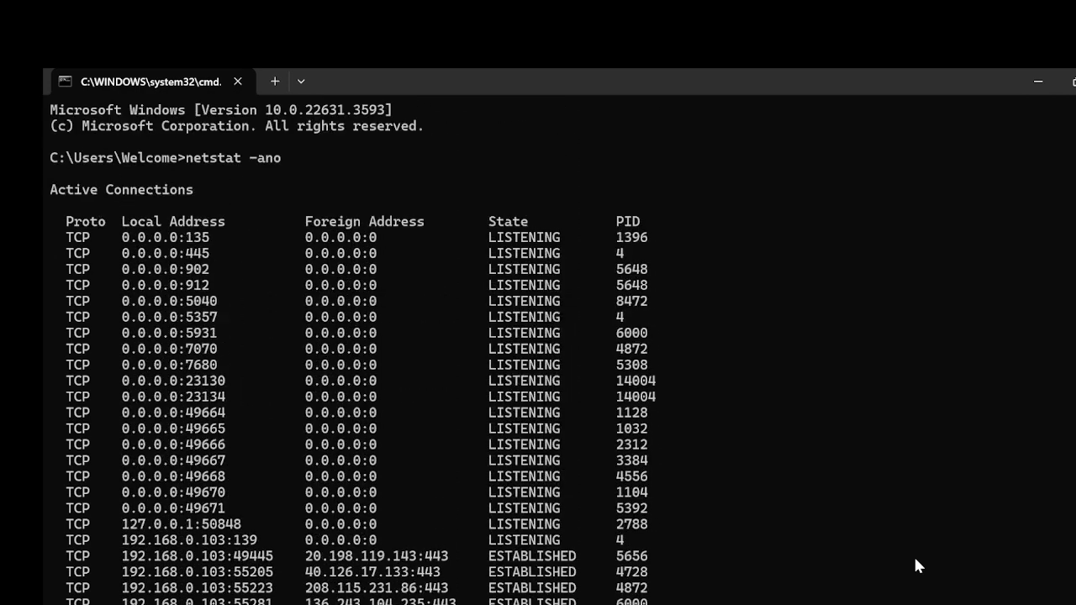
scroll(916, 566, down, 6)
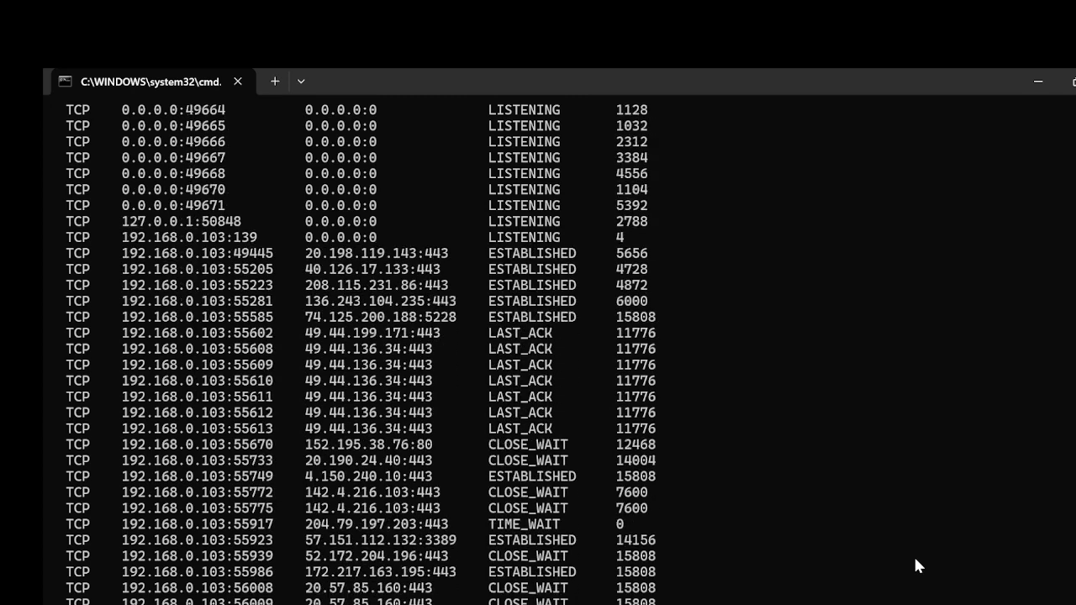
scroll(915, 560, down, 13)
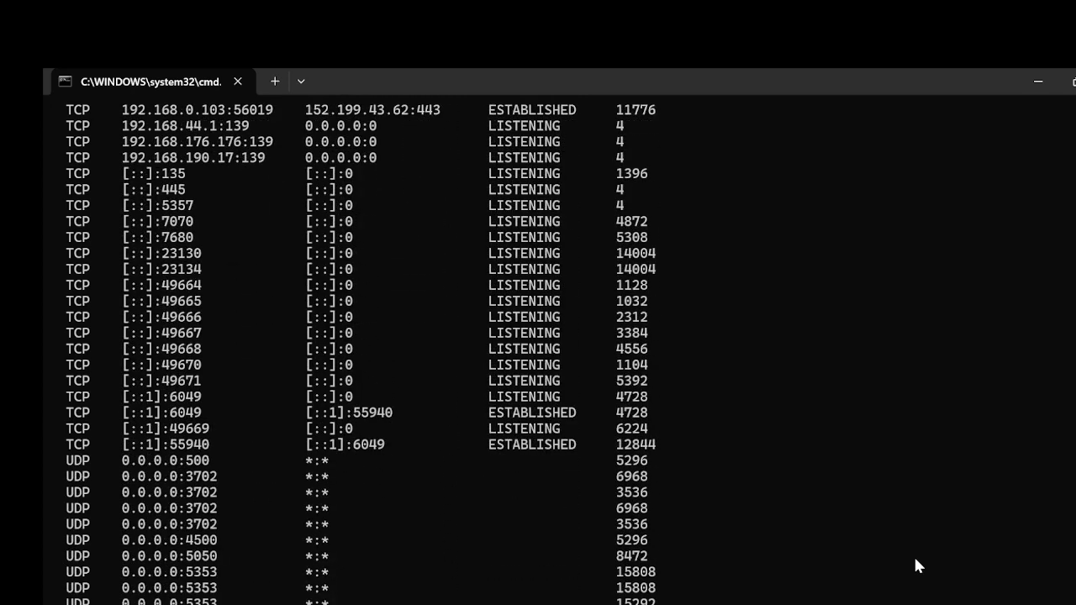
scroll(915, 559, down, 15)
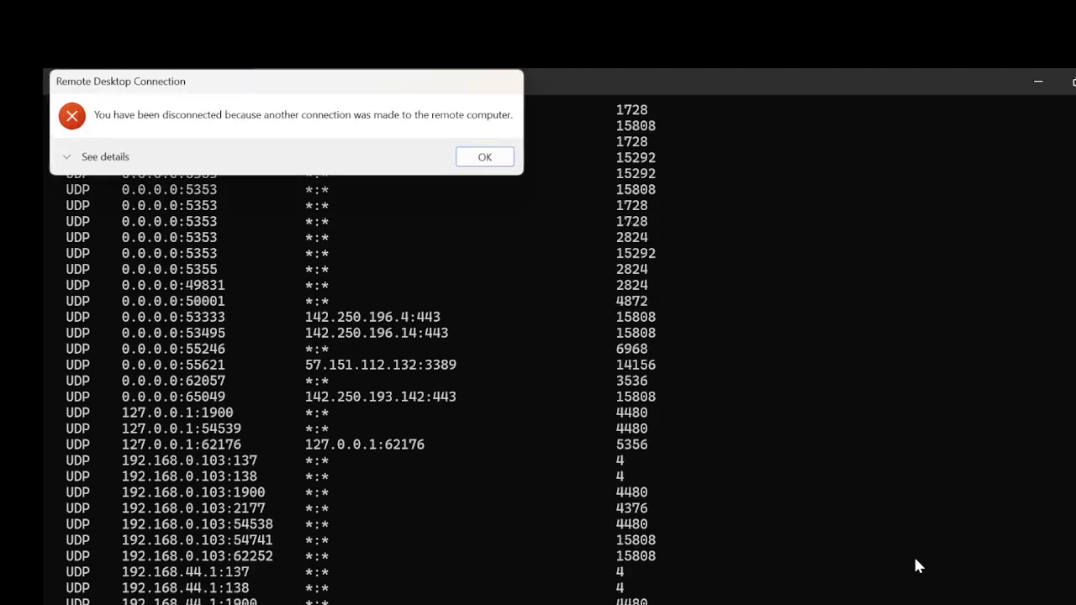
scroll(916, 566, down, 1)
Step: Dismiss the remote disconnection notice and reconnect to 57.151.112.132 as localadministrator, entering the account password and accepting the untrusted certificate
click(485, 158)
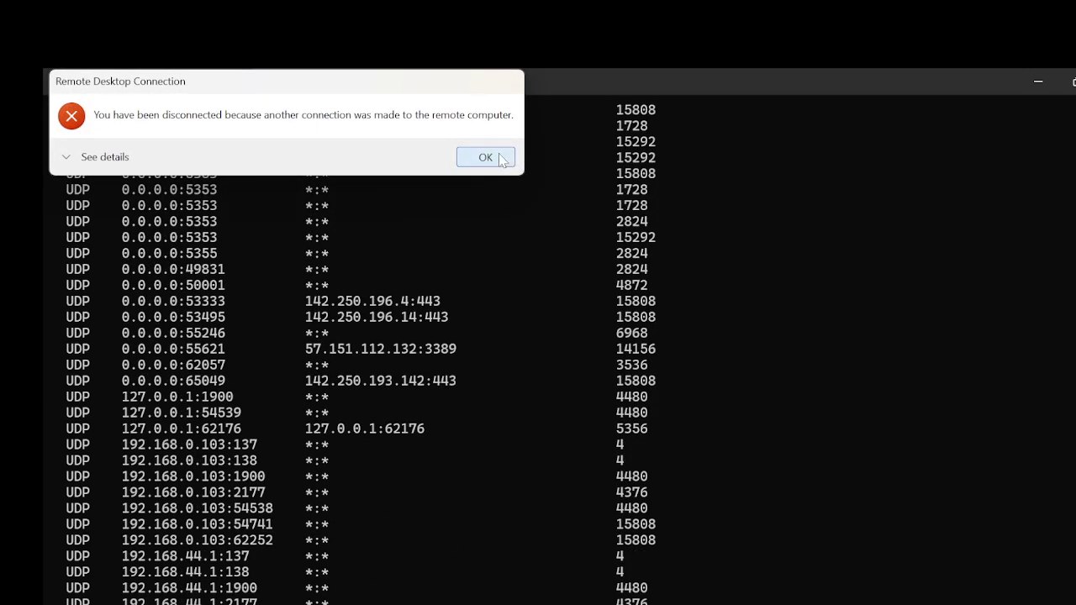
click(661, 365)
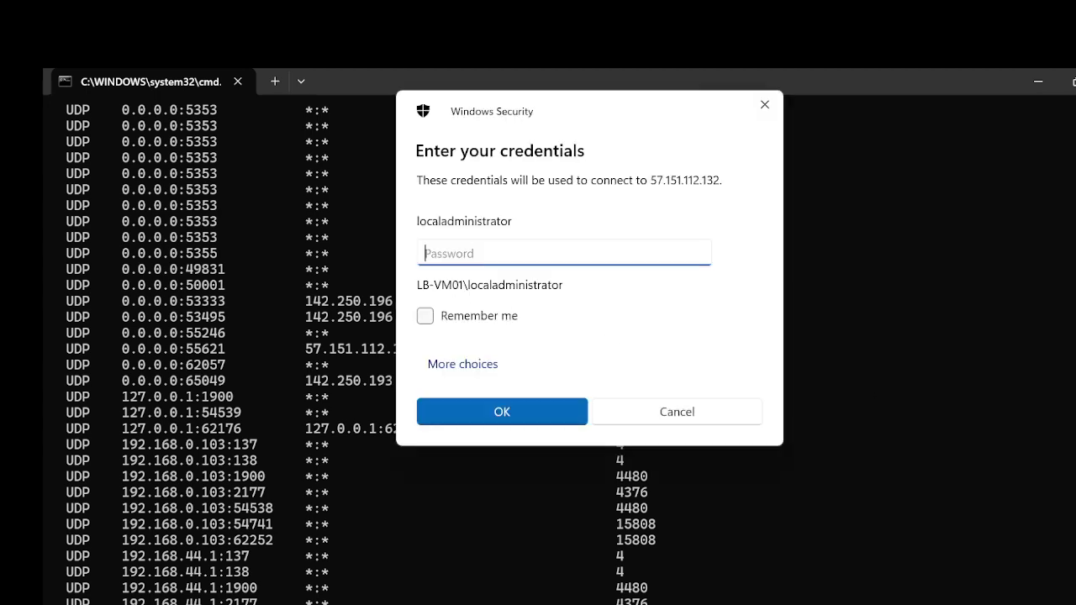
text(••••••••••••)
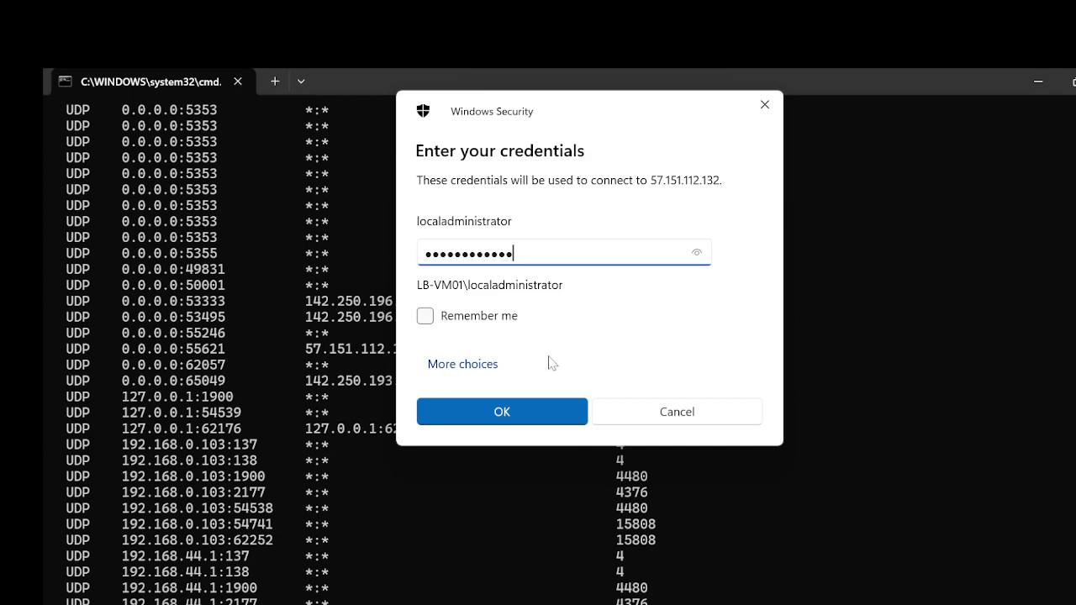
click(534, 419)
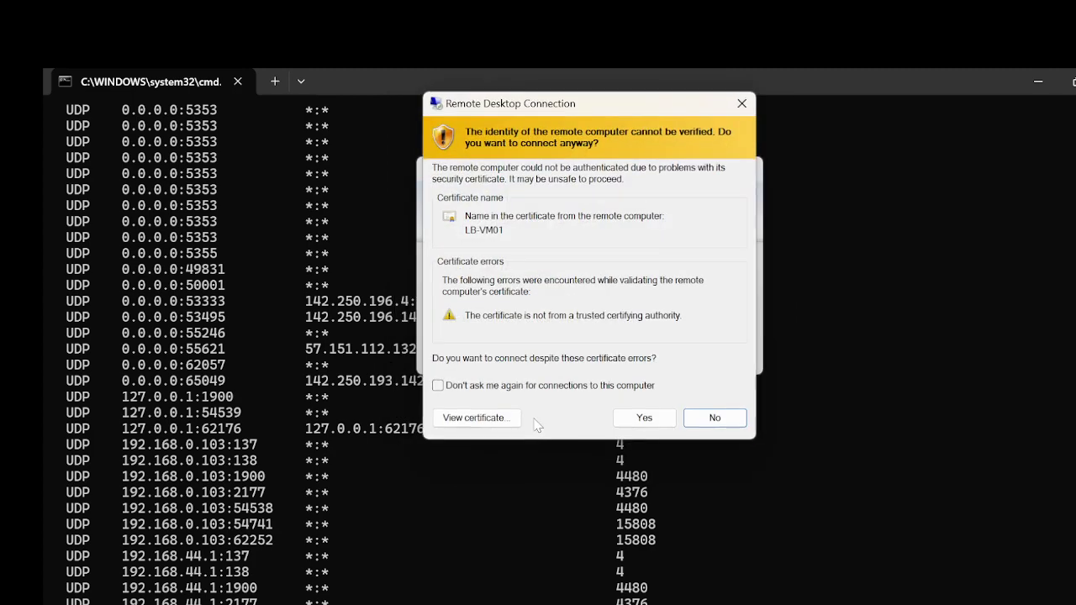
click(648, 425)
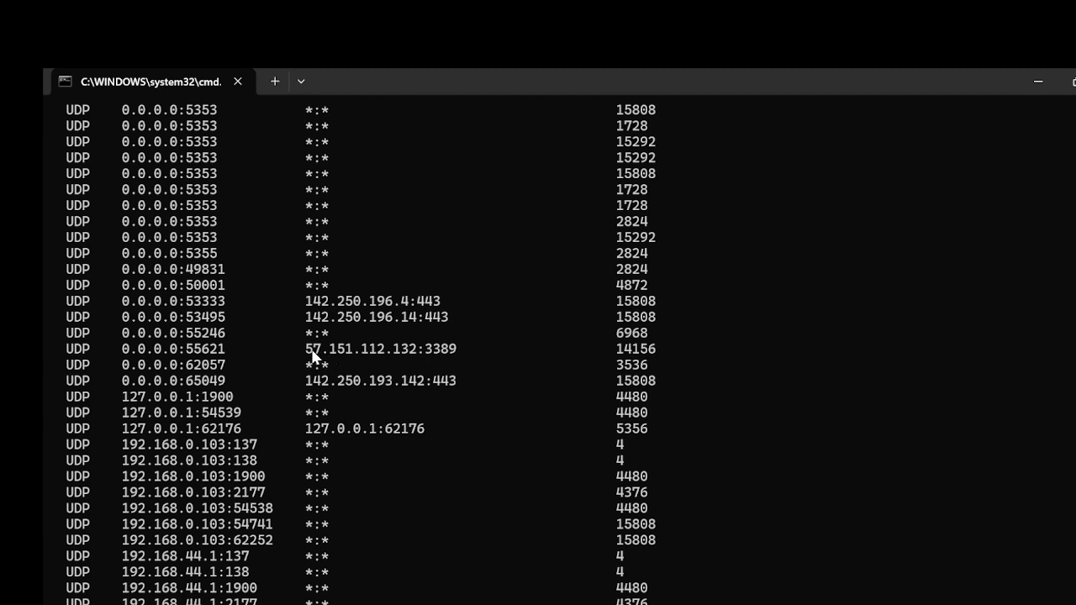
Step: Examine the local netstat output for the connection to 57.151.112.132:3389 and for any entry to the load balancer's frontend IP
drag(122, 349, 655, 355)
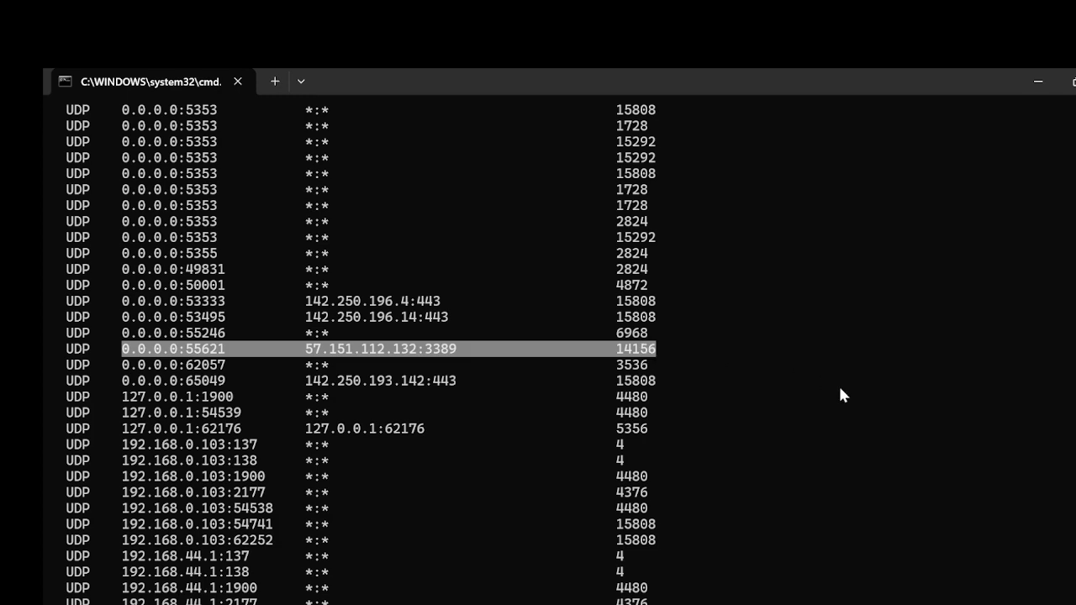
scroll(839, 388, up, 20)
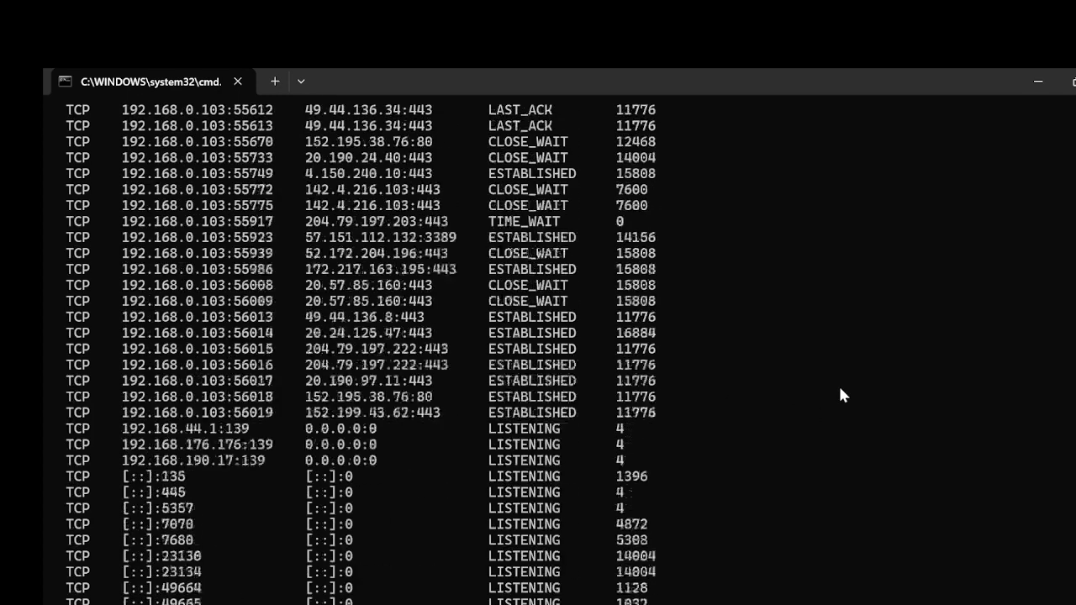
scroll(841, 391, up, 4)
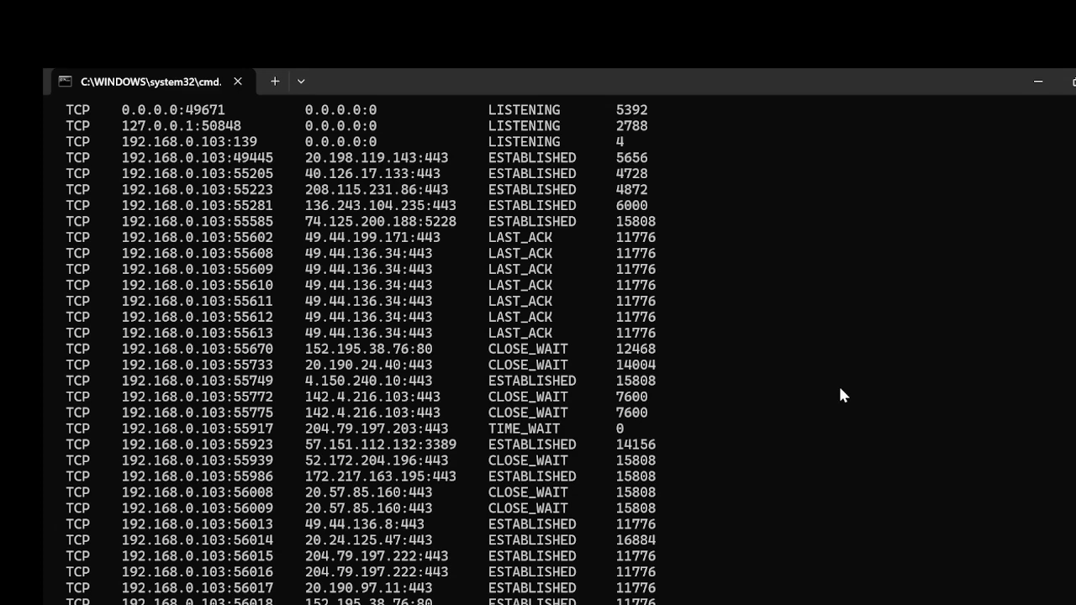
scroll(840, 388, up, 8)
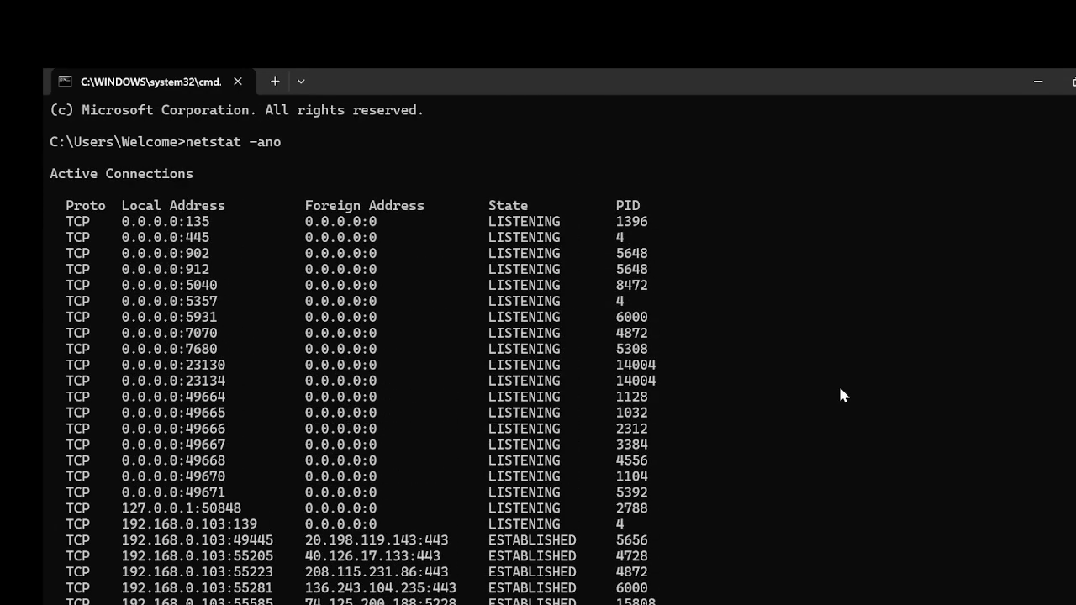
scroll(841, 393, down, 20)
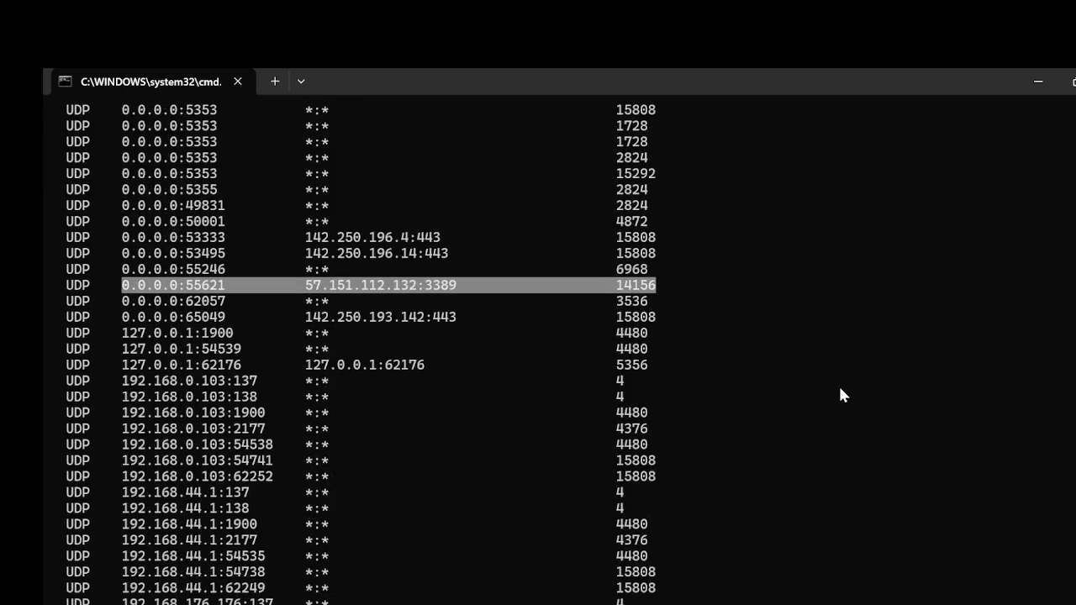
scroll(841, 390, down, 6)
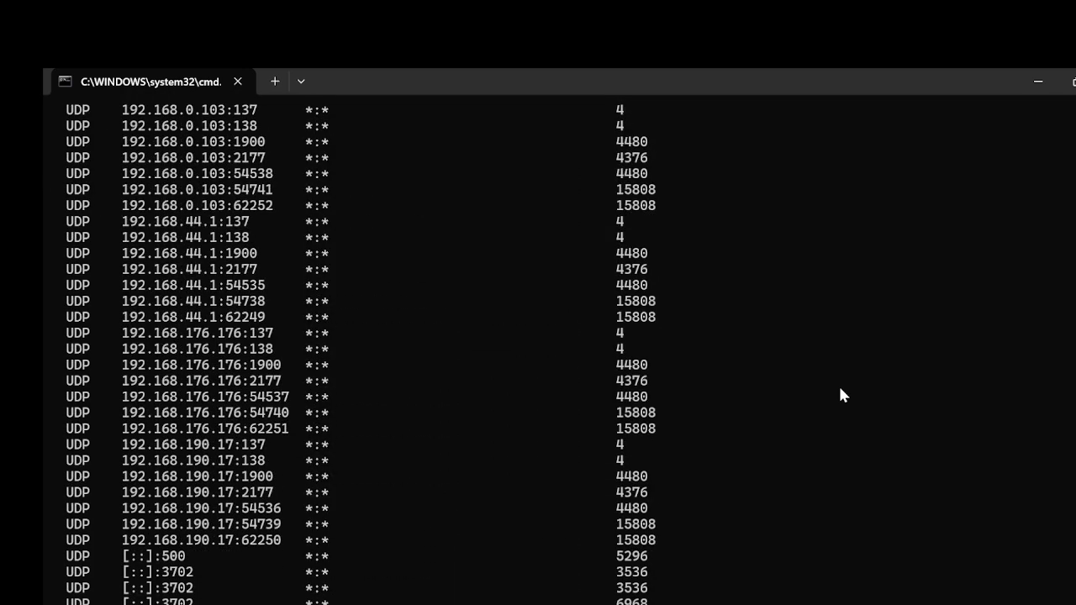
Step: Minimize the local Command Prompt, the LB-VM01 Command Prompt and the remote session to get back to the browser
click(1037, 84)
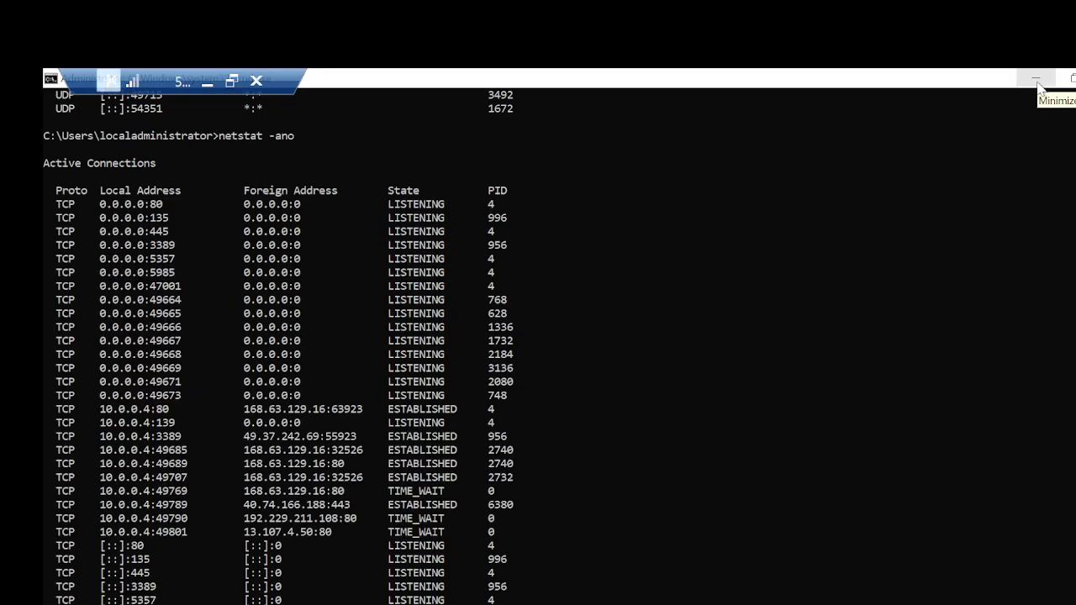
click(1038, 85)
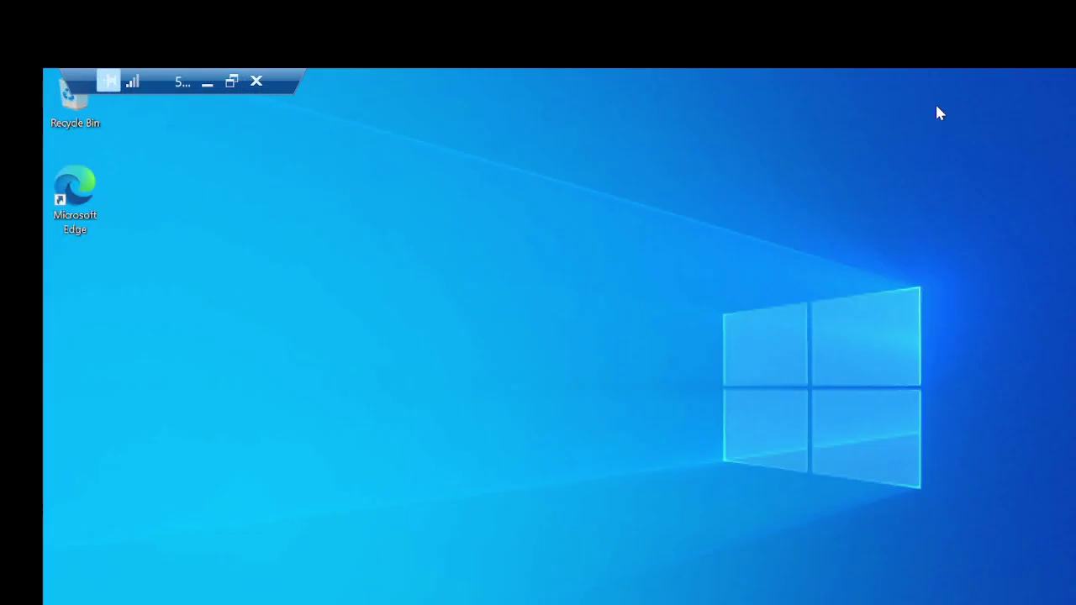
click(207, 83)
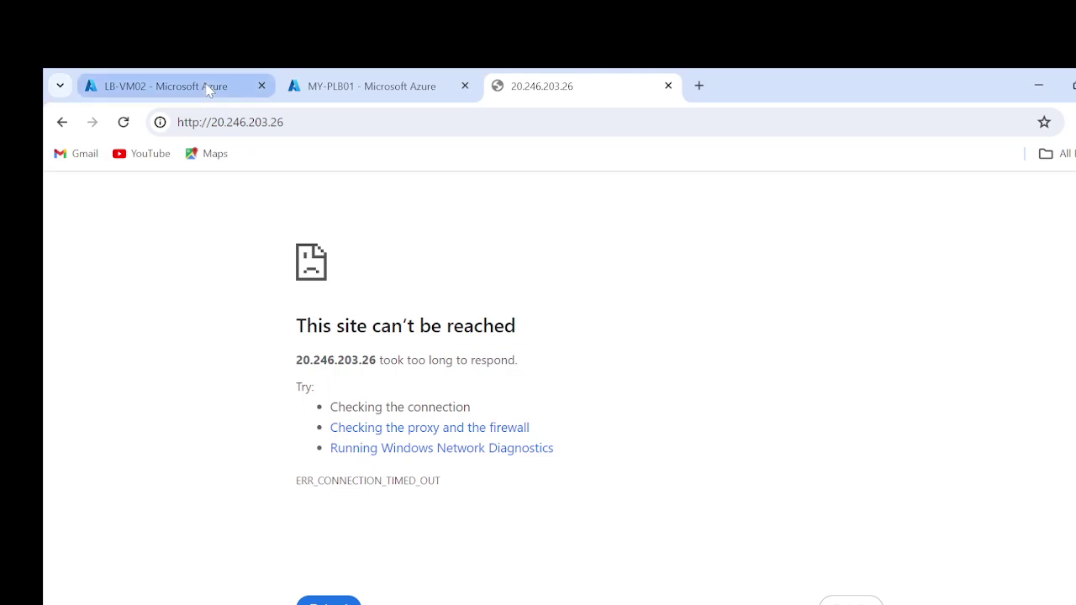
Step: In the Azure portal, open LB-VM01's network settings from the virtual machines list and review its port rules
click(124, 87)
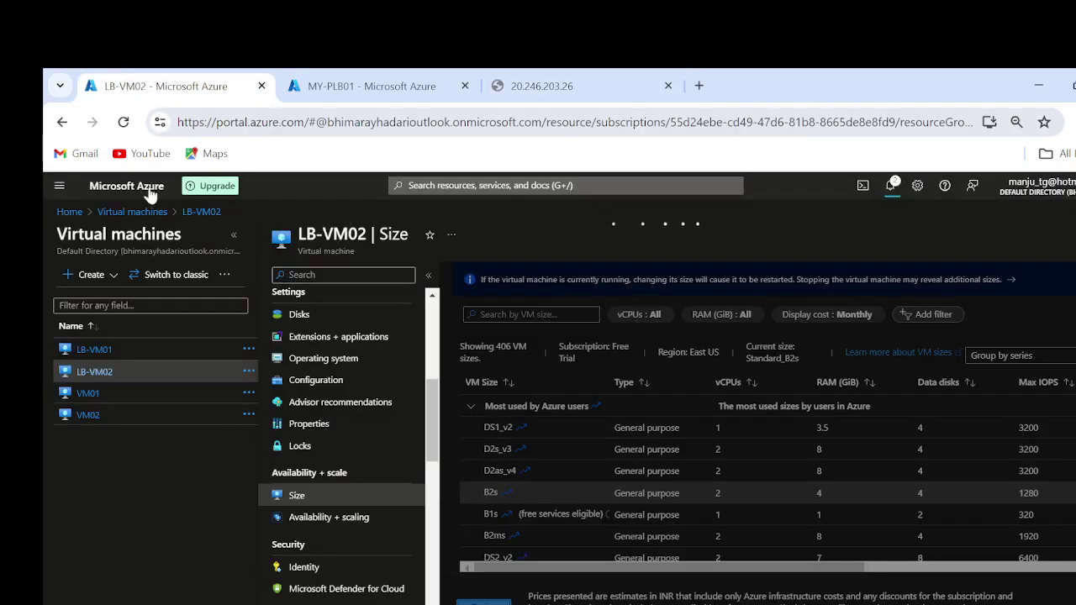
click(126, 211)
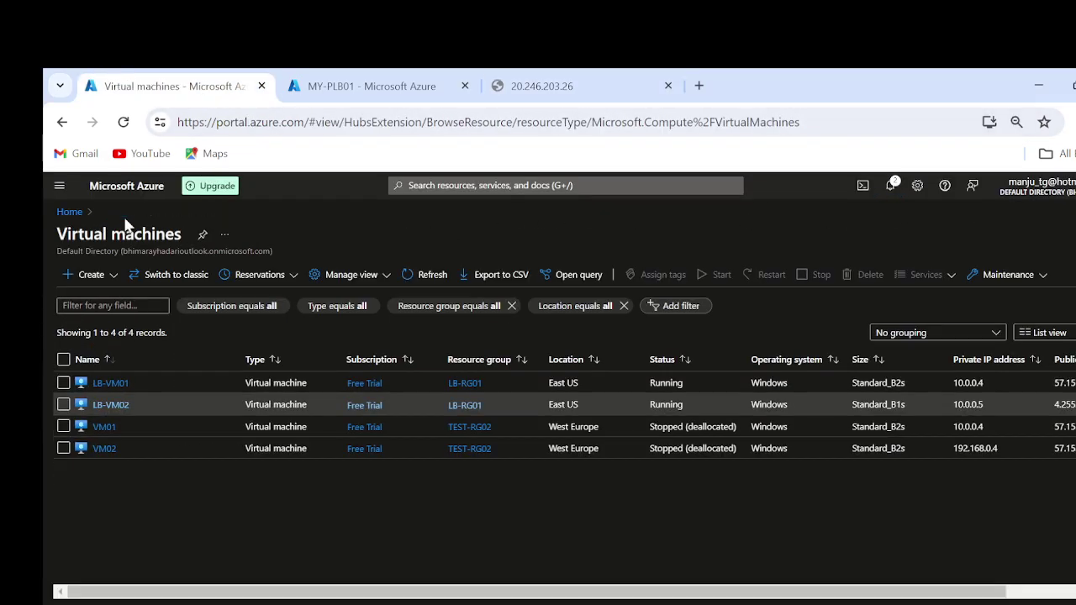
click(110, 383)
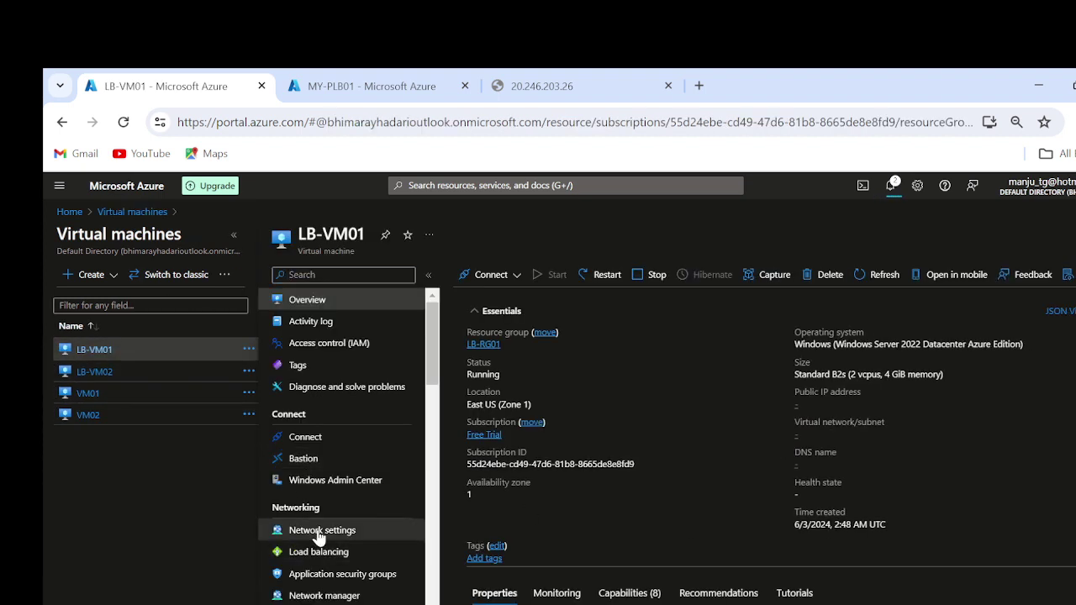
click(319, 535)
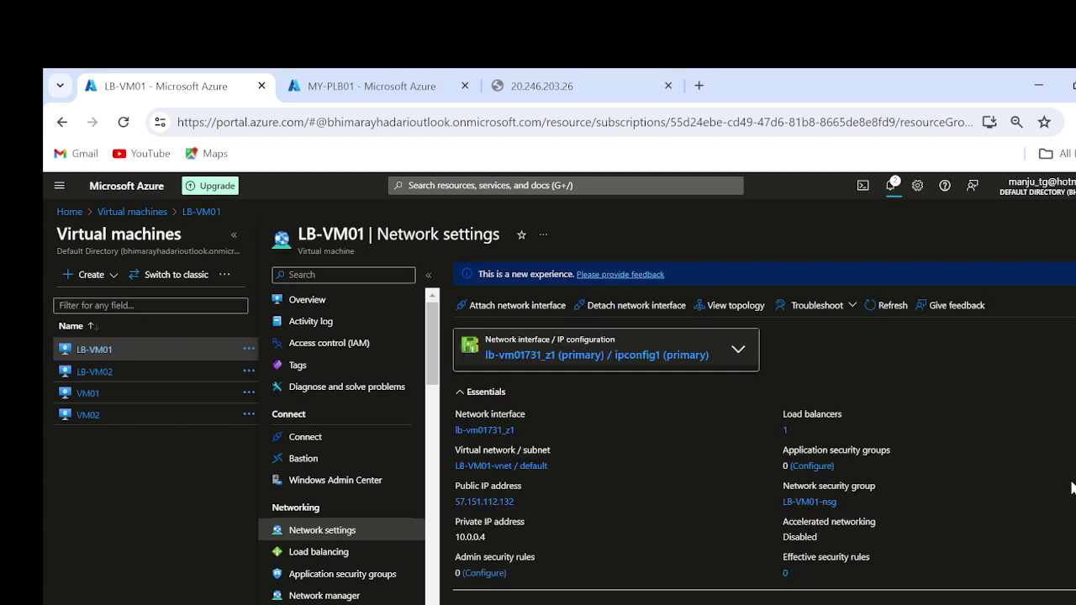
scroll(1072, 487, down, 5)
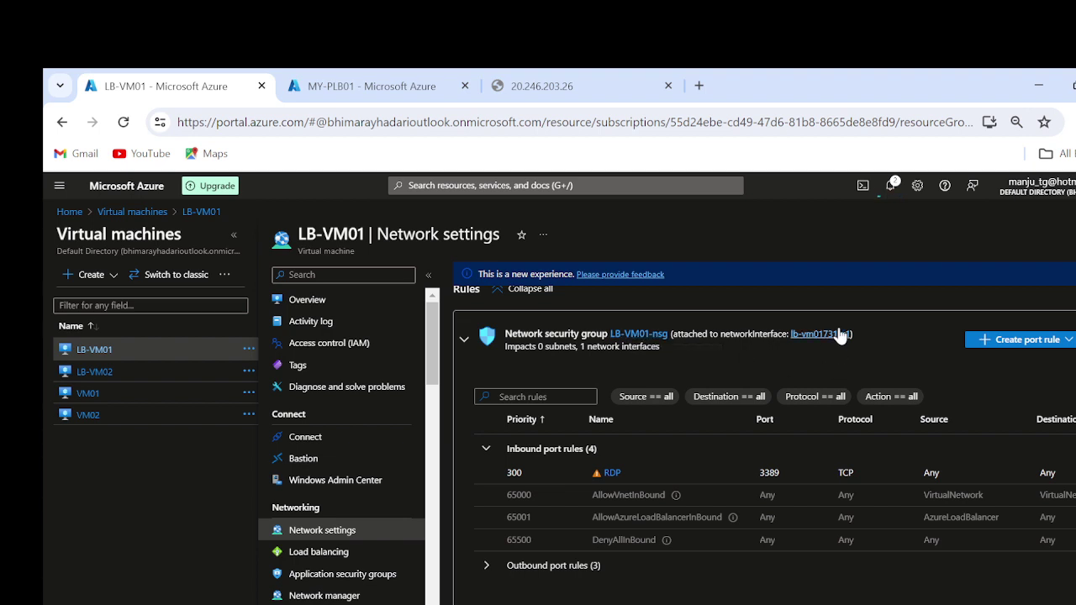
Step: Open the inbound security rules of LB-VM01-nsg and check the DenyAllInBound rule and the RDP rule's port
click(628, 337)
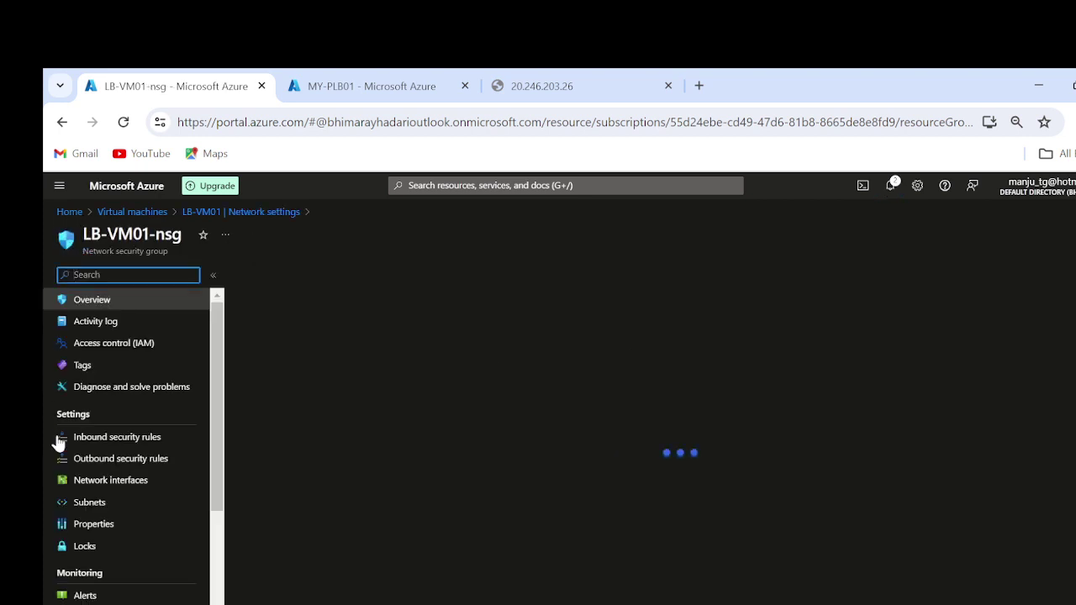
click(117, 445)
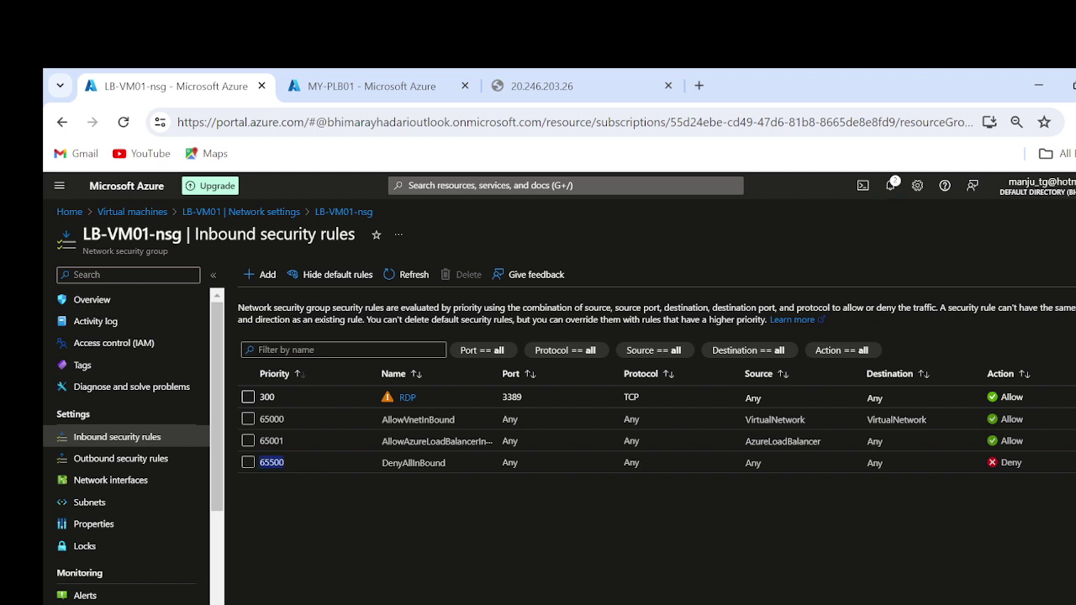
double_click(414, 464)
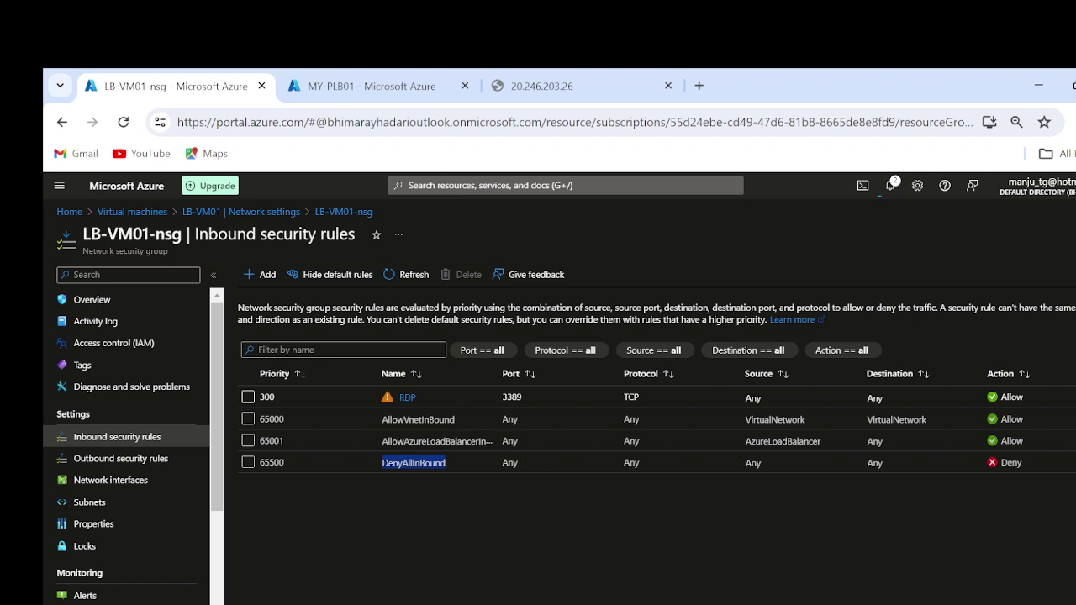
double_click(511, 397)
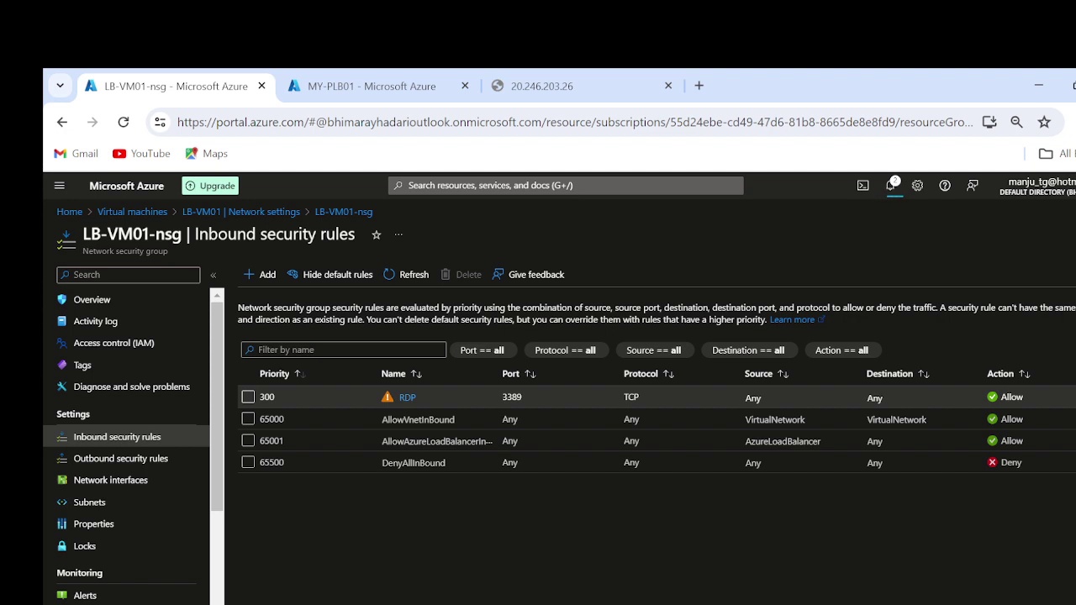
Step: Start a new inbound security rule with source Any and both source and destination port ranges set to 80,443
click(262, 283)
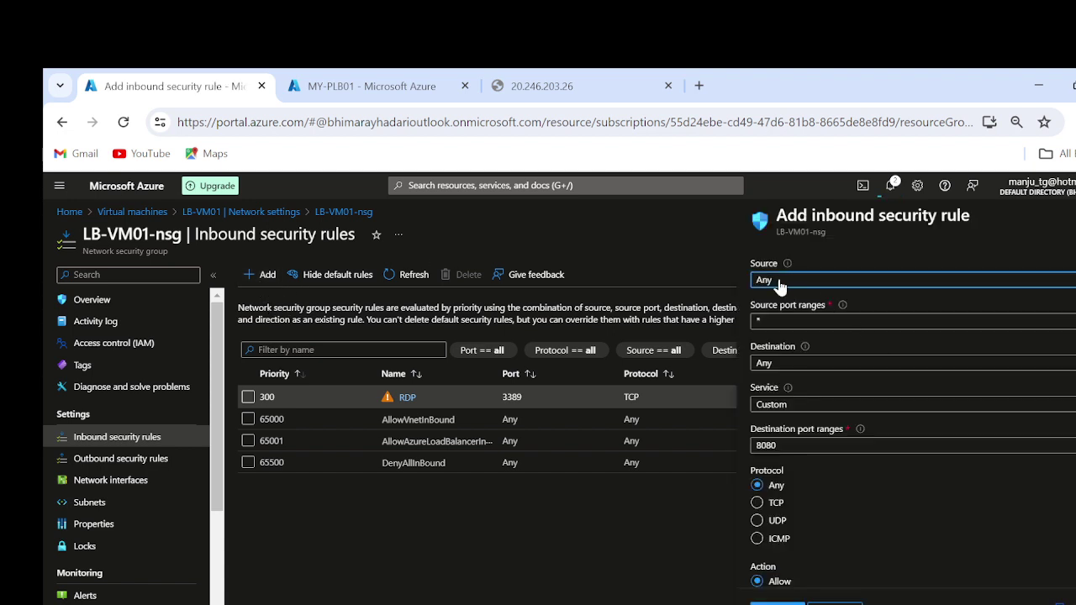
click(780, 283)
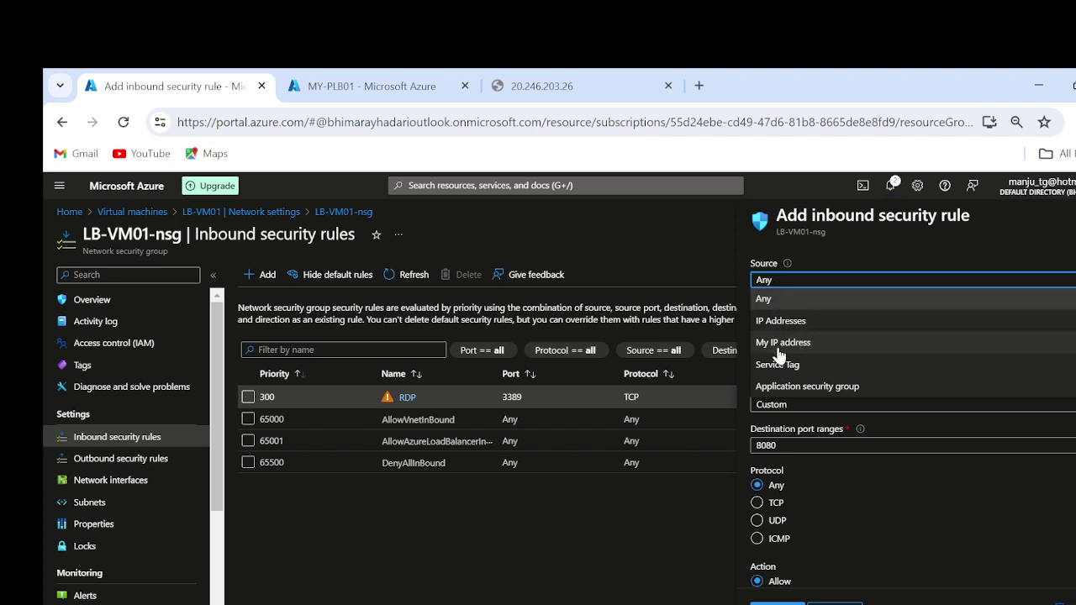
click(887, 511)
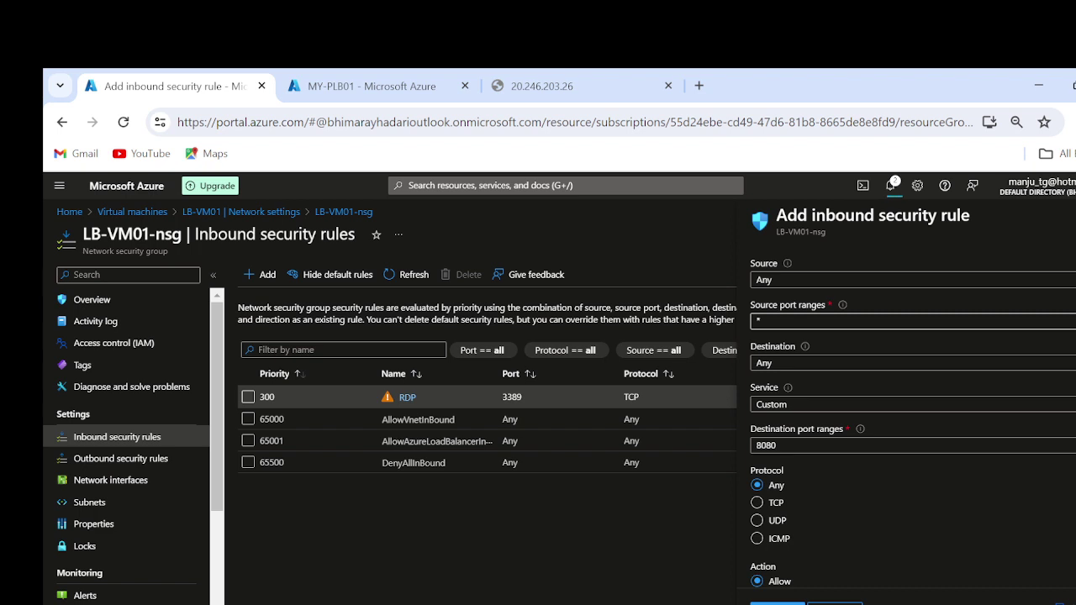
double_click(840, 321)
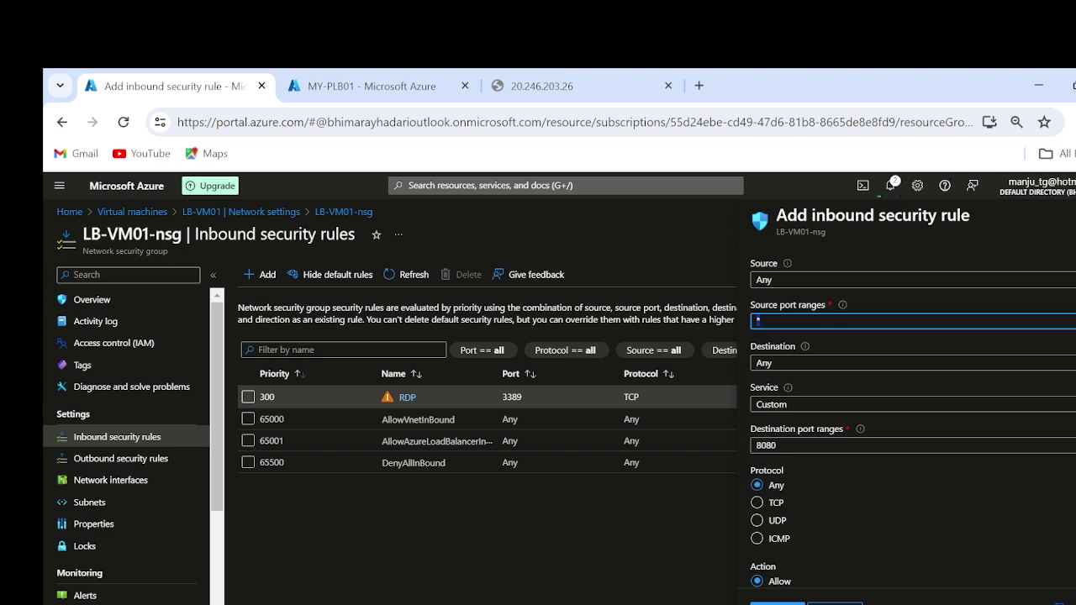
text(80,443)
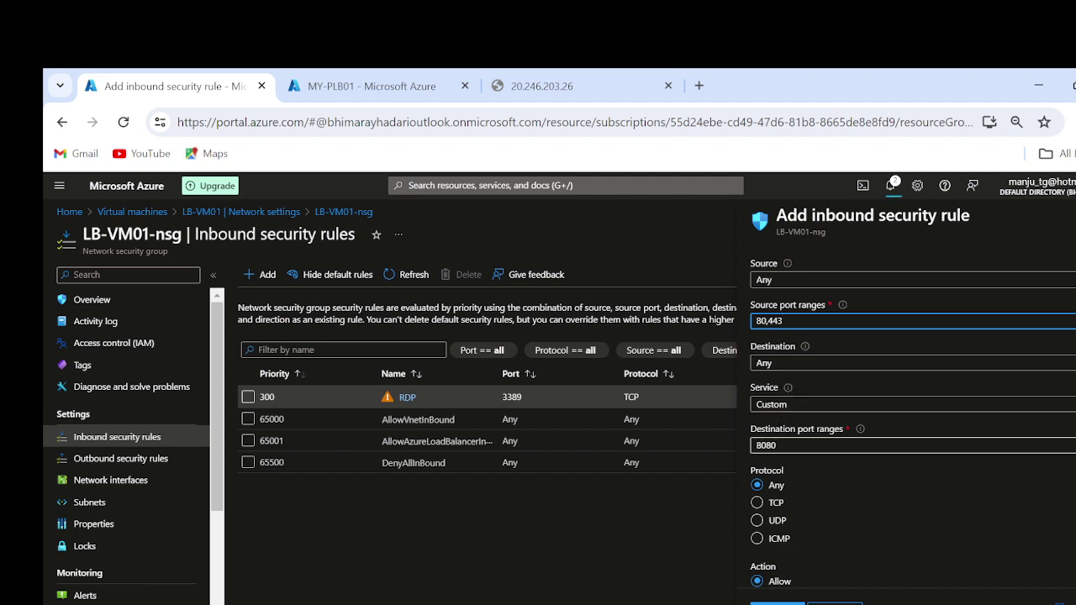
double_click(775, 445)
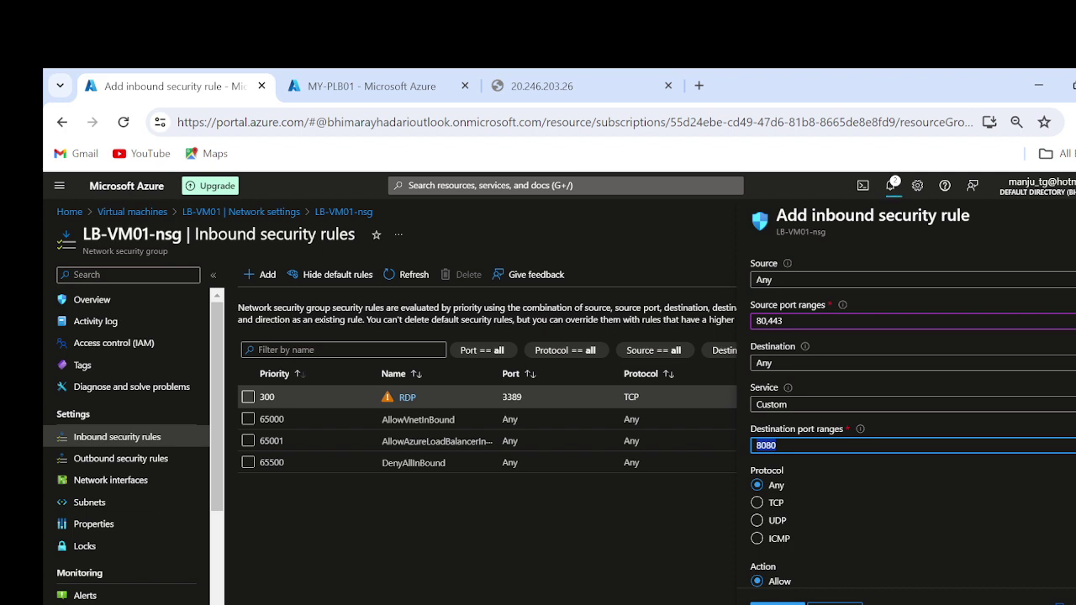
text(80,443)
Step: Change the new inbound rule's name to AllowAnyCustomInbound
scroll(952, 561, down, 3)
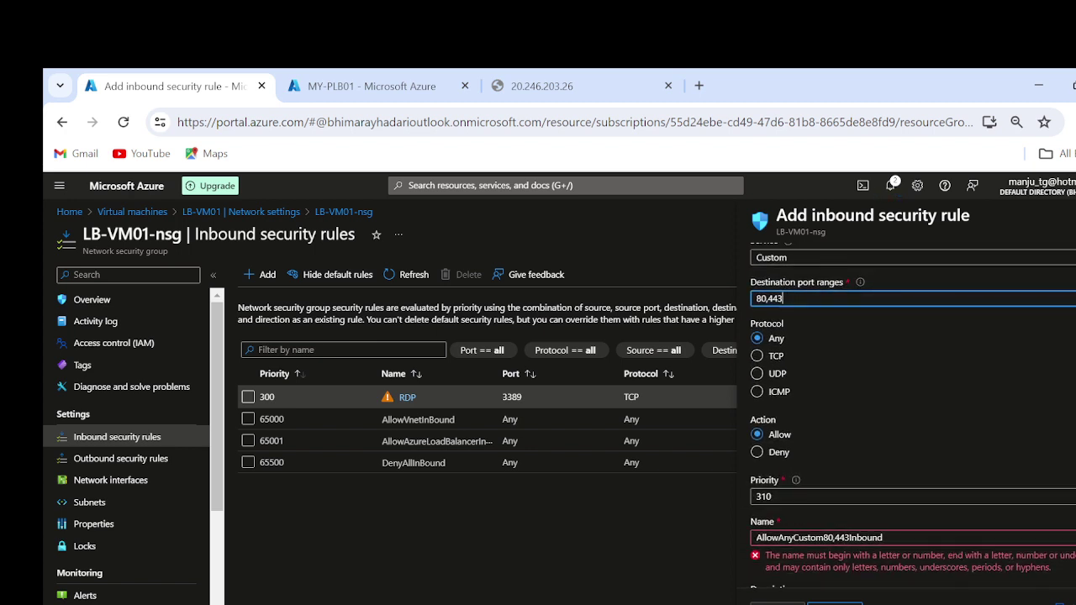
click(933, 538)
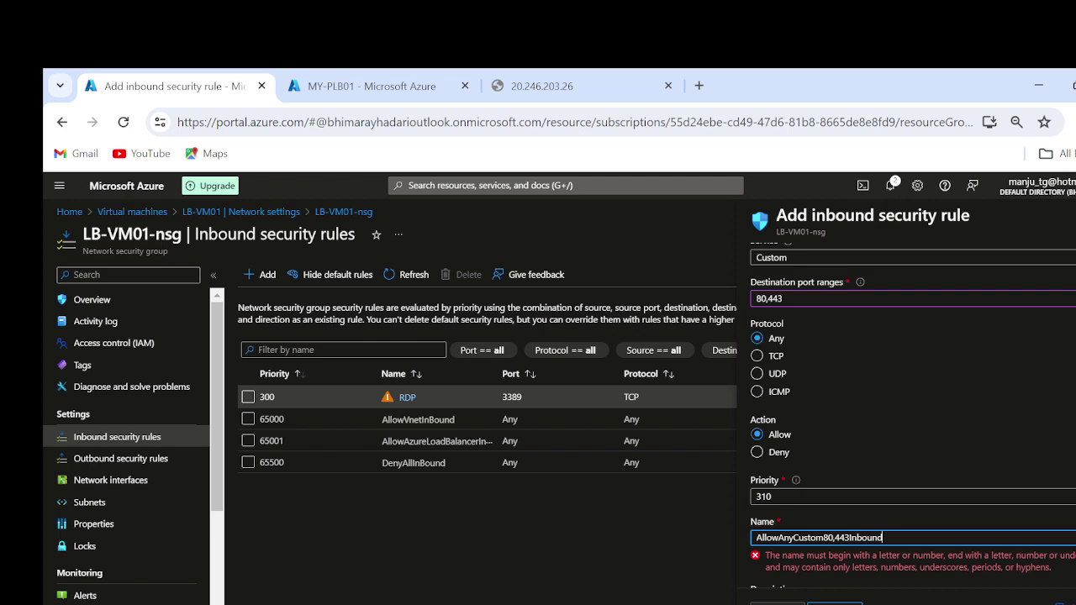
key(BackSpace)
key(BackSpace)
key(BackSpace)
key(BackSpace)
key(BackSpace)
key(BackSpace)
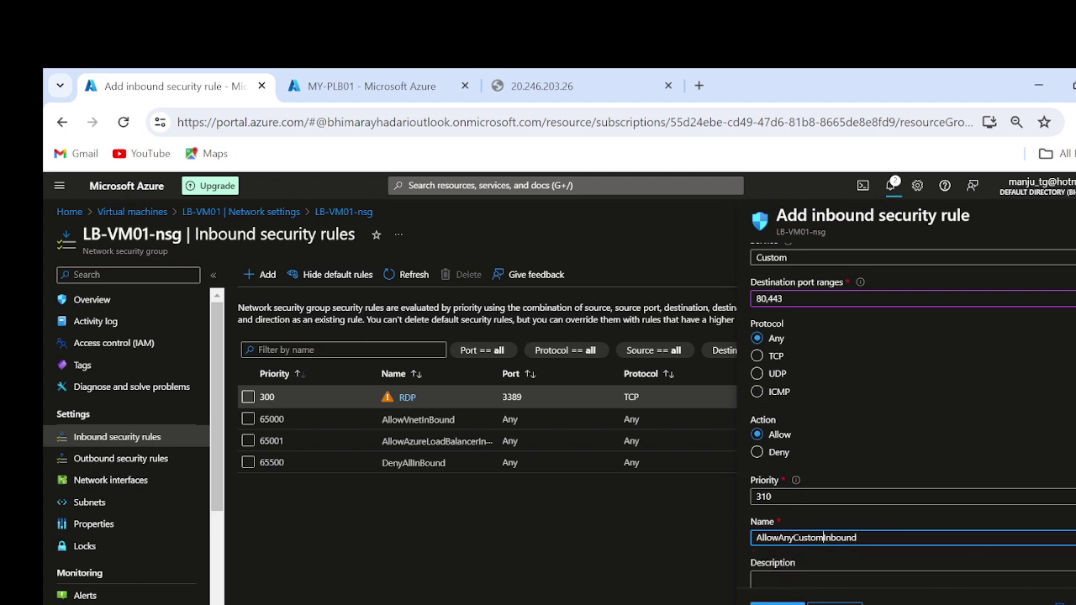
Step: Enter the description "port 80 and 443" for the inbound rule and add it to LB-VM01-nsg
scroll(911, 462, down, 2)
click(911, 472)
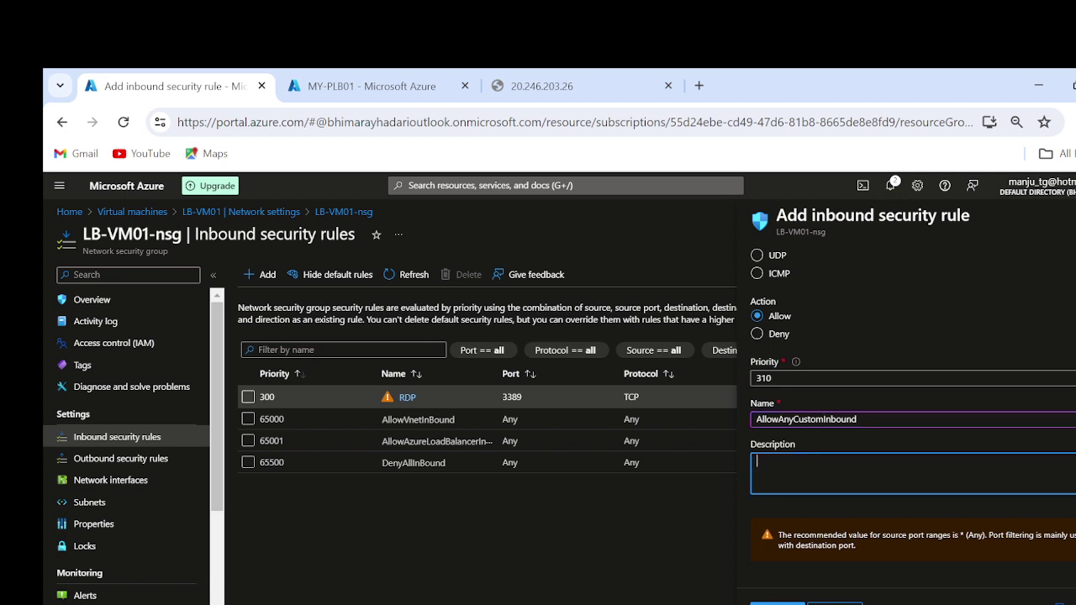
text(port 8 an)
key(BackSpace)
key(BackSpace)
text(0 and 443)
click(778, 603)
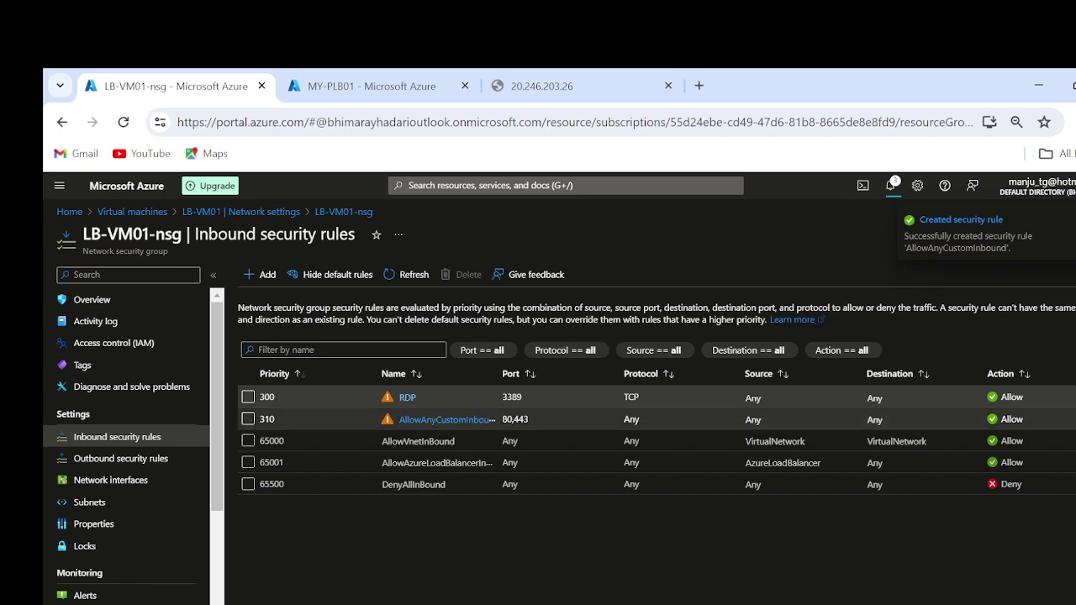
double_click(268, 419)
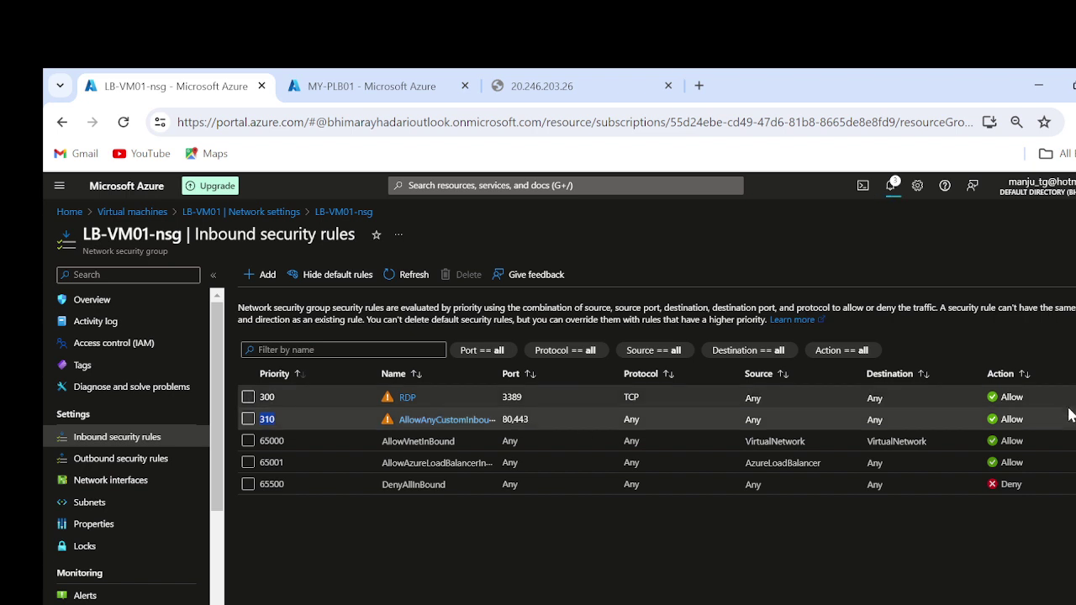
click(539, 85)
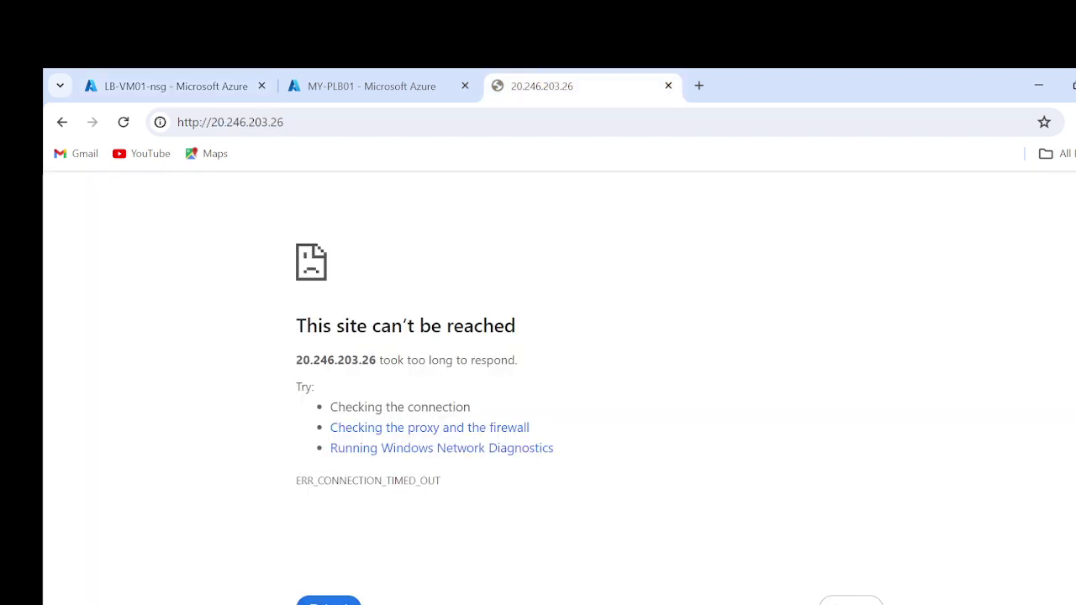
click(497, 131)
key(Return)
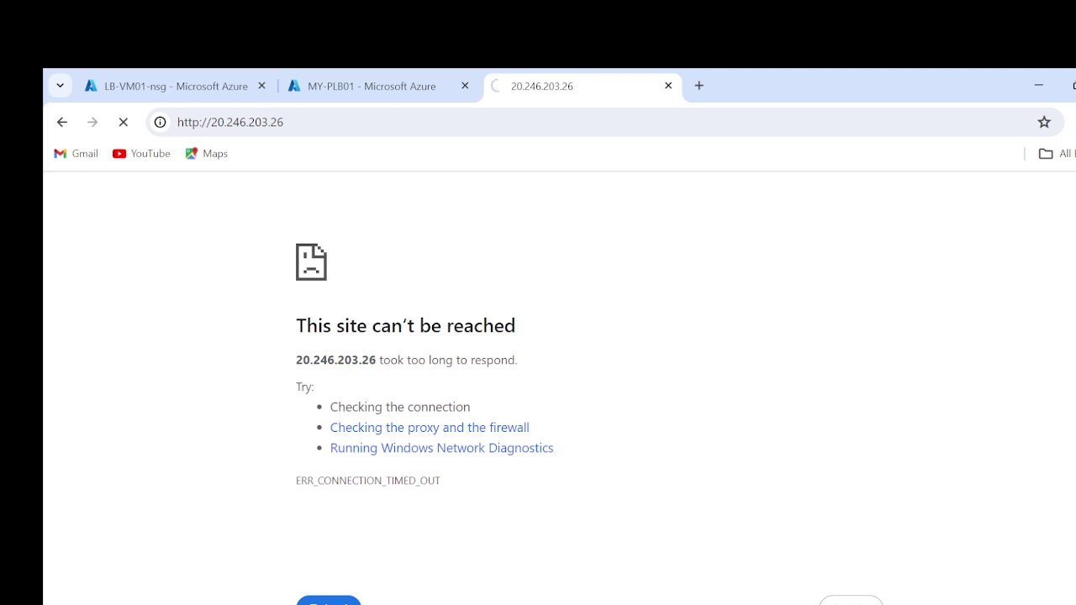
click(290, 122)
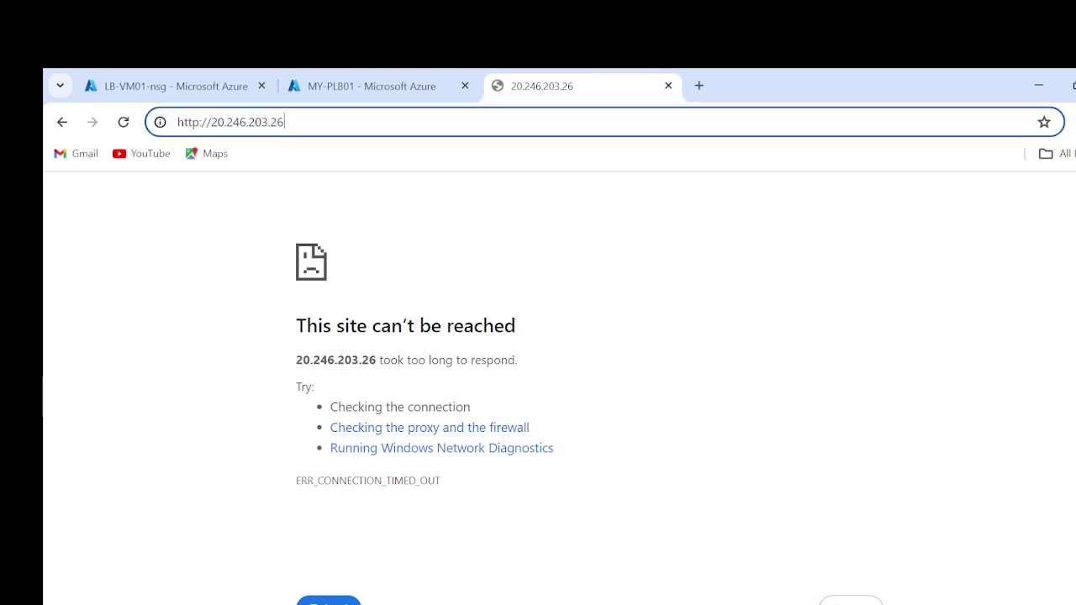
key(Return)
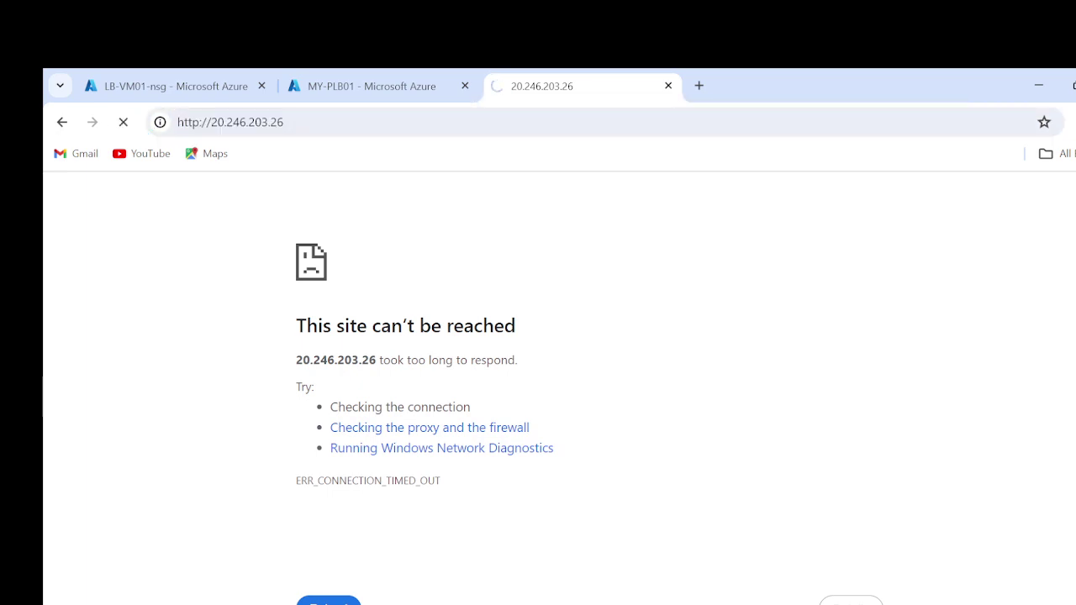
click(168, 86)
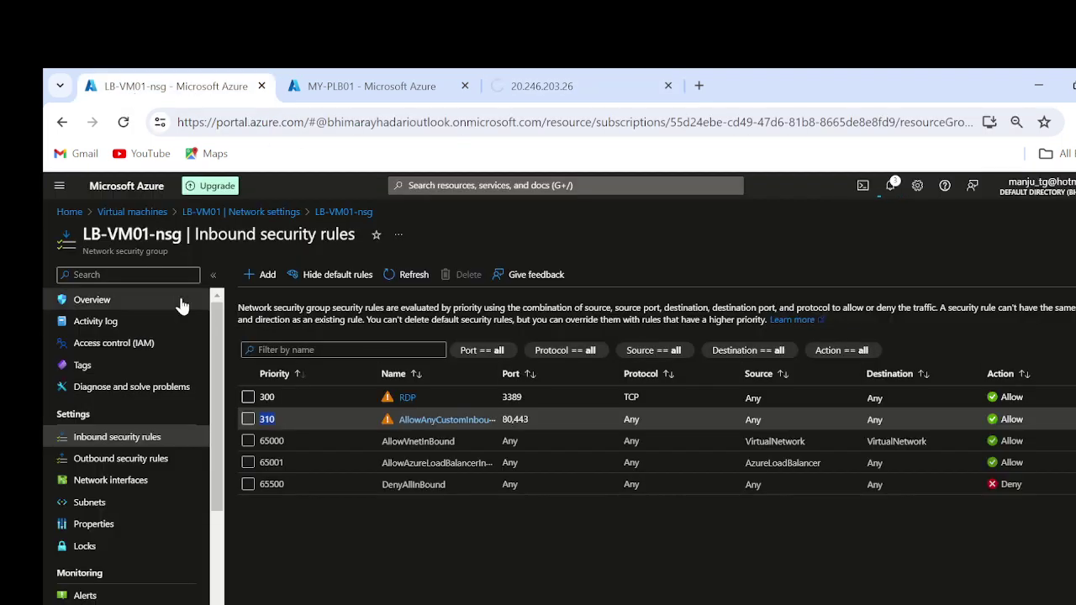
Step: Switch to the 57.151.112.132 Remote Desktop session and open the web server address 10.0.0.4 in Microsoft Edge
click(526, 85)
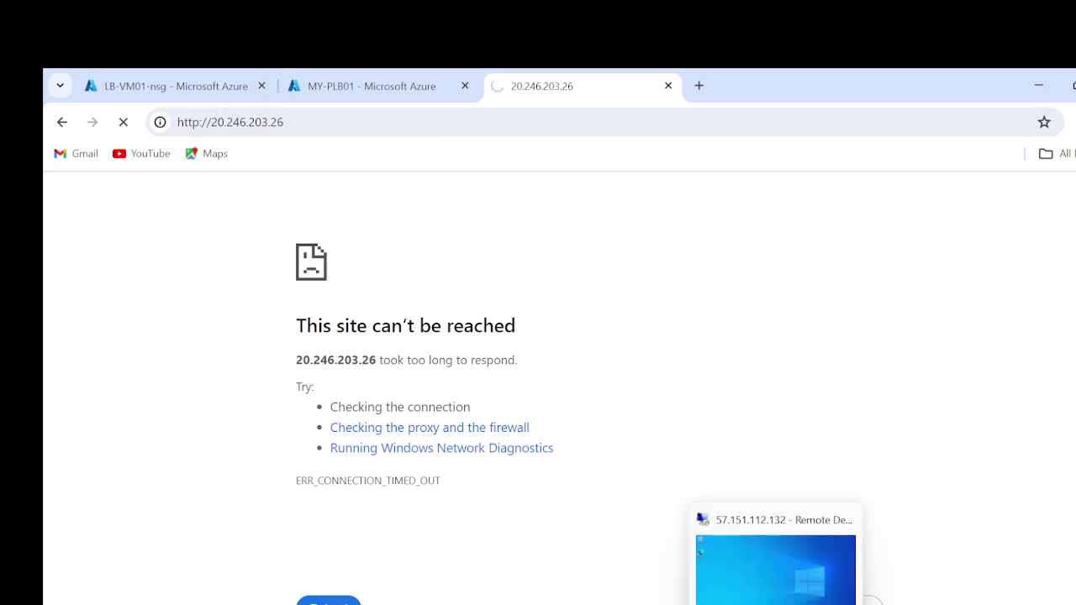
click(770, 553)
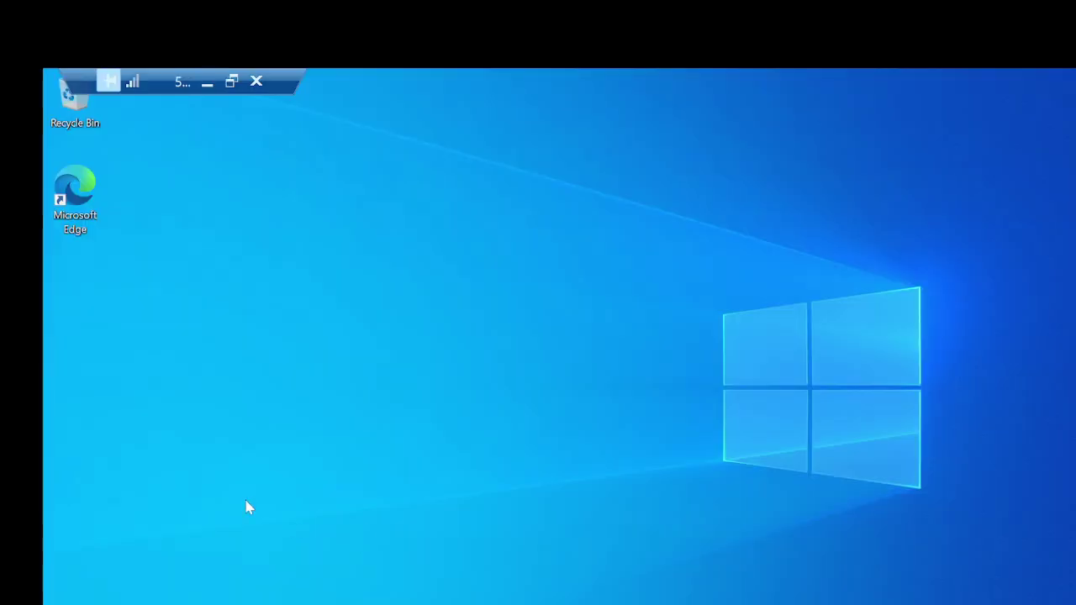
double_click(96, 200)
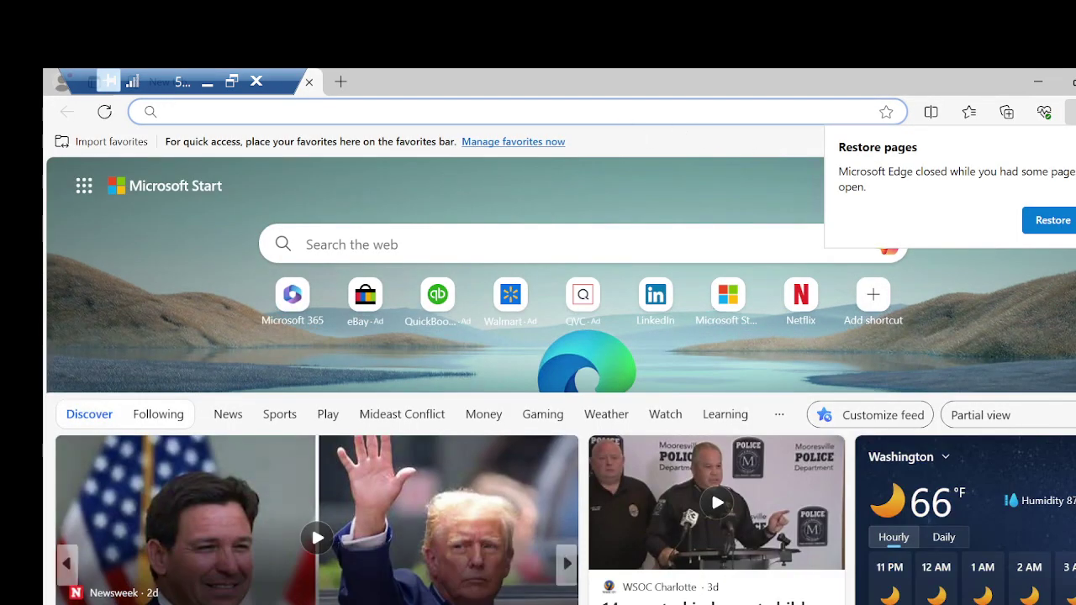
text(10)
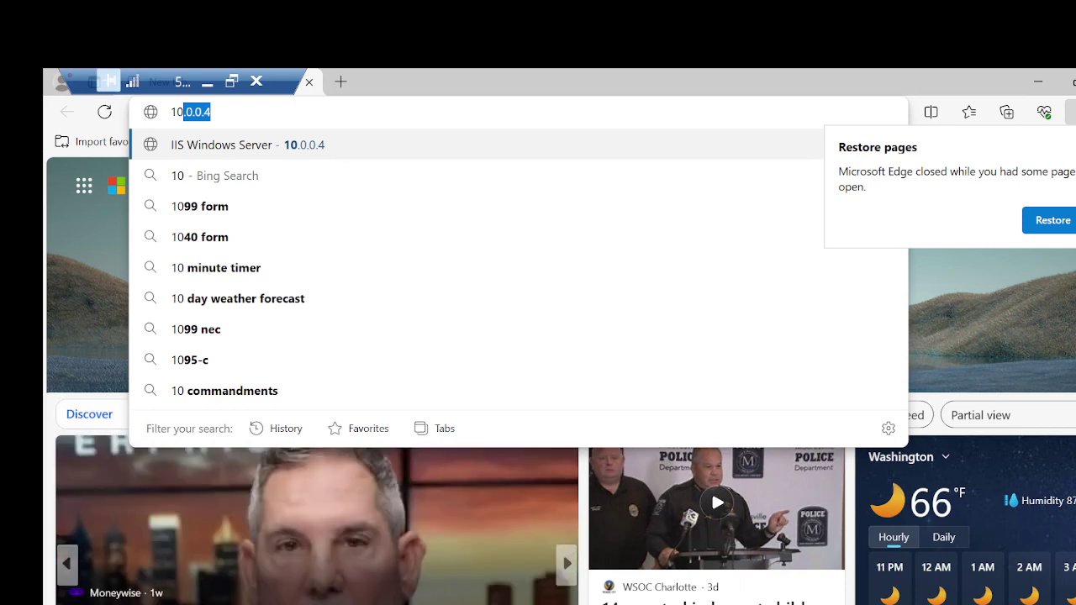
key(Delete)
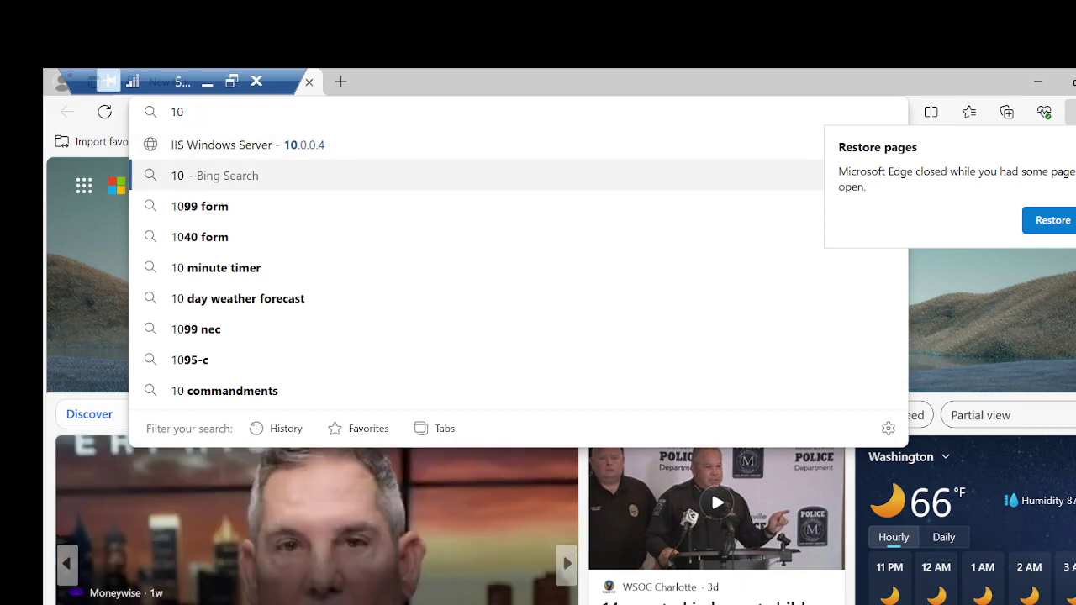
key(Return)
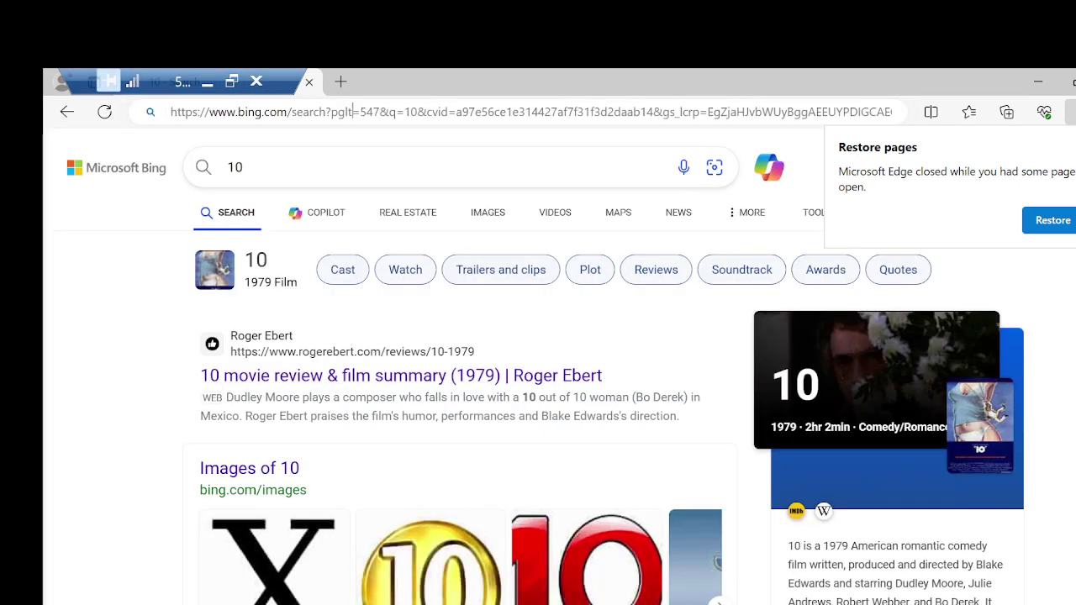
click(357, 112)
text(10.0.0)
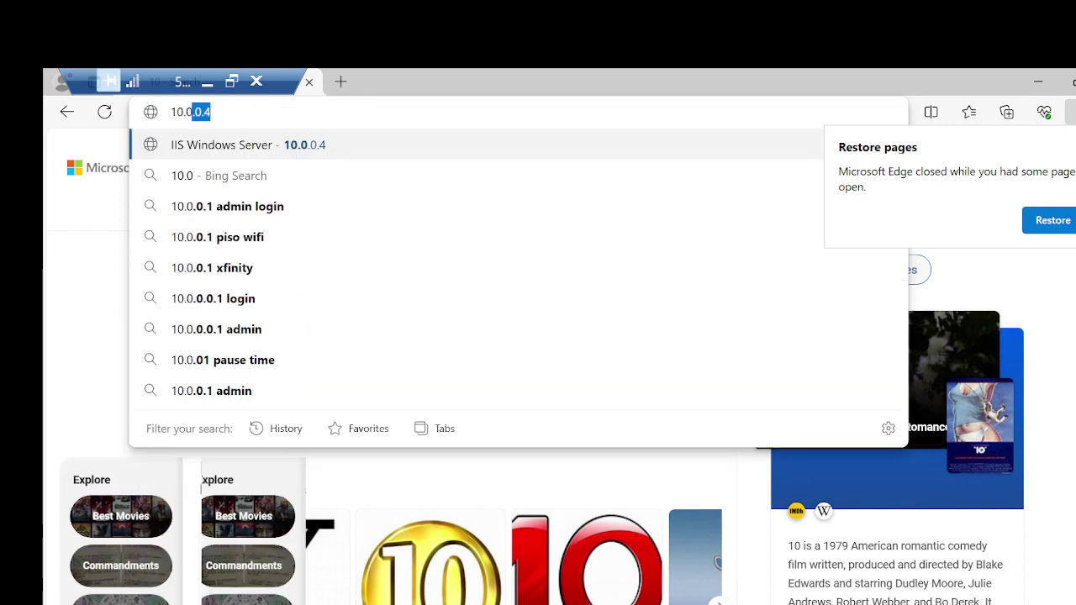
text(.4)
key(Return)
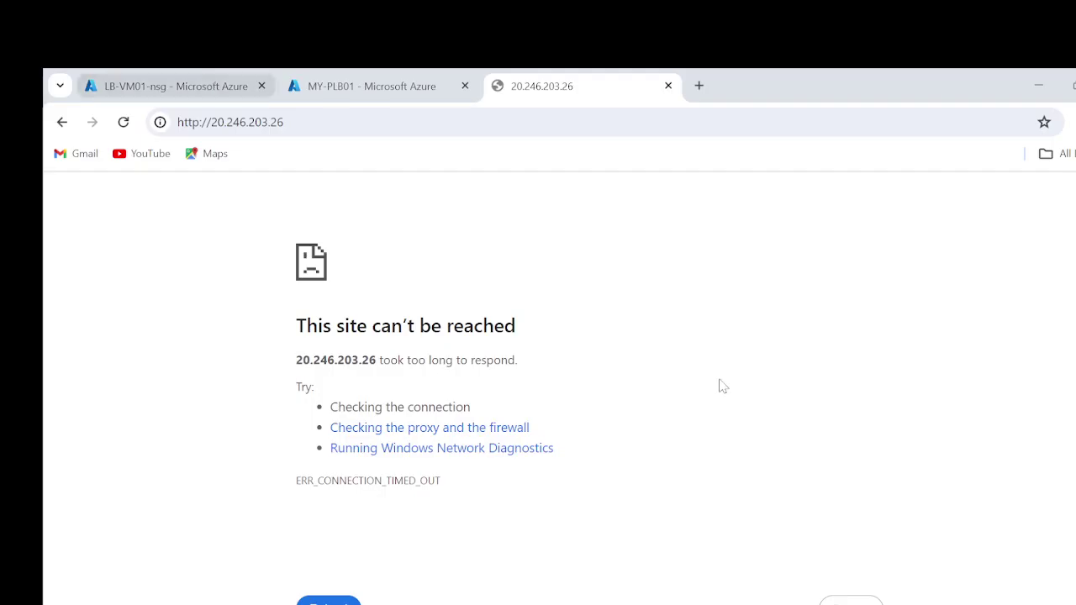
Step: Open the AllowAnyCustomInbound rule of LB-VM01-nsg in the Azure portal and set its source port ranges to *
click(164, 86)
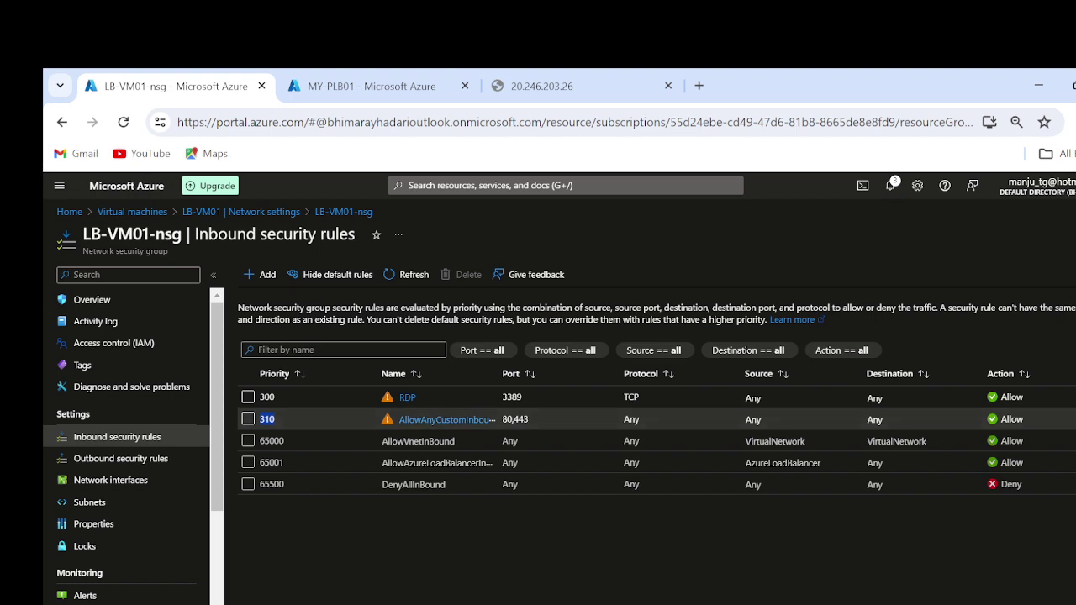
click(436, 421)
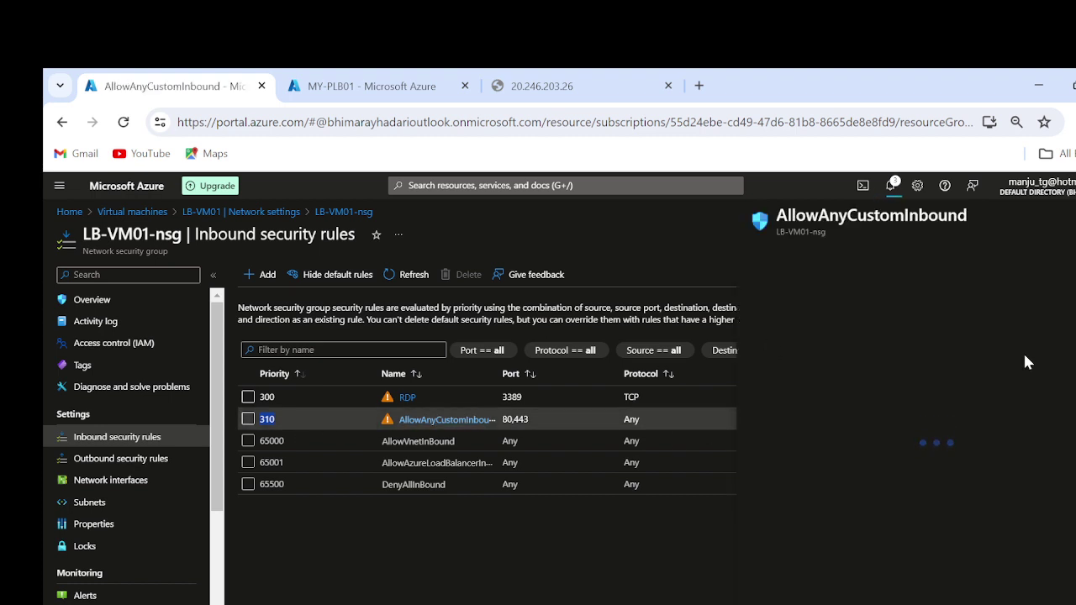
key(Tab)
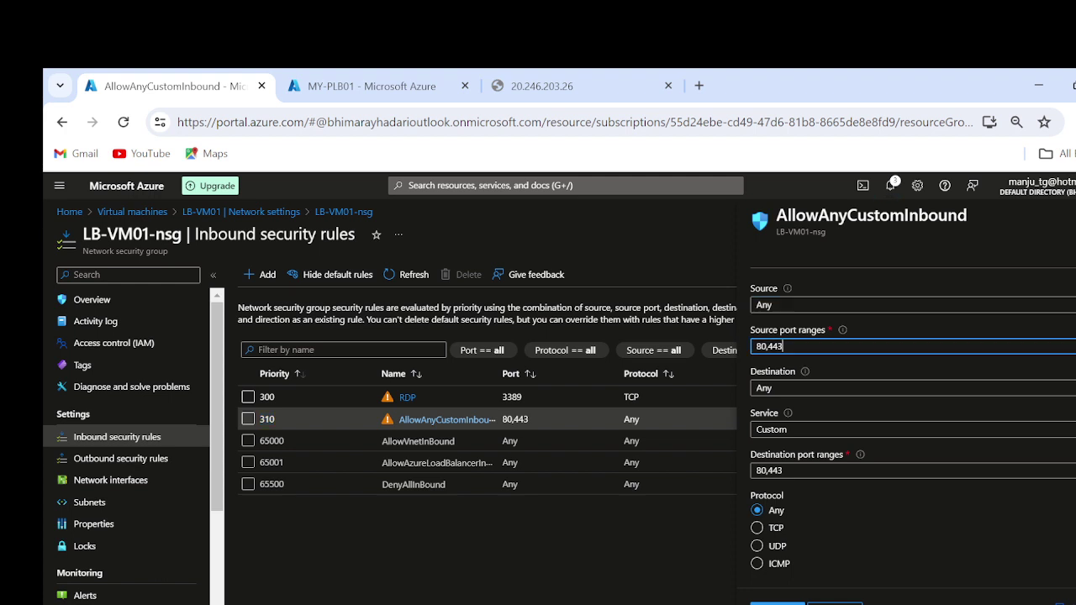
text(*)
Step: Set the AllowAnyCustomInbound rule's destination port ranges to * and save the rule
key(Tab)
key(Tab)
key(Tab)
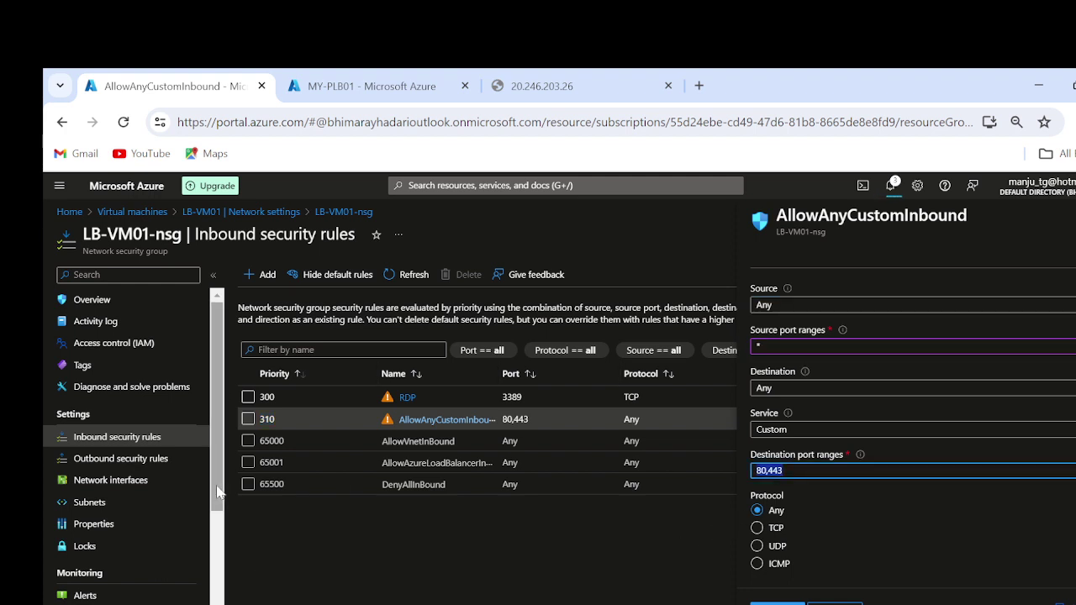
text(*)
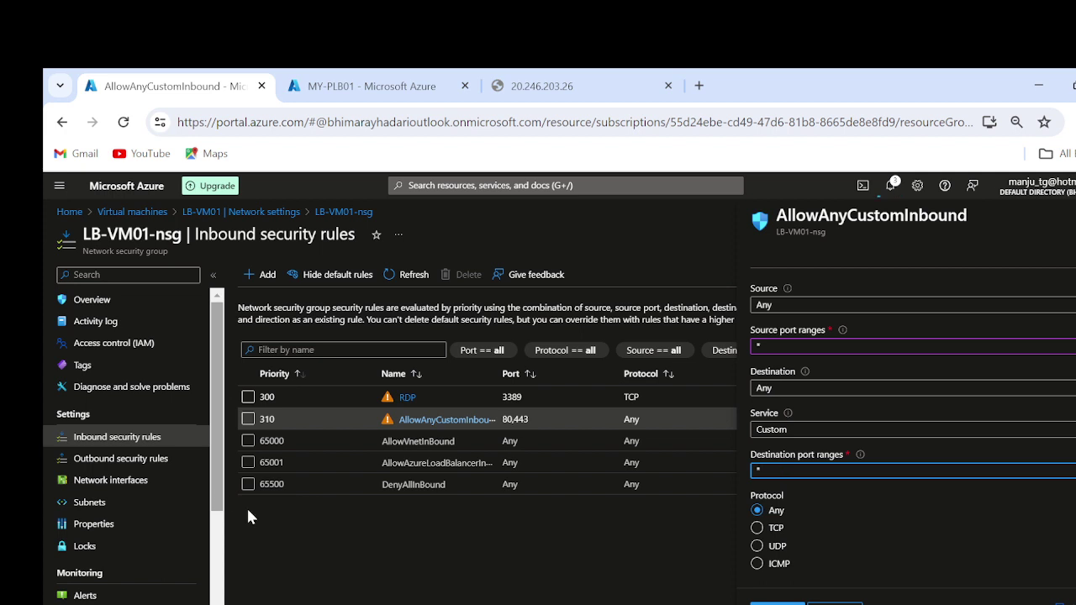
click(937, 514)
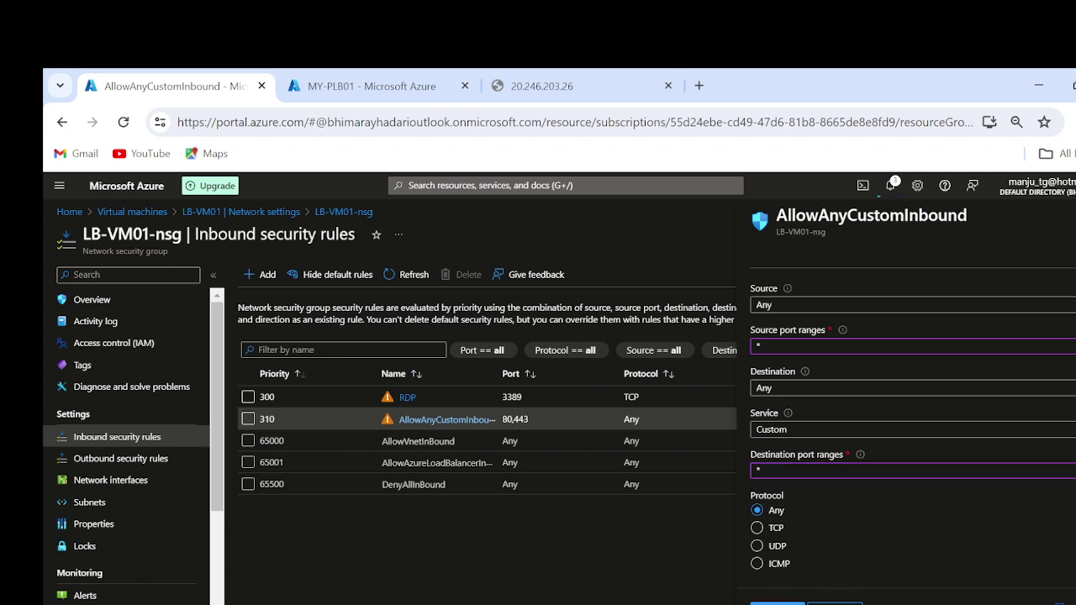
scroll(875, 454, down, 5)
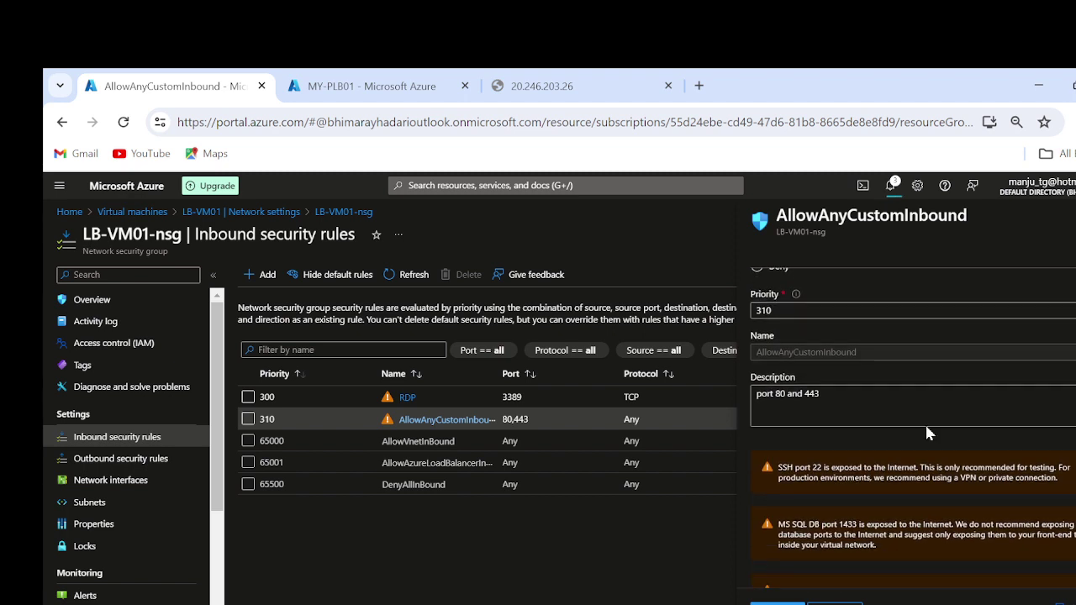
scroll(925, 425, up, 2)
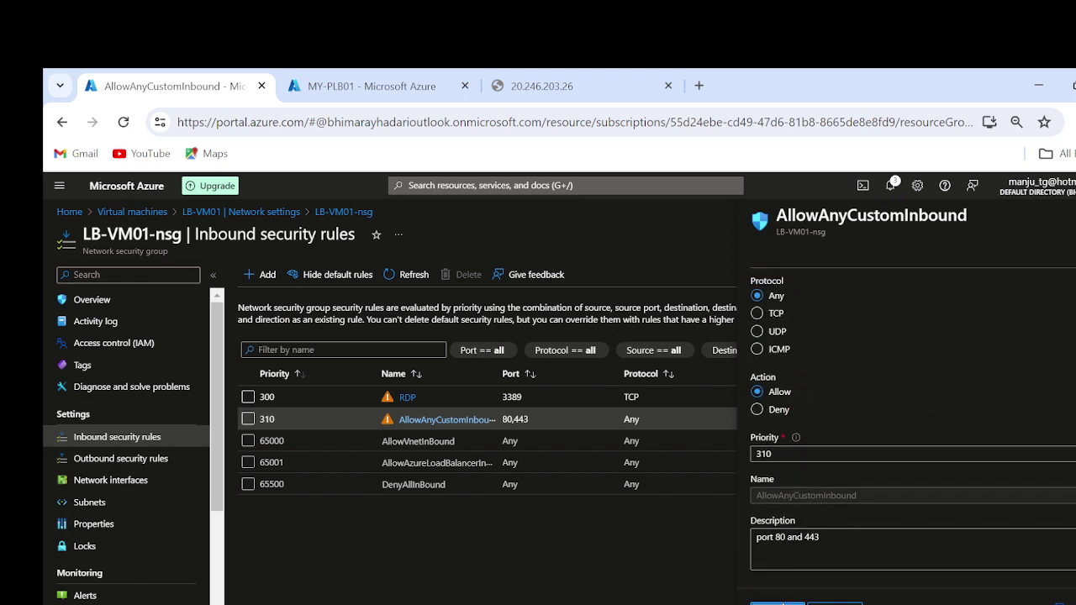
click(783, 604)
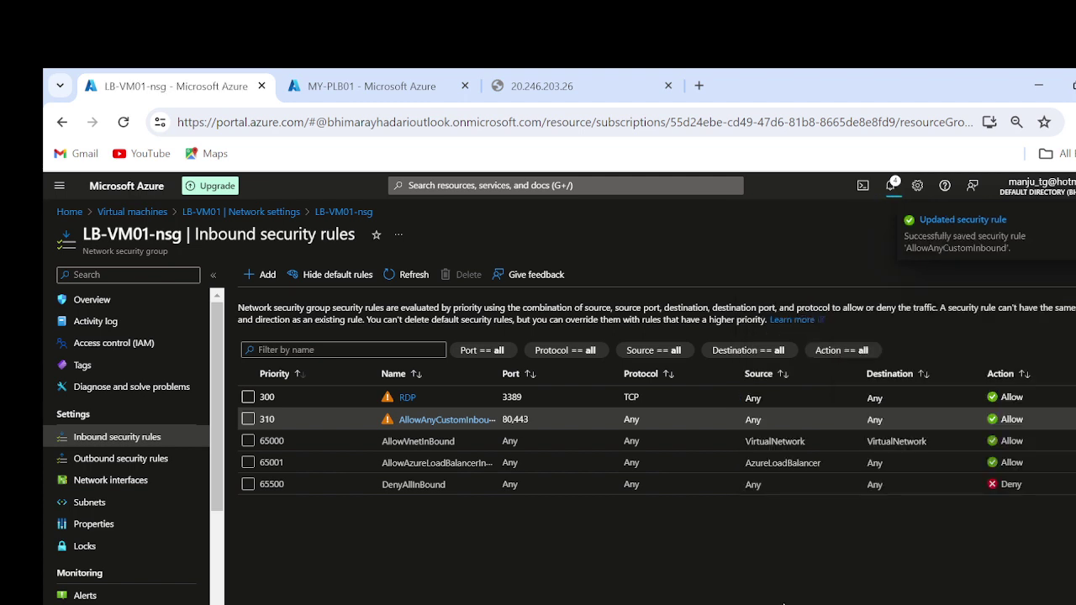
click(541, 86)
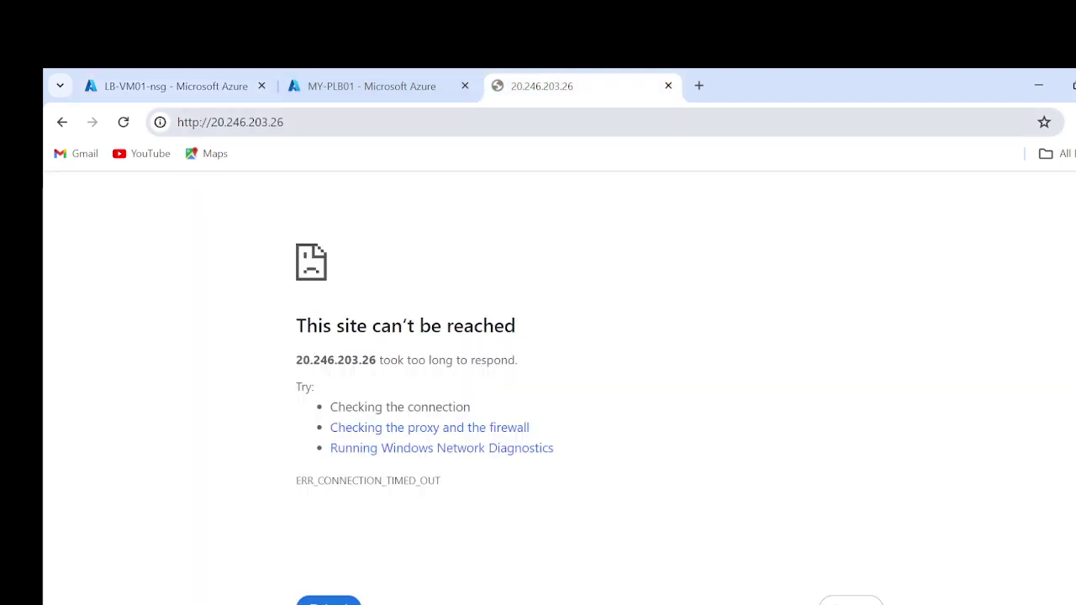
key(Return)
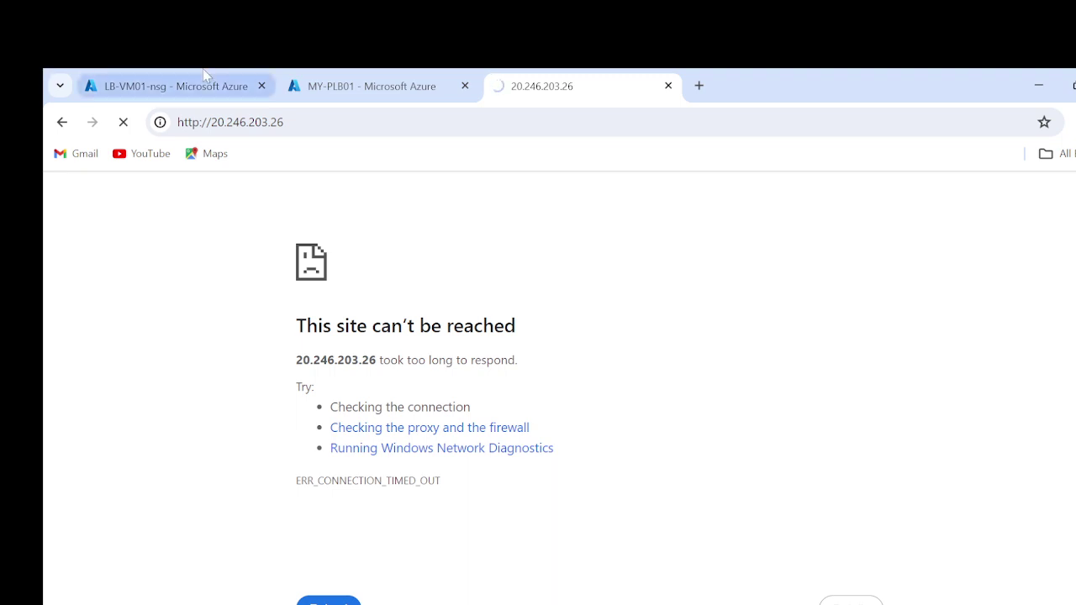
click(160, 81)
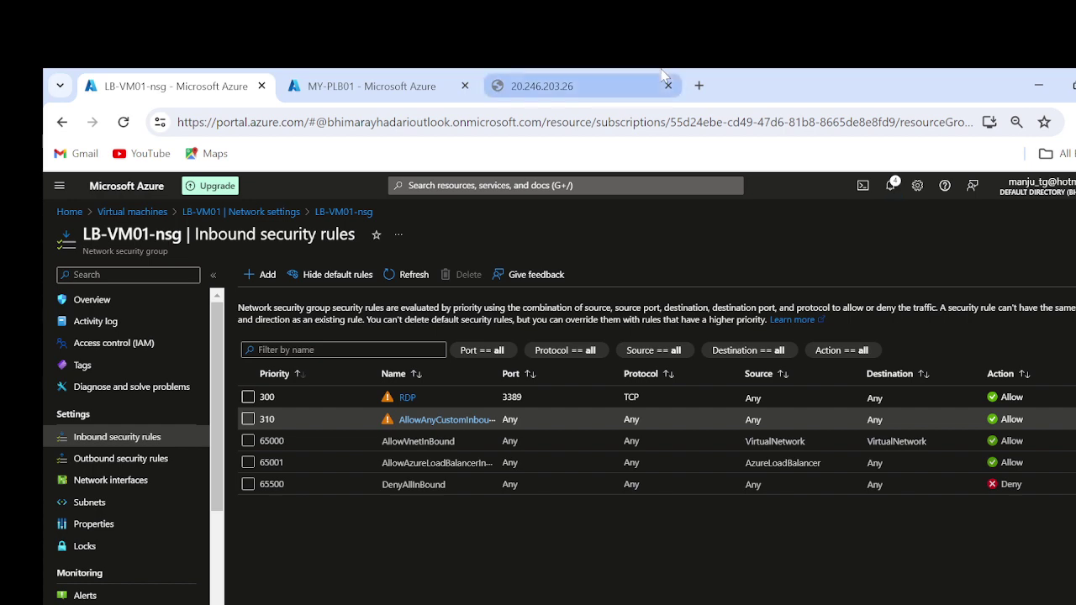
click(589, 86)
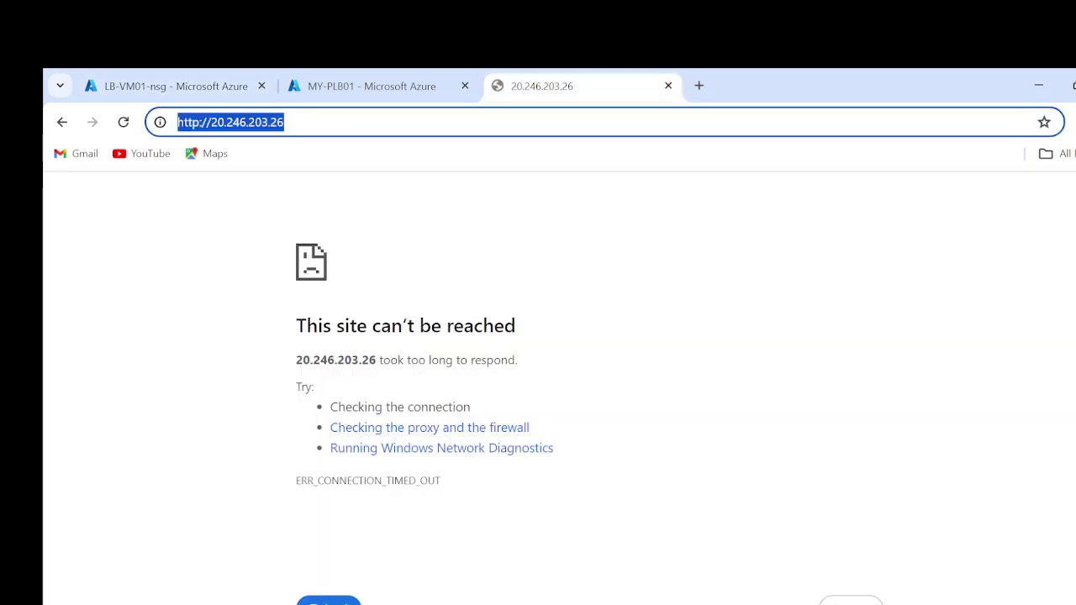
click(144, 97)
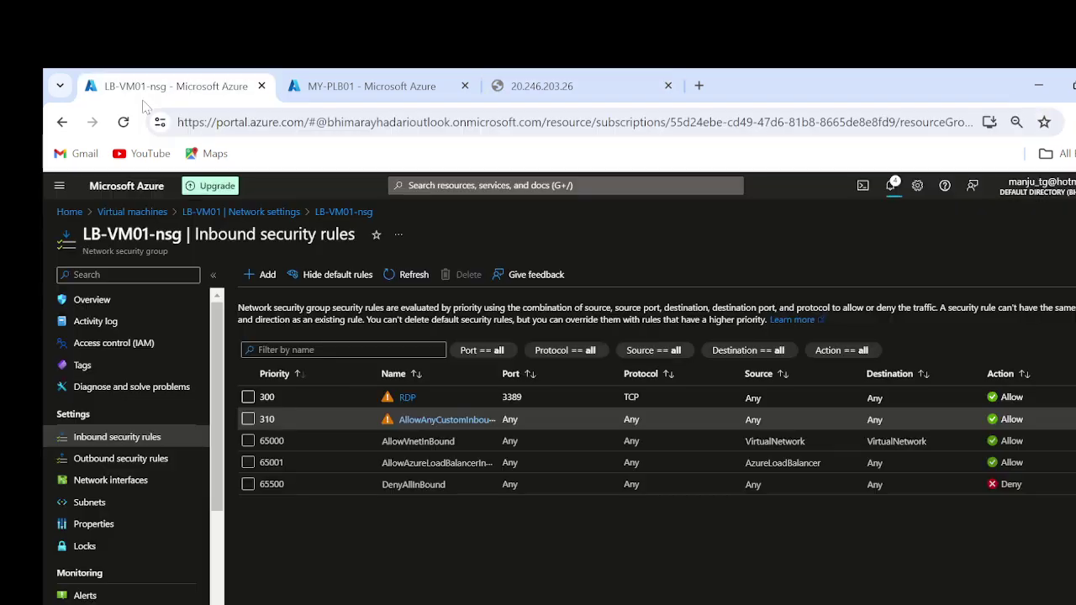
Step: Open LB-VM02 from the virtual machines list and stop it
click(114, 212)
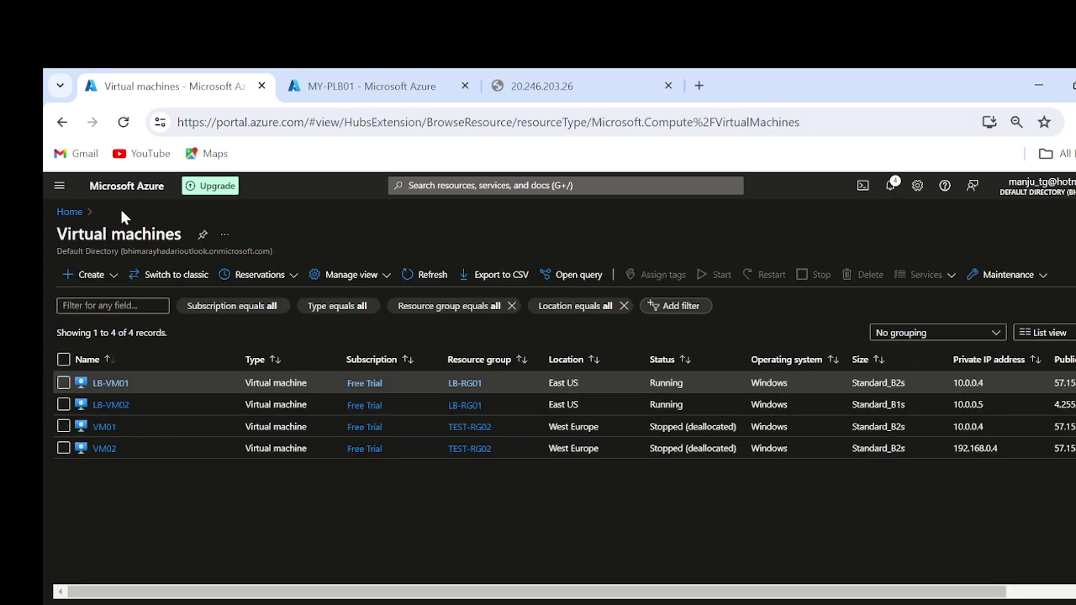
click(104, 405)
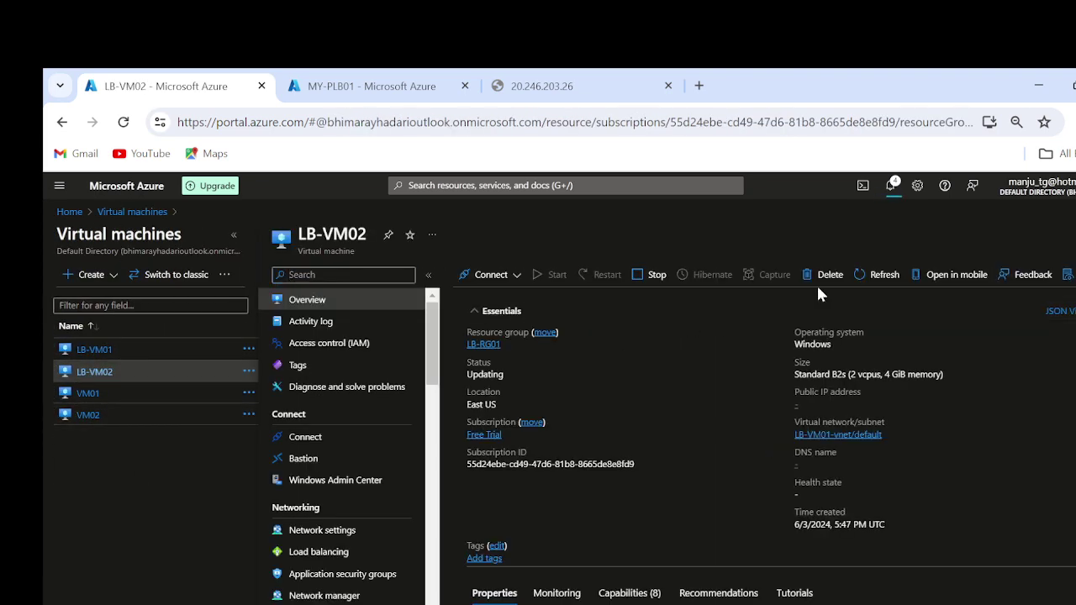
click(654, 273)
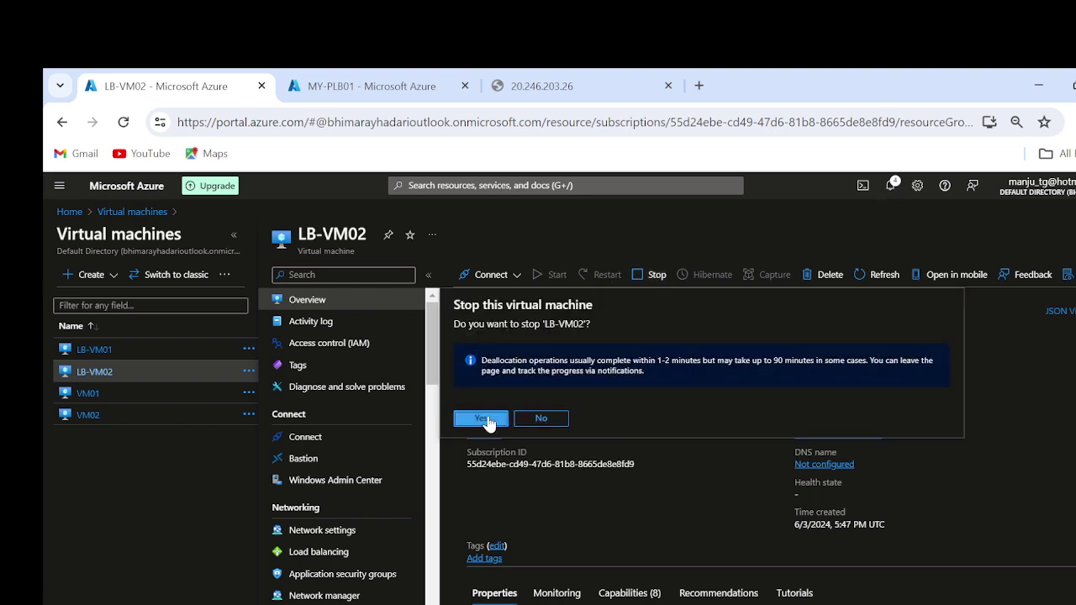
click(485, 419)
click(528, 80)
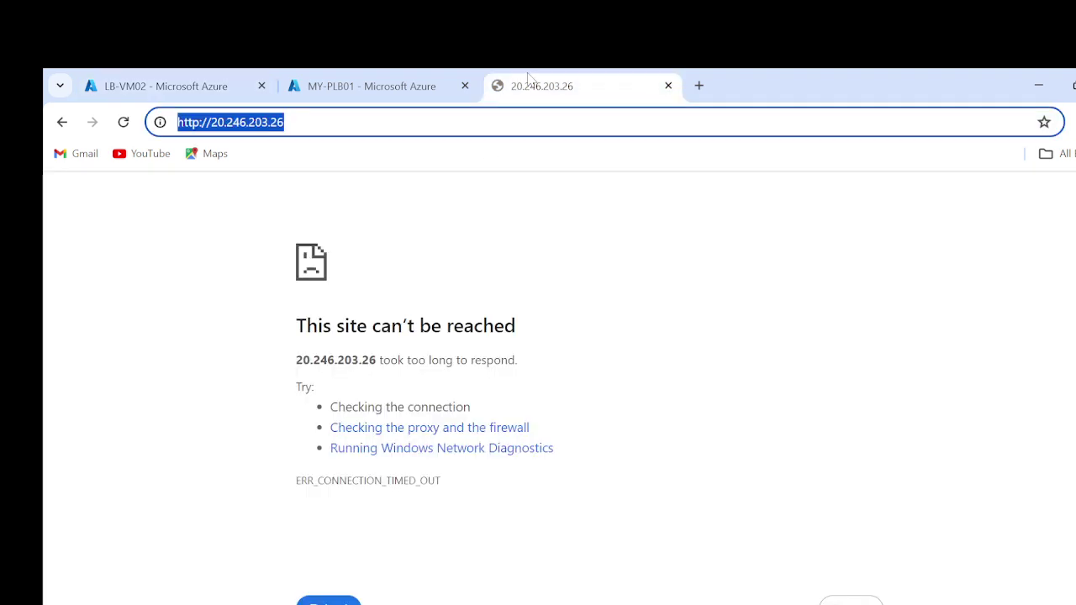
click(511, 122)
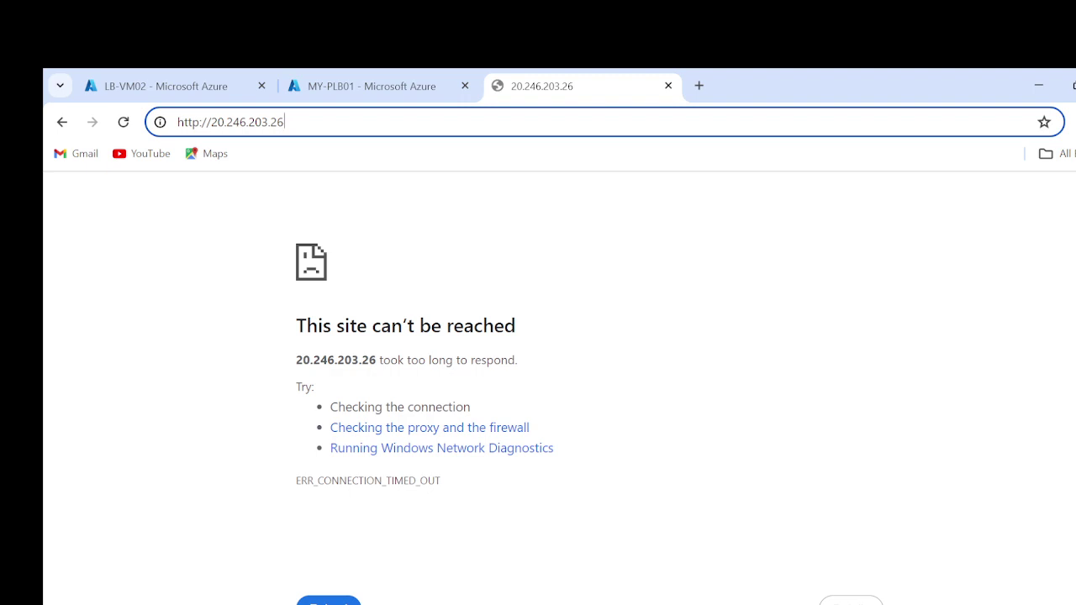
click(164, 88)
click(538, 85)
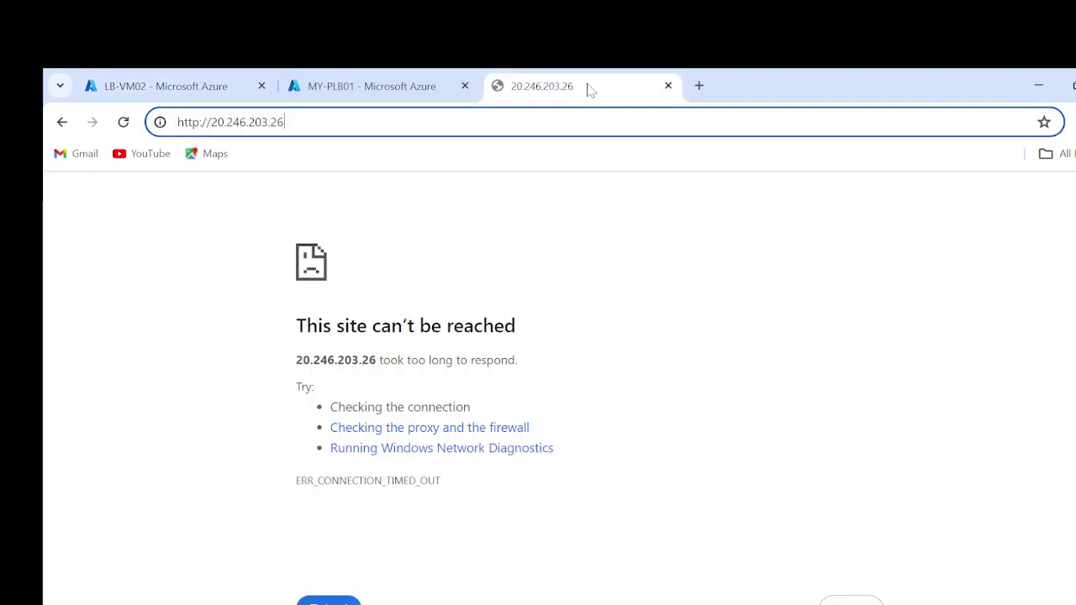
double_click(247, 122)
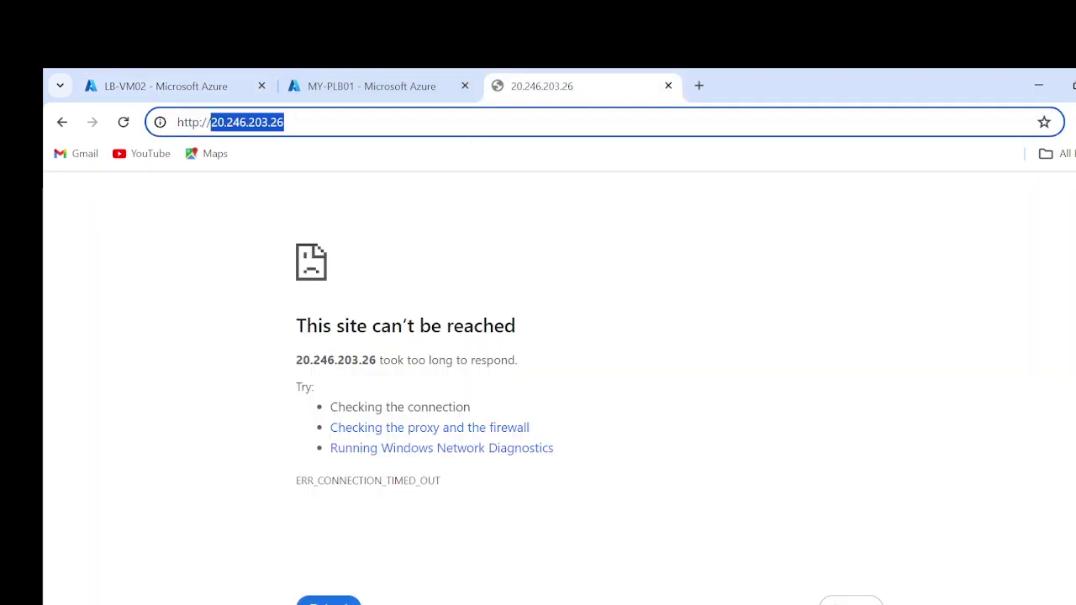
key(Return)
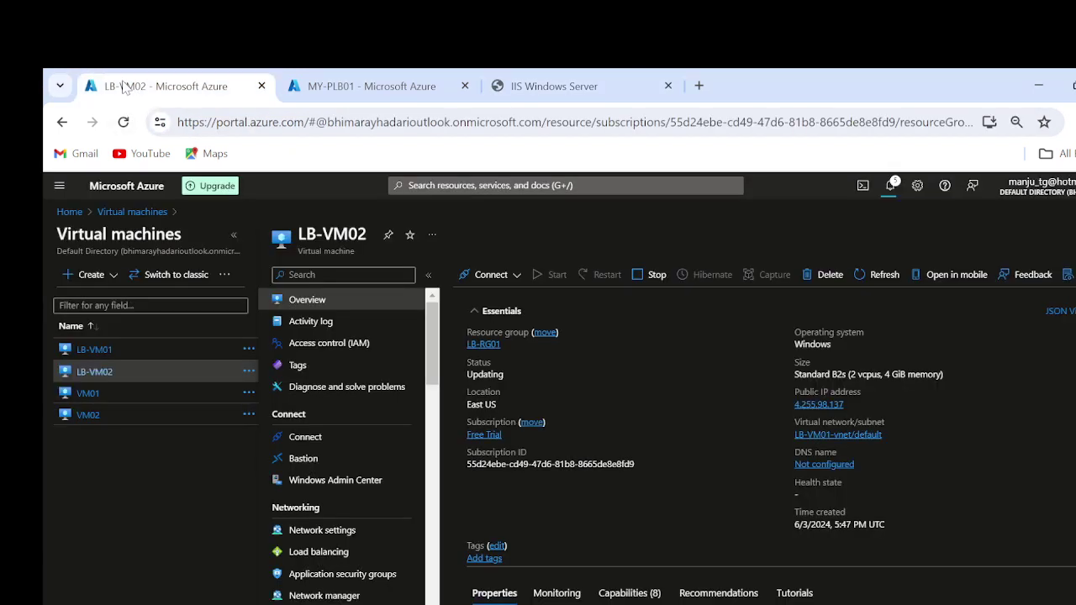
click(156, 86)
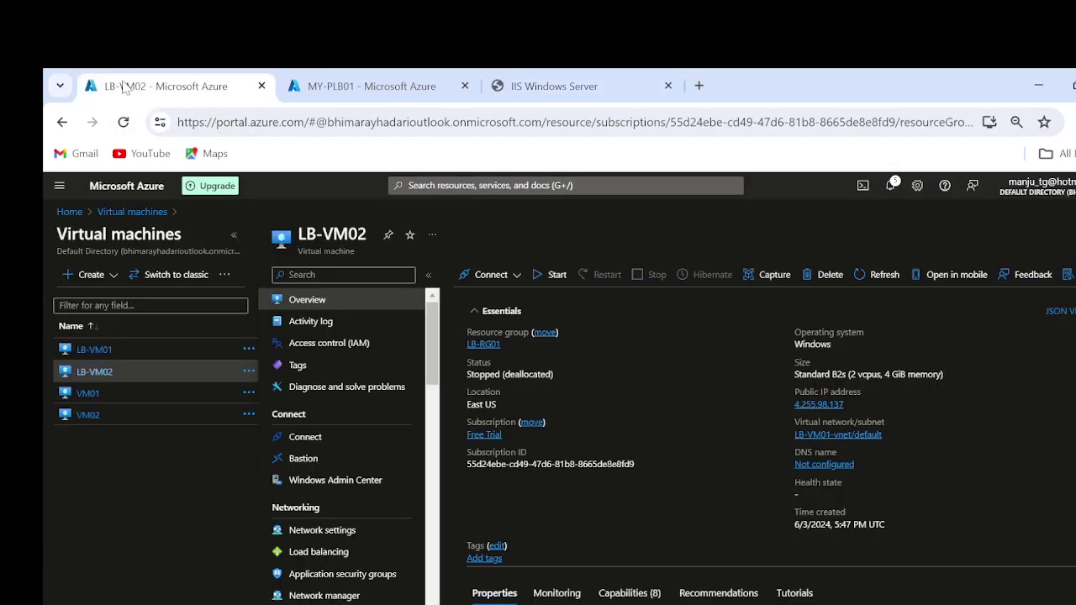
click(98, 375)
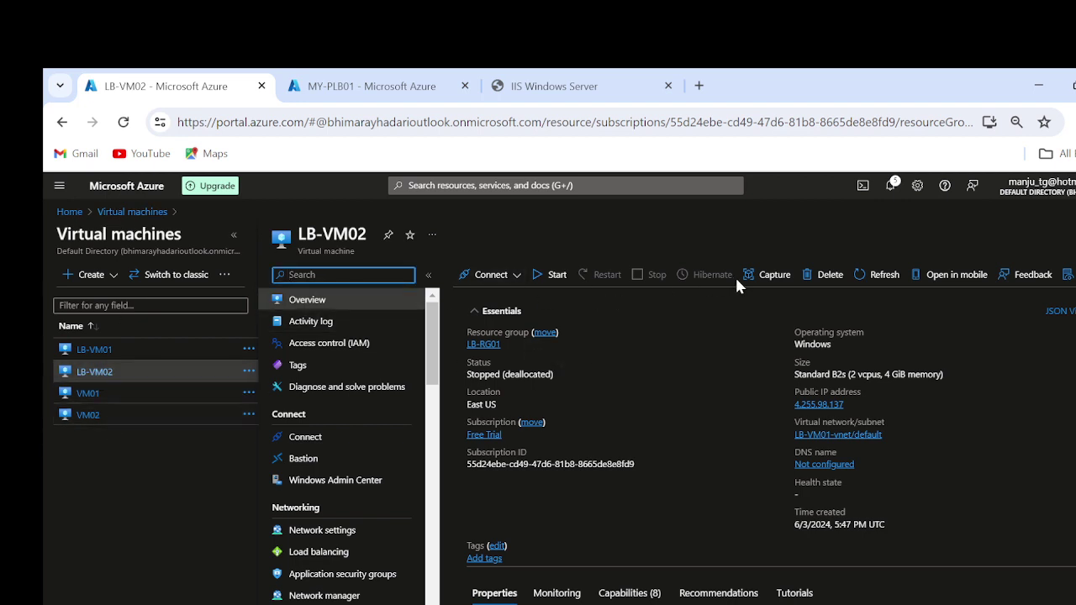
click(554, 284)
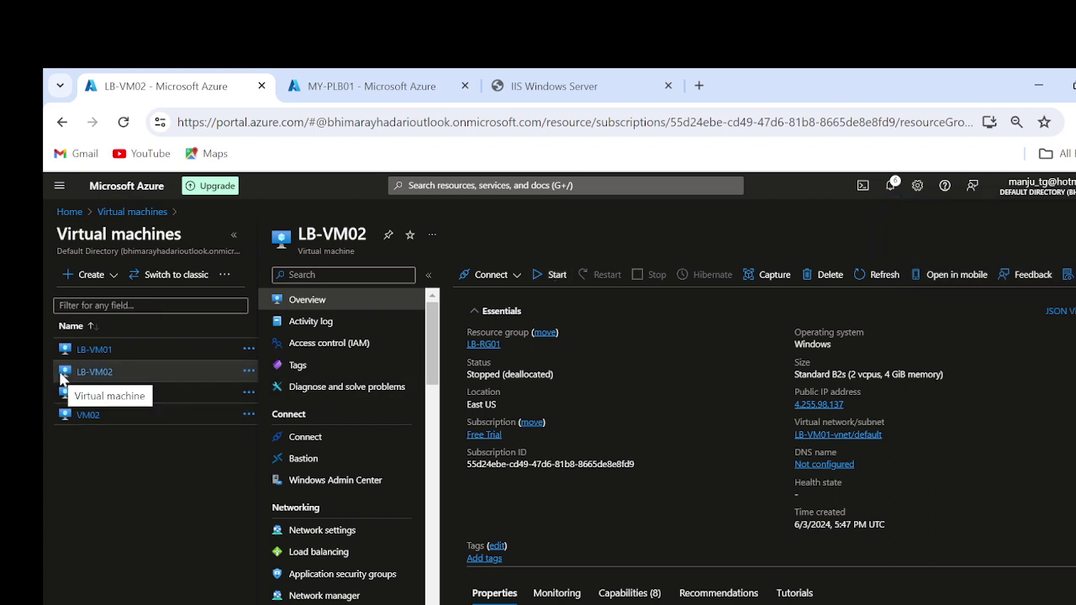
click(586, 80)
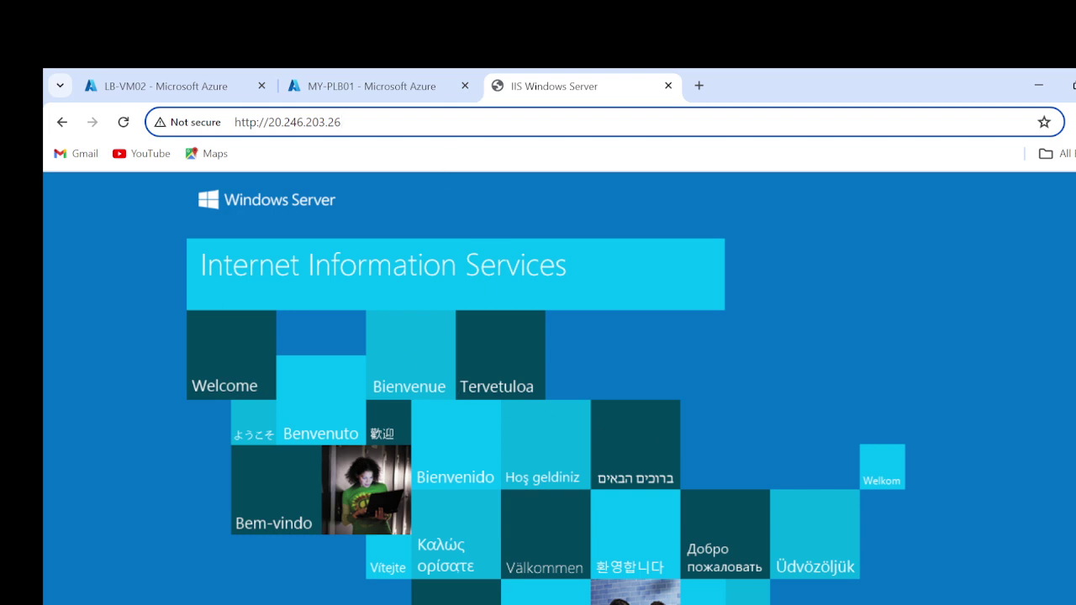
key(Return)
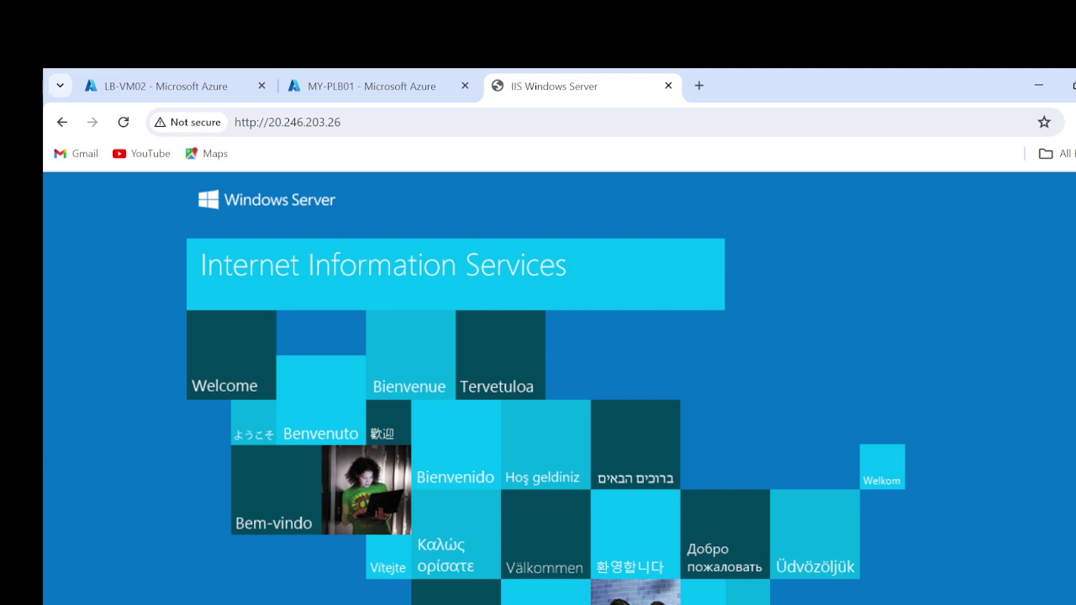
Step: Refresh the LB-VM02 overview and check its status and networking properties
click(120, 93)
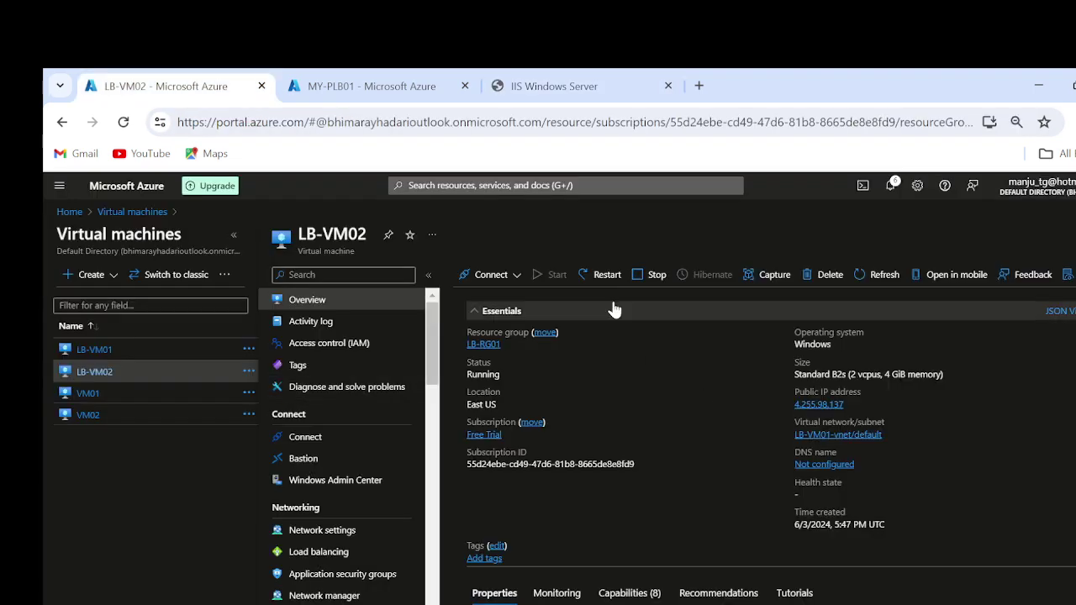
click(882, 275)
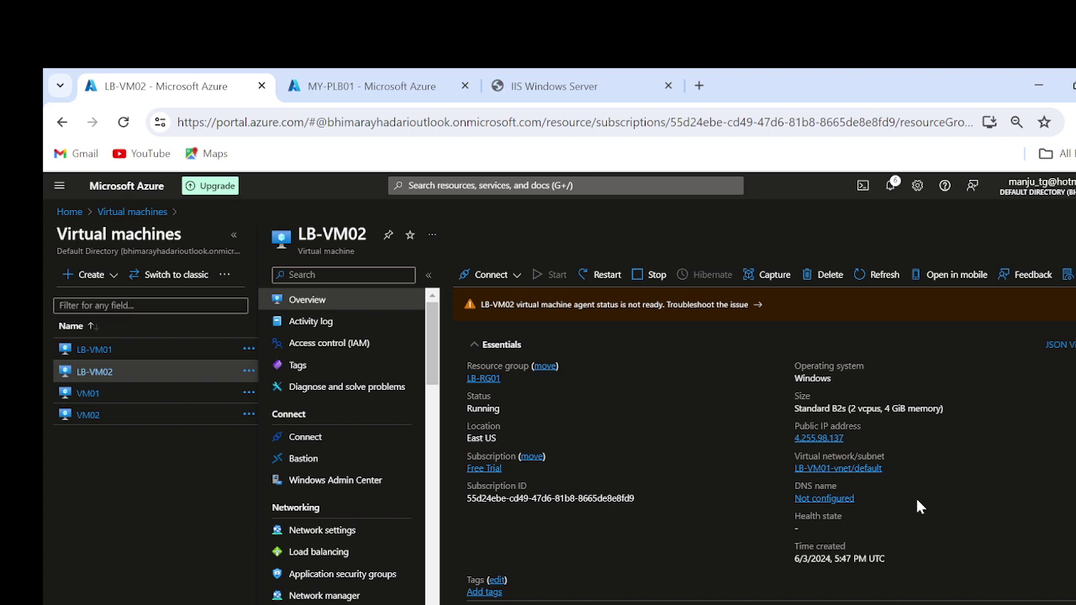
scroll(917, 500, down, 2)
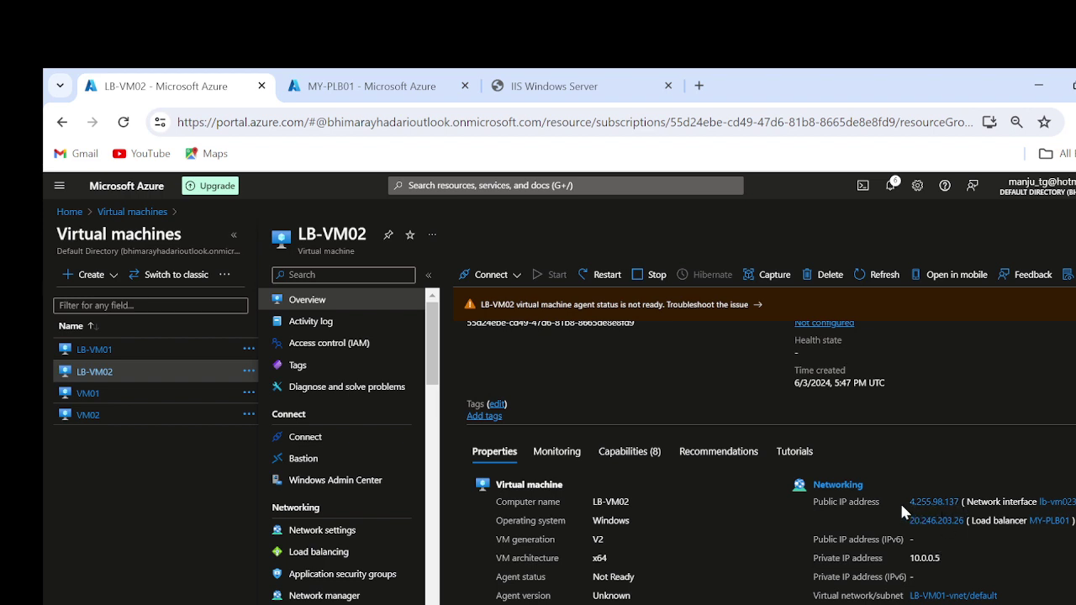
Step: Copy LB-VM02's public IP address 4.255.98.137, load it in a new browser tab, and close that tab
drag(902, 500, 957, 504)
key(ctrl+c)
click(699, 85)
key(ctrl+v)
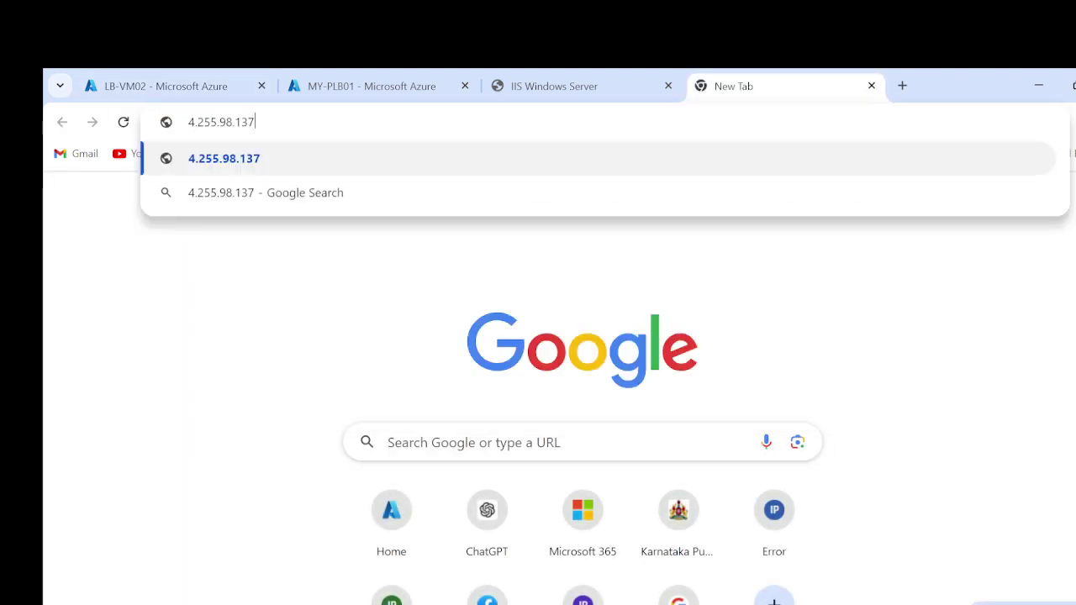
key(Return)
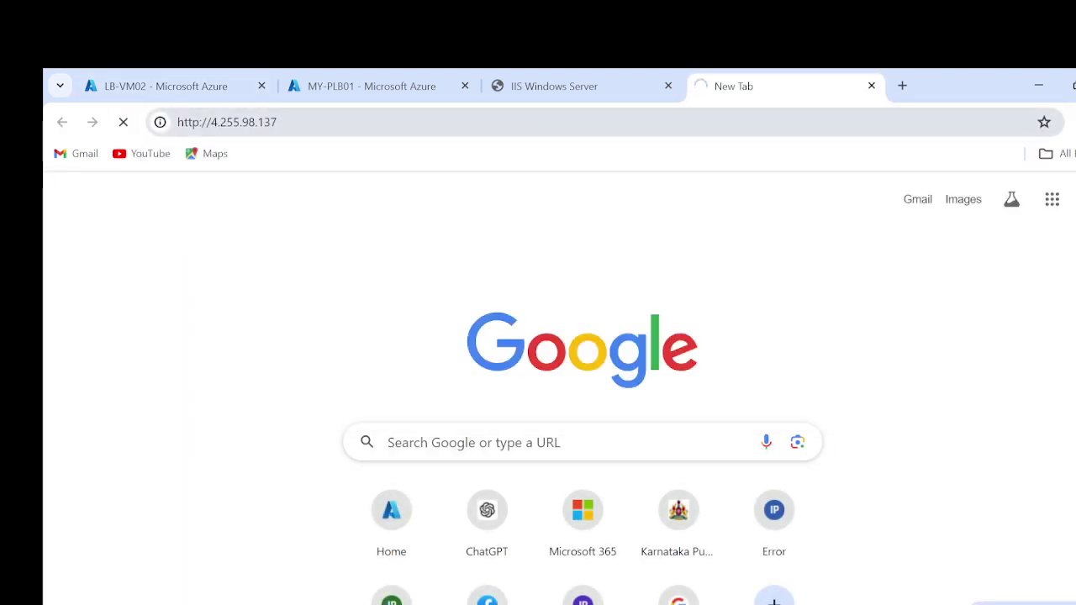
click(871, 86)
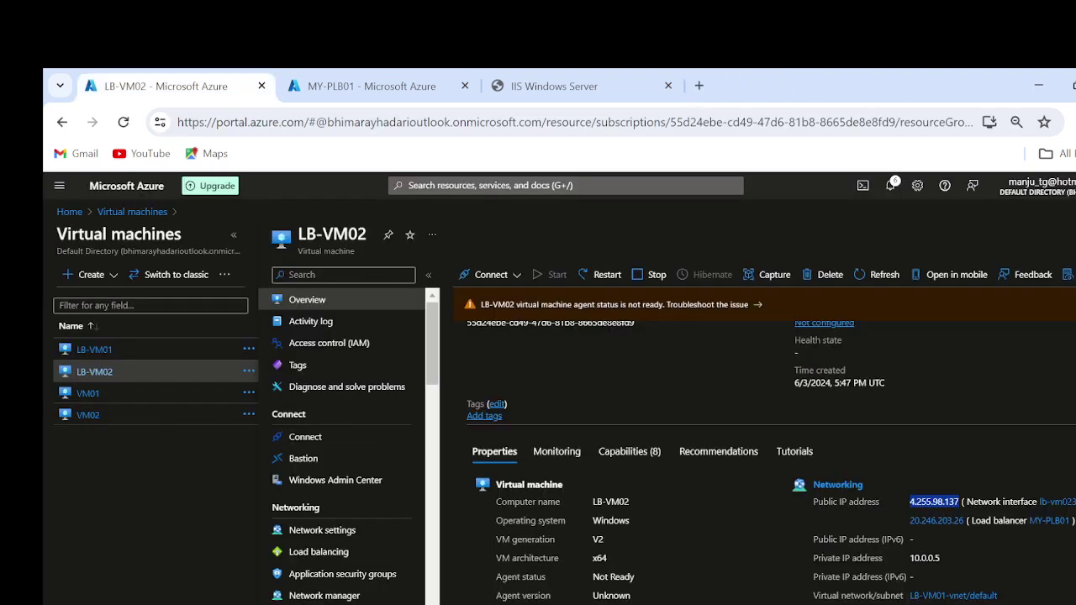
key(super+r)
text(mstsc)
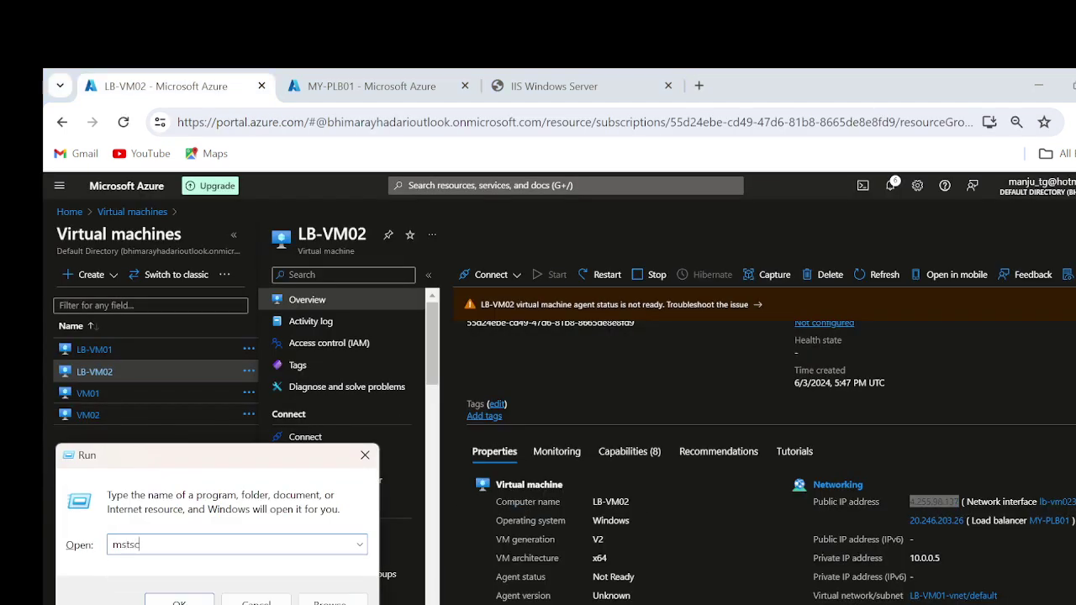
key(Return)
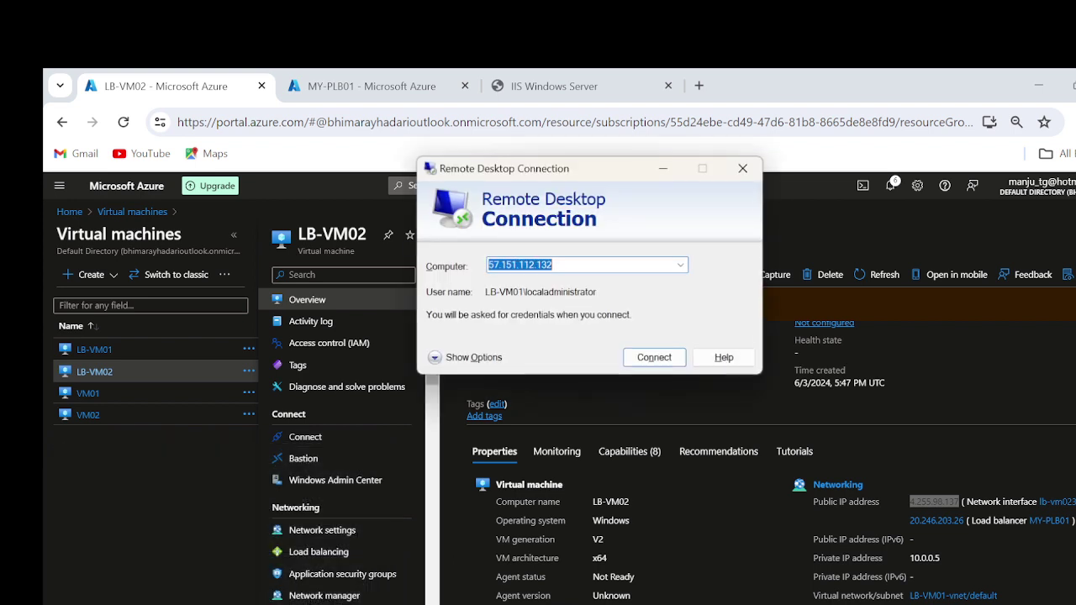
key(BackSpace)
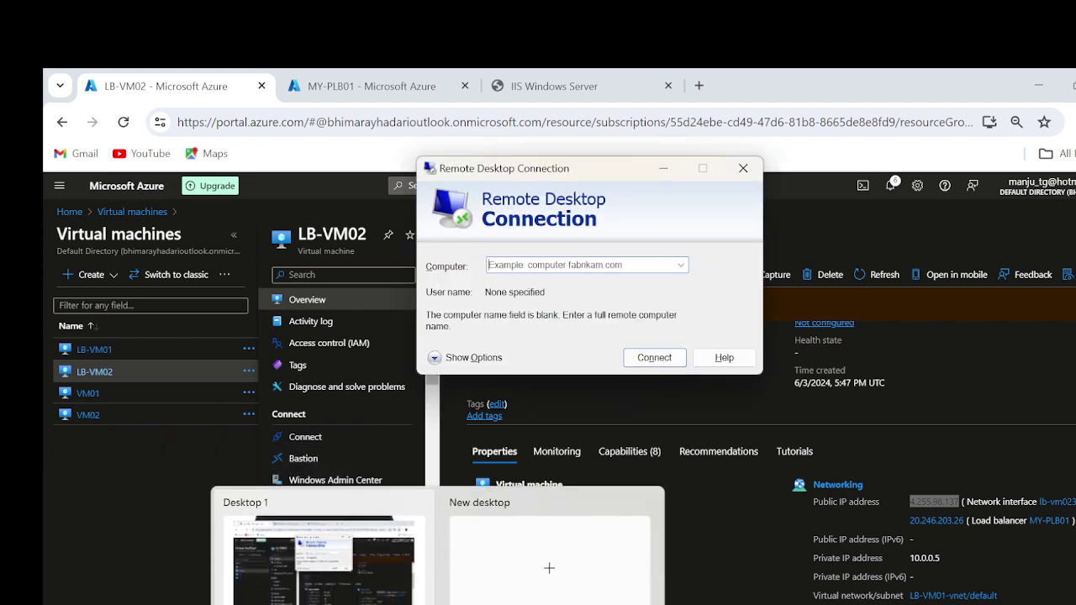
text(2.25)
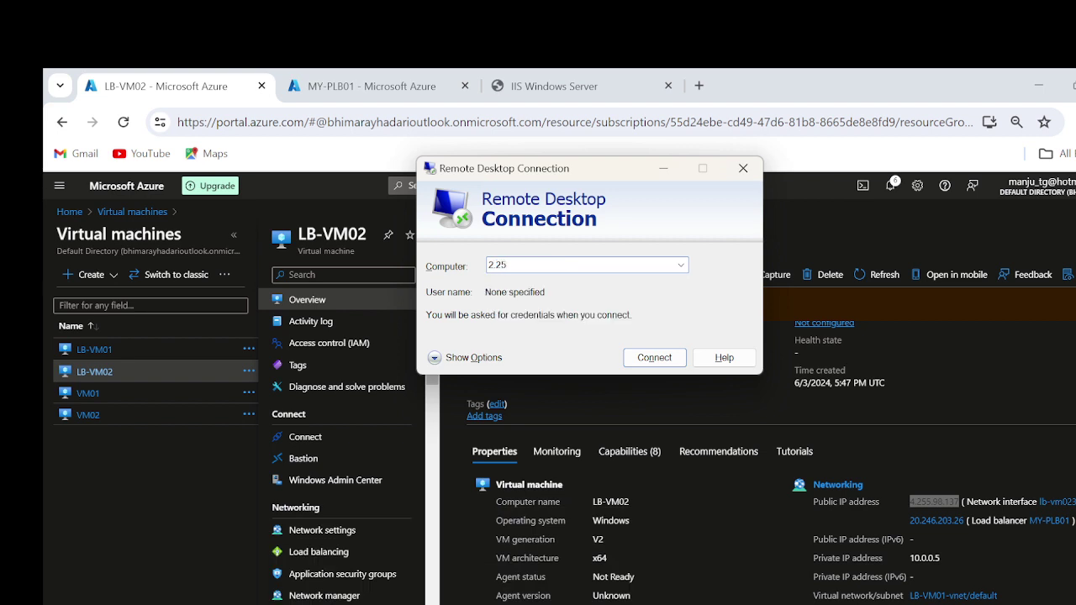
text(5.98.137)
key(Return)
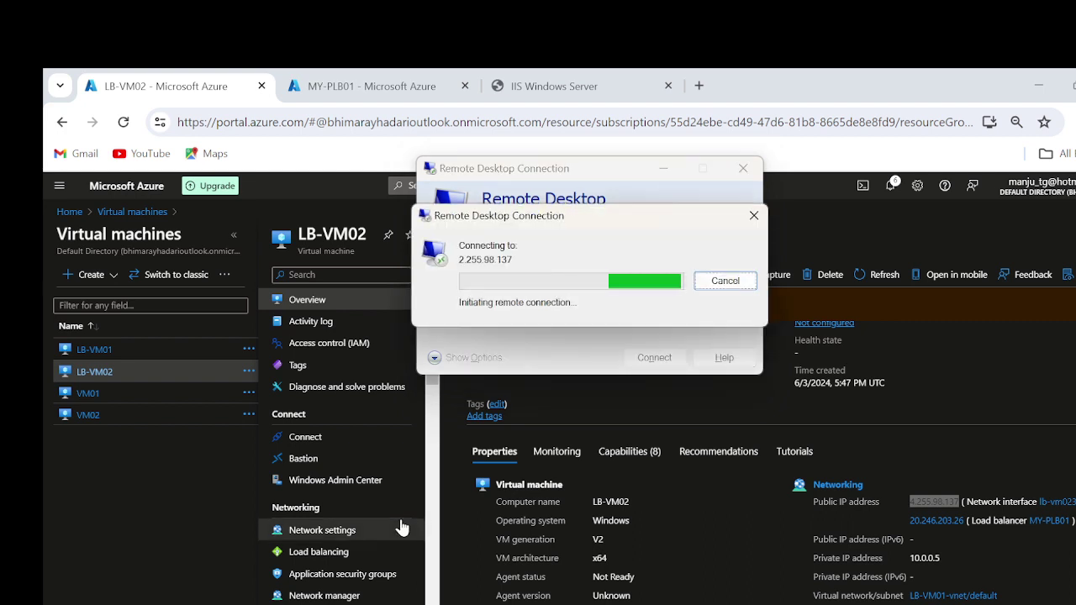
Step: Return to the LB-VM02 overview in the Azure portal and restart the virtual machine
click(104, 90)
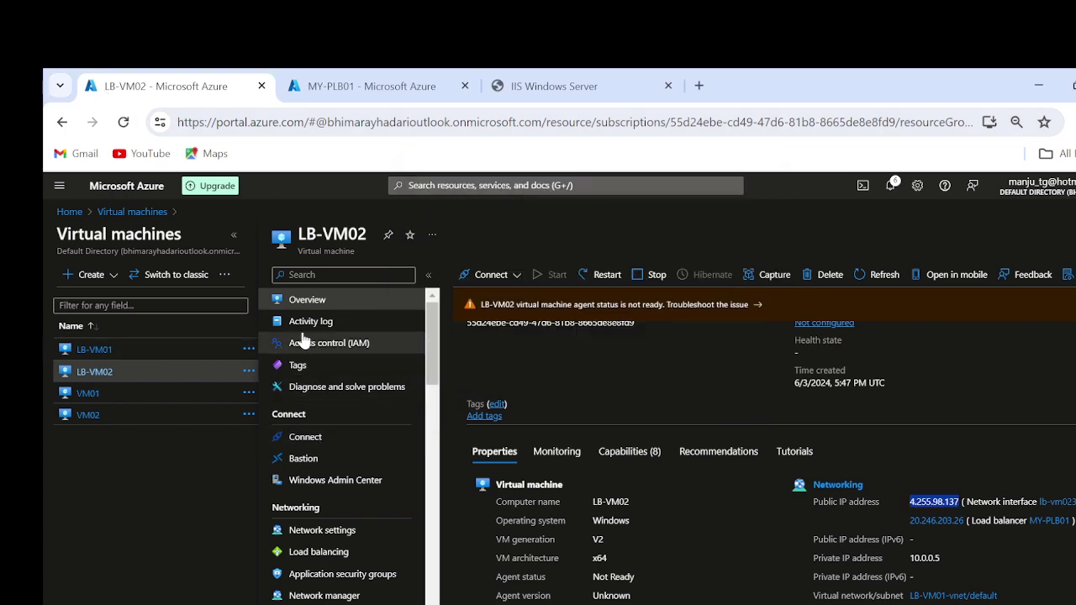
click(605, 278)
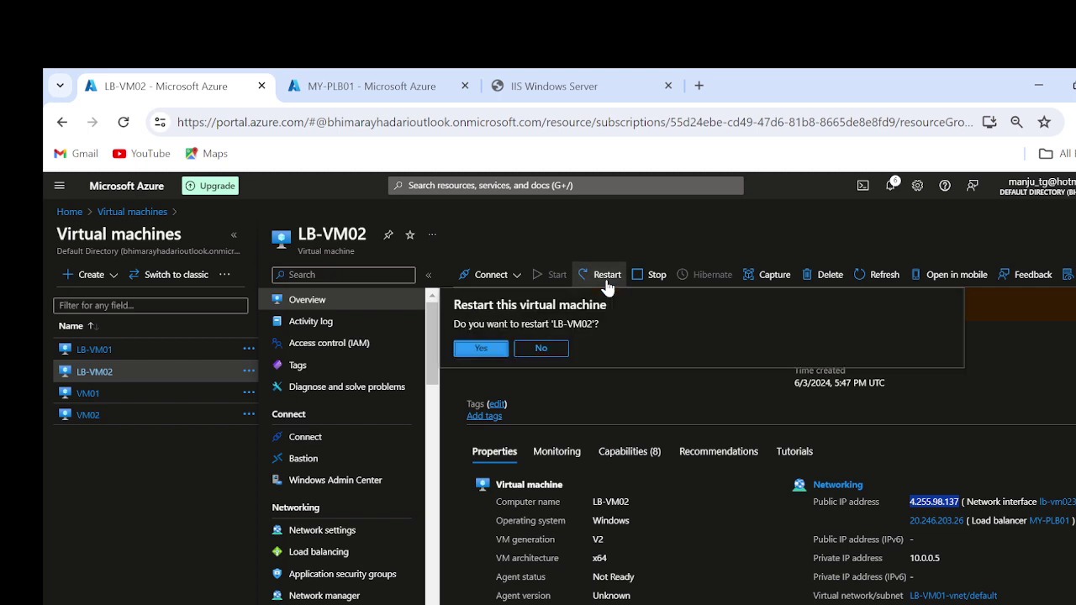
click(480, 348)
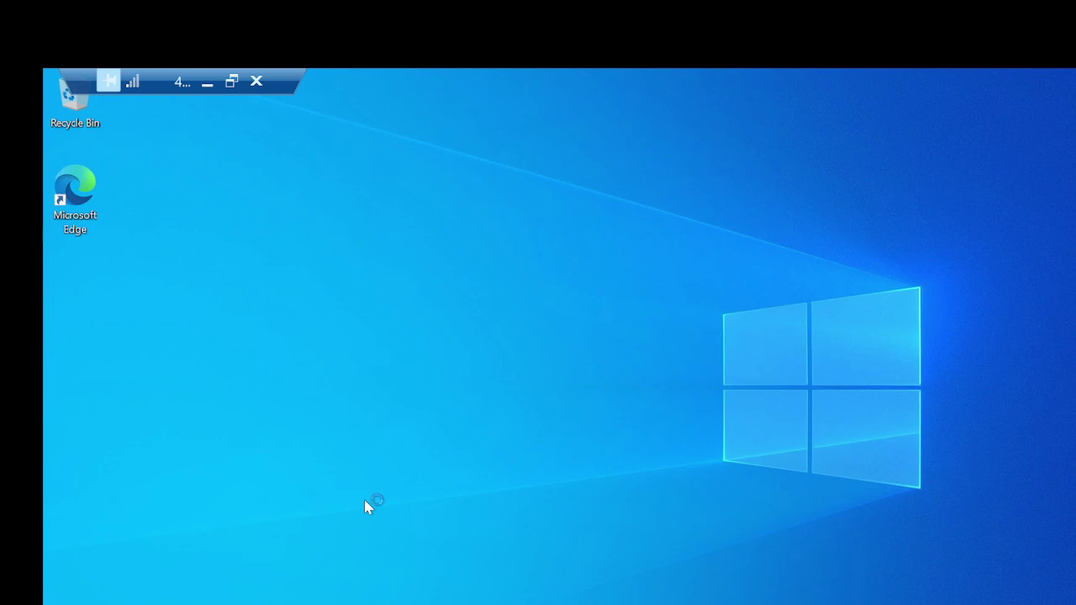
Step: Decline network discovery in the LB-VM02 remote session and dismiss the empty Run dialog
key(super+r)
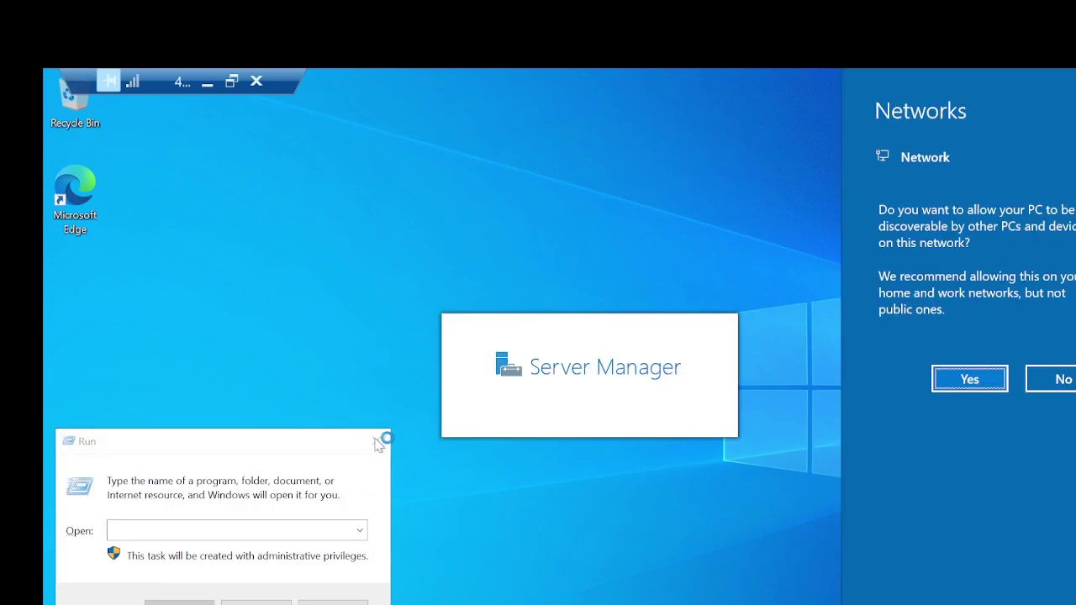
click(1042, 382)
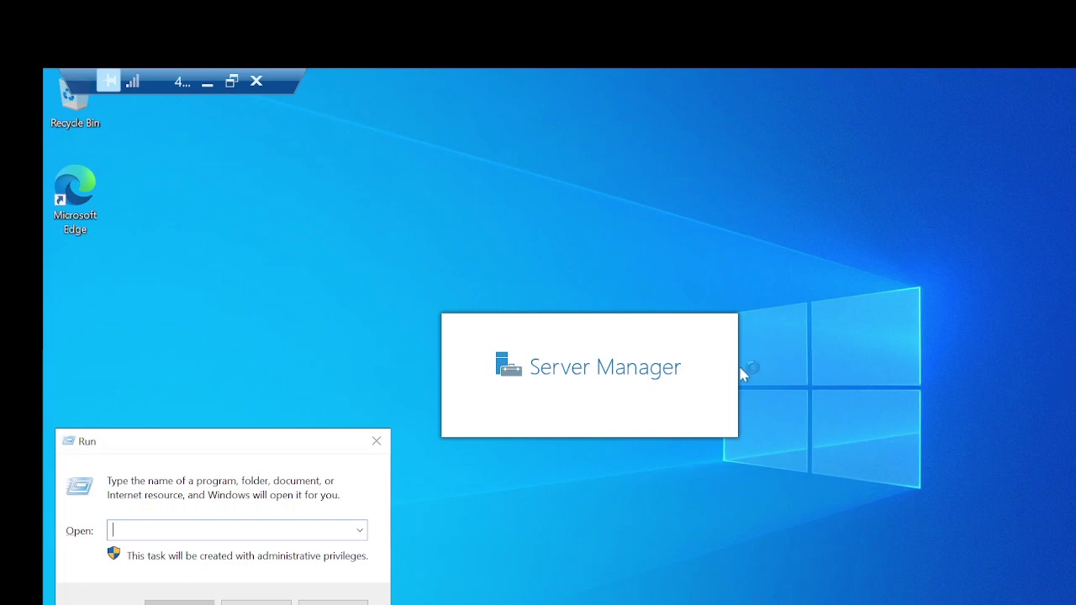
click(376, 444)
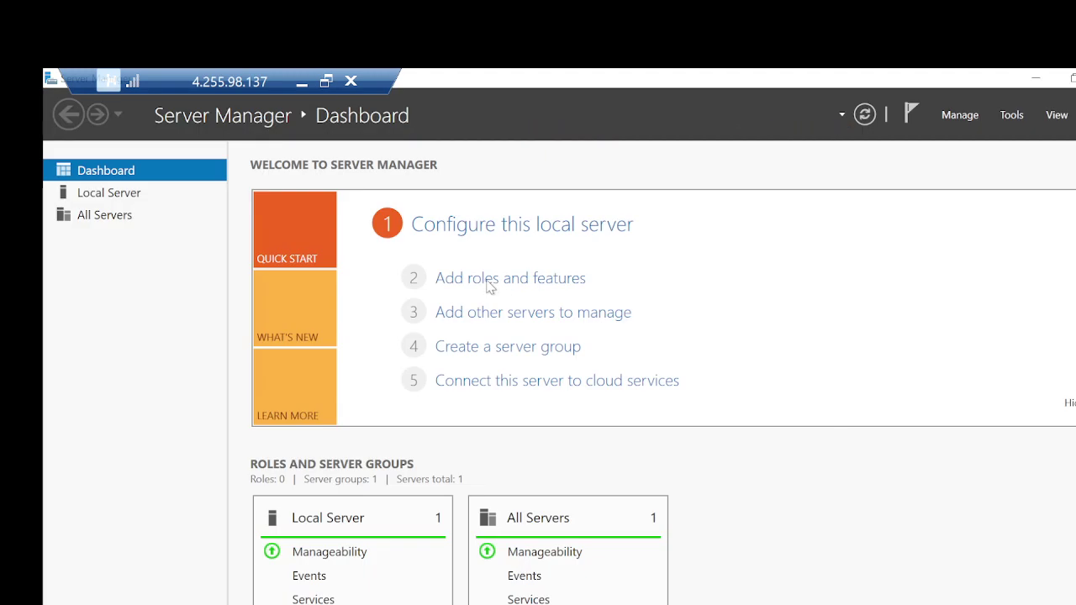
Step: Start the Add Roles and Features Wizard from the Server Manager dashboard on LB-VM02 and maximize it
click(490, 285)
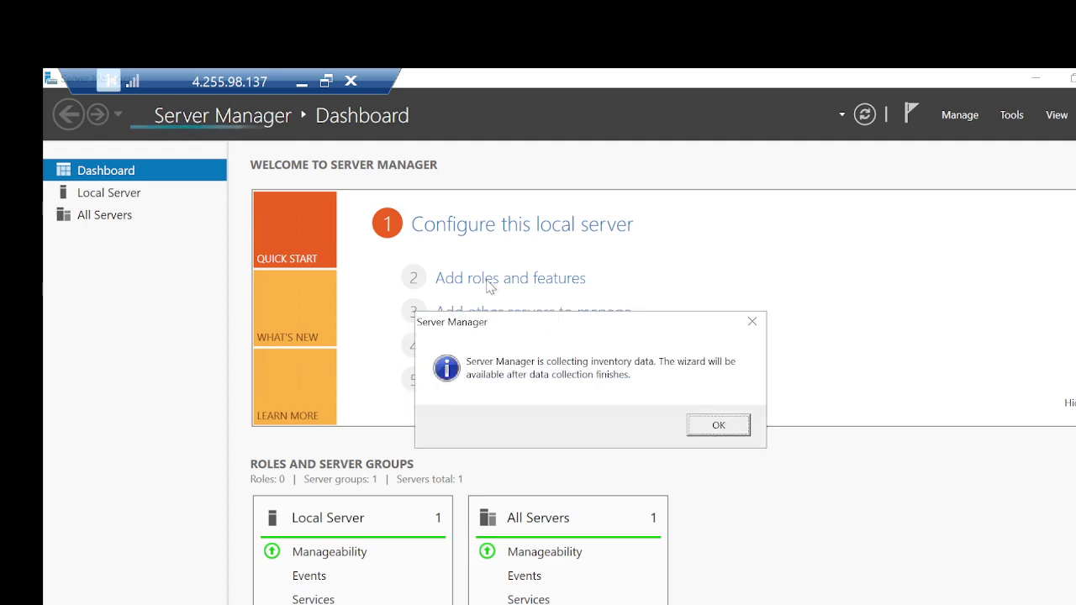
click(728, 427)
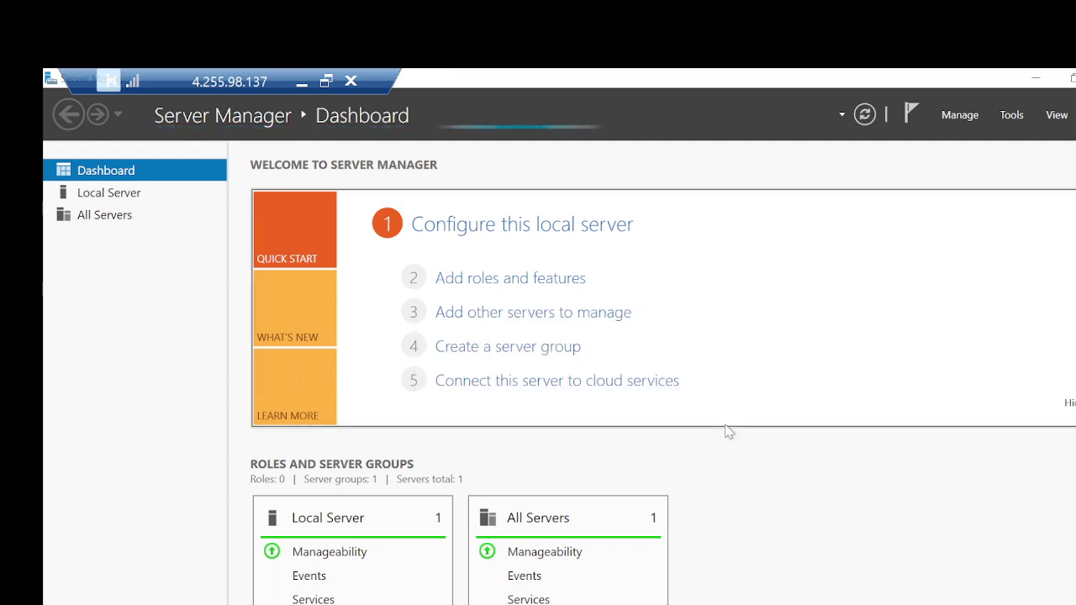
click(467, 285)
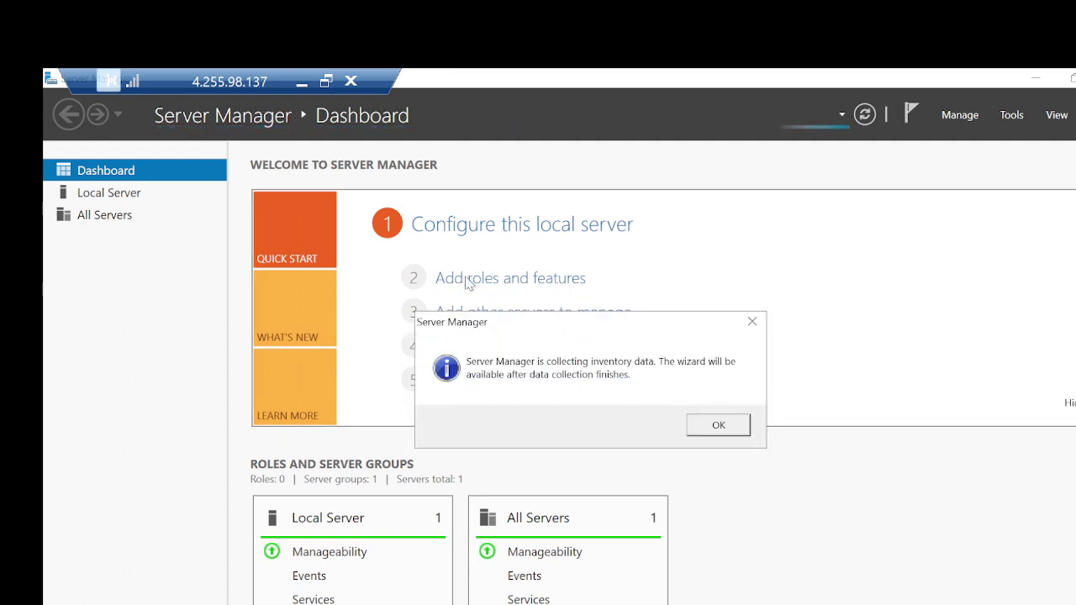
click(719, 426)
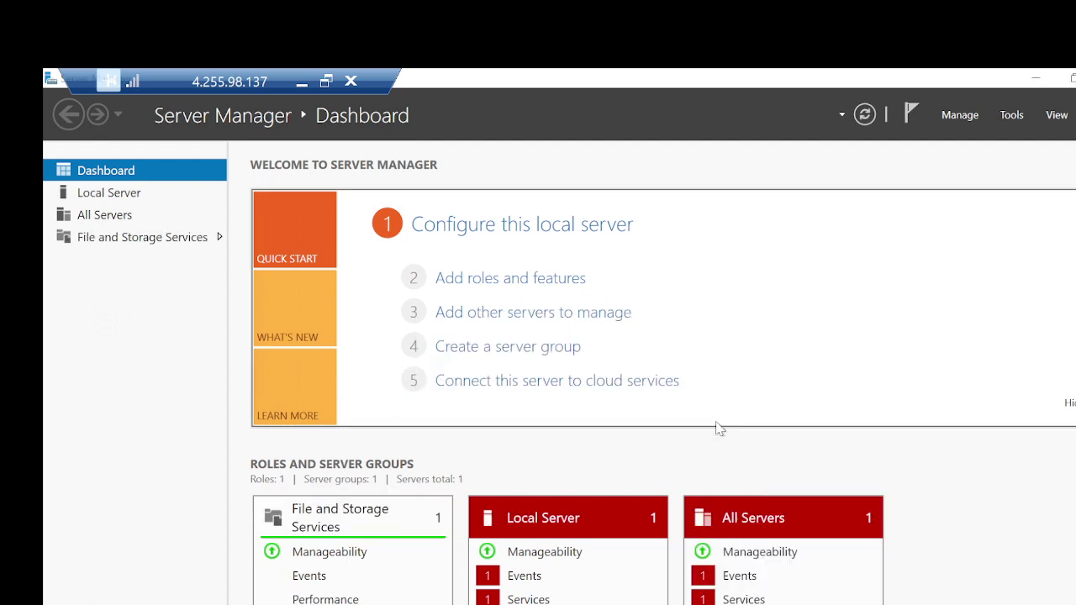
click(489, 279)
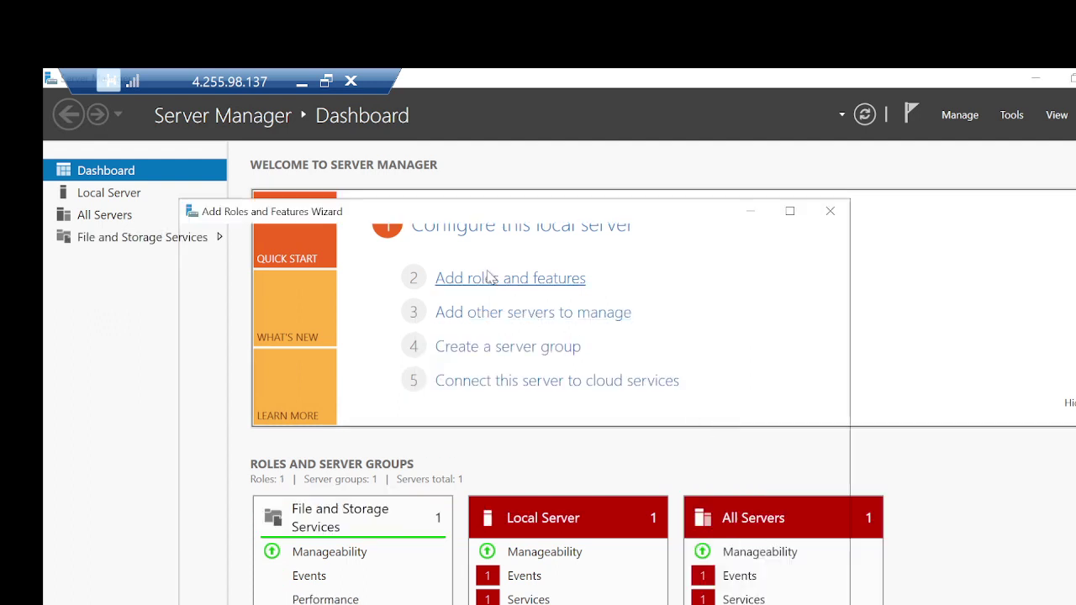
click(791, 212)
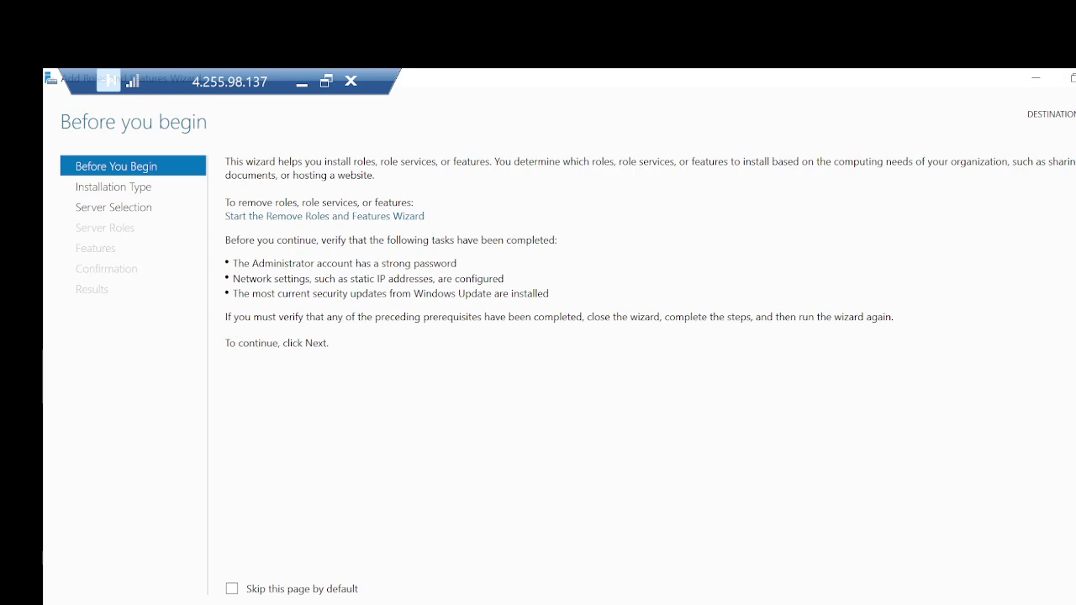
Step: Keep role-based installation on server LB-VM02 and select the Web Server (IIS) role with its management tools
key(alt+n)
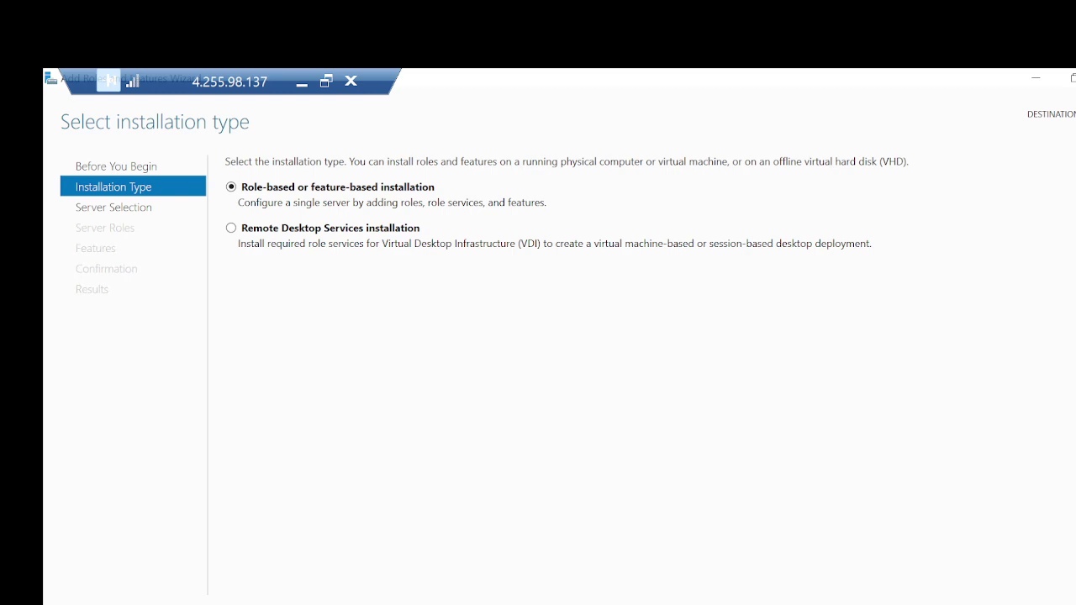
key(alt+n)
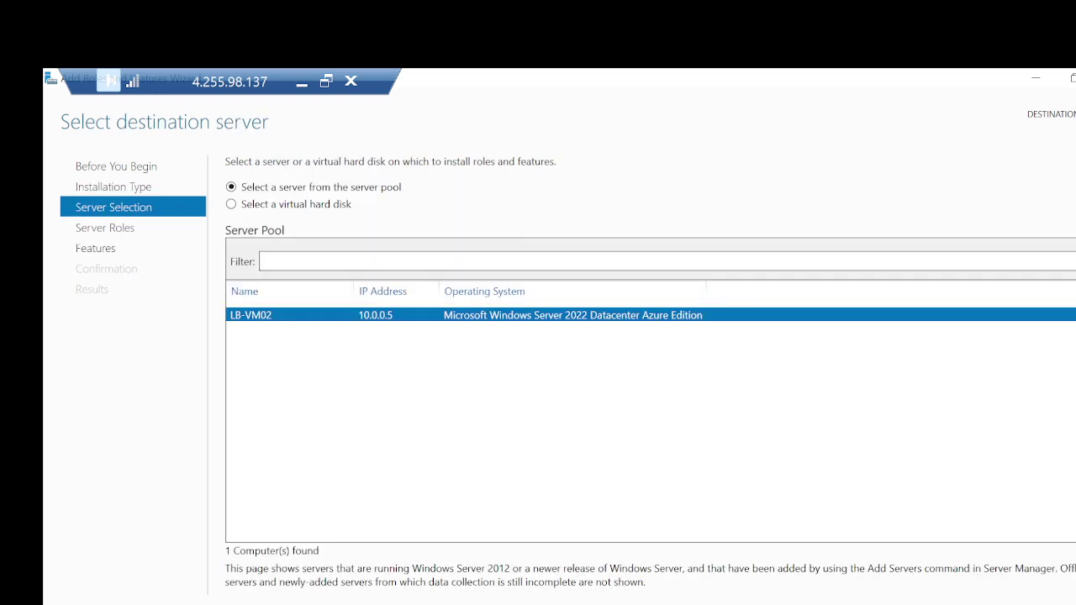
key(alt+n)
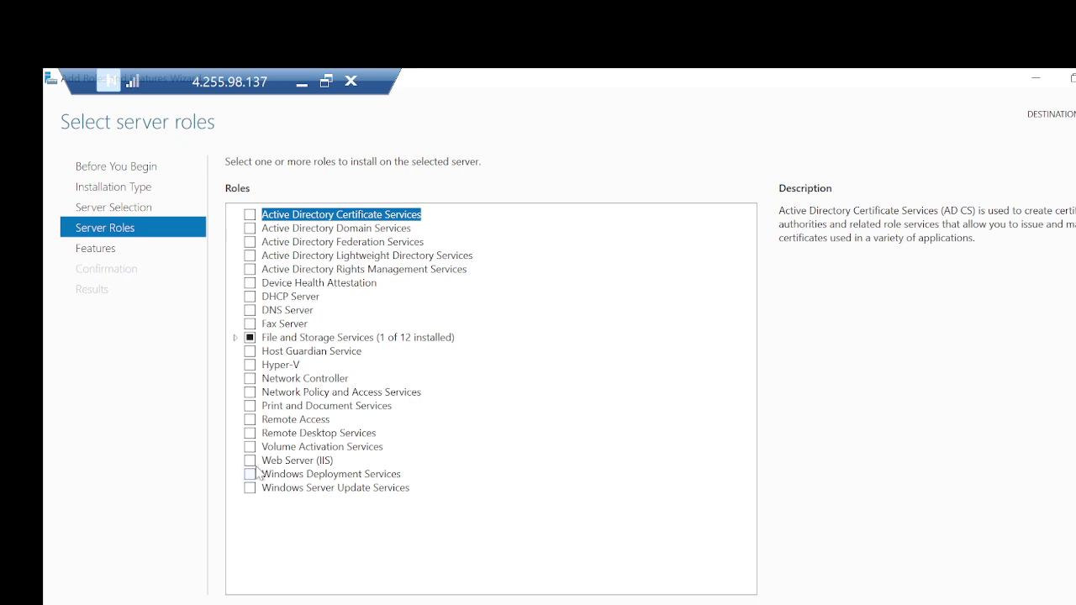
click(297, 463)
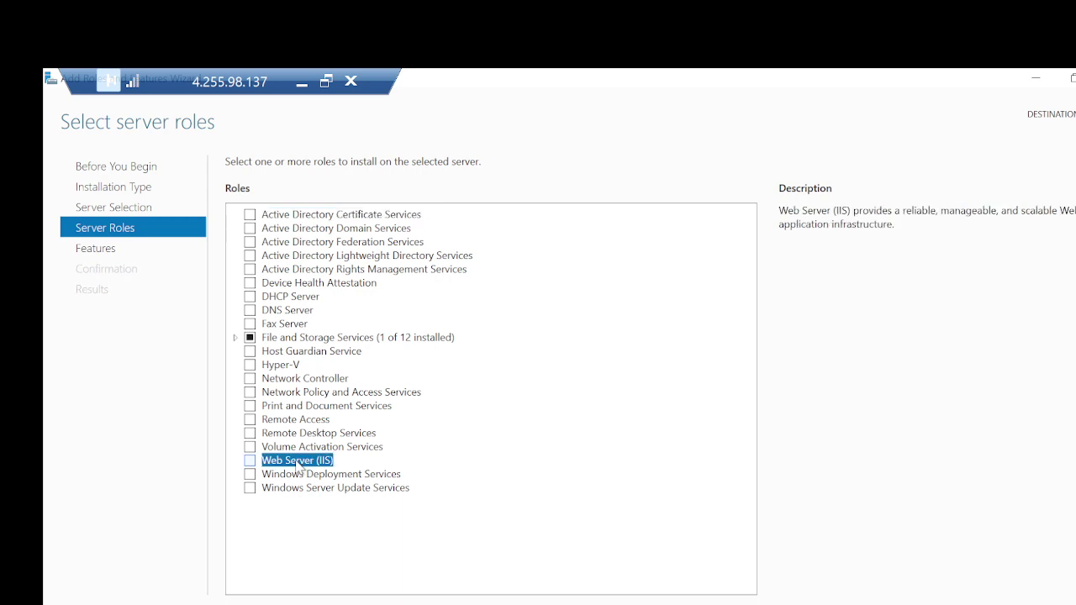
click(255, 461)
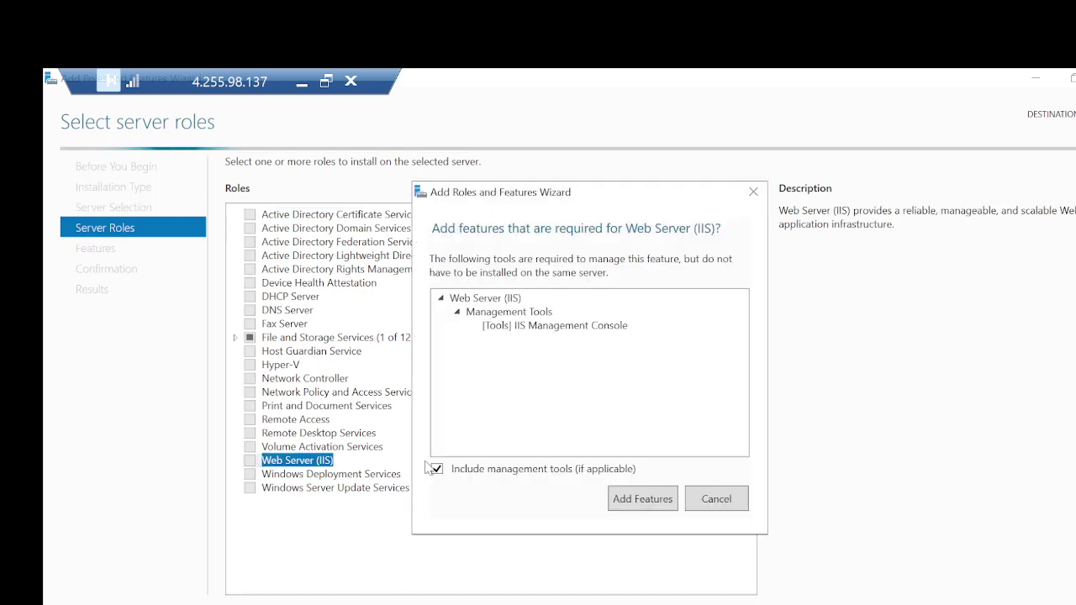
click(642, 501)
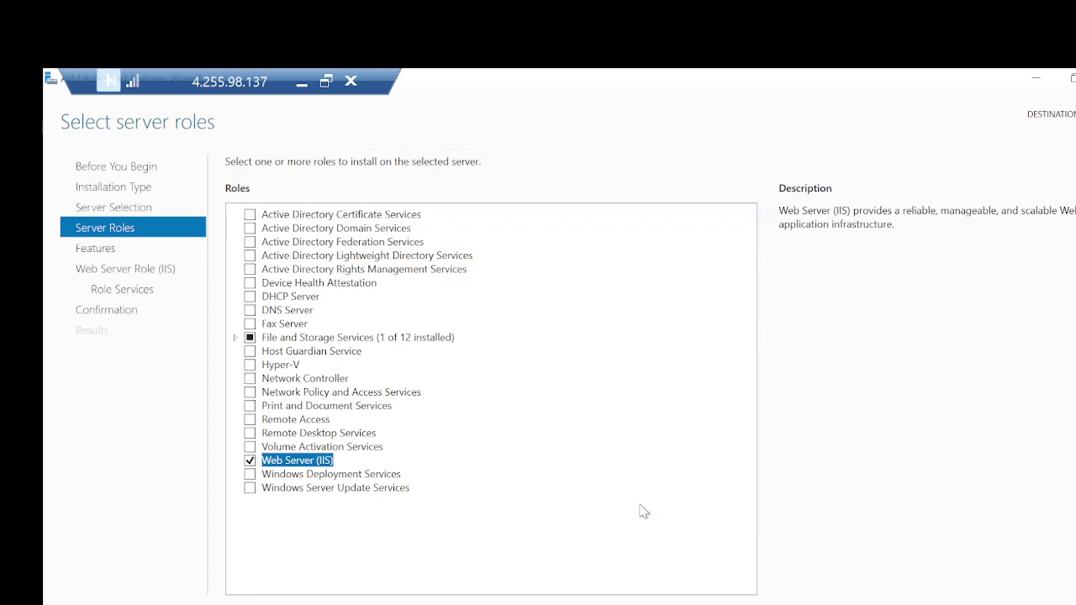
Step: Accept the default features and IIS role services, and install the Web Server (IIS) role
click(926, 604)
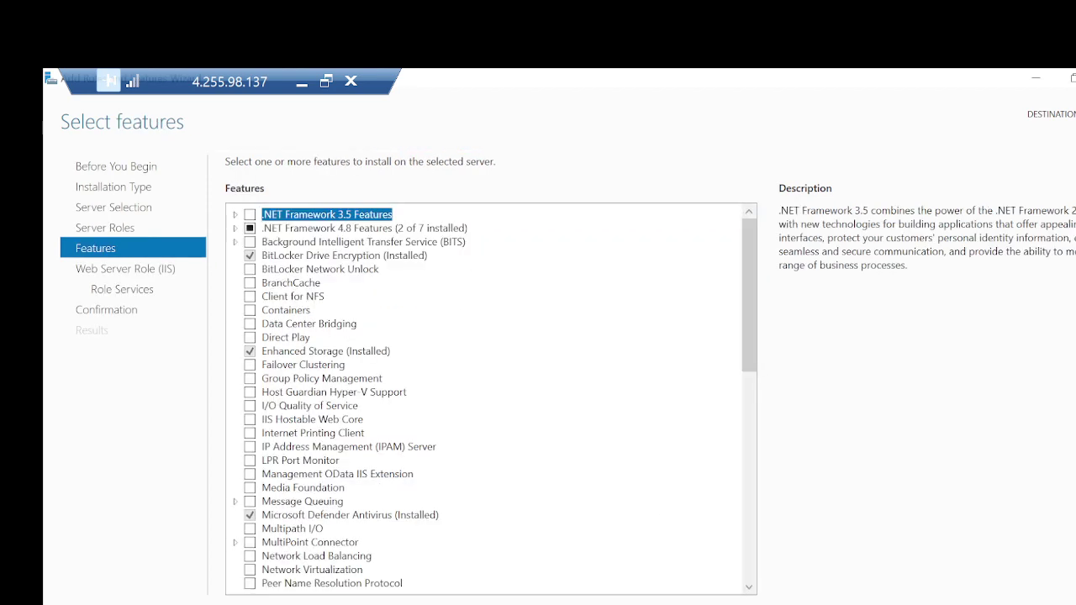
click(925, 604)
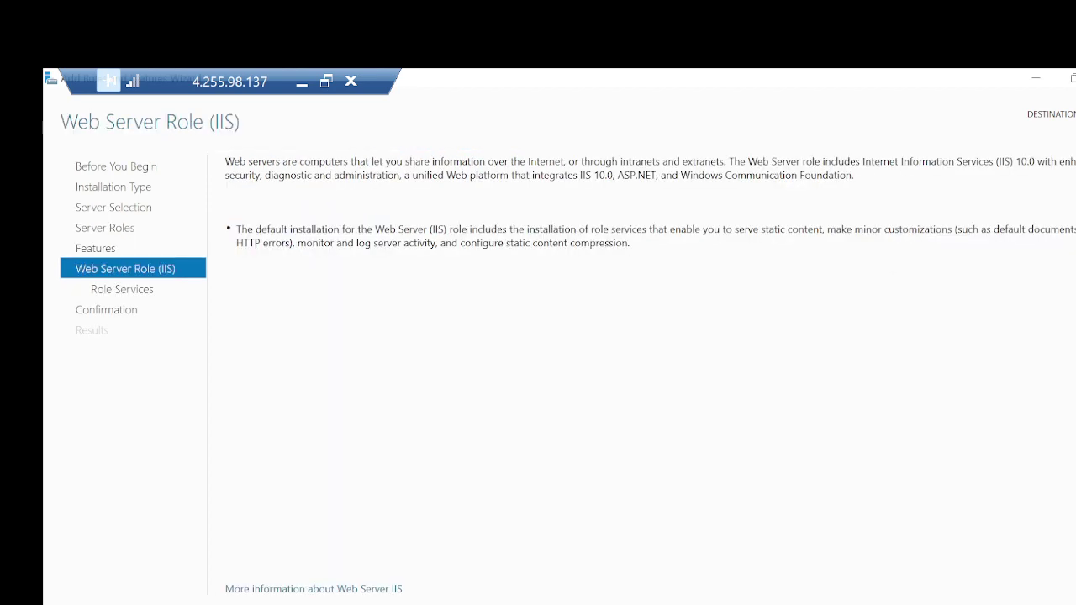
click(925, 604)
click(926, 604)
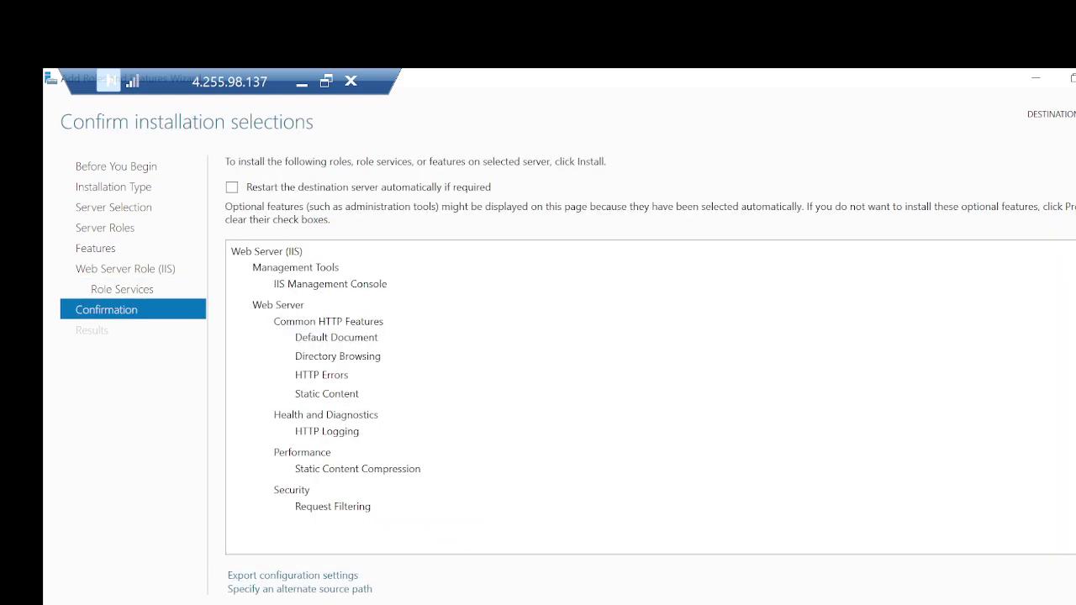
click(926, 603)
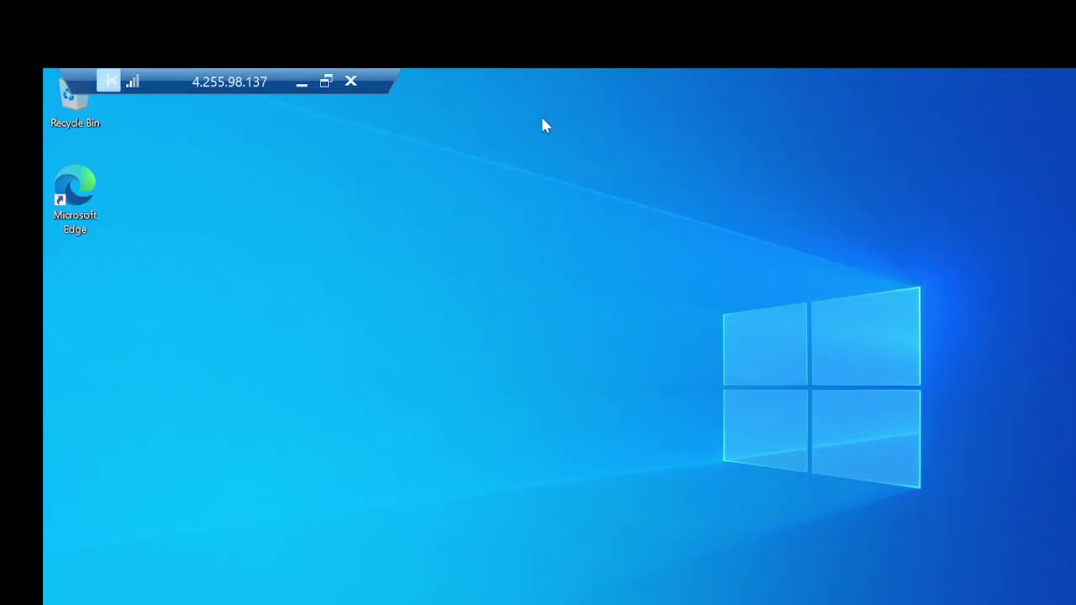
Step: Open Microsoft Edge on LB-VM02 and complete its first-run setup, continuing without Google data
double_click(89, 182)
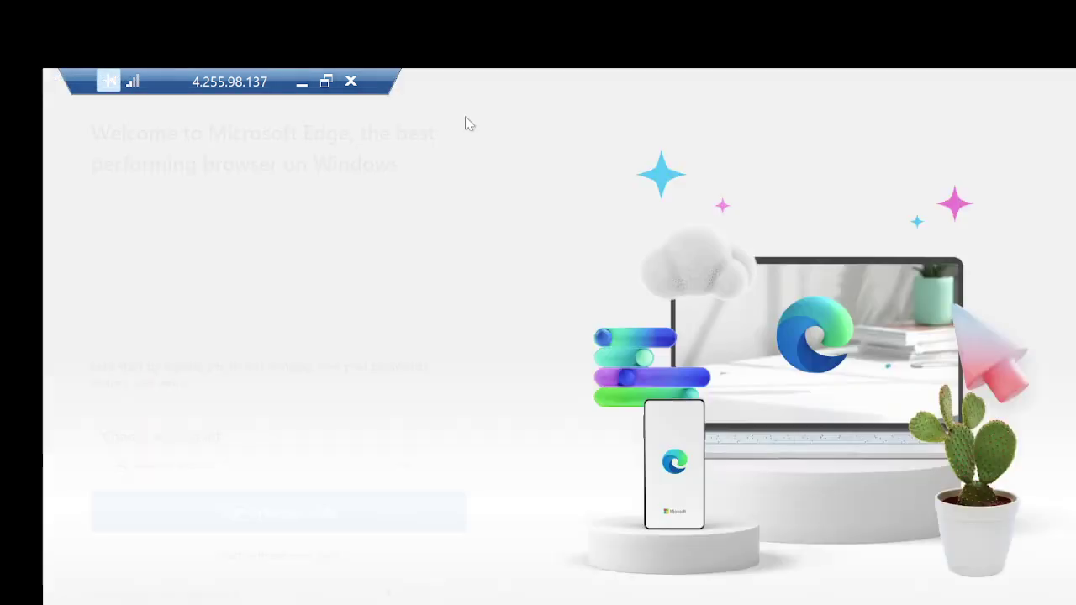
click(232, 565)
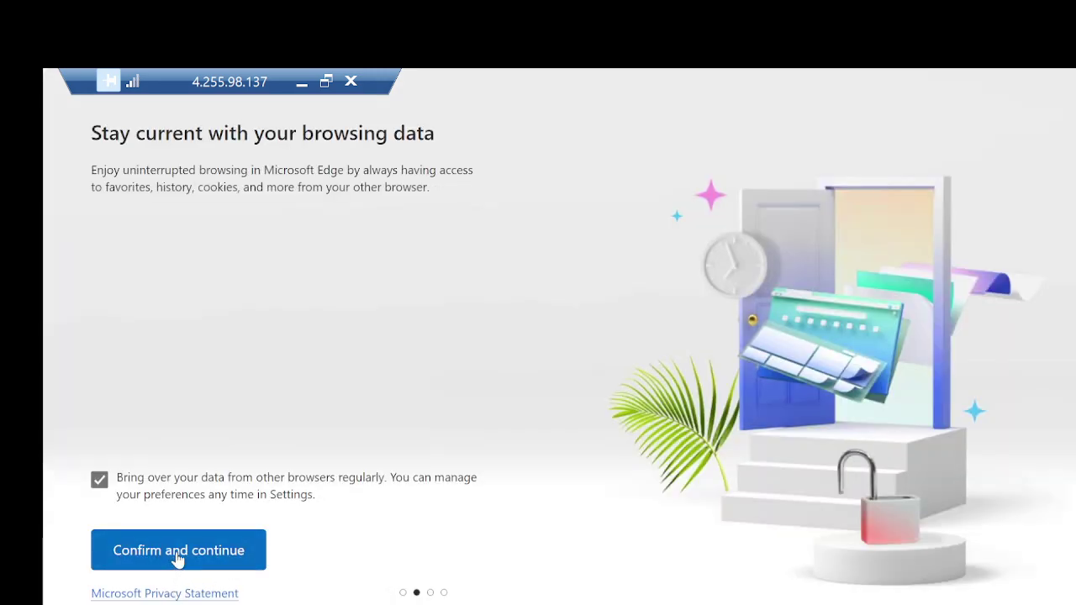
click(179, 551)
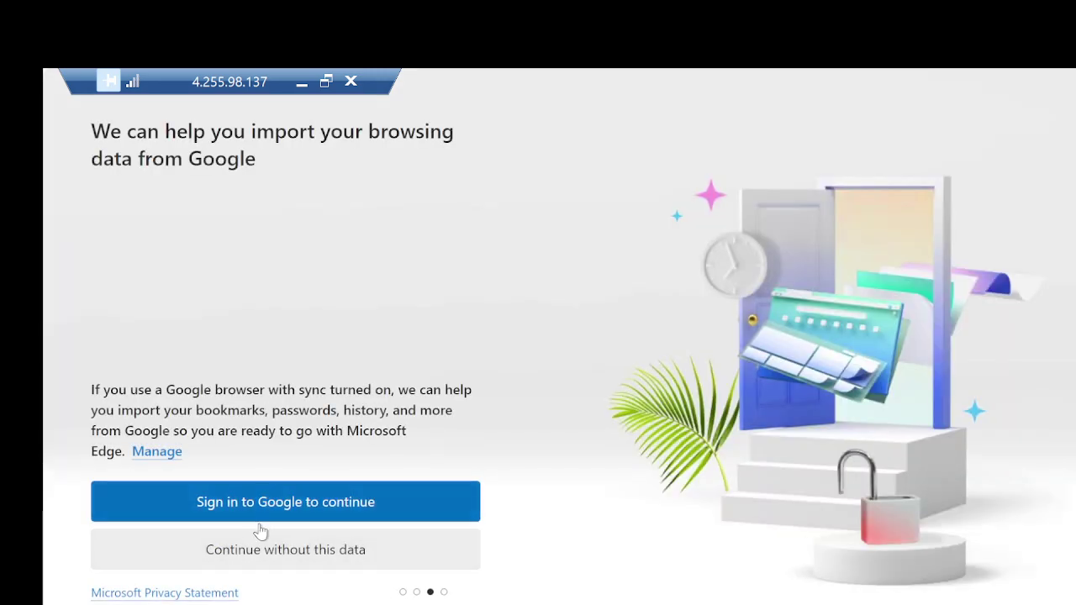
click(260, 563)
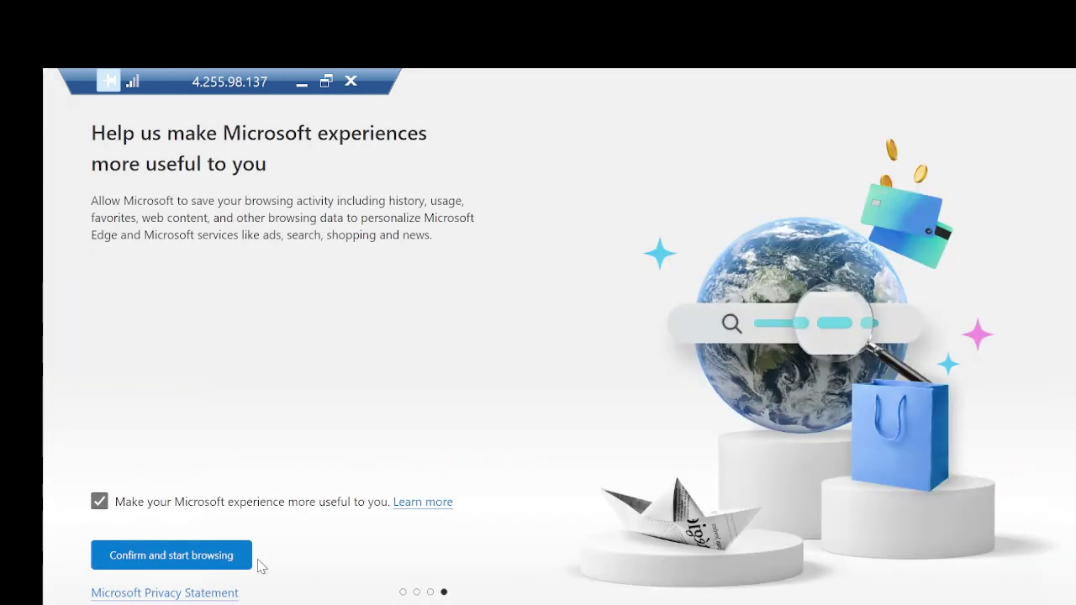
click(165, 557)
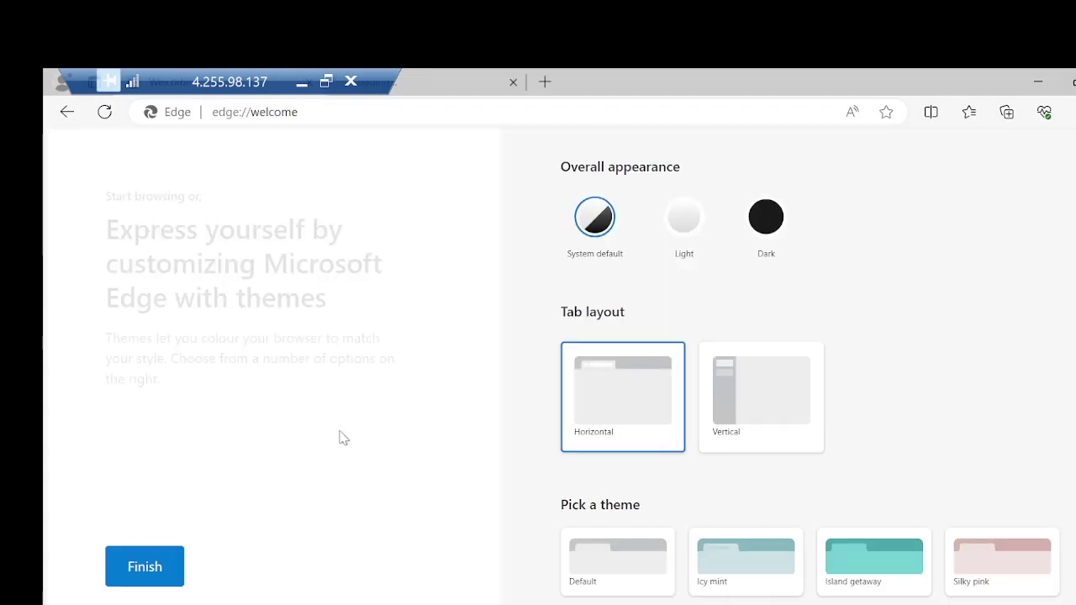
click(476, 115)
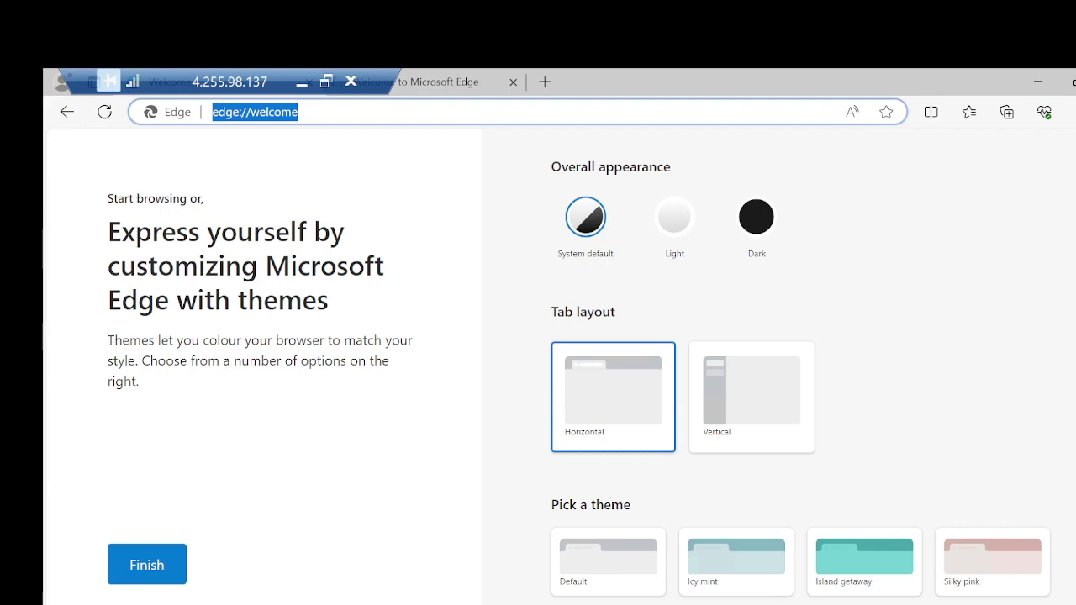
text(10.0.0.)
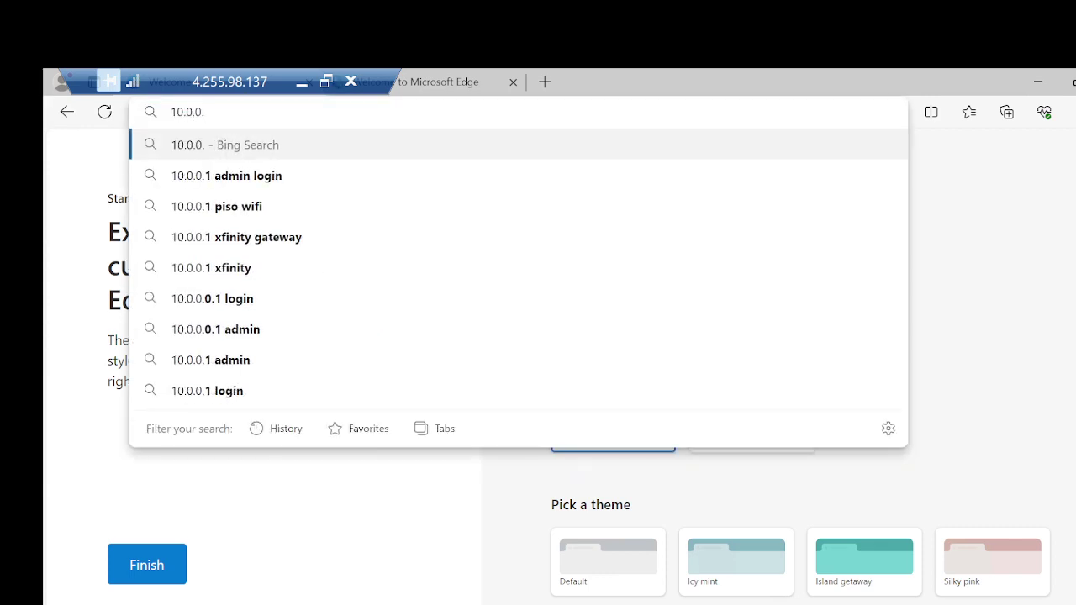
key(Return)
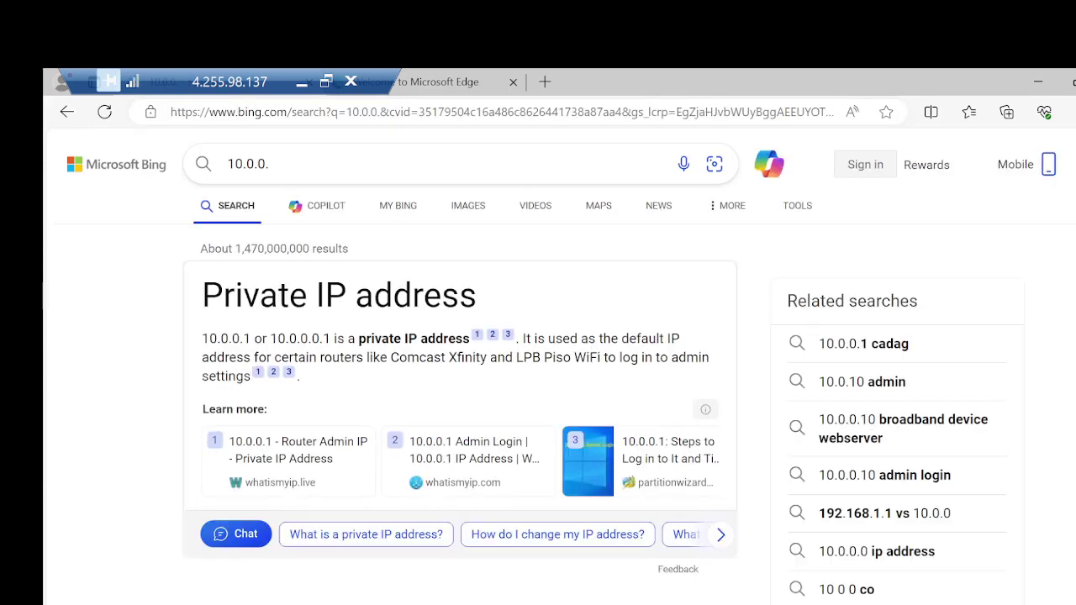
Step: Load the local IIS page on LB-VM02 by browsing to its private address 10.0.0.5
click(475, 115)
text(10.0.0)
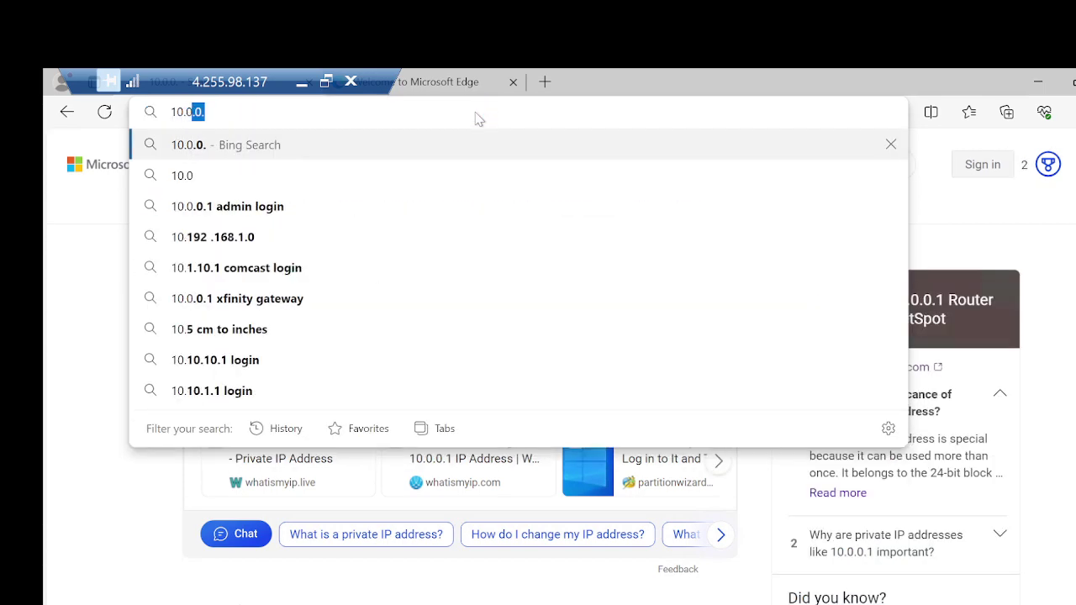
text(.5)
key(Return)
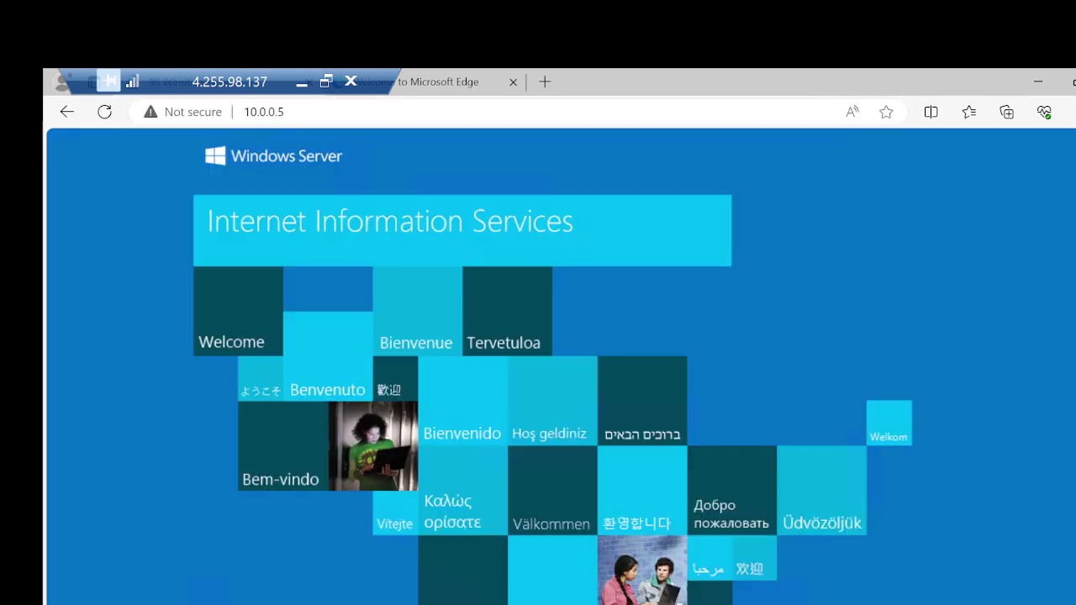
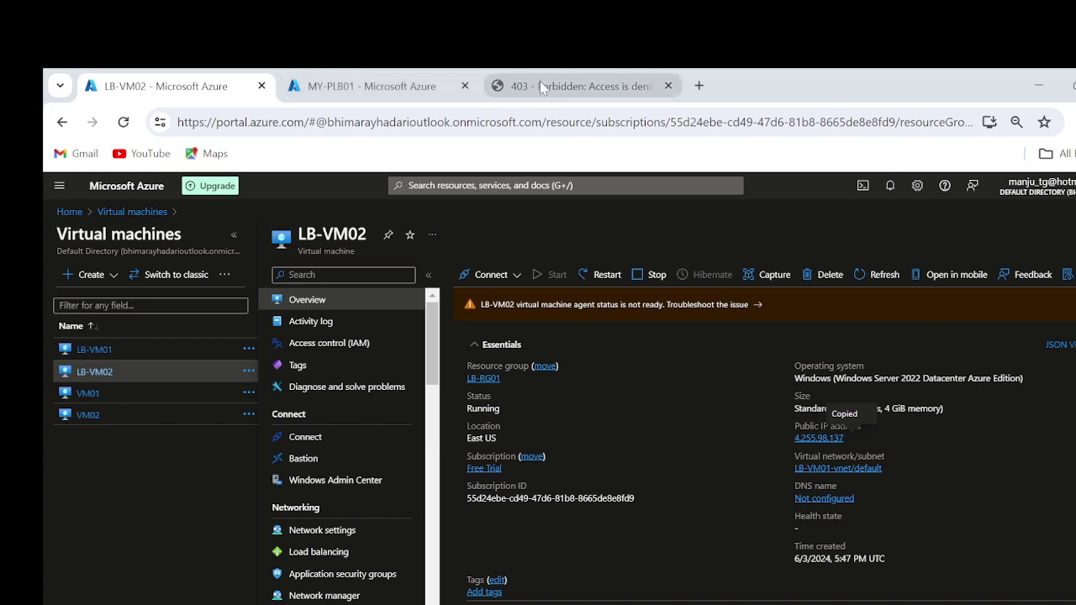
Step: Recheck the load balancer's web page from the local browser and return to the LB-VM02 portal page
click(540, 88)
key(Return)
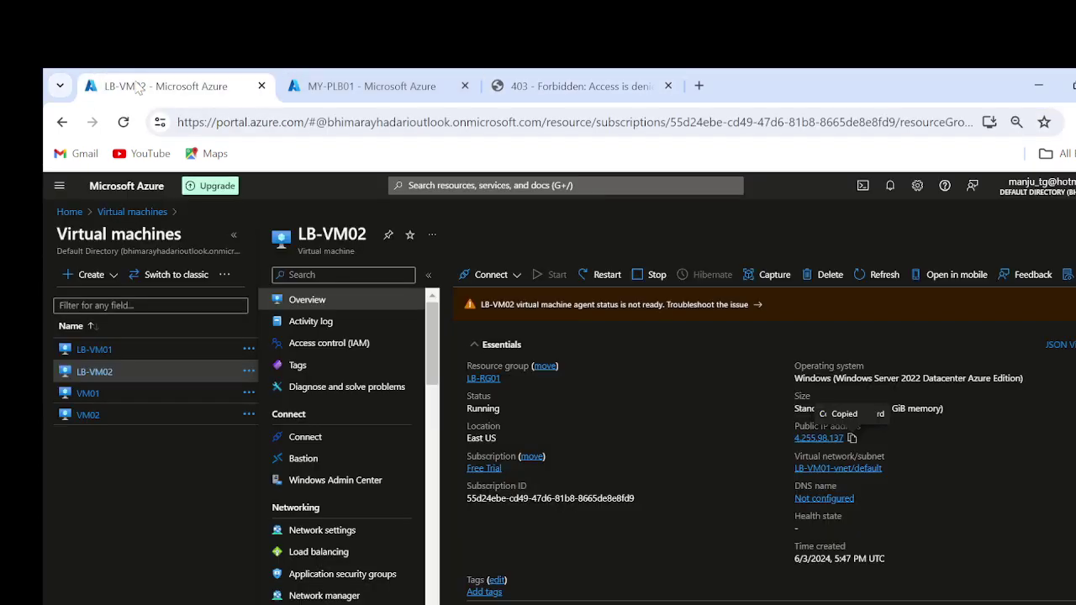
click(168, 86)
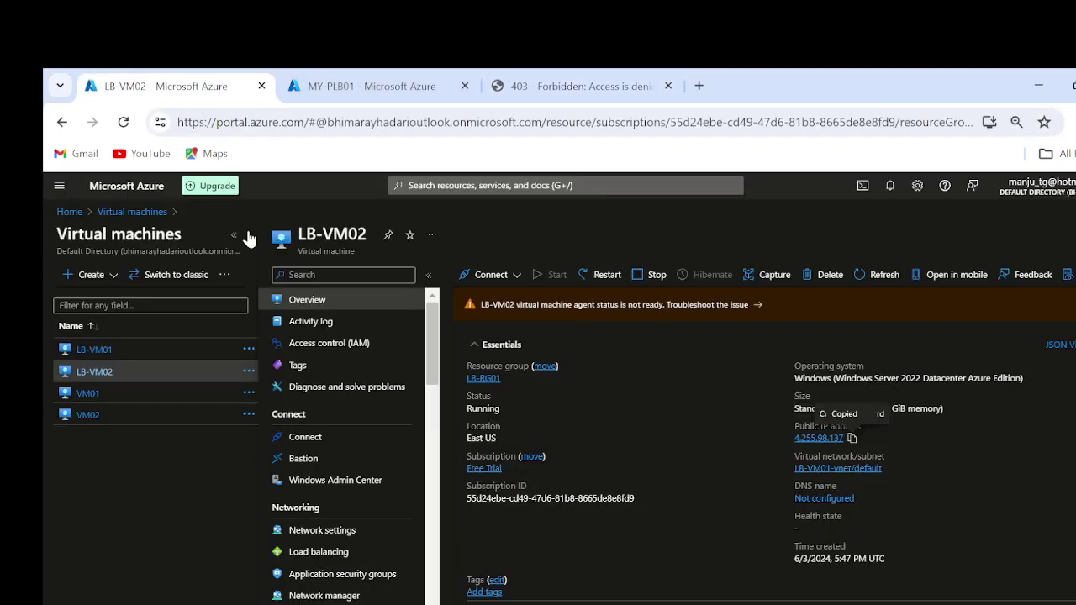
Step: Open the Network settings of LB-VM02 in the Azure portal and switch back to its remote session
click(335, 538)
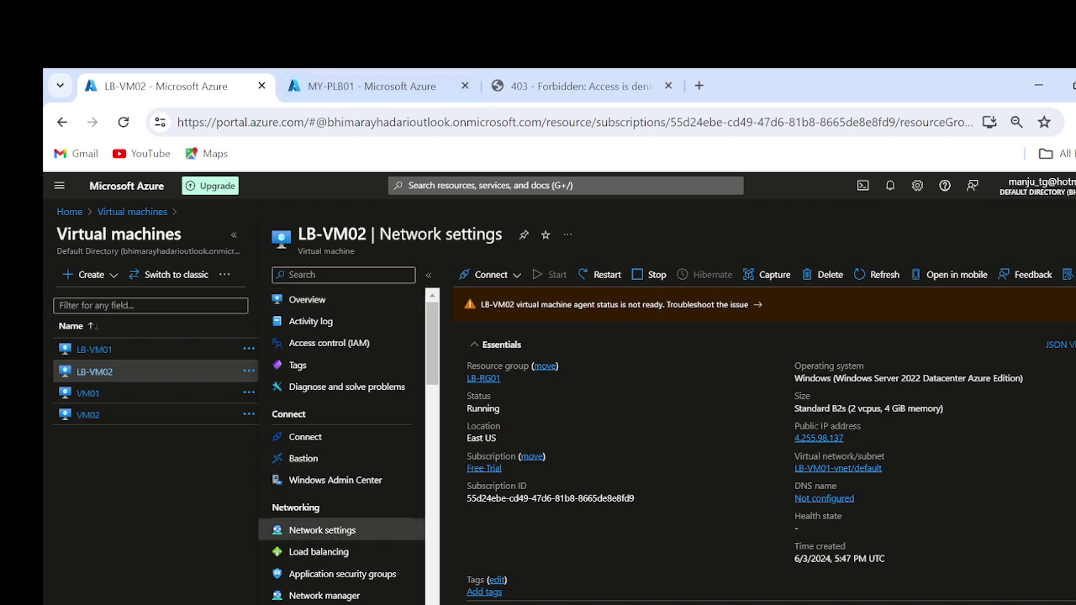
mouse_move(776, 604)
click(939, 547)
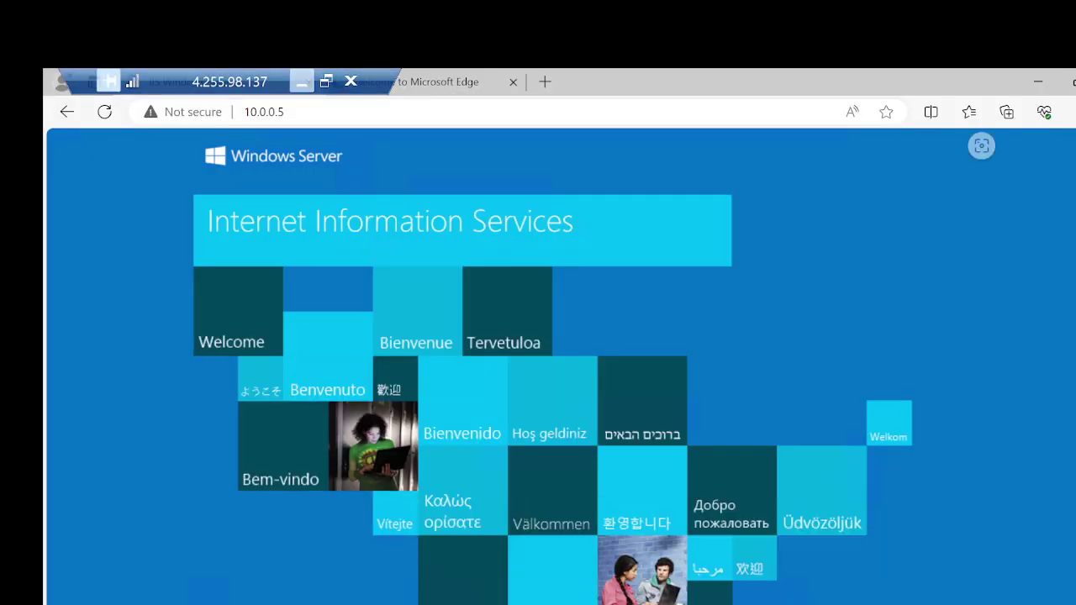
key(super+r)
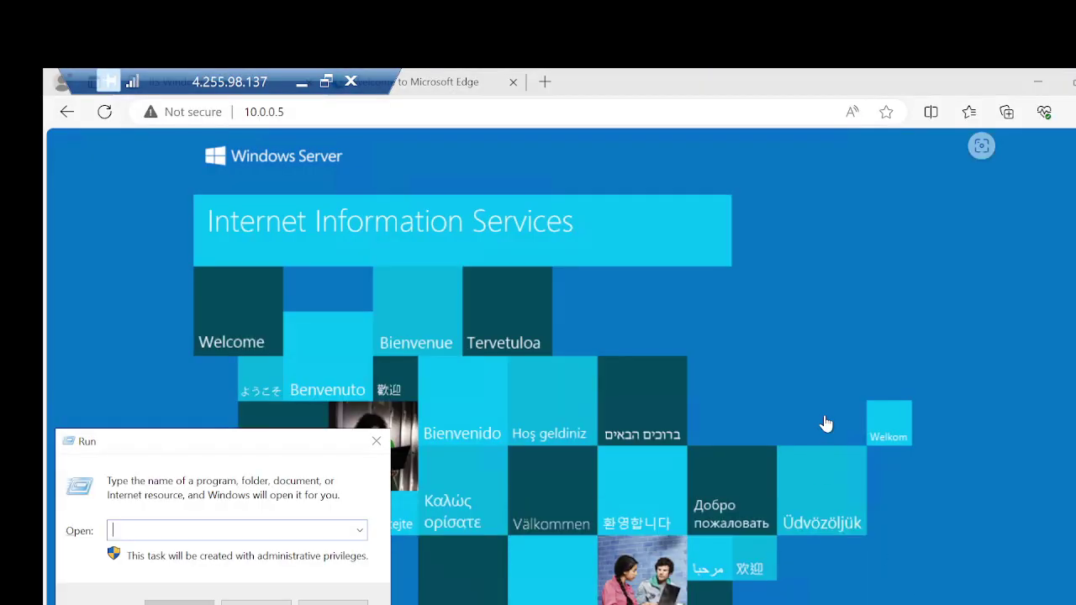
text(firewal.cpl)
key(Return)
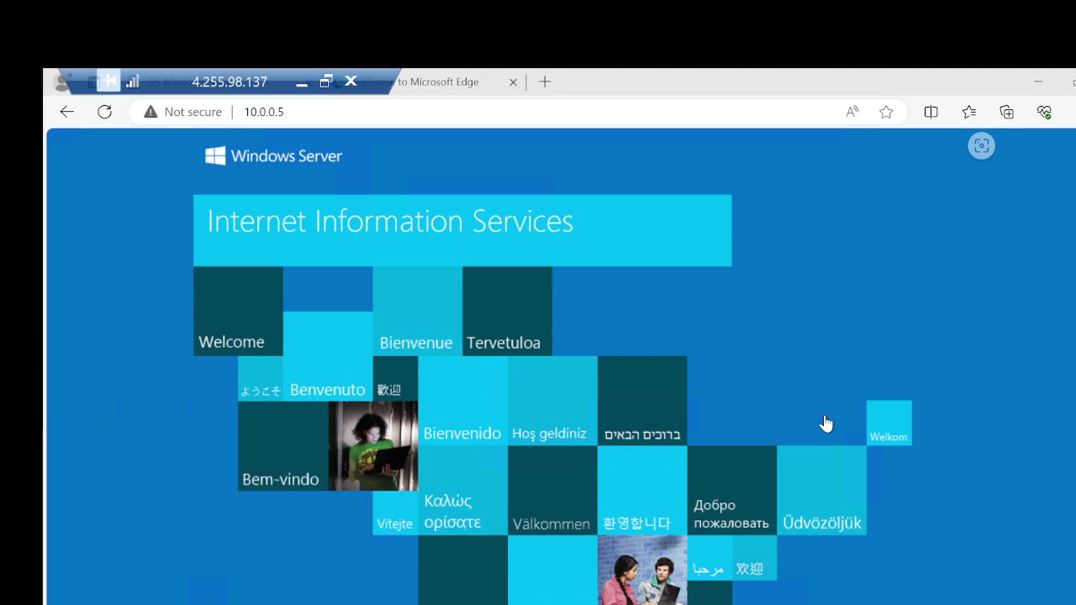
key(Return)
Step: Run firewall.cpl on LB-VM02 and turn off Windows Defender Firewall for both private and public networks
text(fir)
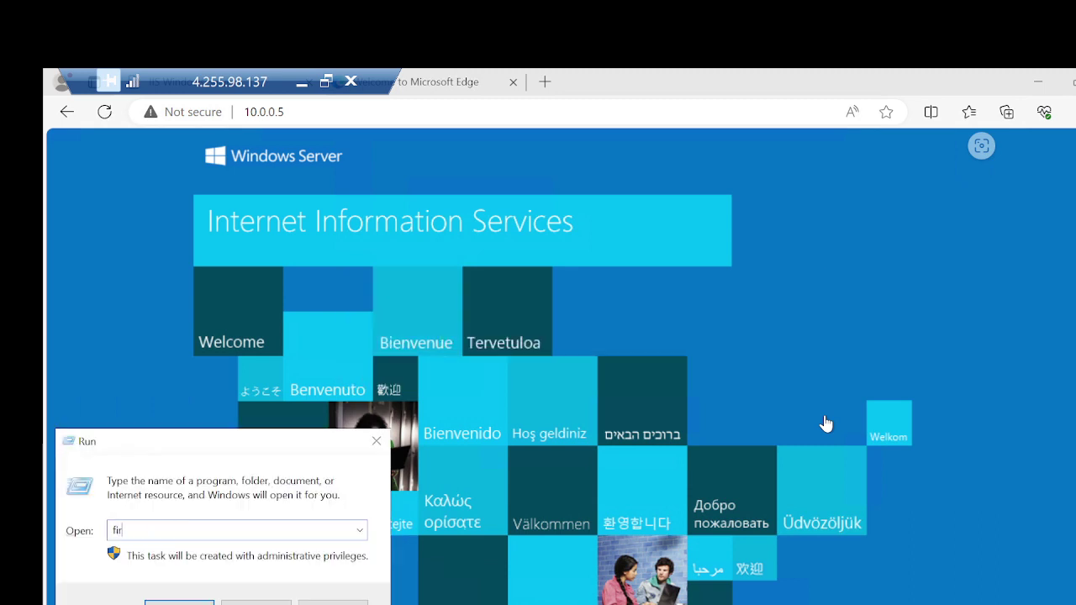
text(ewall.cpl)
key(Return)
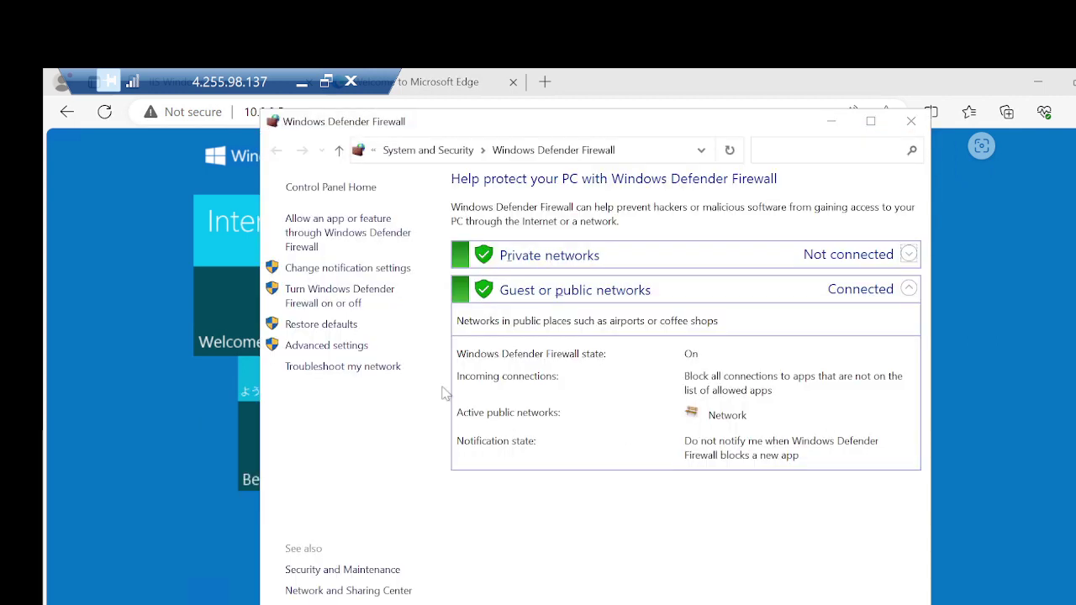
click(314, 307)
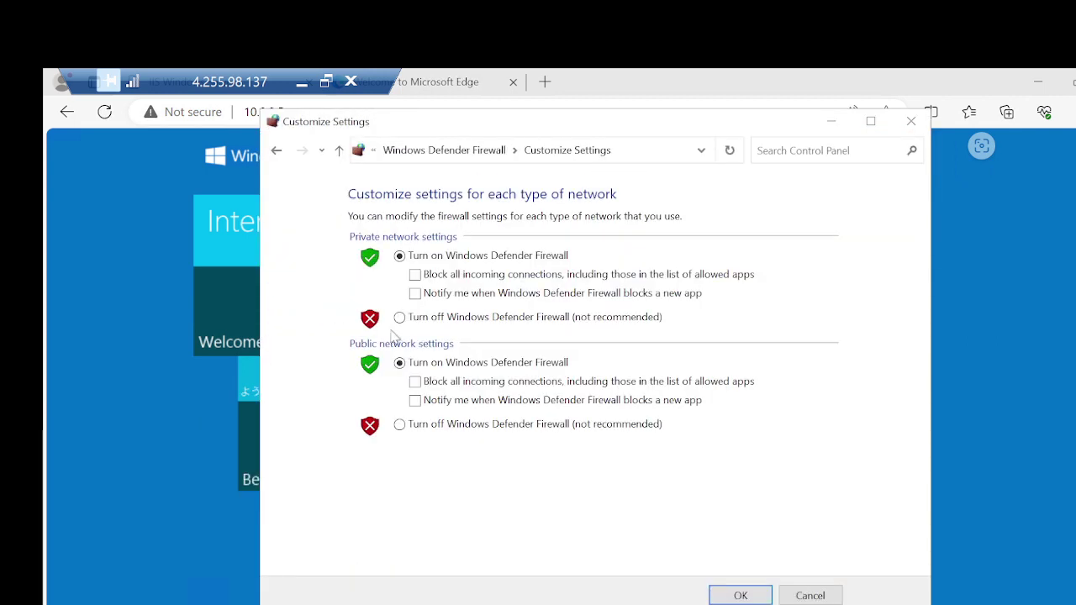
click(400, 318)
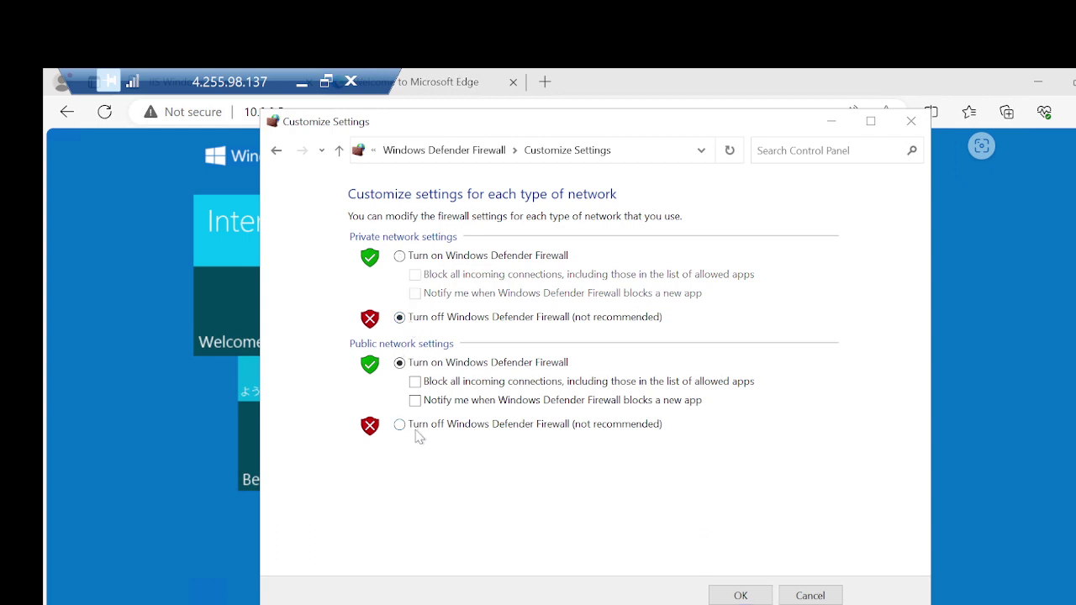
click(399, 424)
click(741, 595)
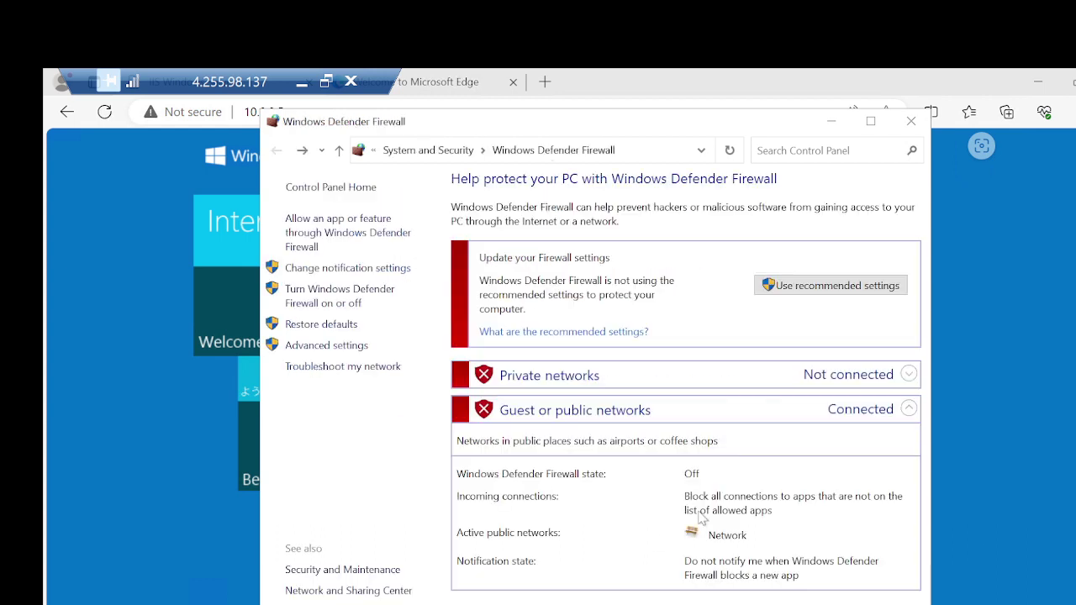
Step: Switch from the remote session to the Azure portal and open the inbound security rules of LB-VM02-nsg
click(301, 82)
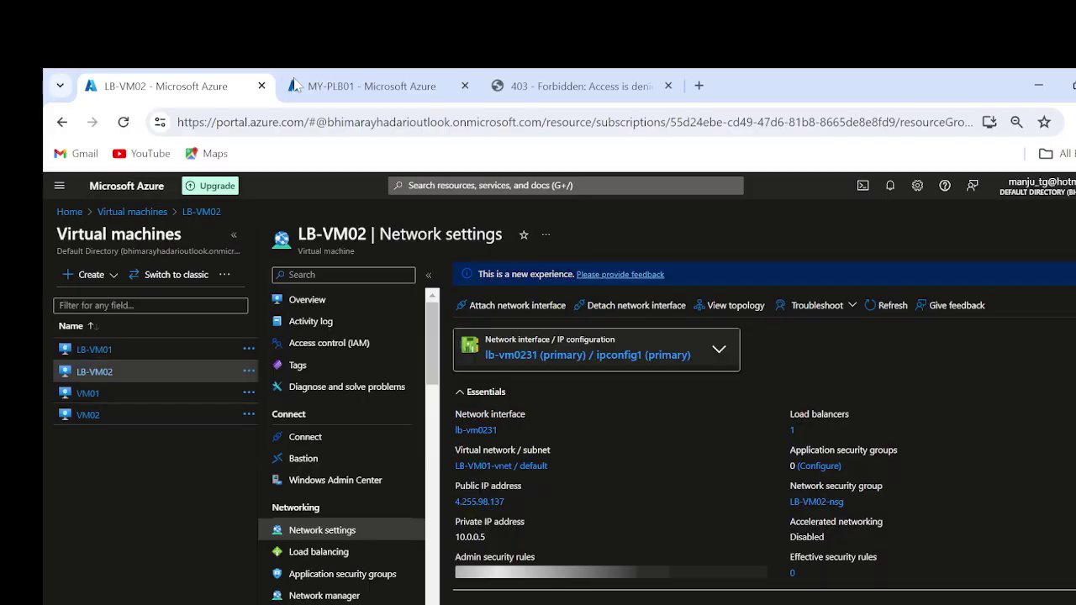
scroll(641, 512, down, 3)
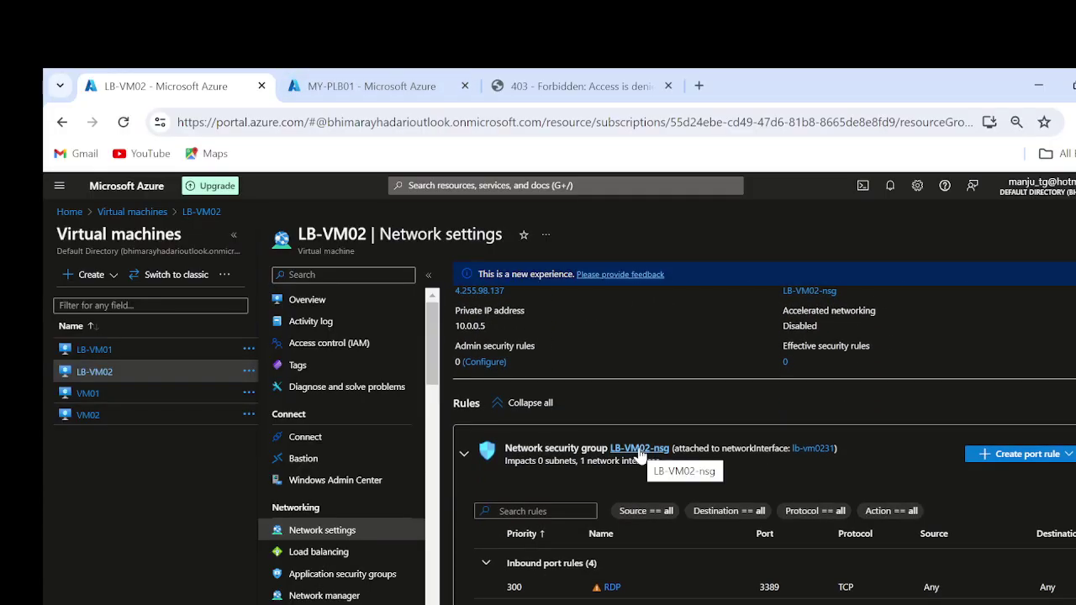
click(639, 449)
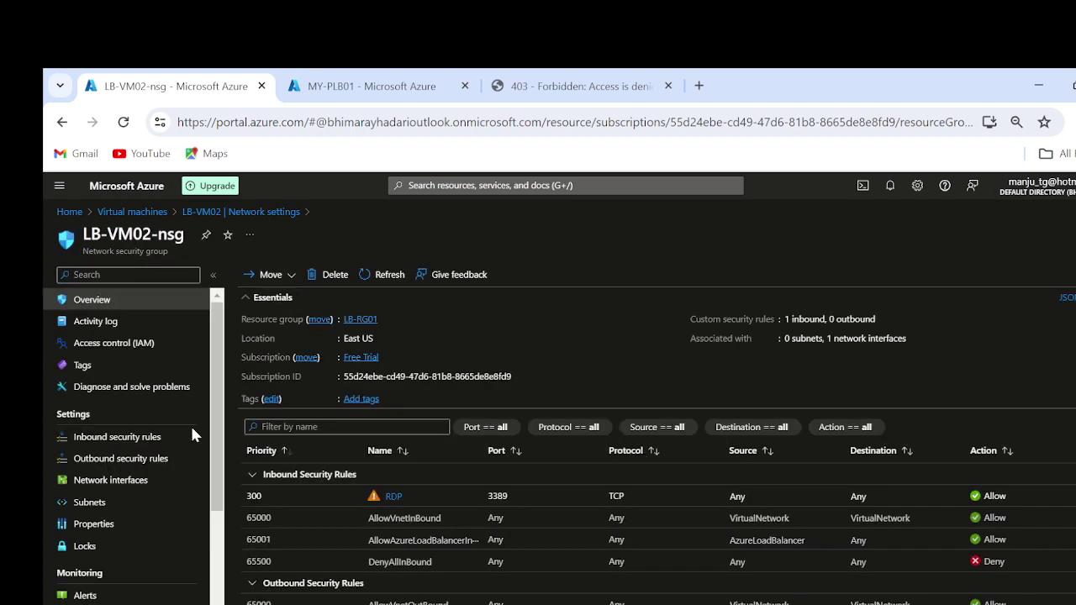
click(90, 439)
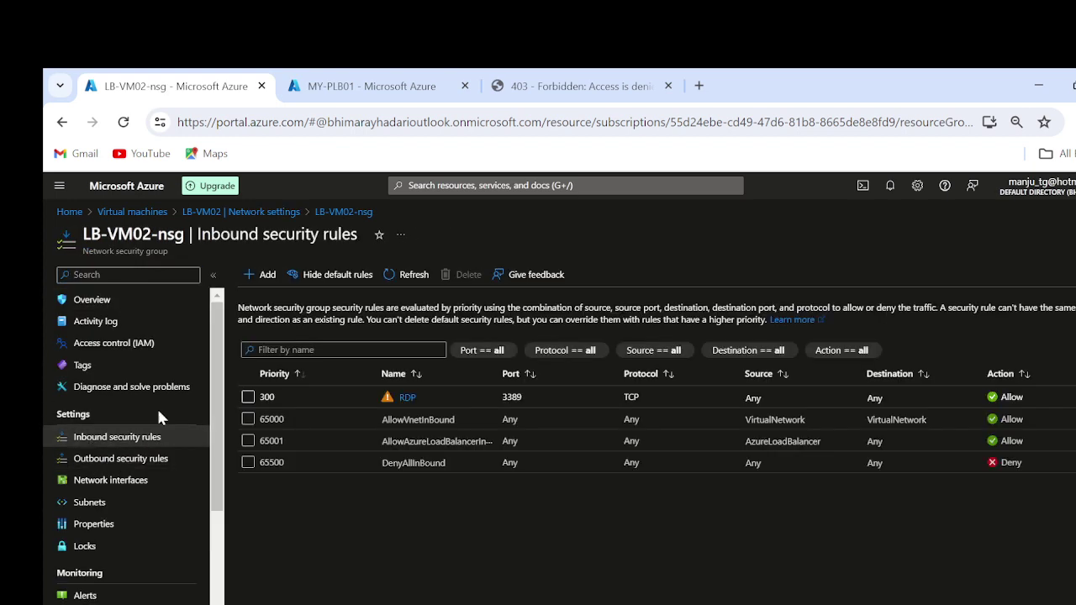
Step: Add an inbound security rule to LB-VM02-nsg that allows any source and protocol to destination ports *, with priority 310
click(263, 275)
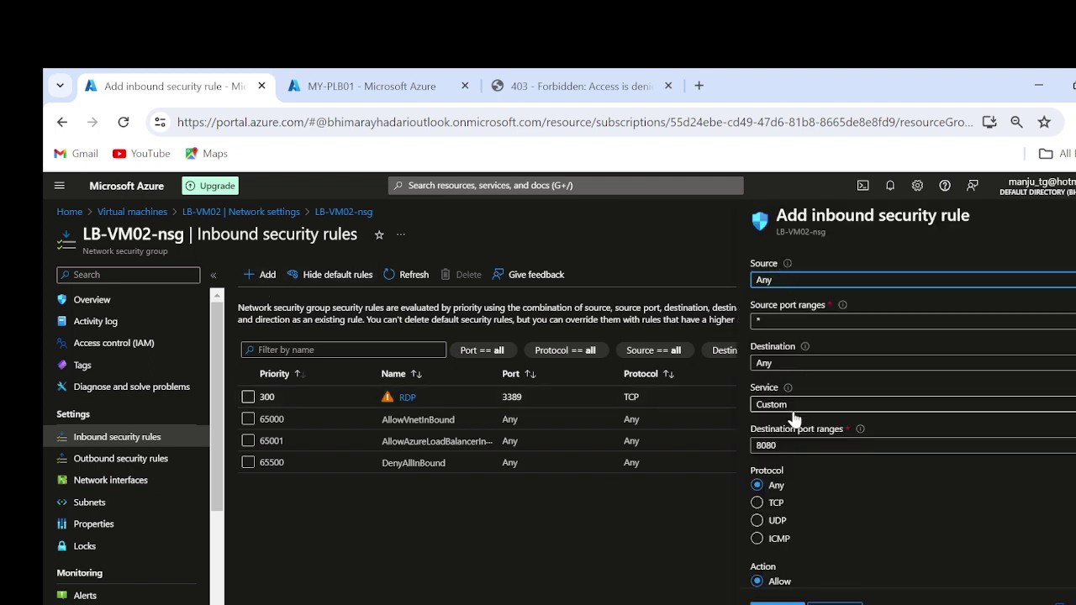
scroll(878, 507, down, 1)
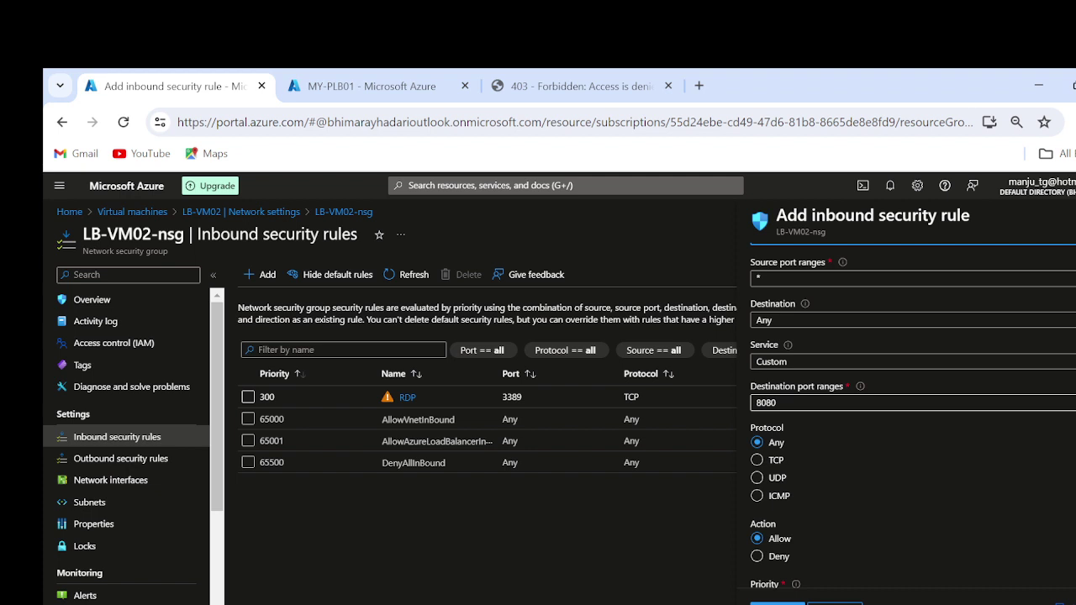
double_click(767, 403)
text(*)
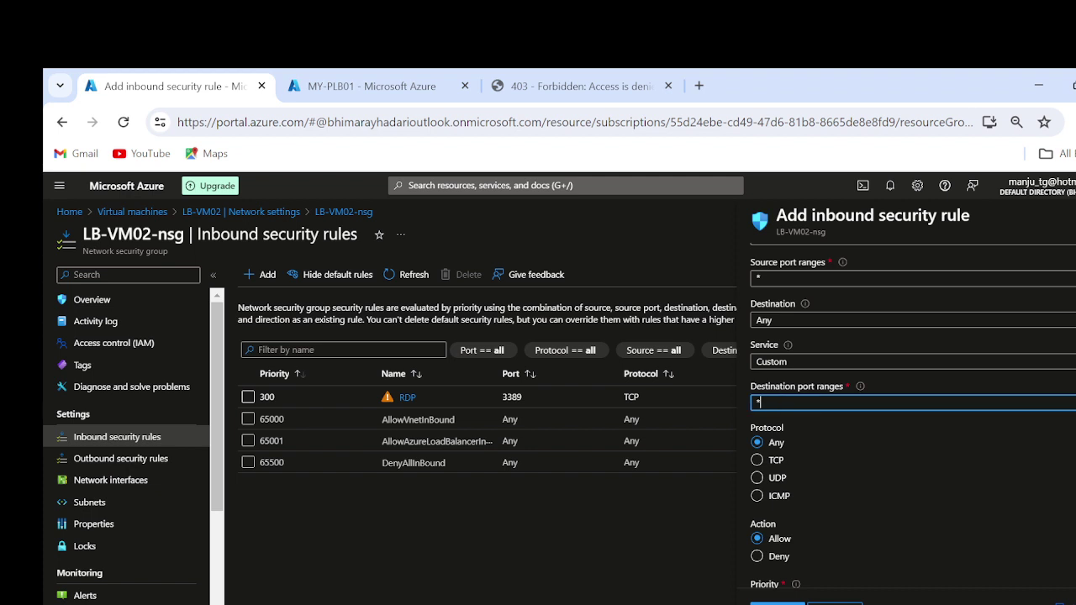
scroll(989, 522, down, 3)
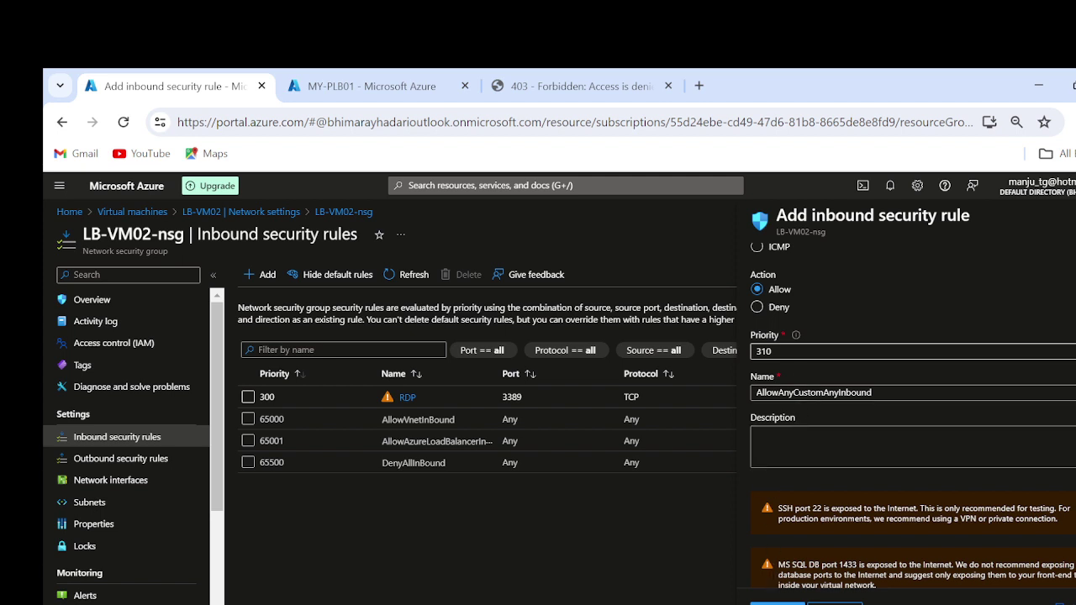
click(782, 351)
click(777, 604)
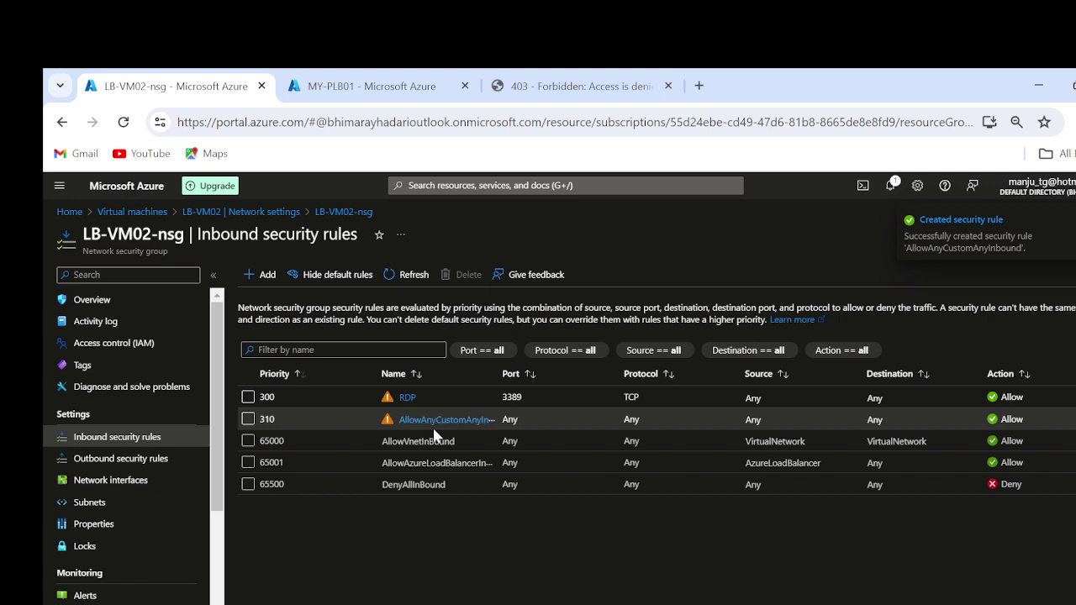
click(519, 86)
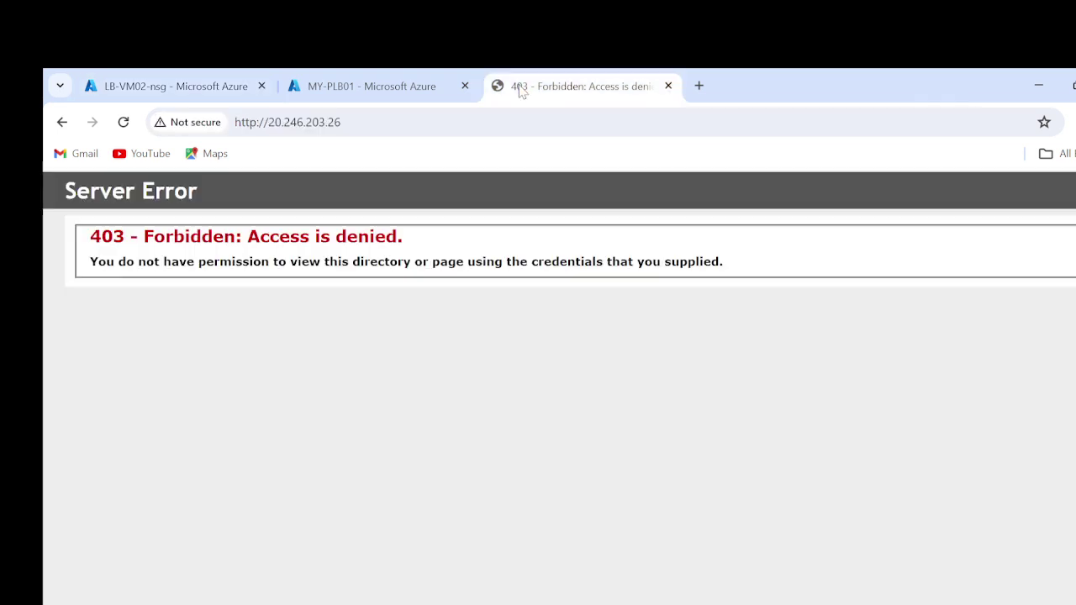
click(286, 121)
key(Return)
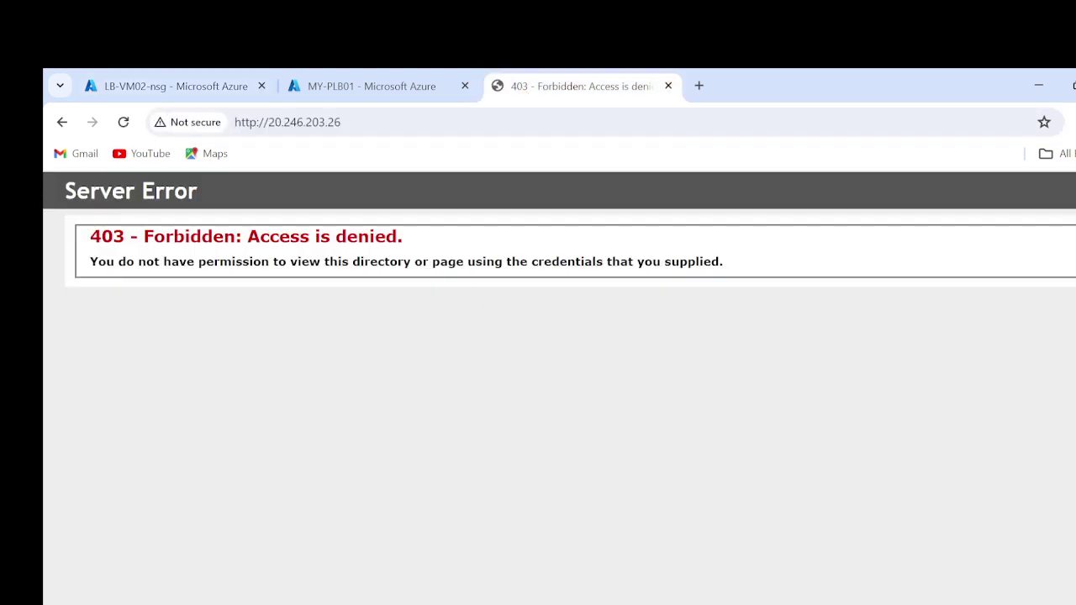
key(ctrl+l)
key(Return)
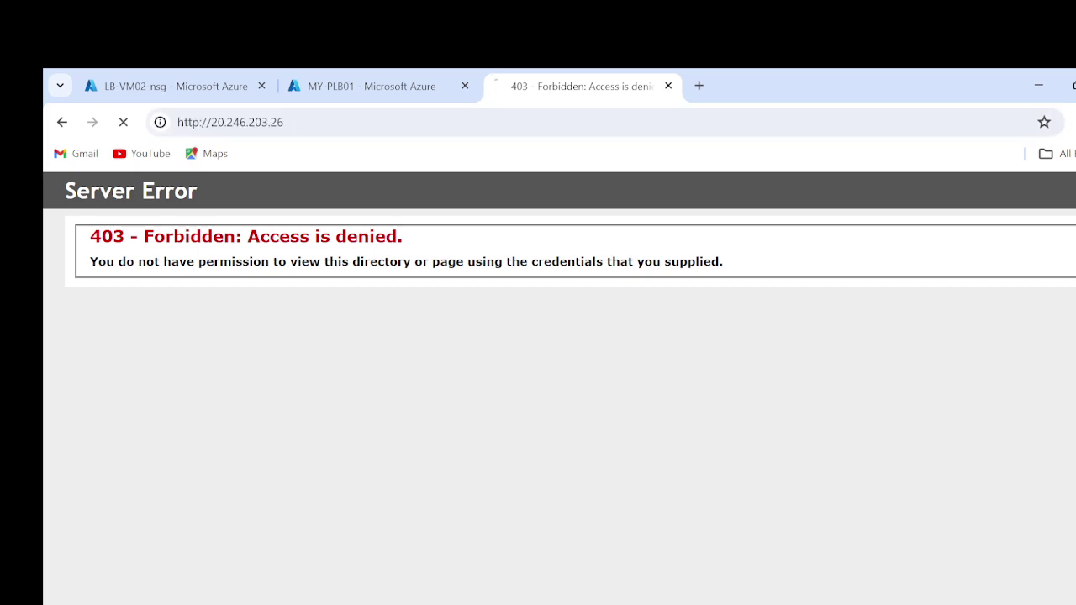
Step: Switch to the LB-VM02 remote desktop session (4.255.98.137) and close its Windows Defender Firewall window
right_click(498, 122)
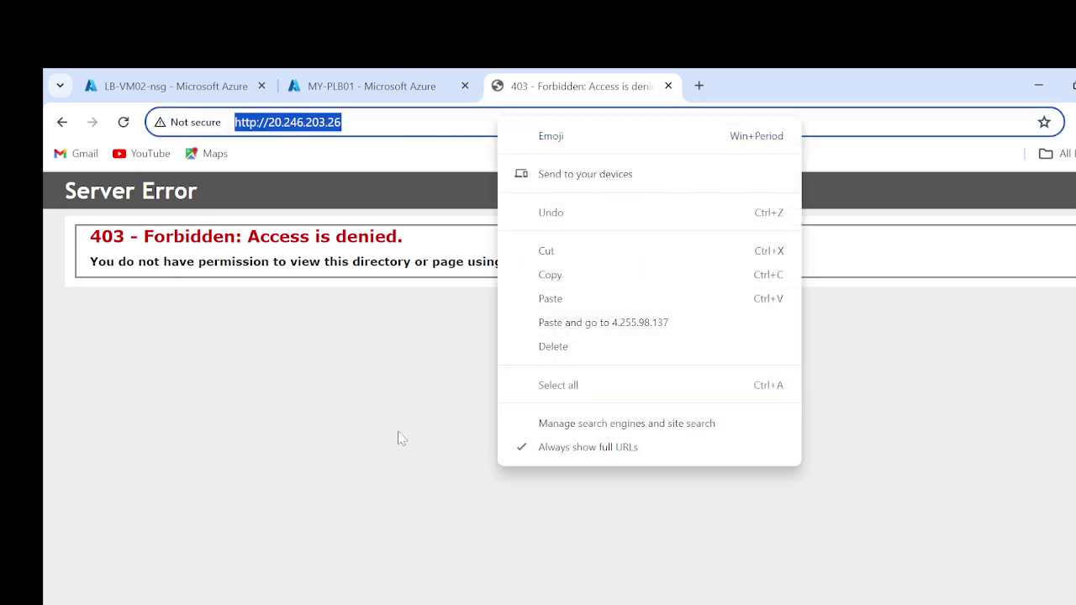
click(383, 466)
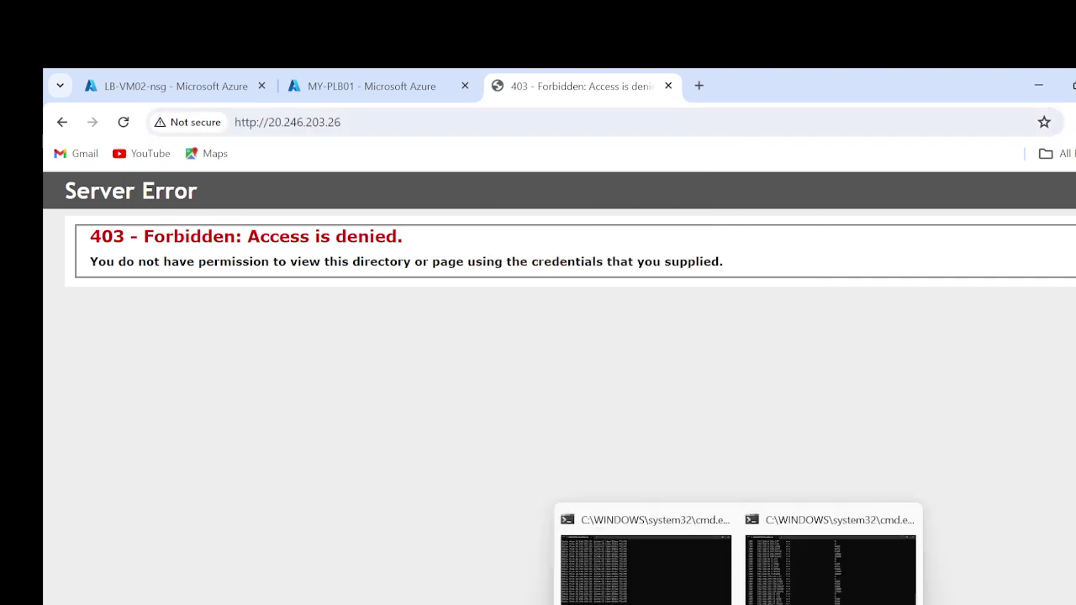
mouse_move(776, 604)
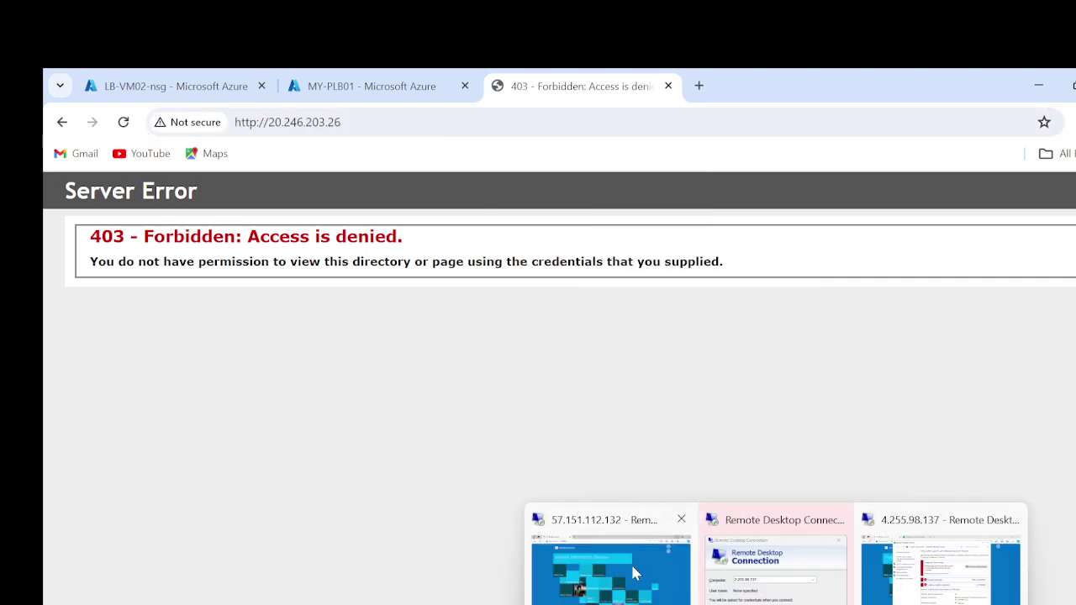
mouse_move(633, 568)
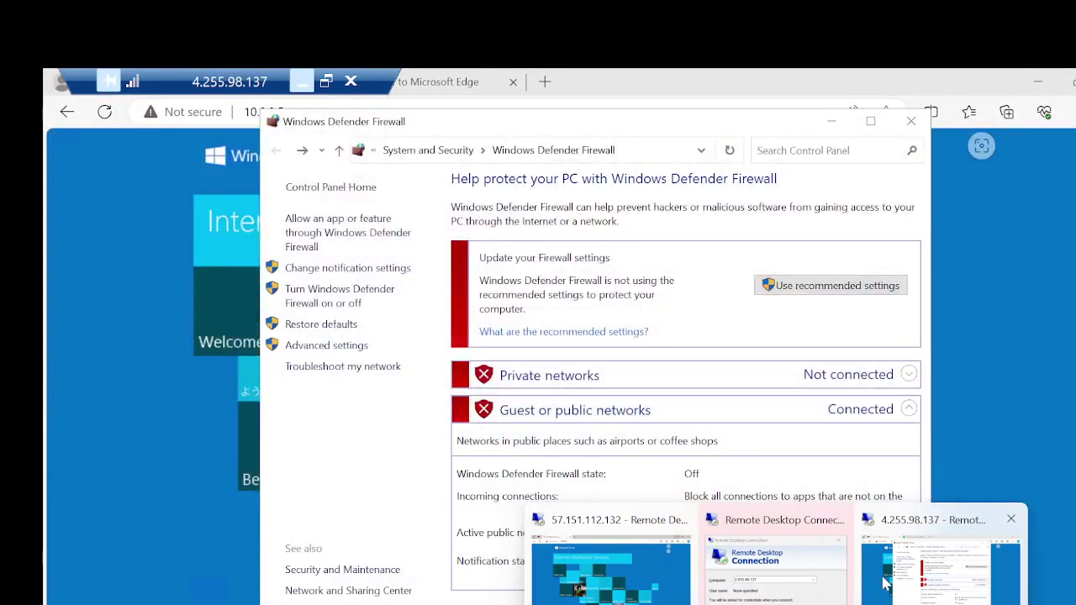
click(883, 582)
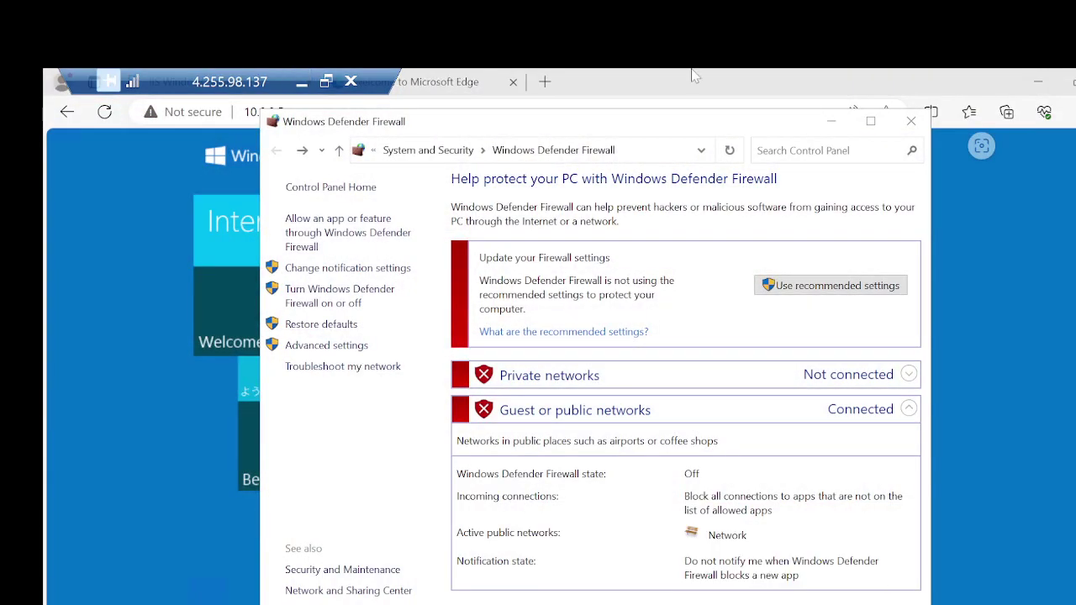
click(909, 126)
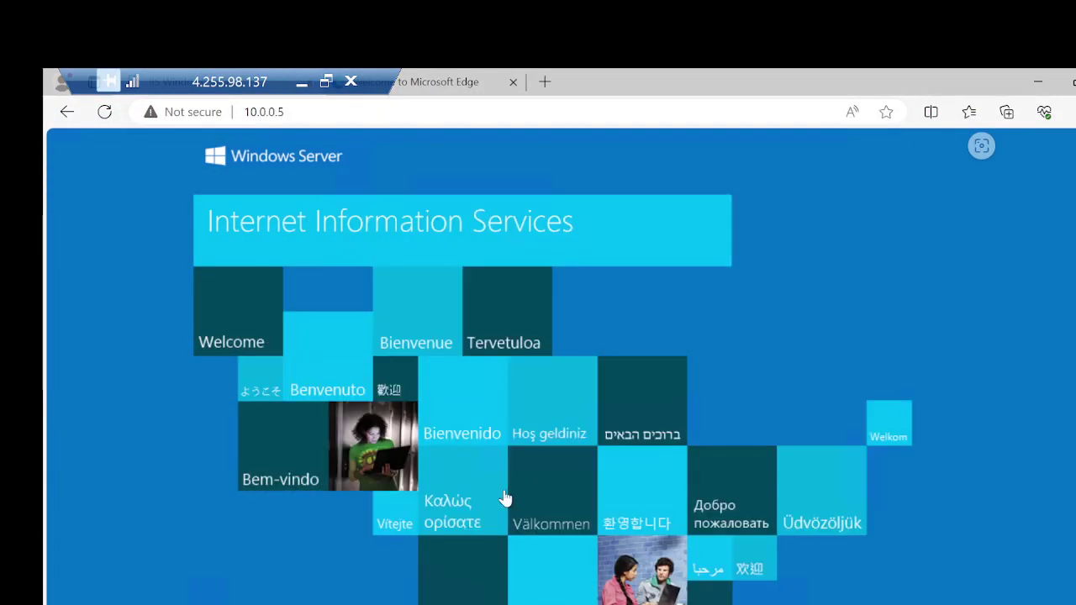
click(579, 486)
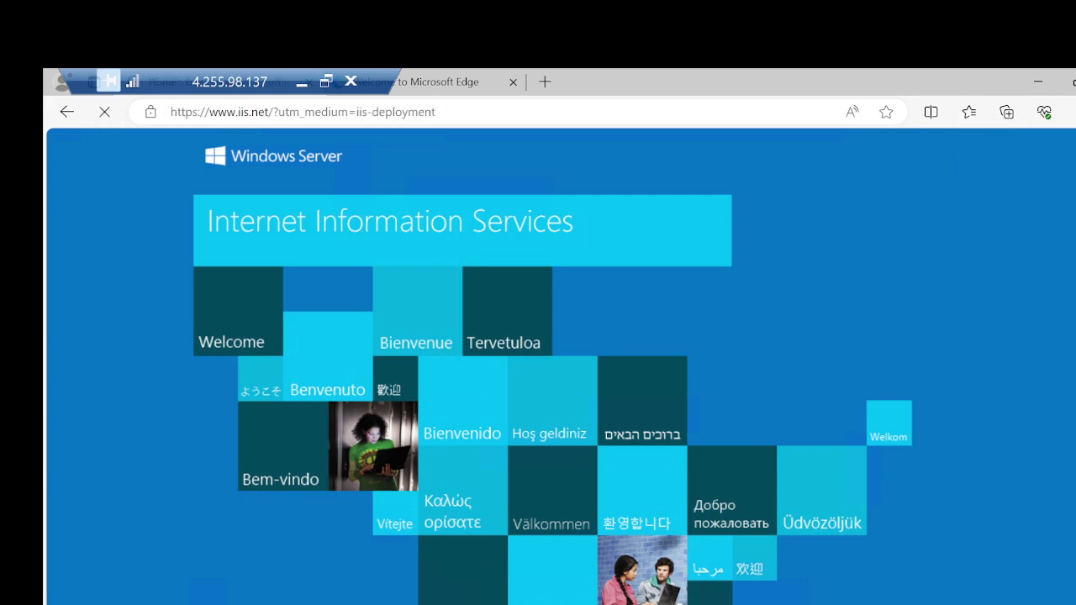
Step: Open the IIS web root folder C:\inetpub\wwwroot on LB-VM02
key(super+r)
text(cmd)
key(Return)
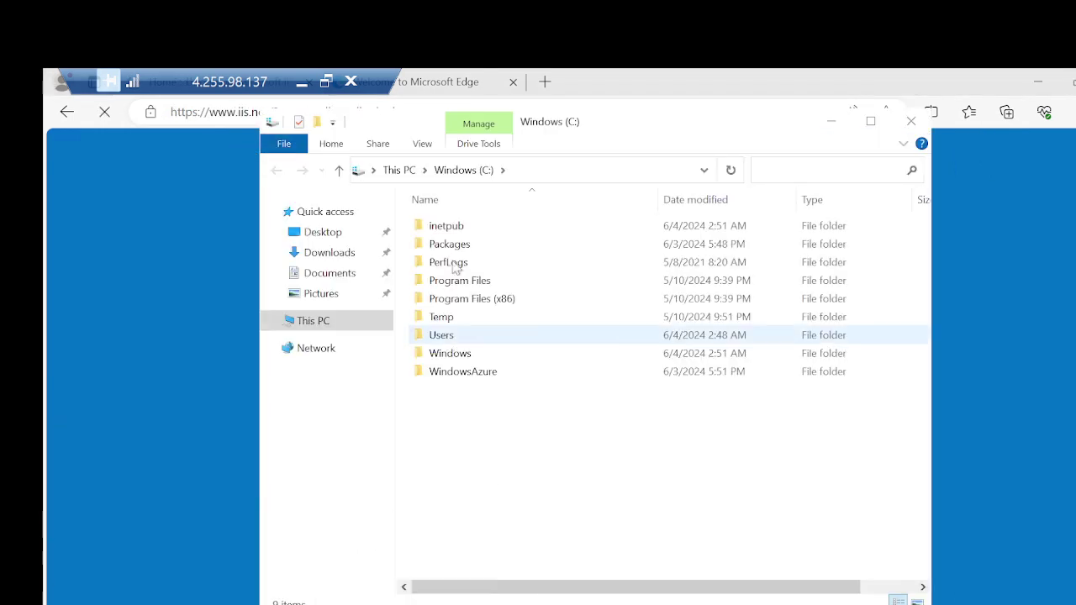
double_click(451, 230)
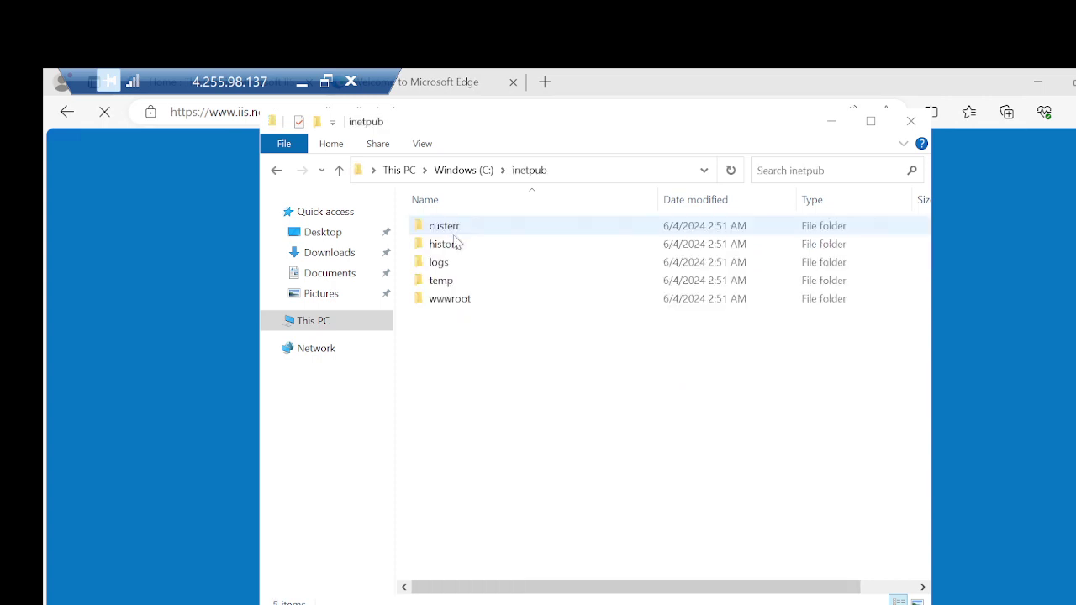
double_click(436, 305)
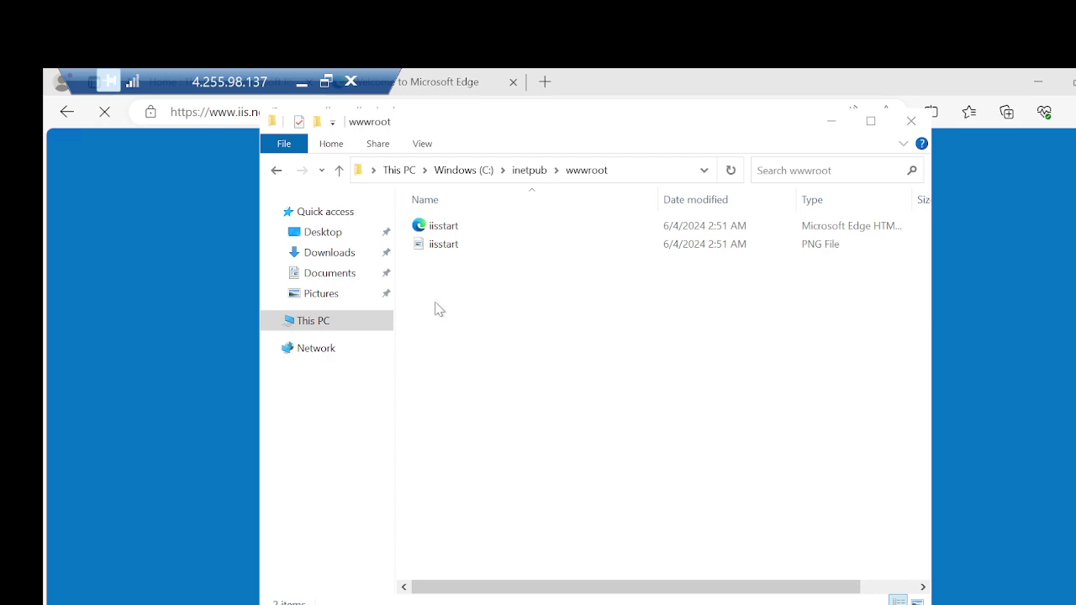
Step: View the iisstart PNG image and iisstart.htm page in wwwroot, and close them along with the Edge welcome page
double_click(450, 249)
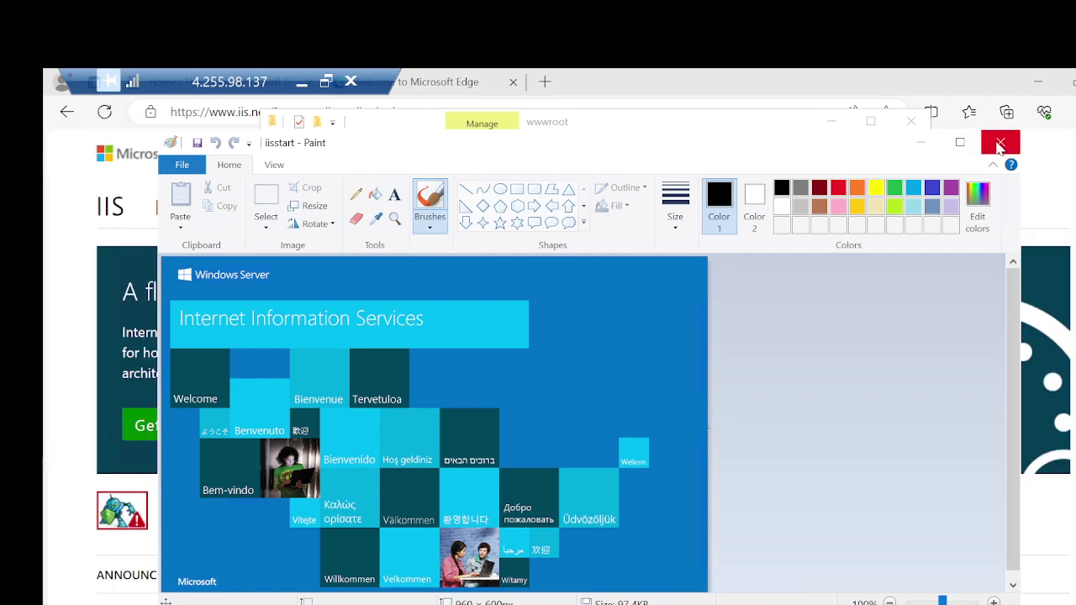
click(1000, 146)
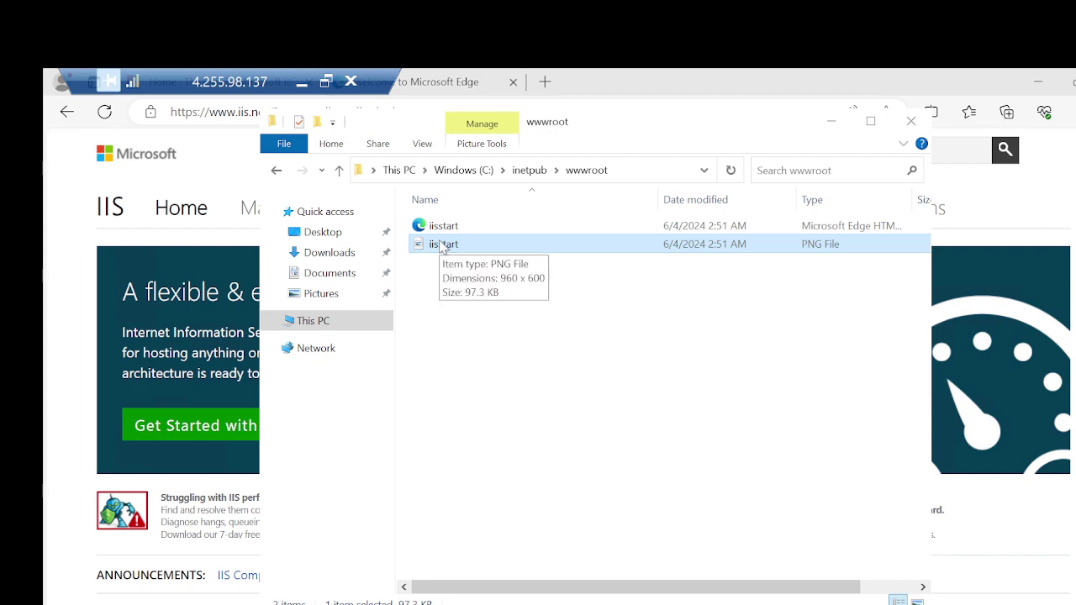
double_click(449, 231)
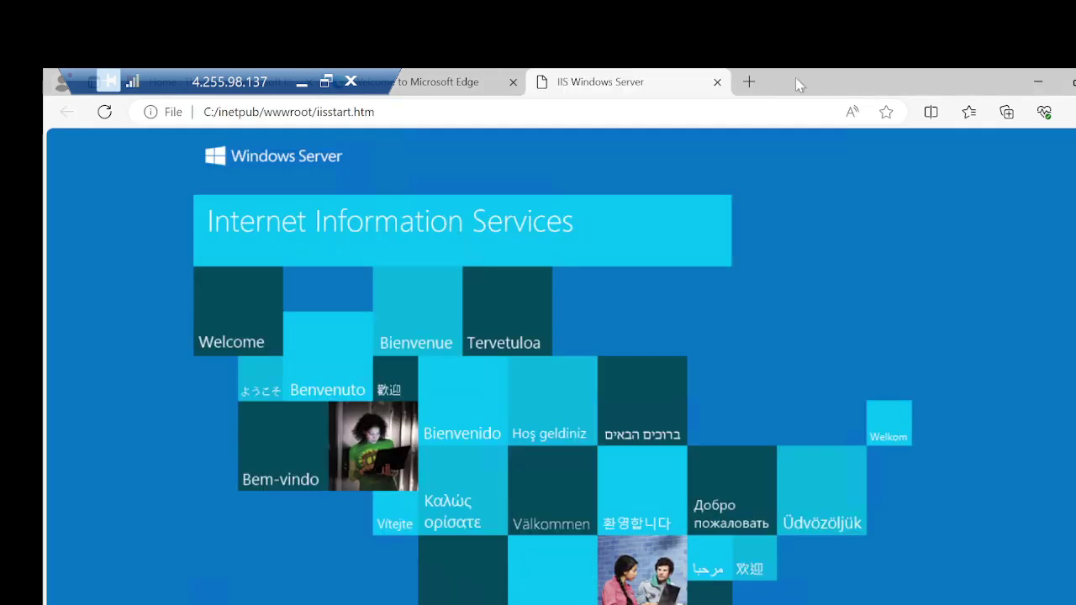
click(717, 83)
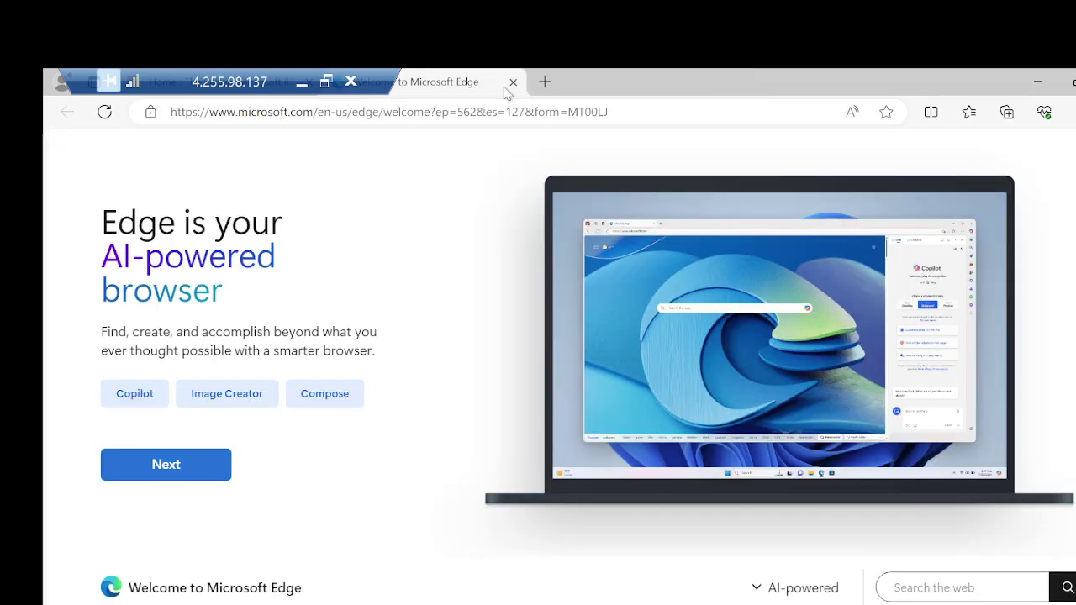
click(512, 83)
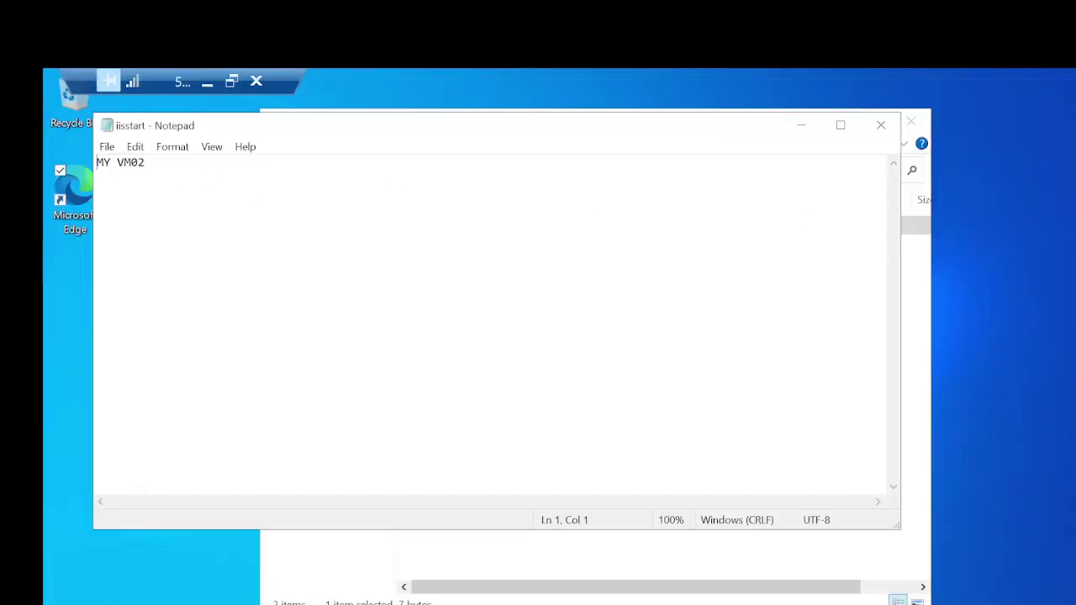
Step: Replace the contents of iisstart.htm on LB-VM01 with "THIS IS MY VM01 BEHIND THE LOAD BALANCER", save and close the file
drag(144, 162, 95, 163)
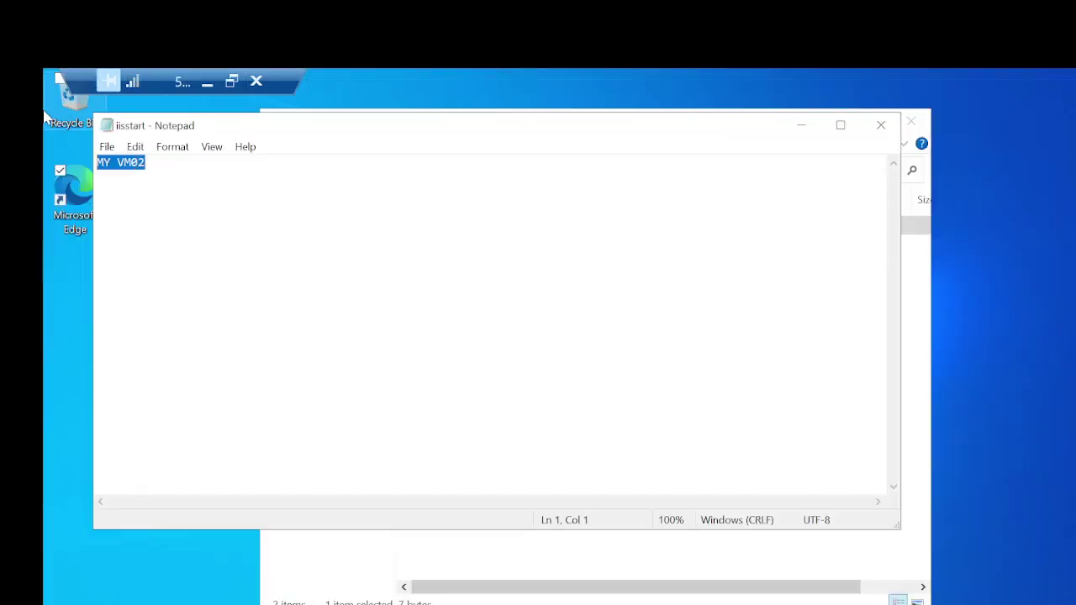
text(THis)
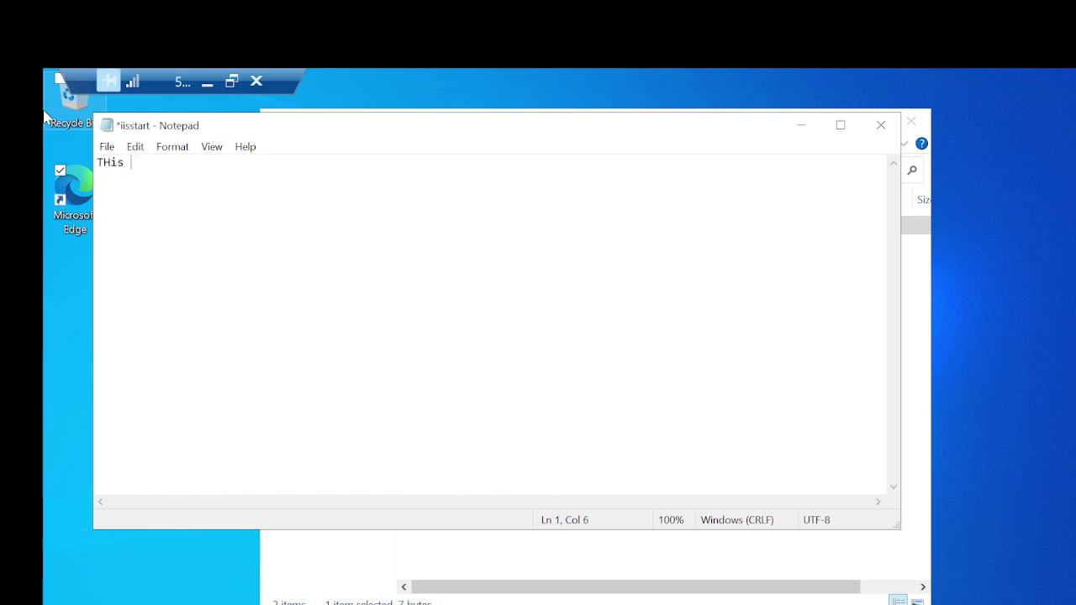
text(HIS IS MY VM0)
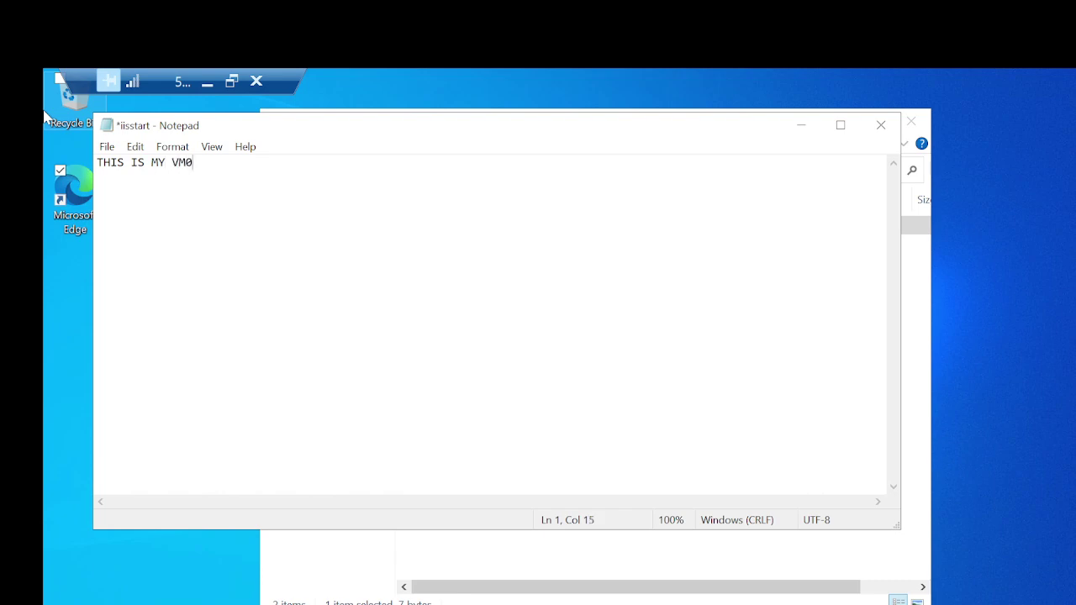
text(1 BEH)
key(BackSpace)
text(IND)
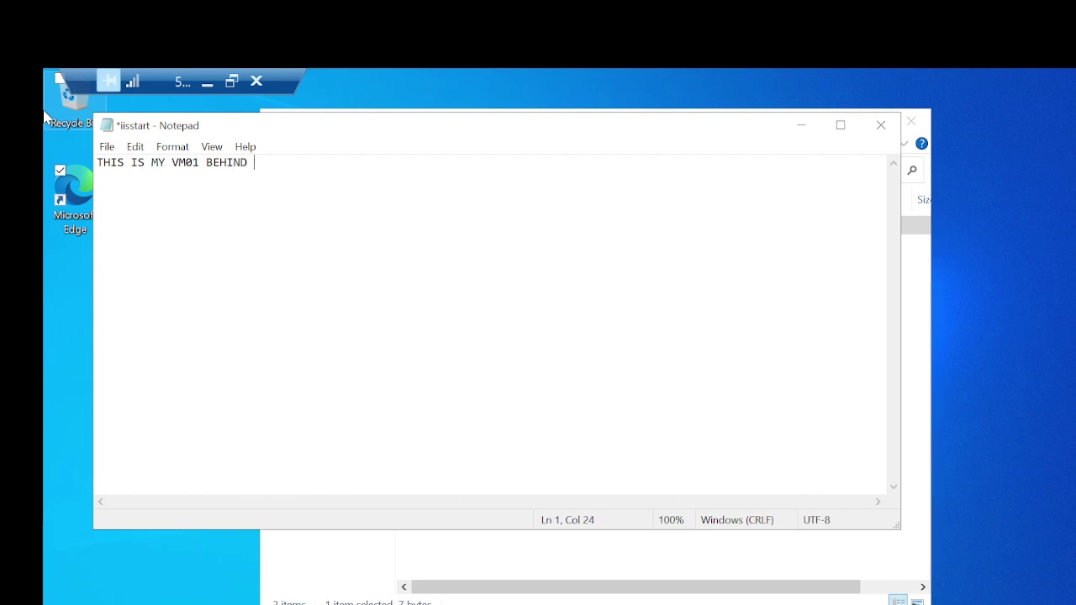
text( THE LOAD)
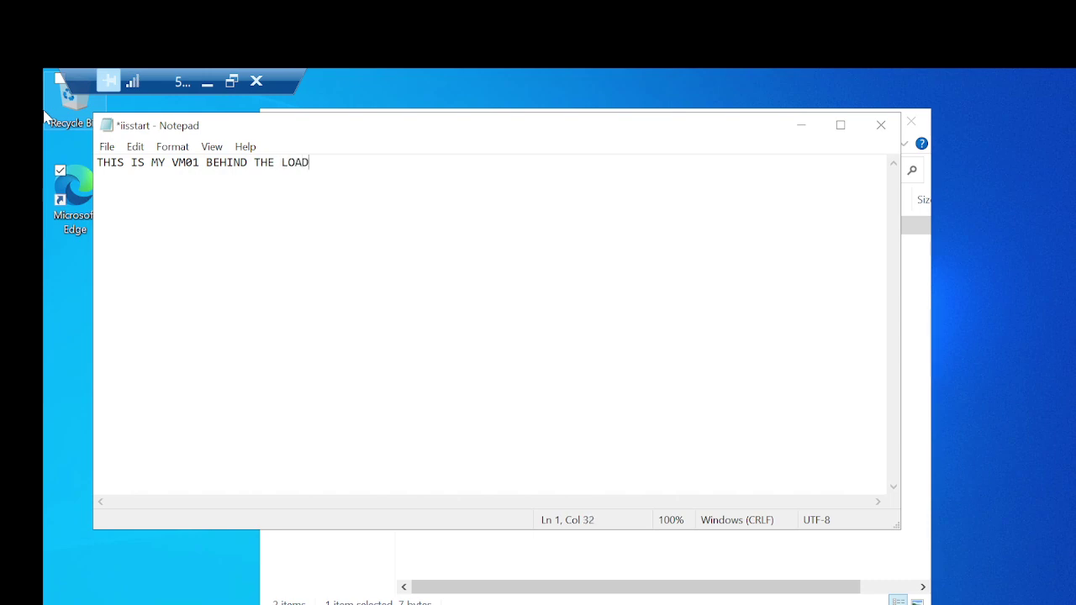
text(BALANCER)
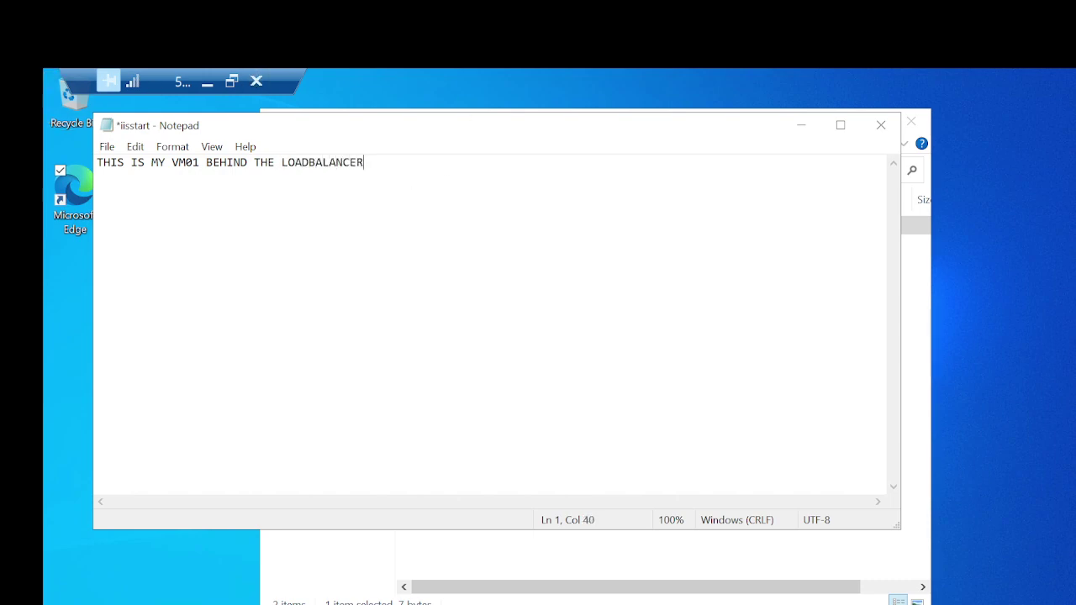
click(316, 163)
click(879, 127)
click(568, 390)
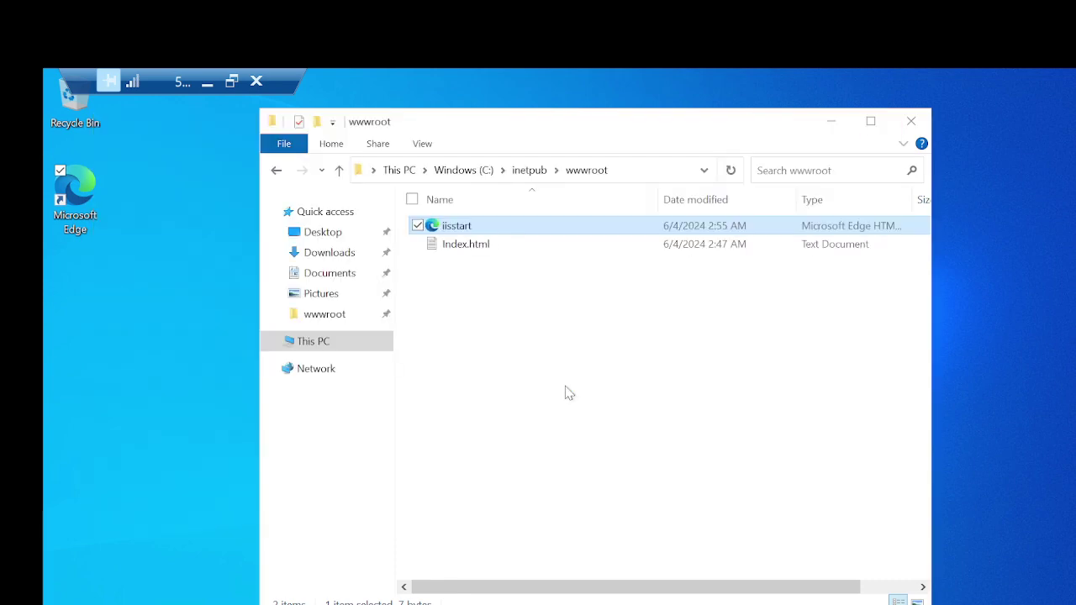
click(461, 246)
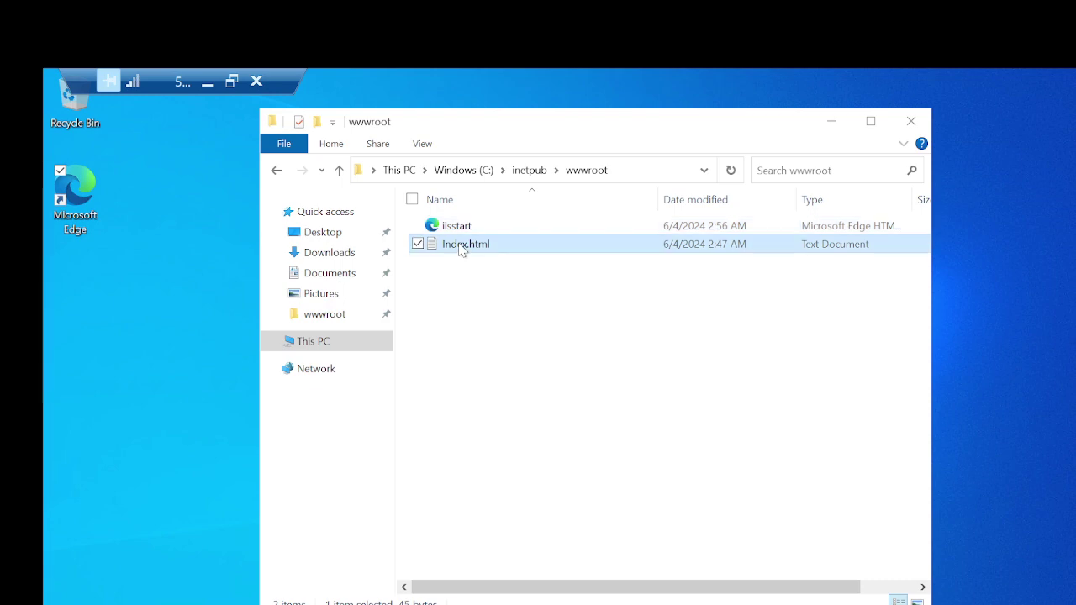
key(Delete)
click(207, 82)
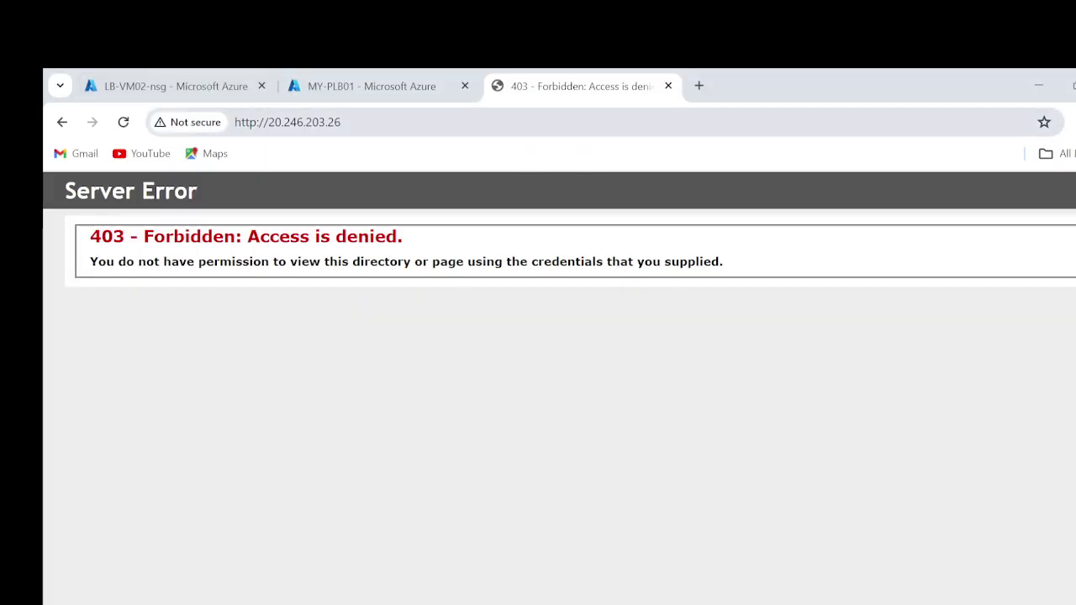
click(543, 122)
key(Return)
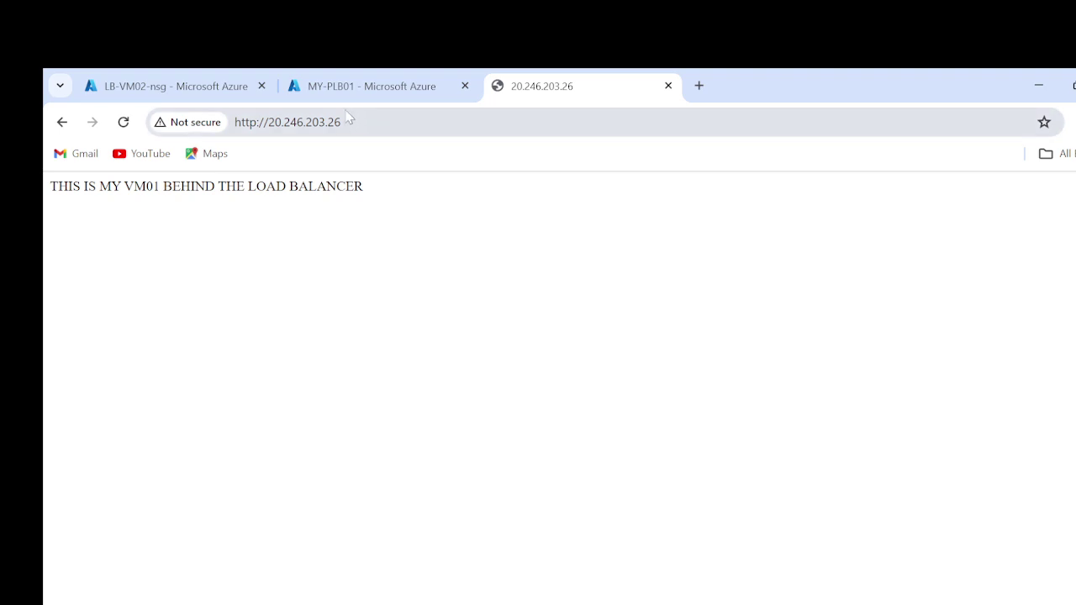
mouse_move(773, 602)
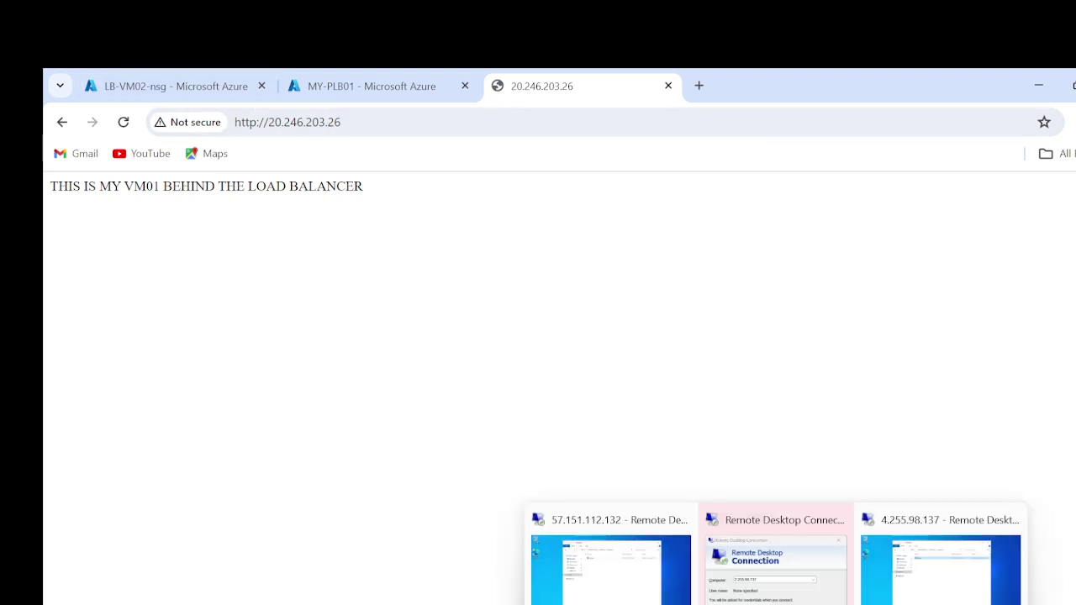
click(933, 581)
right_click(441, 236)
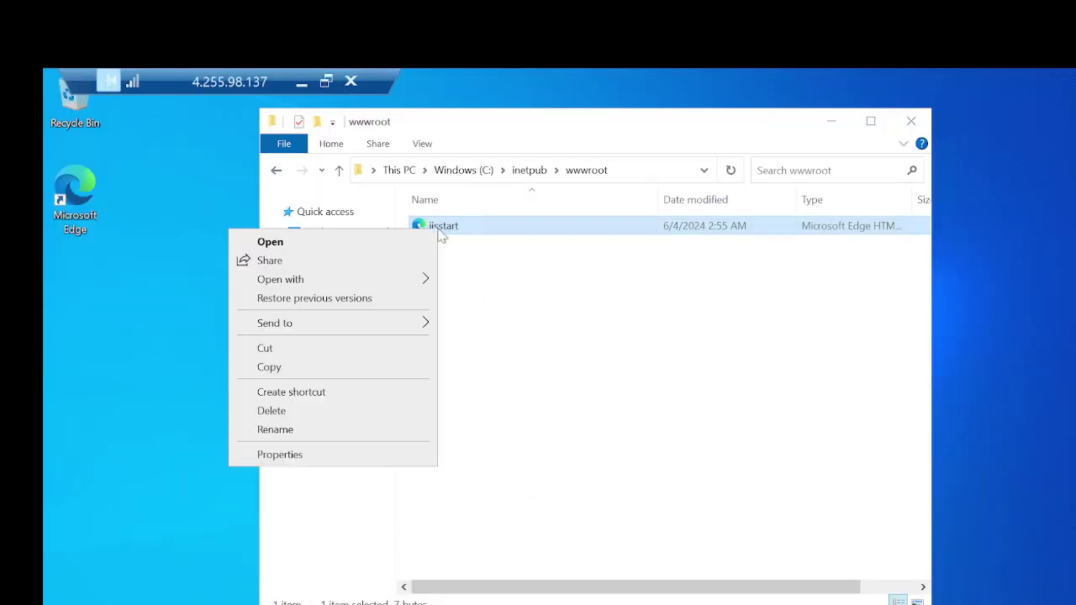
click(301, 81)
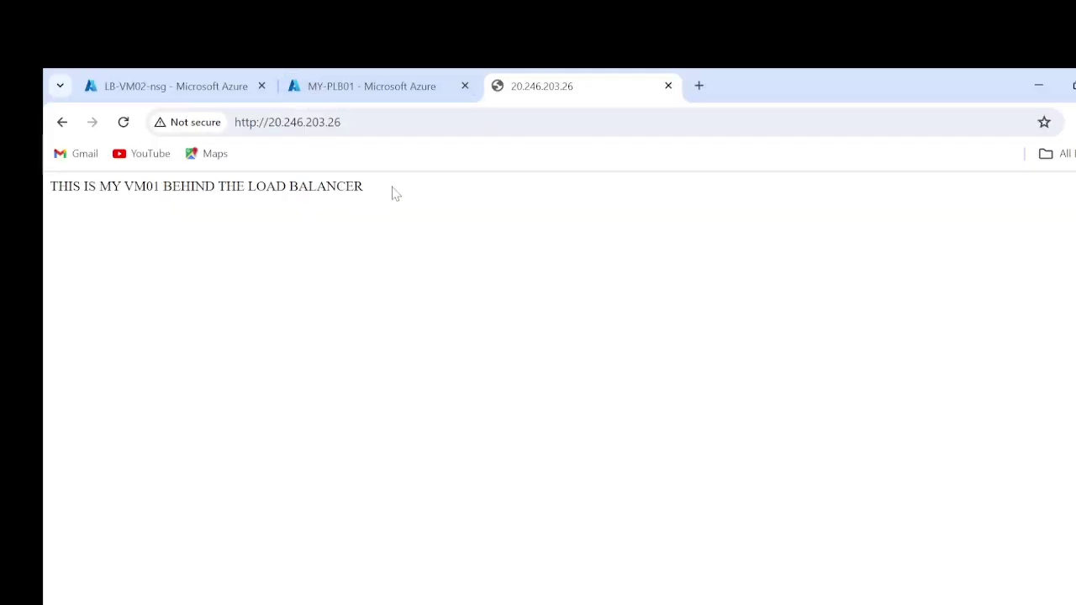
Step: Replace the contents of iisstart.htm on LB-VM02 with "THIS IS MY VM02 BEHIND THE LOAD BALANCER", reusing the VM01 page text, then save and close it
drag(394, 193, 46, 177)
key(ctrl+c)
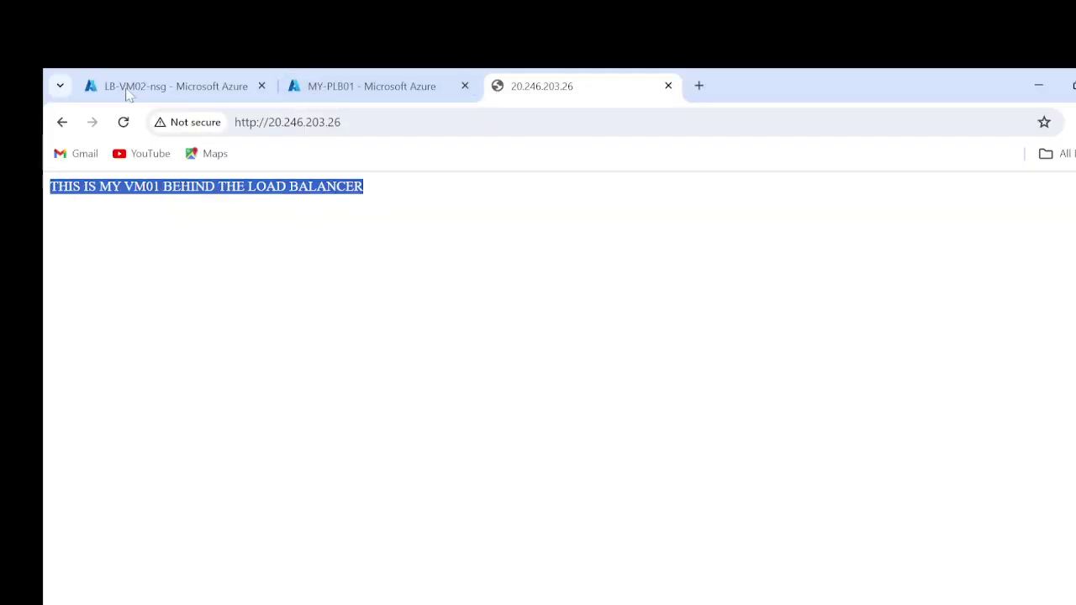
click(937, 587)
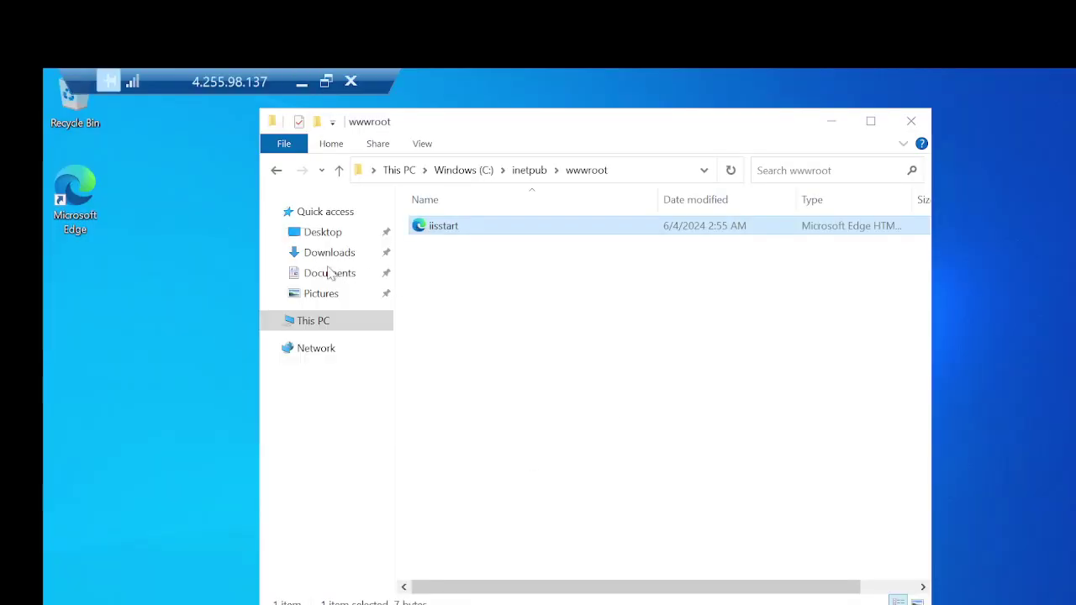
right_click(451, 229)
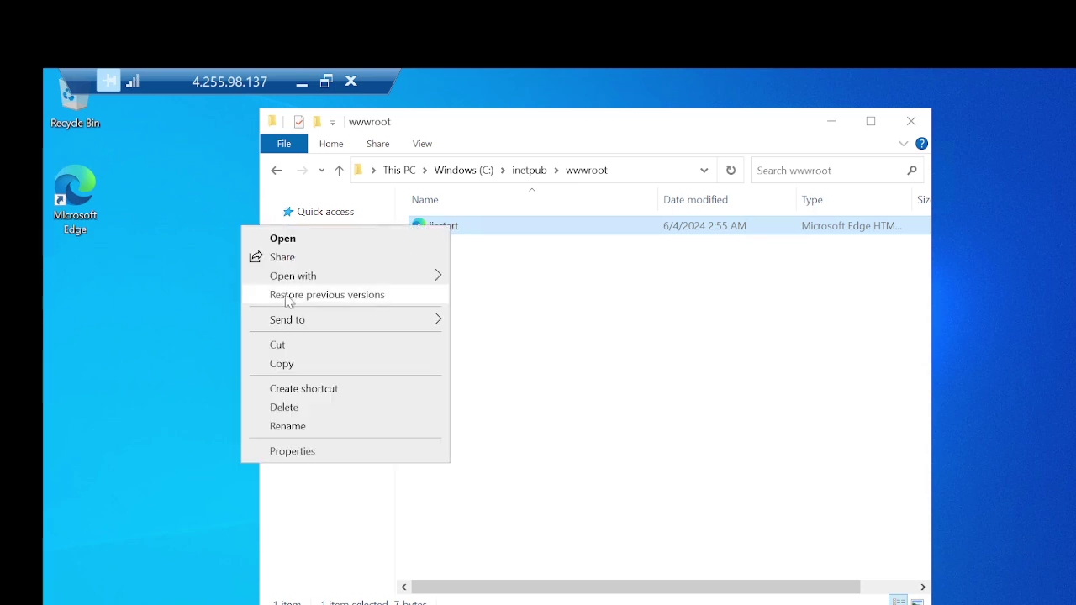
mouse_move(307, 277)
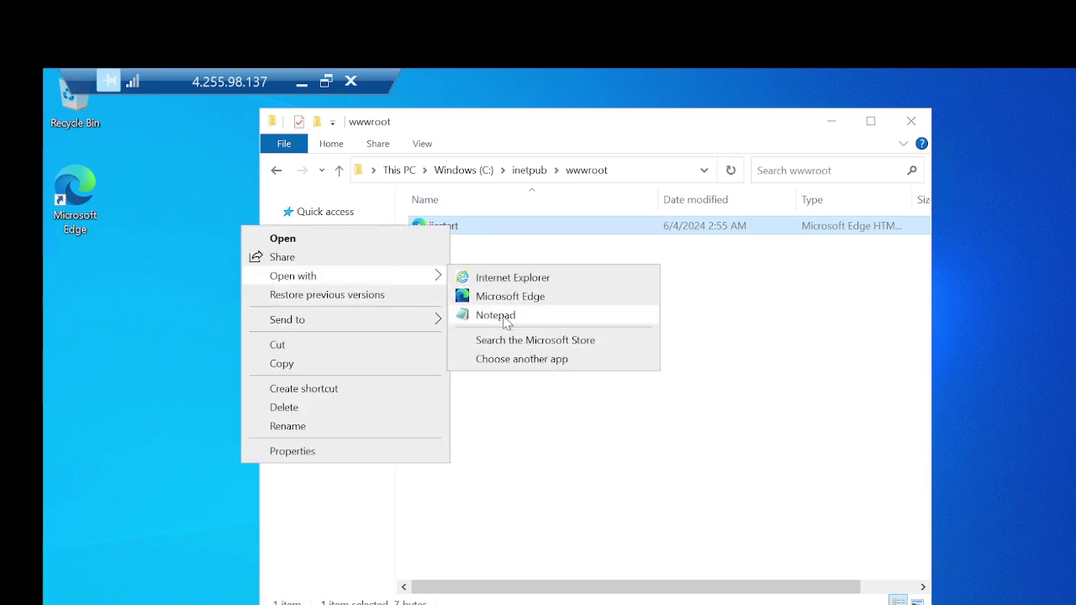
click(496, 315)
key(ctrl+a)
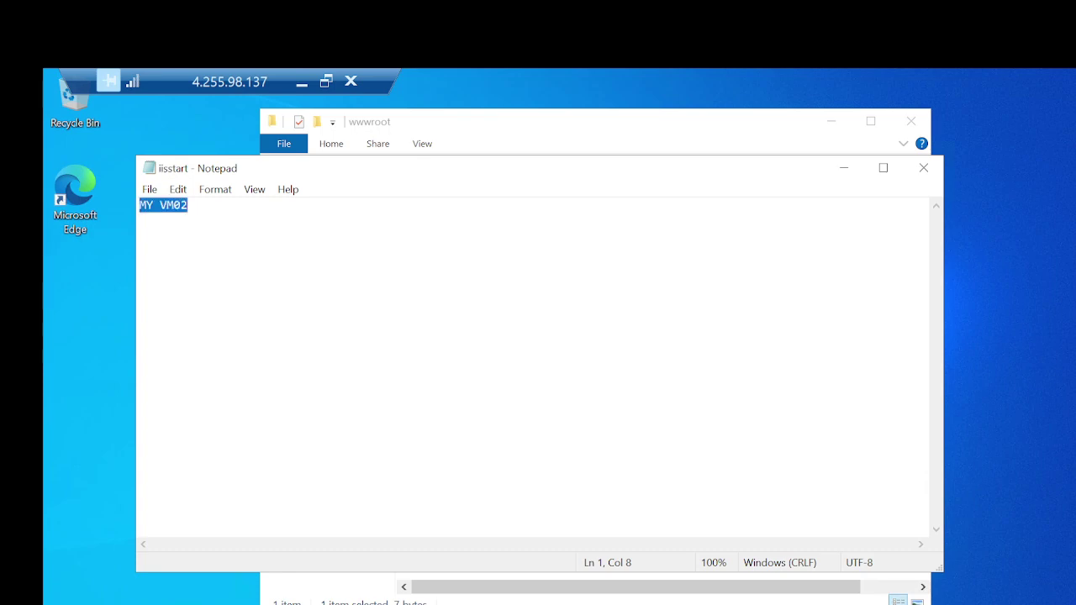
key(ctrl+v)
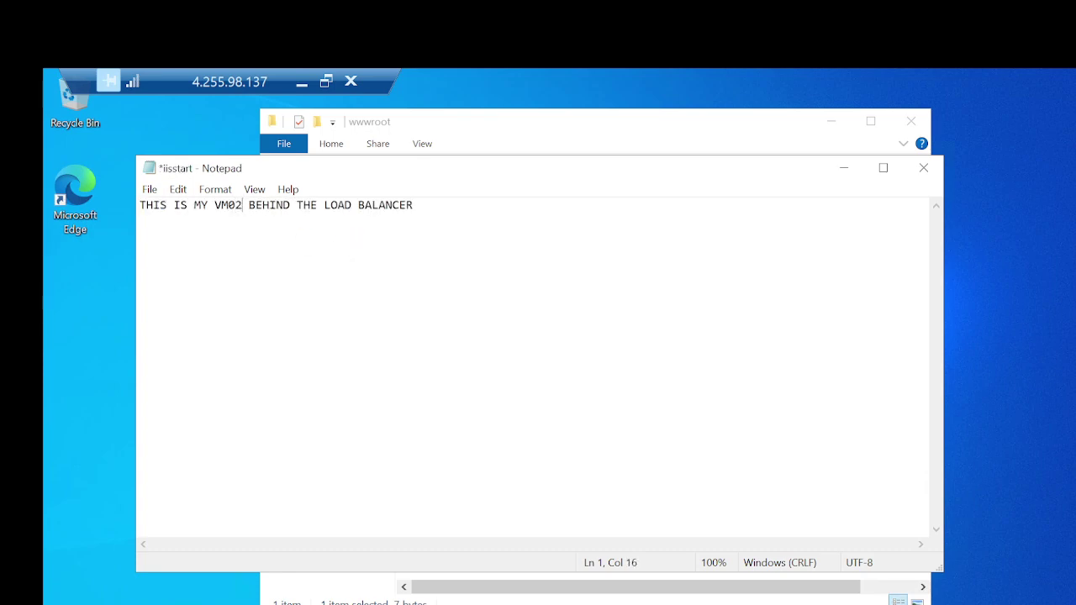
click(923, 167)
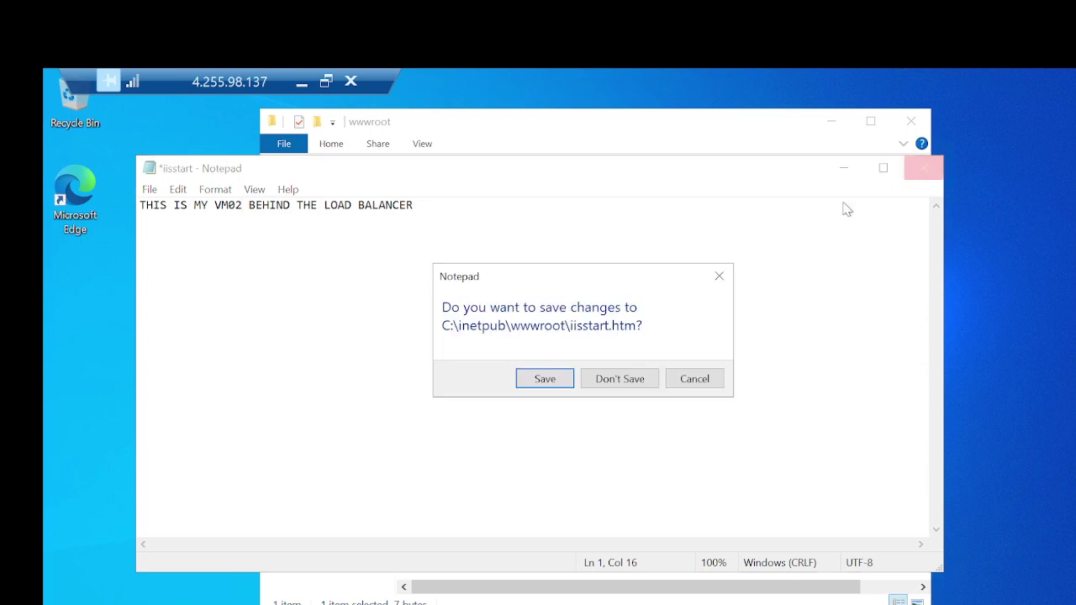
click(541, 379)
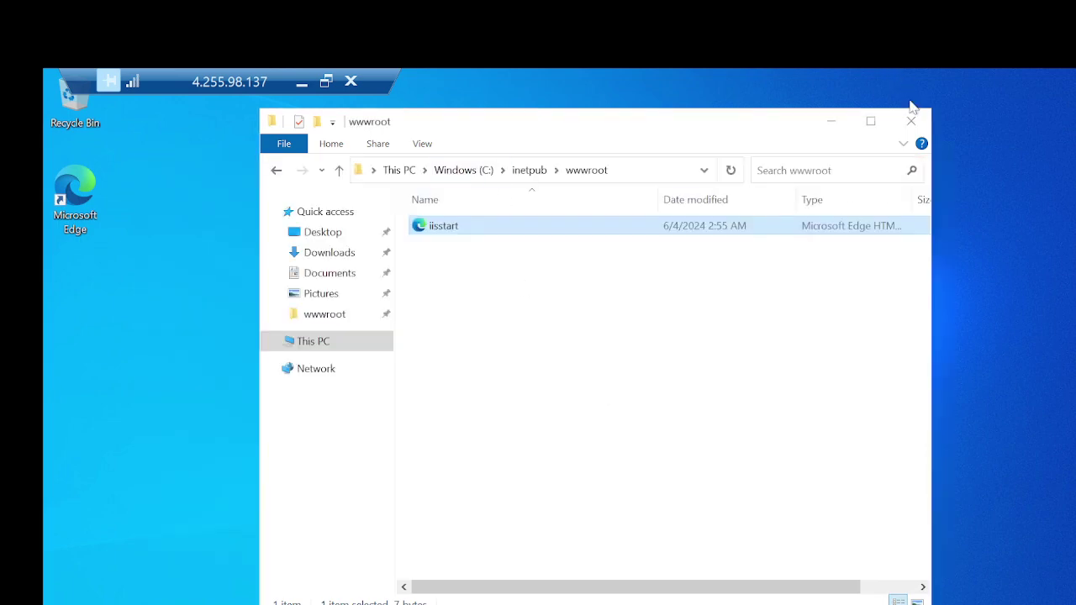
click(914, 123)
click(326, 82)
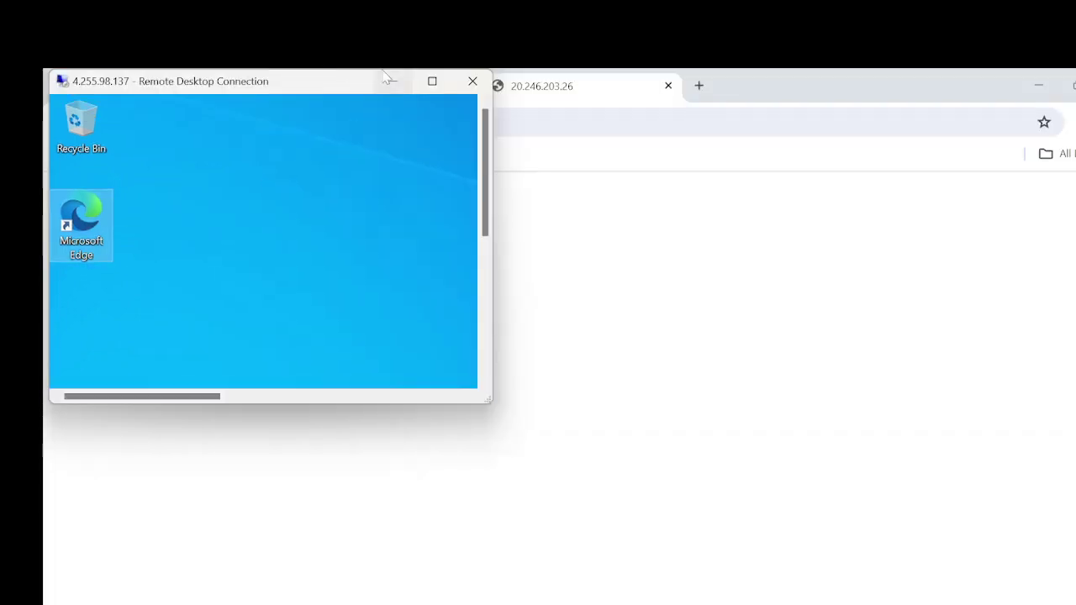
click(446, 84)
click(301, 82)
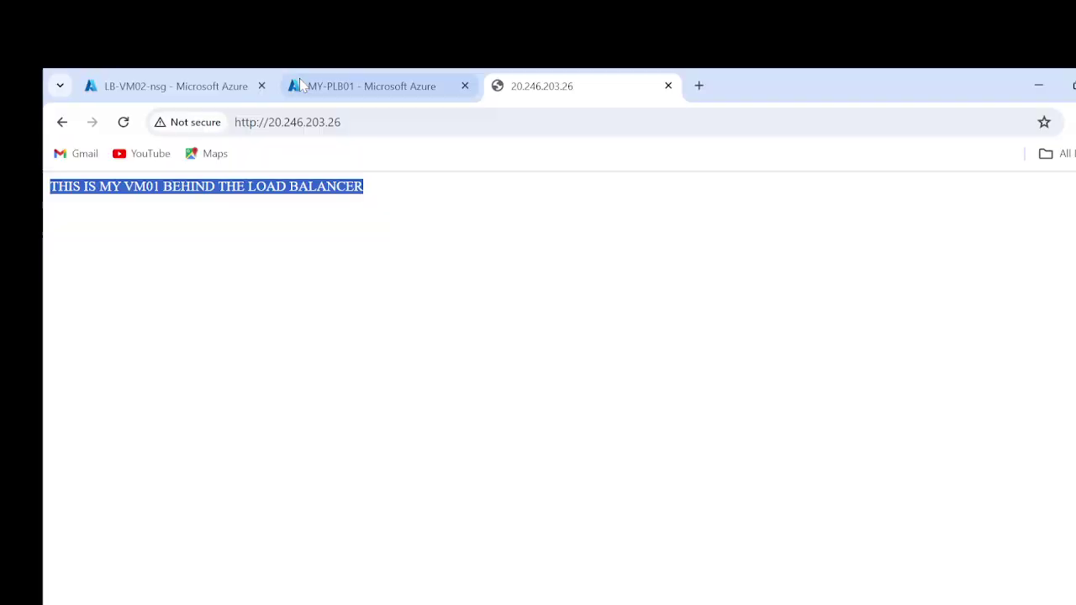
key(ctrl+l)
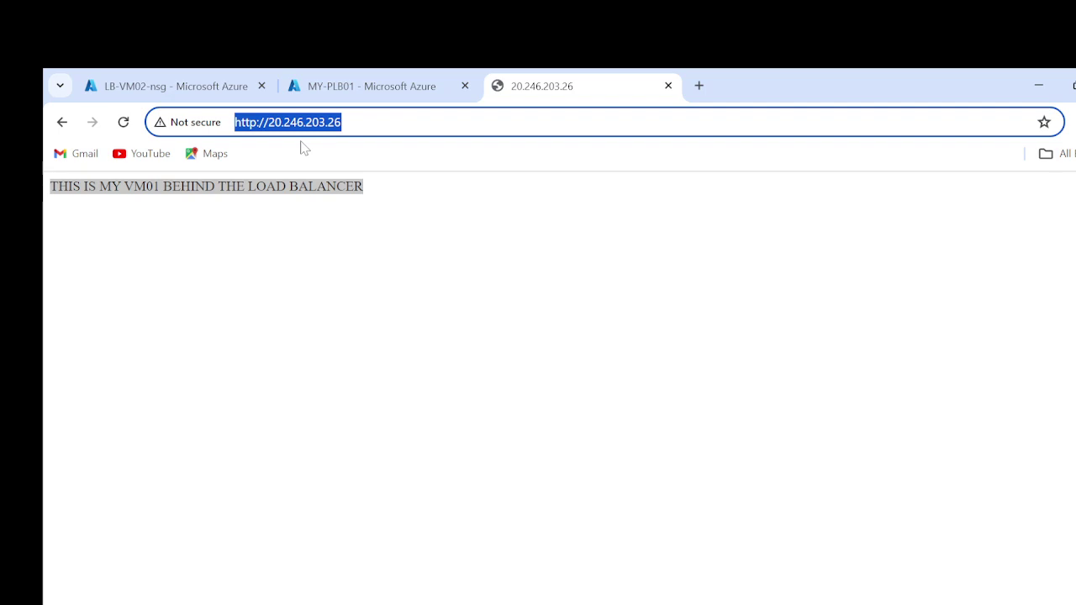
Step: Duplicate the LB-VM02-nsg portal page and open LB-VM01 from the virtual machines list in the original one
click(118, 85)
right_click(118, 86)
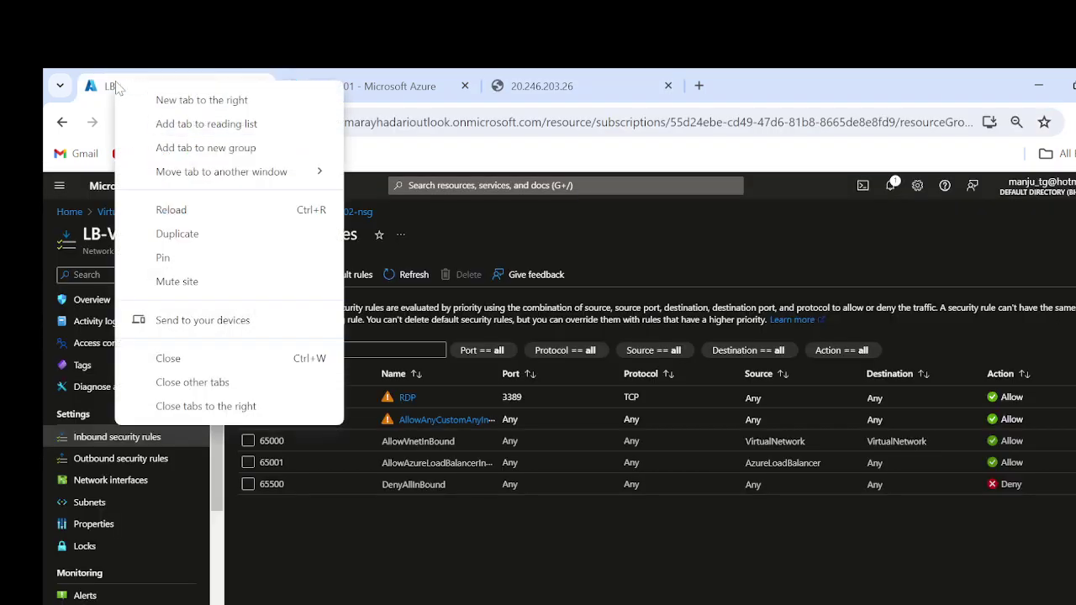
click(174, 240)
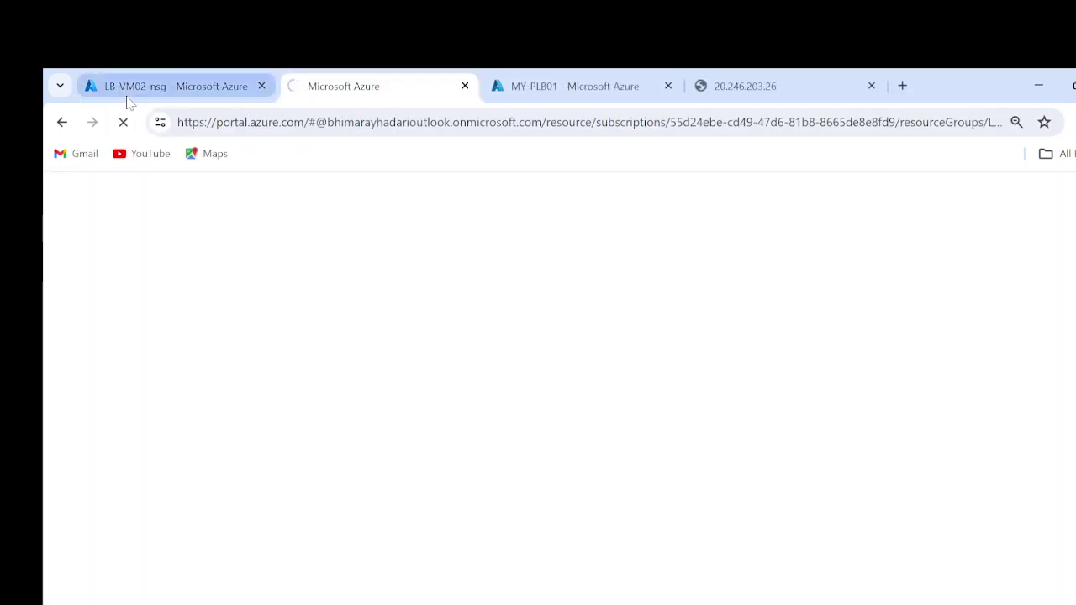
click(126, 87)
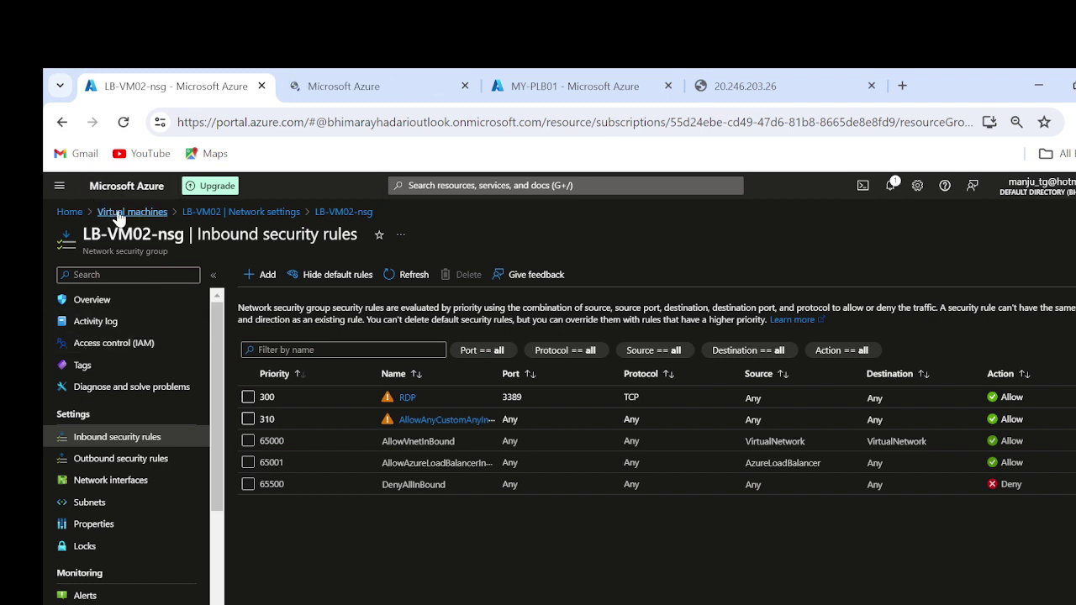
click(118, 212)
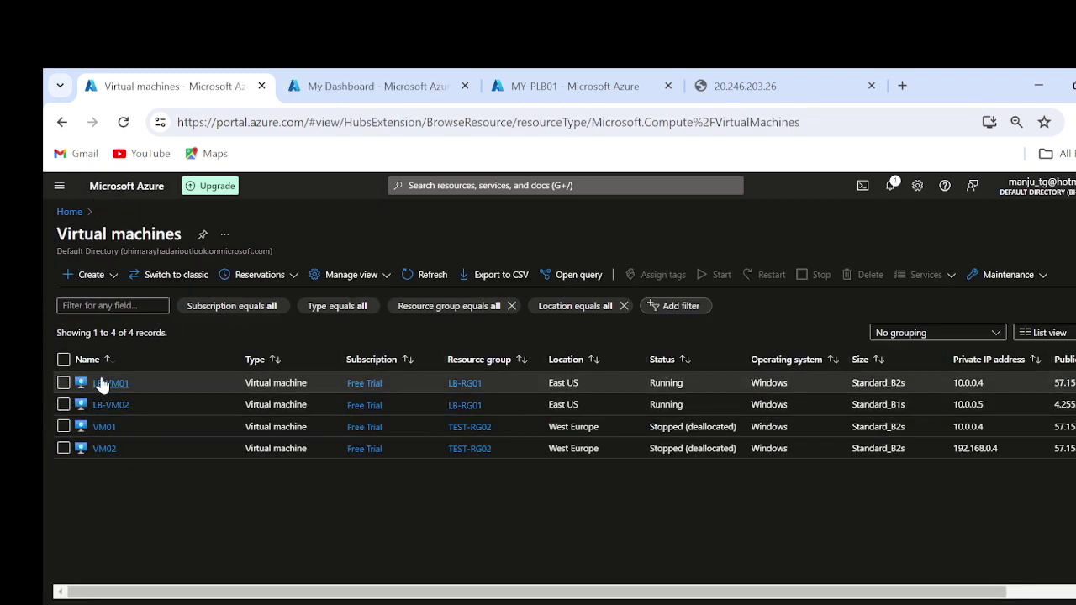
click(101, 384)
Step: Open LB-VM02's overview from the virtual machines list in the duplicated portal page
click(303, 86)
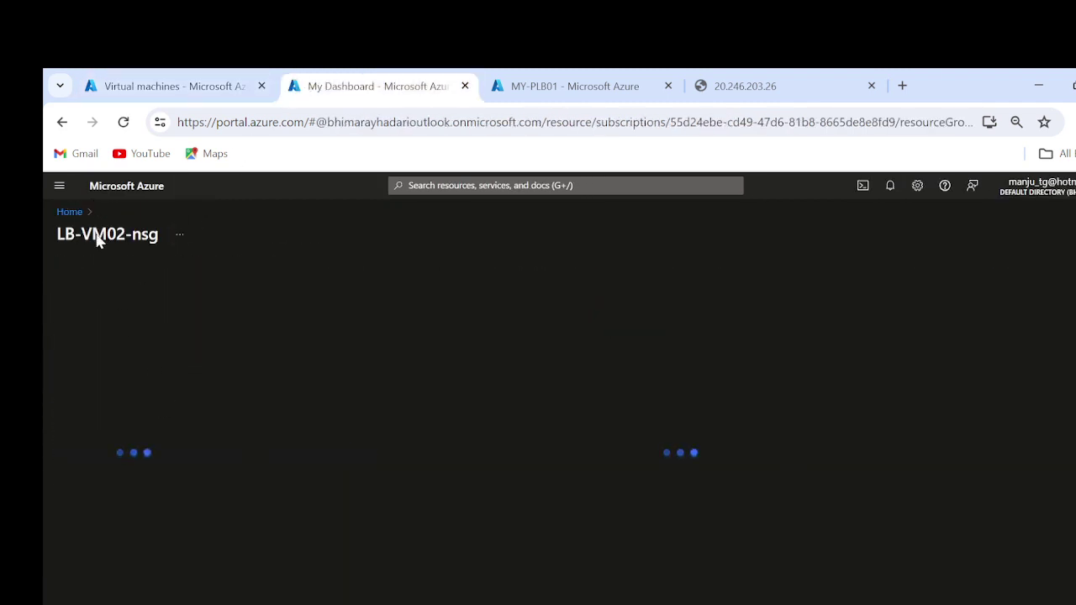
click(70, 212)
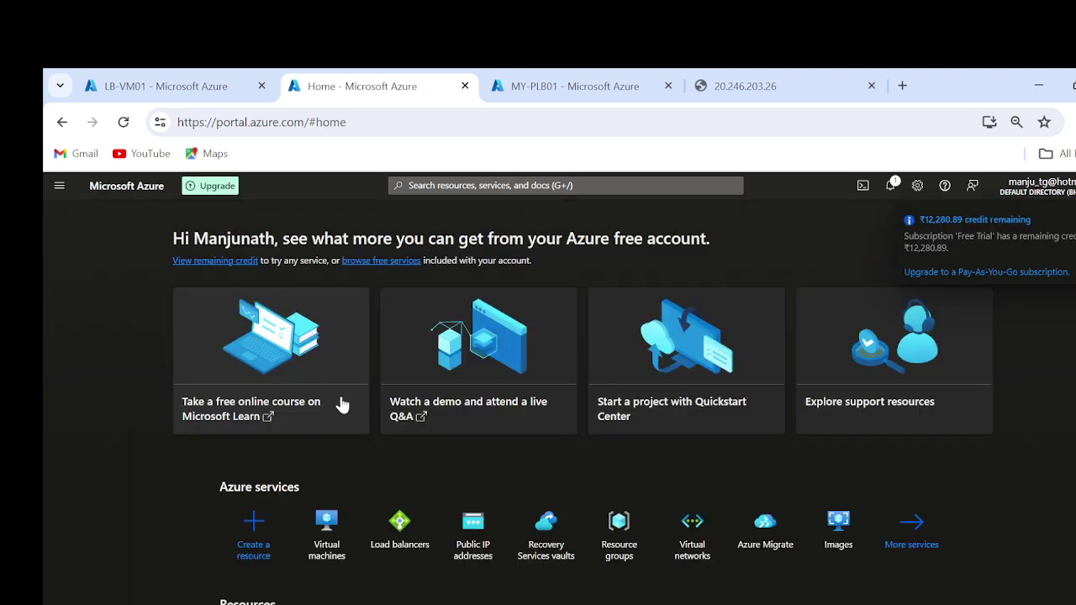
click(334, 518)
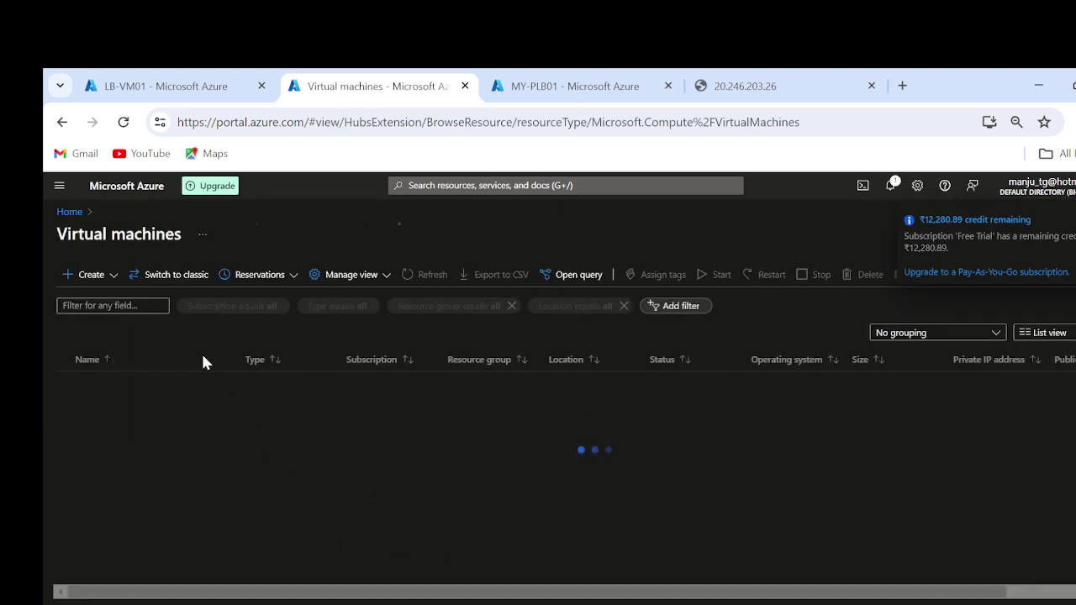
click(102, 404)
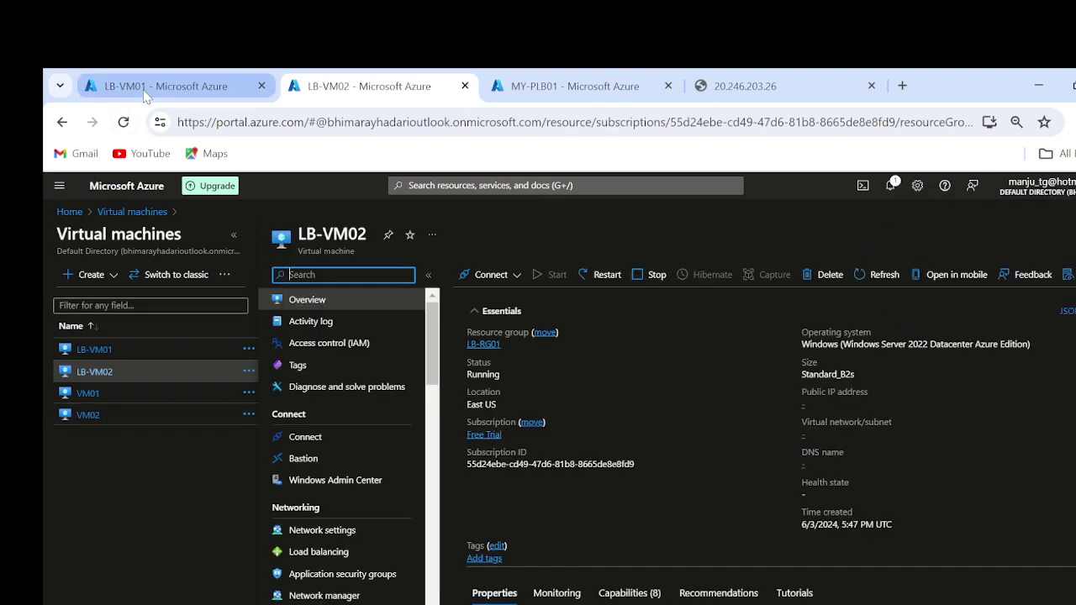
Step: Review MY-PLB01's frontend IP configuration and glance at the remote desktops of LB-VM01 and LB-VM02
click(554, 87)
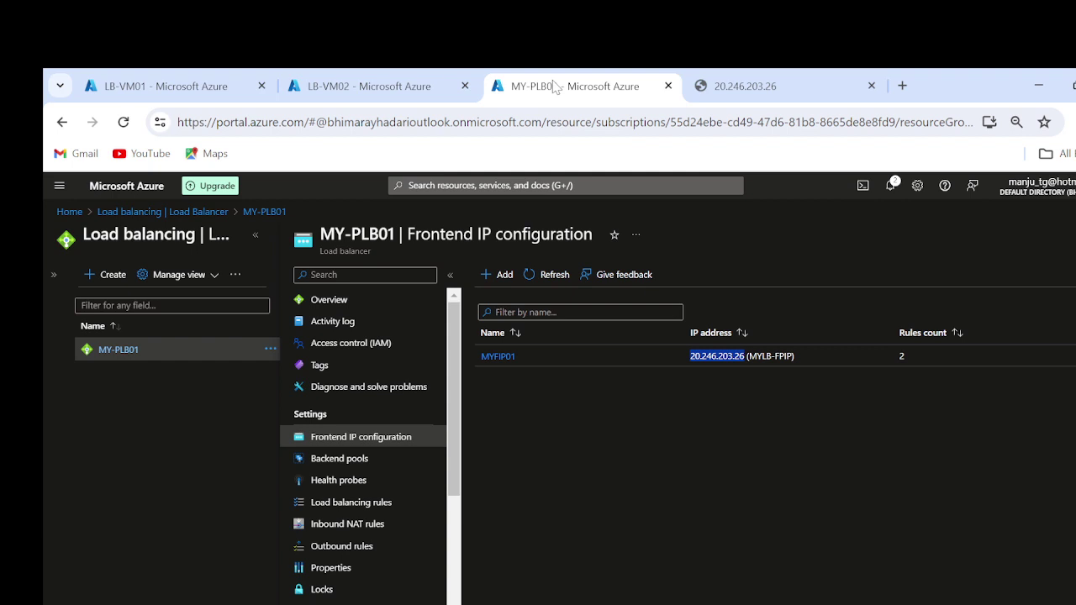
click(686, 425)
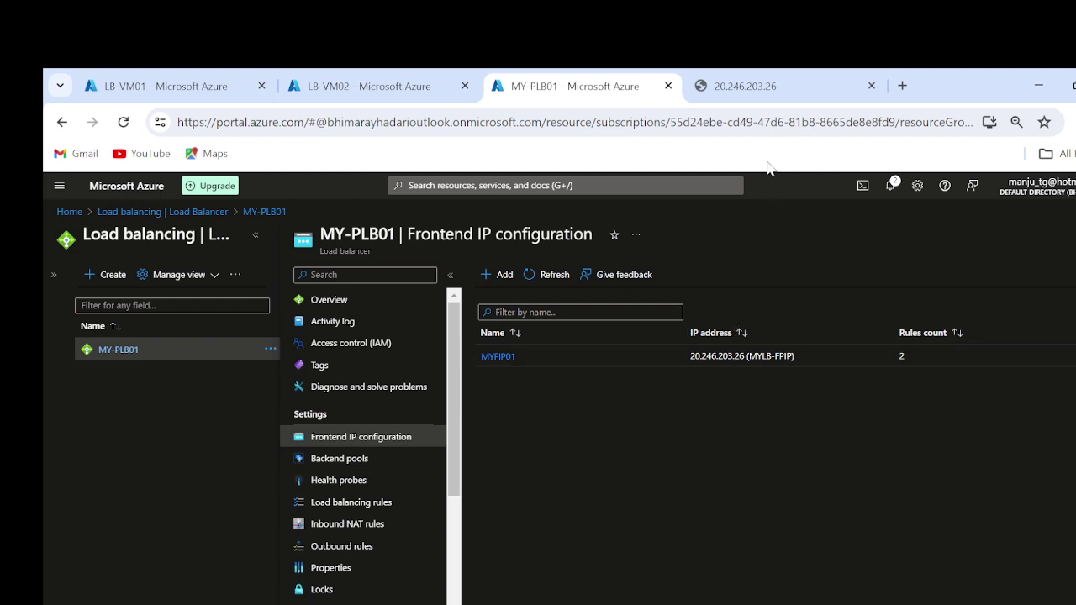
mouse_move(776, 604)
click(611, 565)
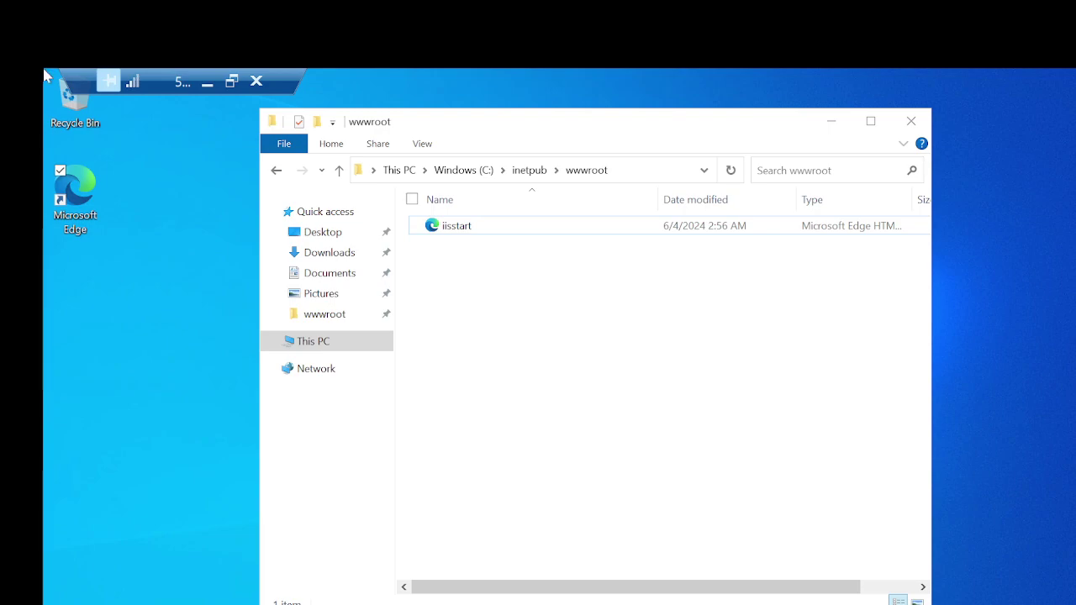
click(206, 82)
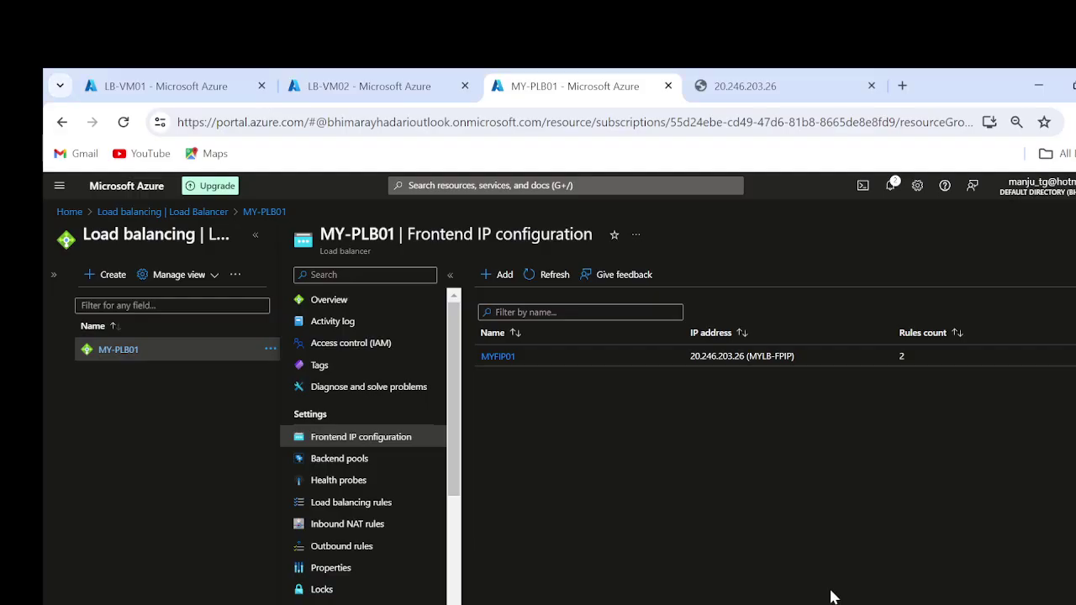
mouse_move(832, 601)
click(904, 601)
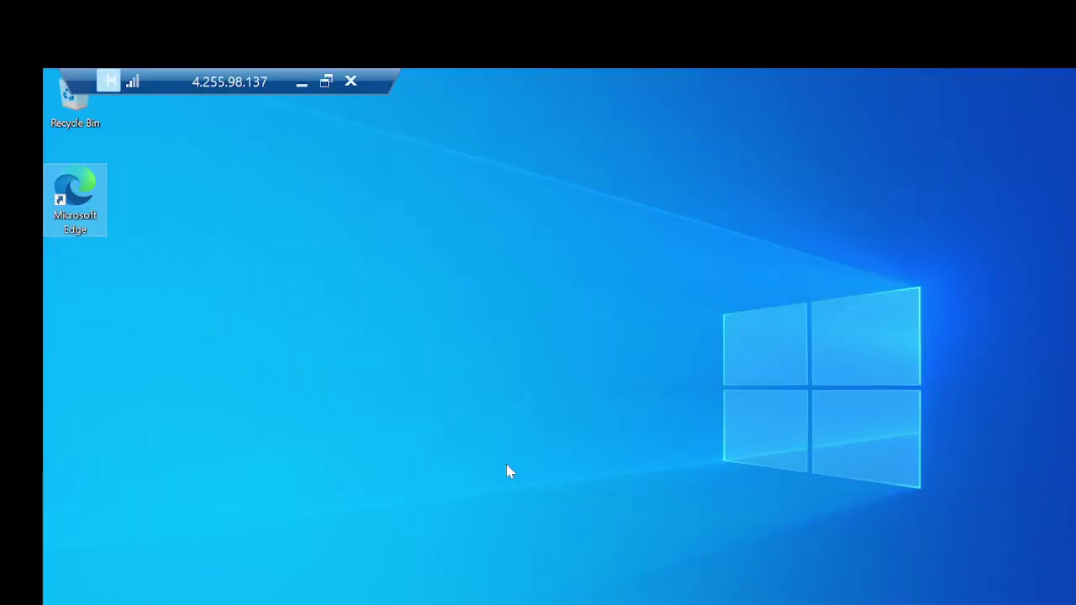
click(301, 86)
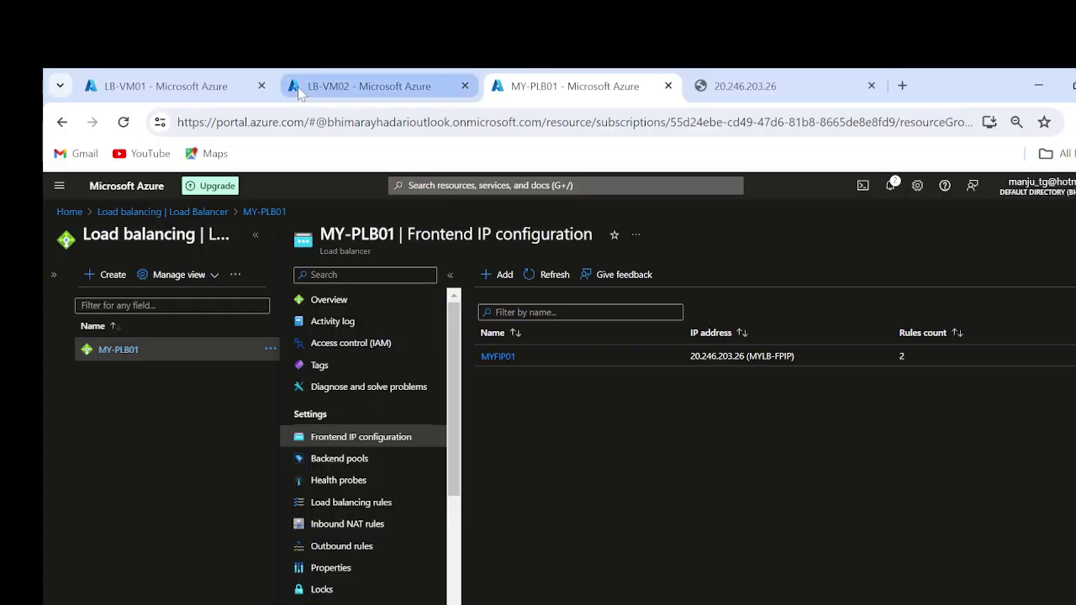
click(724, 93)
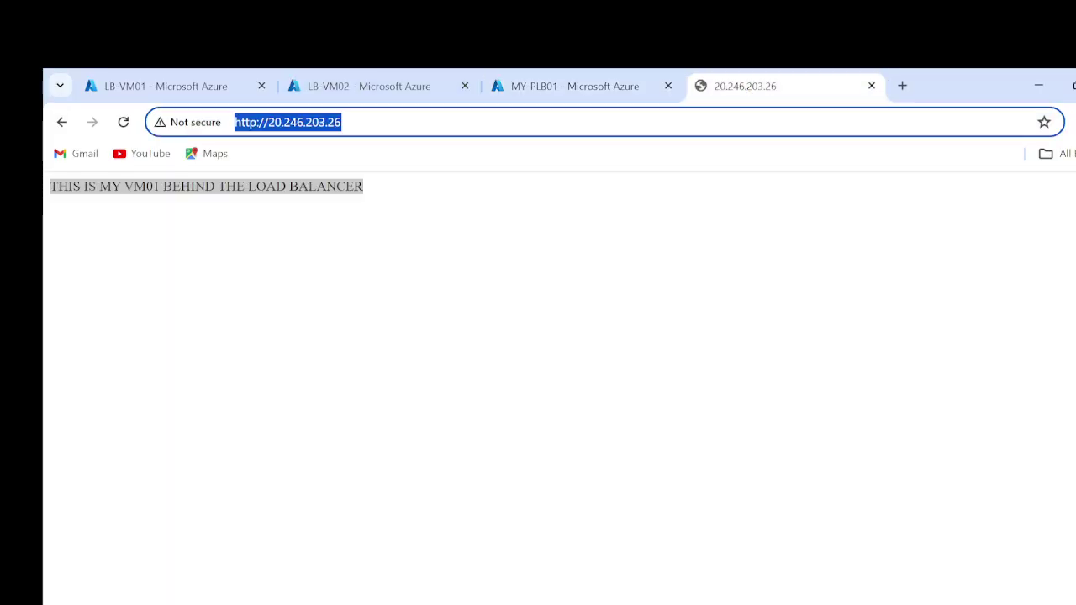
key(End)
key(Return)
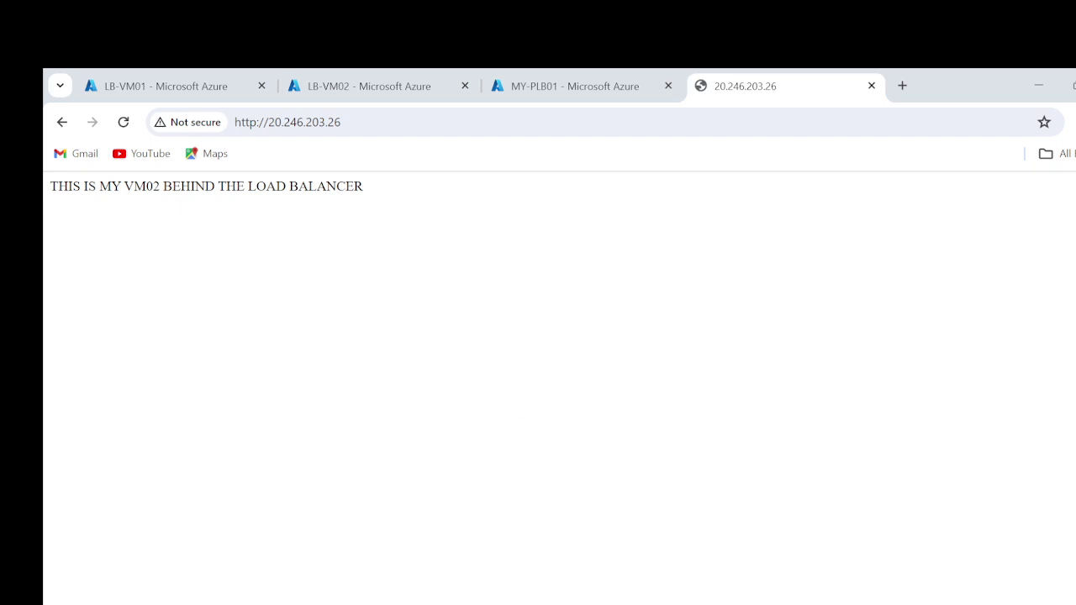
Step: Check LB-VM01's status in the portal and stop the LB-VM02 virtual machine
click(369, 87)
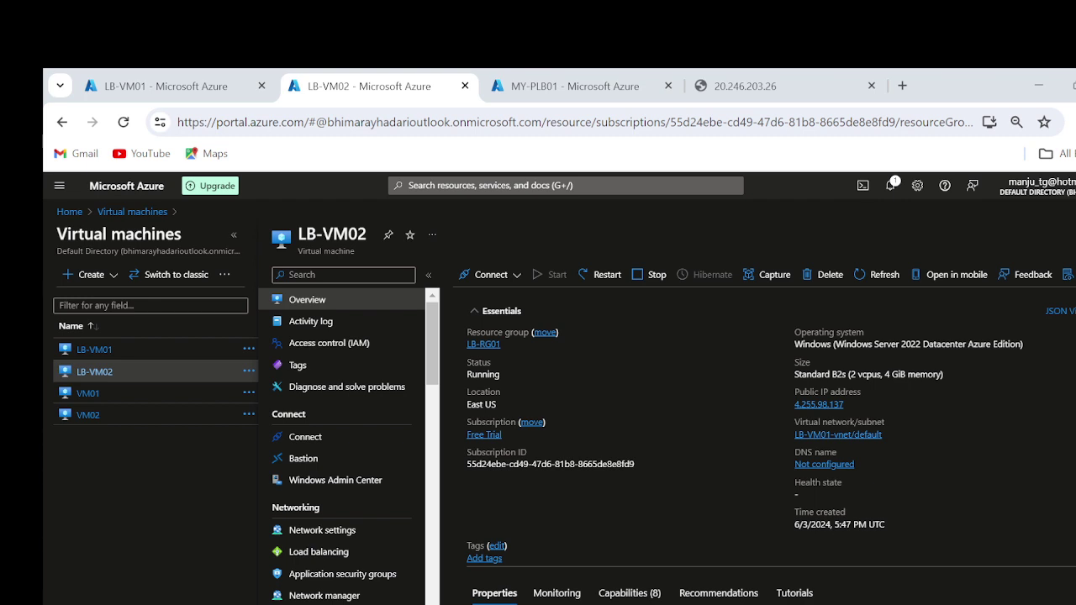
click(126, 87)
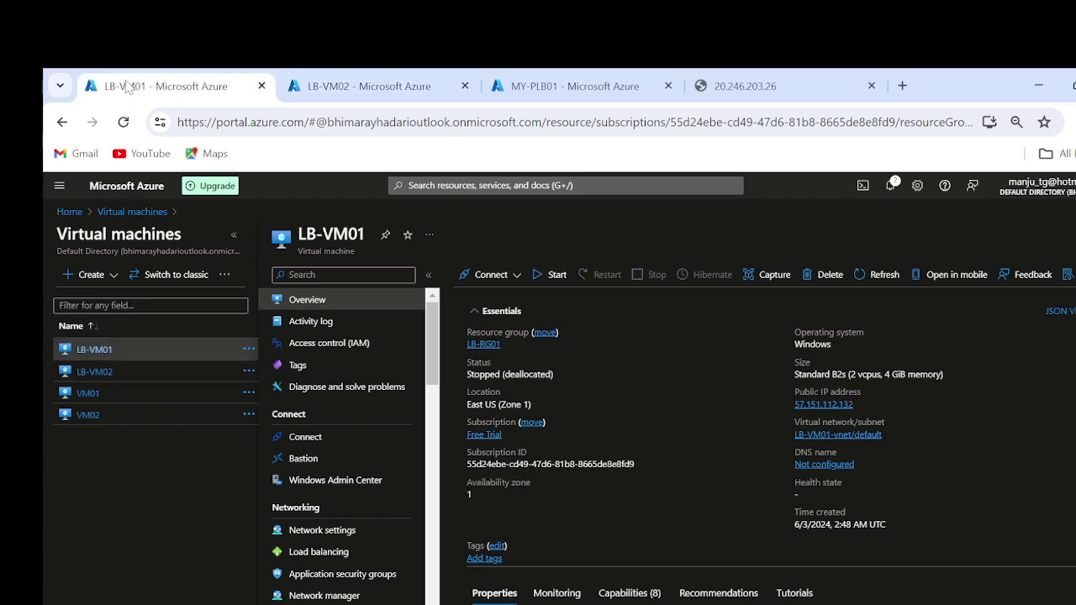
click(346, 90)
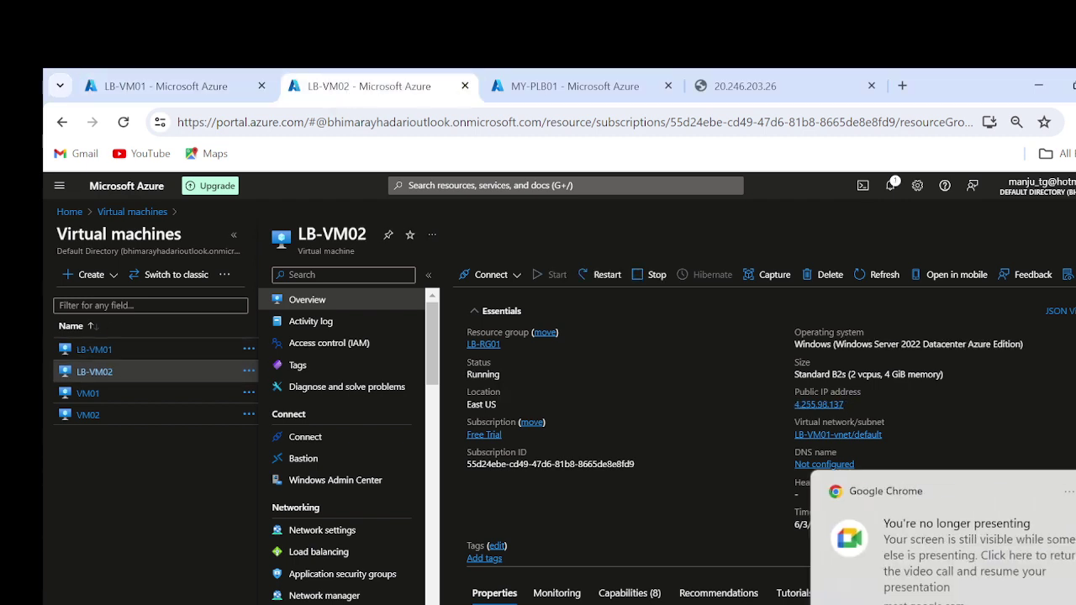
click(652, 275)
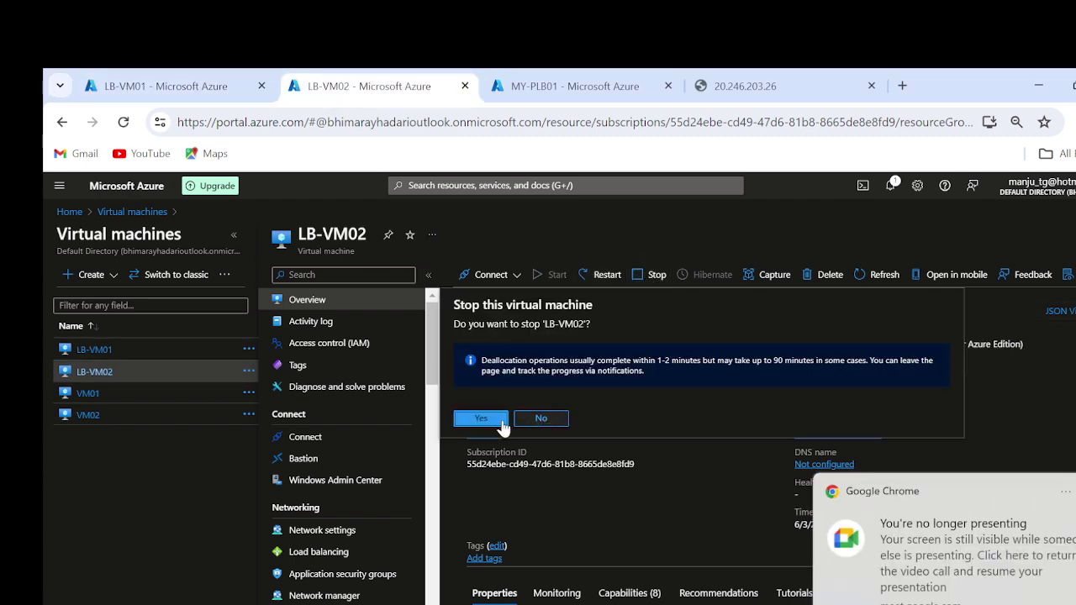
click(476, 420)
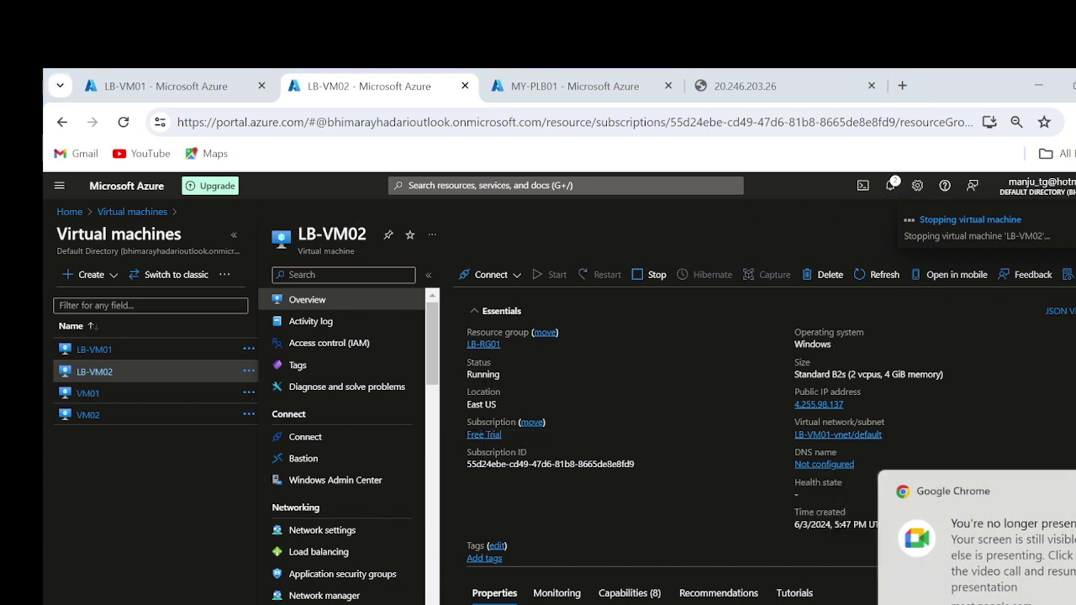
click(744, 85)
click(748, 122)
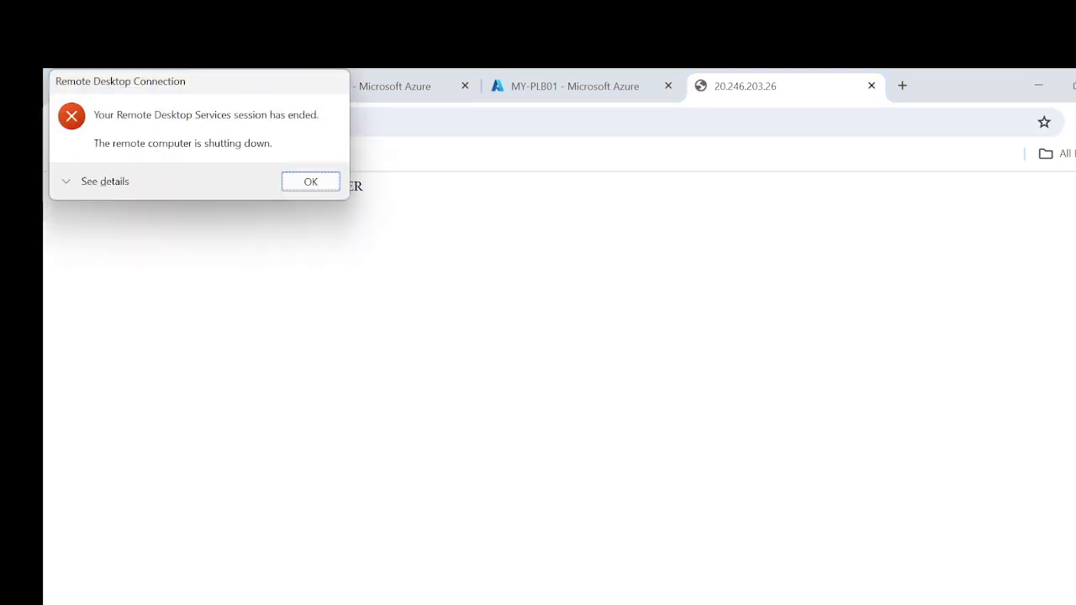
click(311, 182)
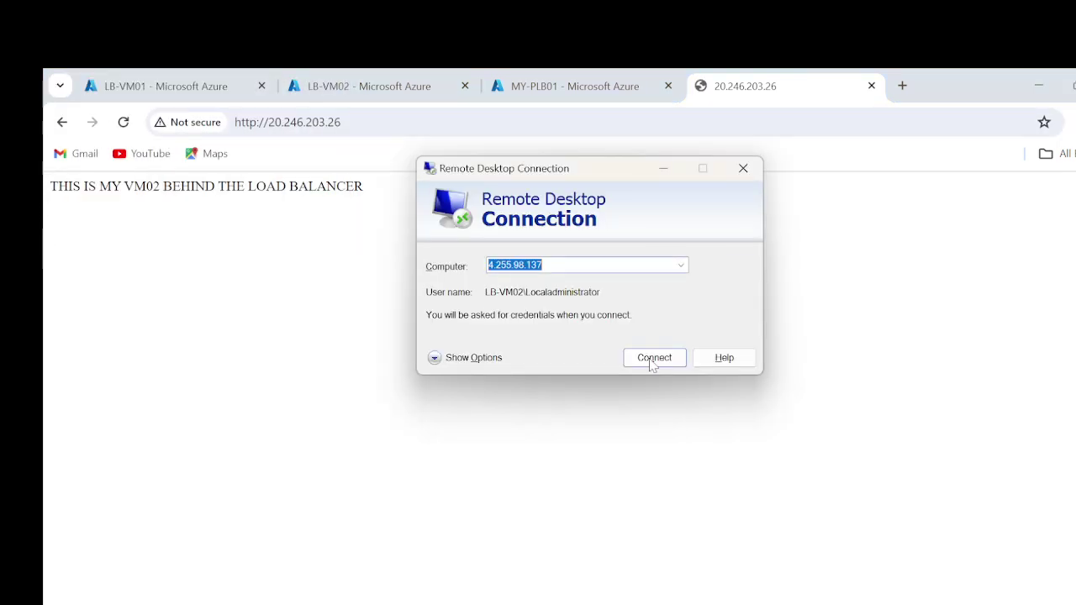
click(744, 170)
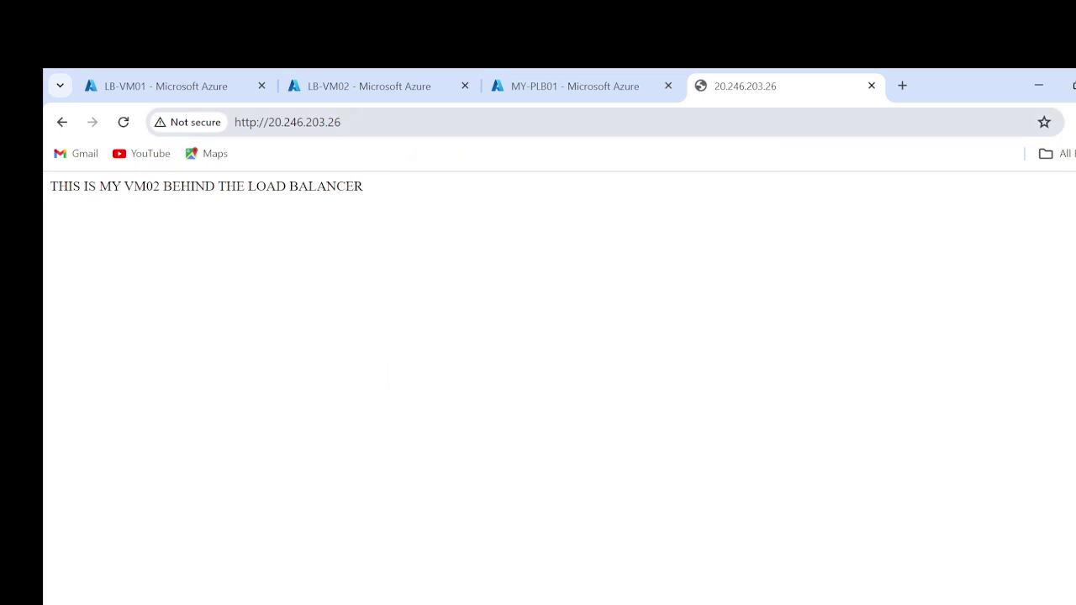
key(ctrl+l)
key(Return)
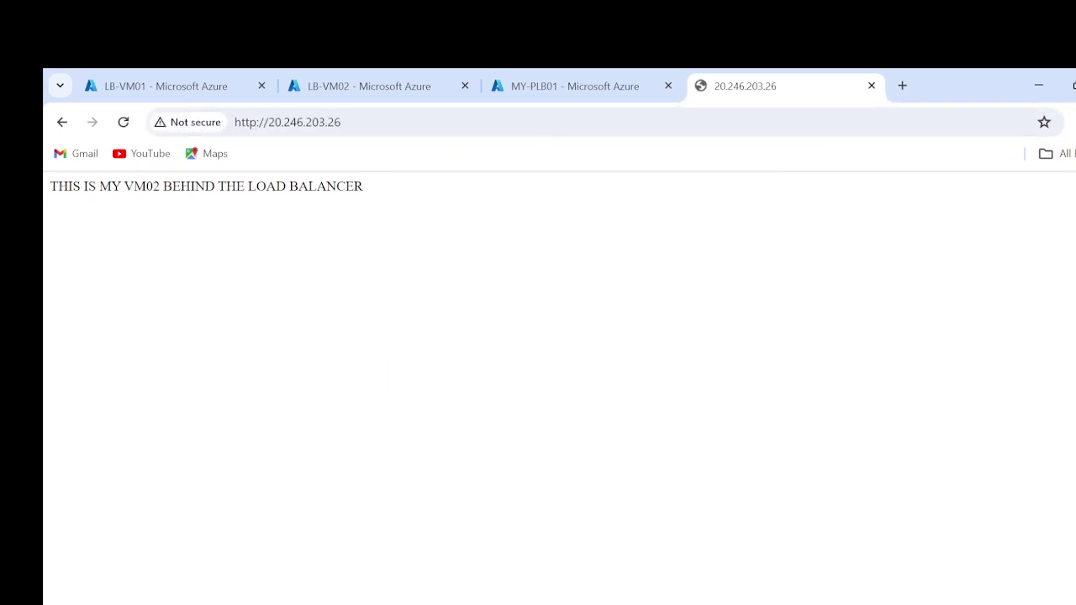
key(ctrl+l)
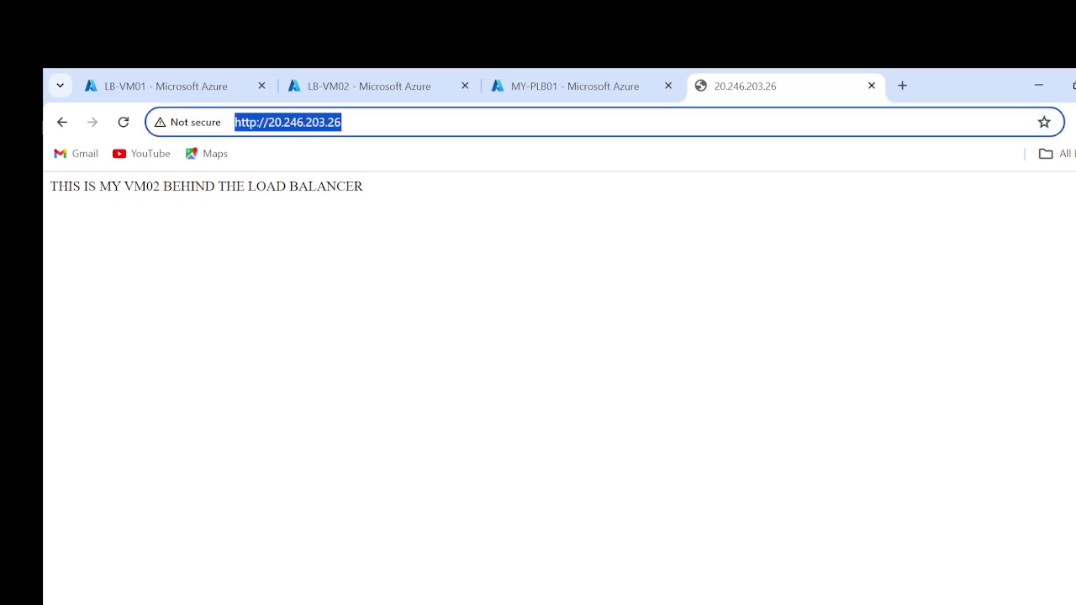
key(Return)
Step: Copy the load balancer address 20.246.203.26 and load it in a new browser tab
double_click(634, 123)
key(ctrl+c)
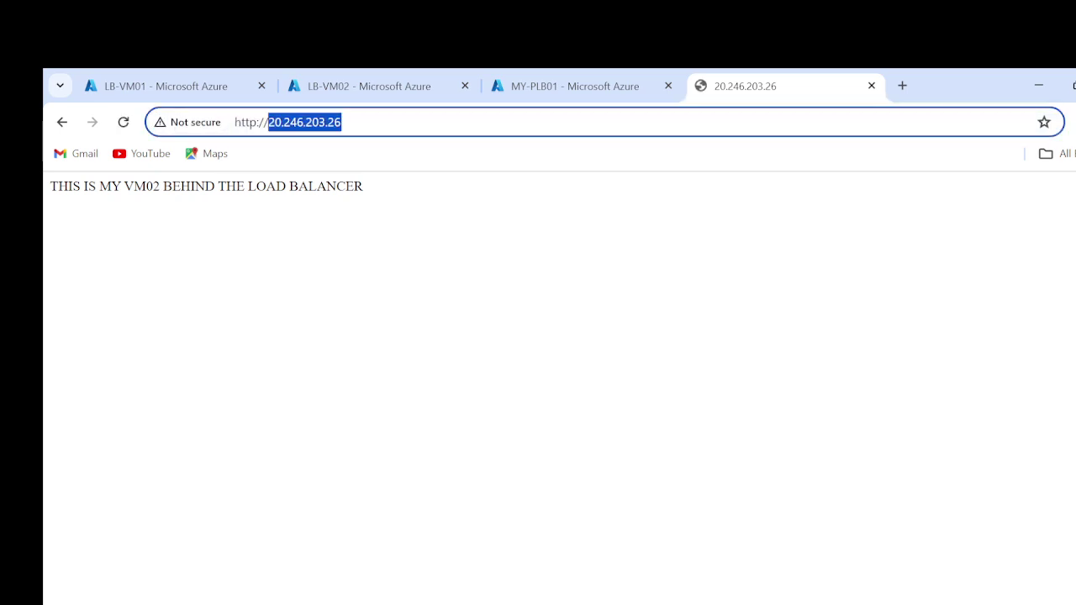
click(902, 86)
key(ctrl+v)
key(Return)
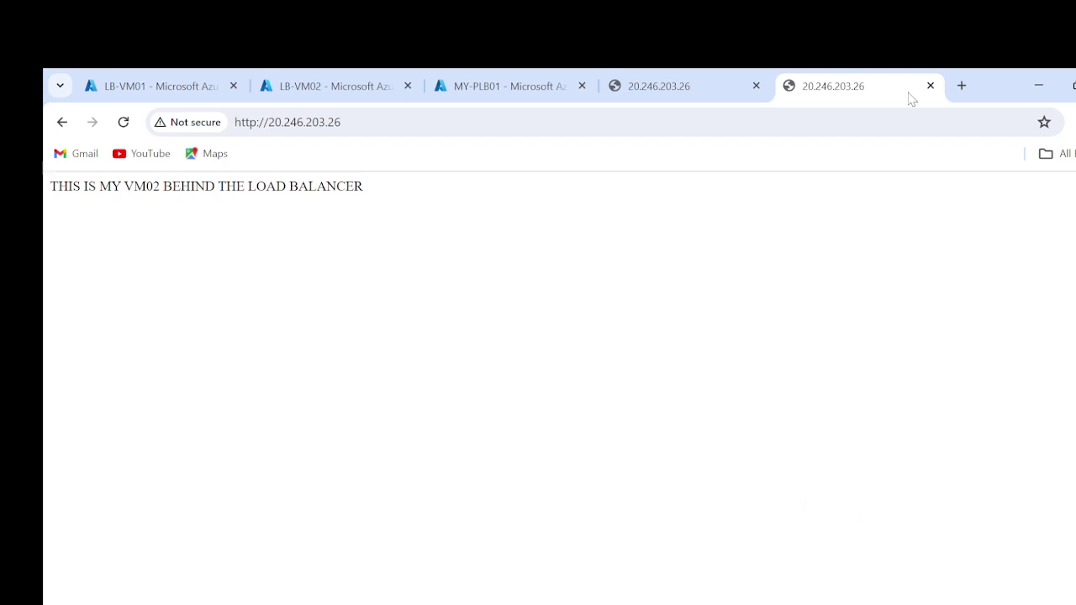
Step: Refresh the portal pages of LB-VM01 and LB-VM02 to check both machines' current status
click(156, 87)
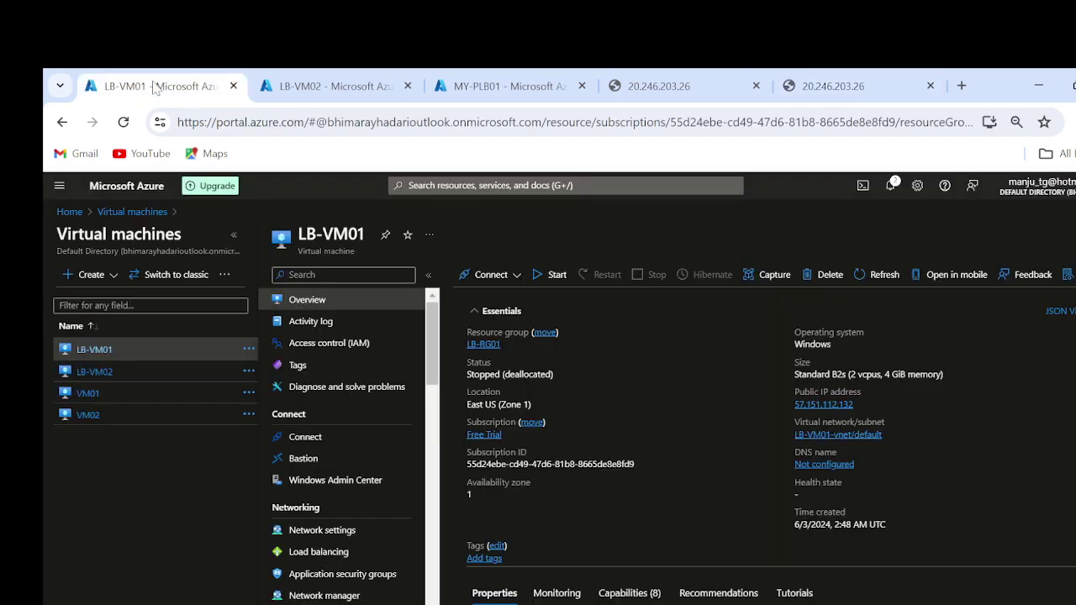
click(123, 121)
click(328, 84)
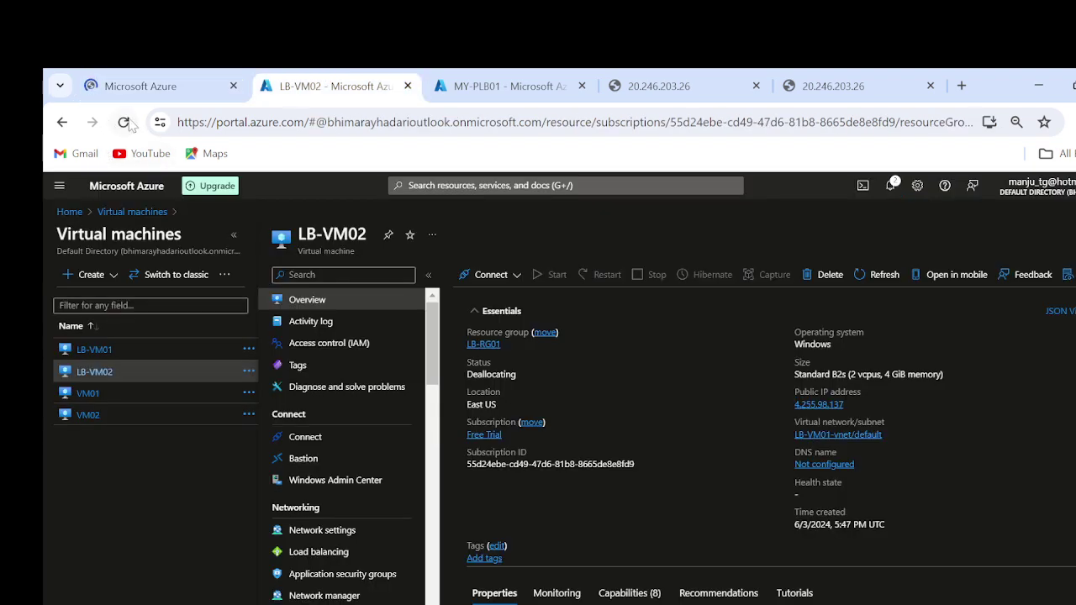
click(124, 121)
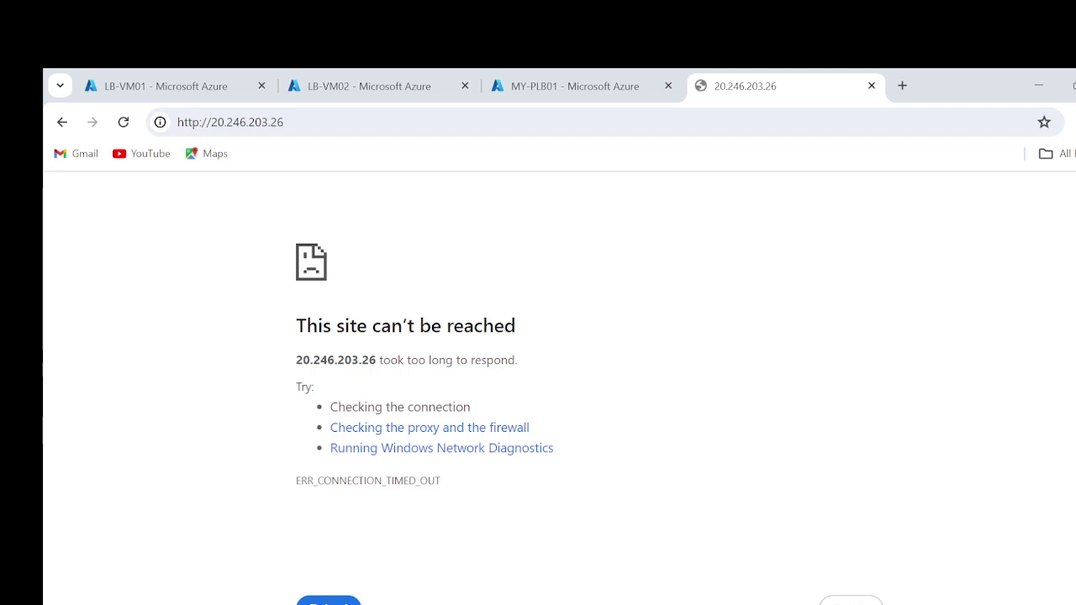
key(F5)
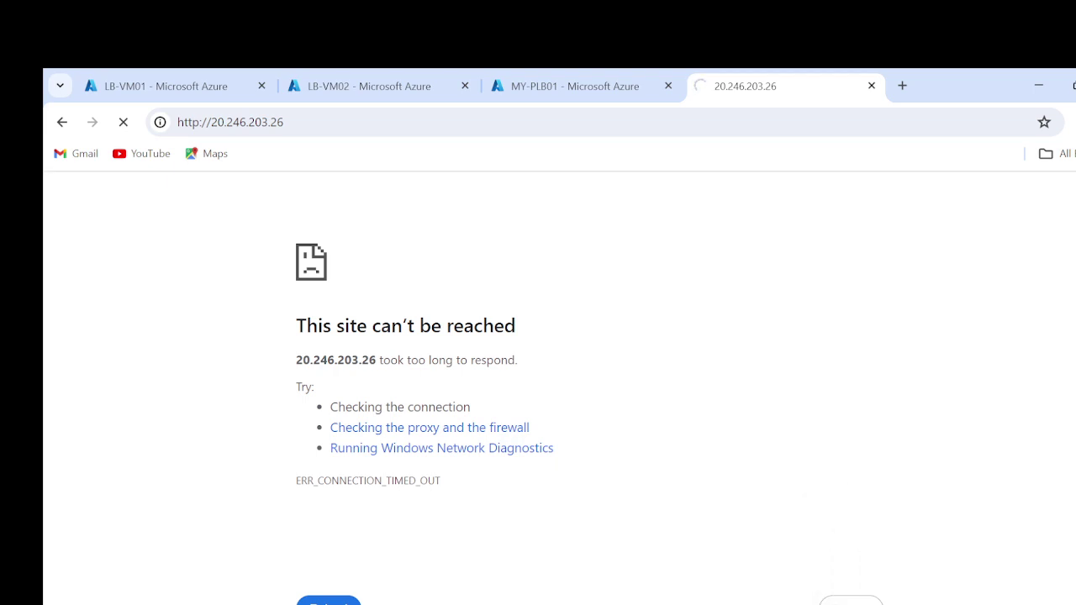
click(137, 87)
click(330, 283)
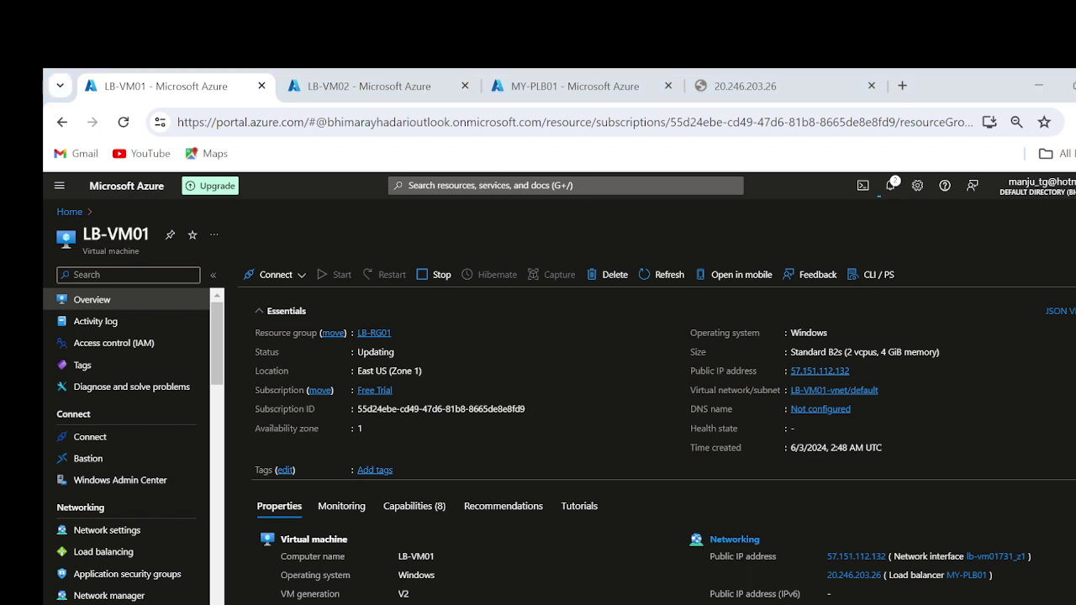
click(765, 86)
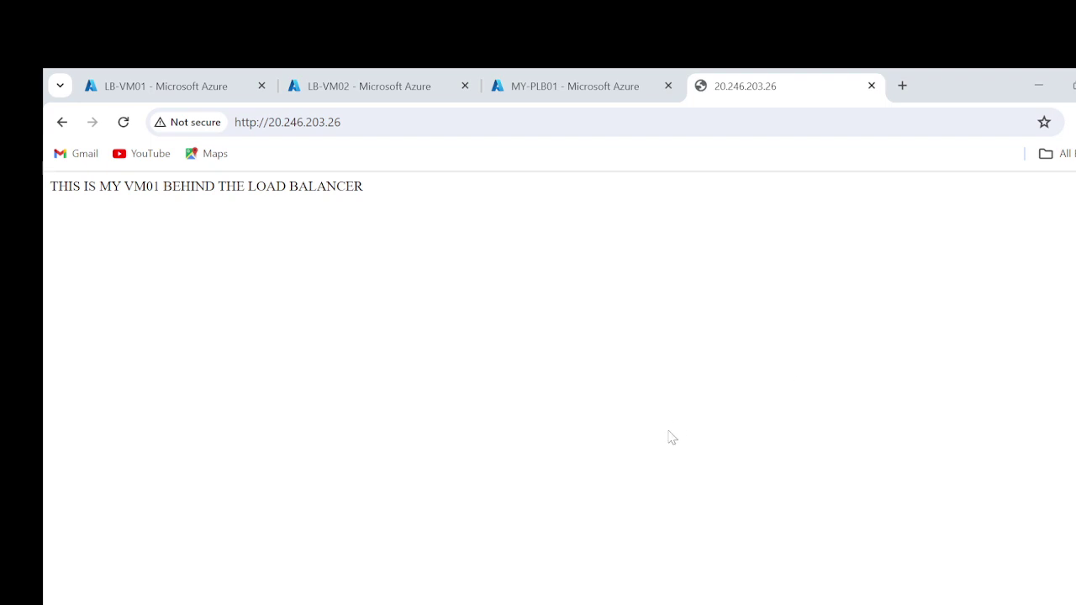
click(232, 120)
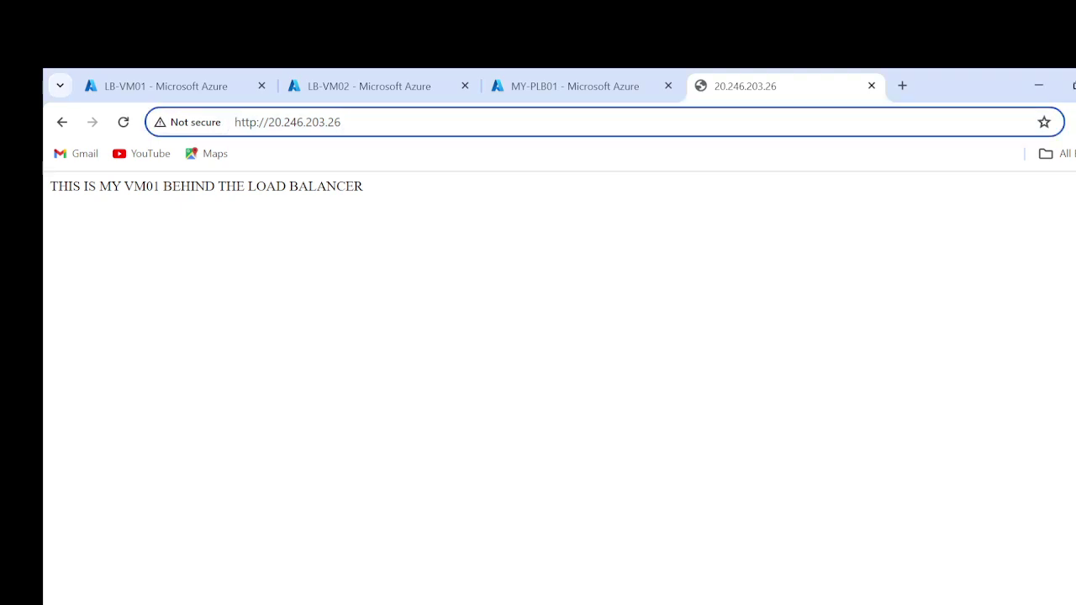
click(592, 426)
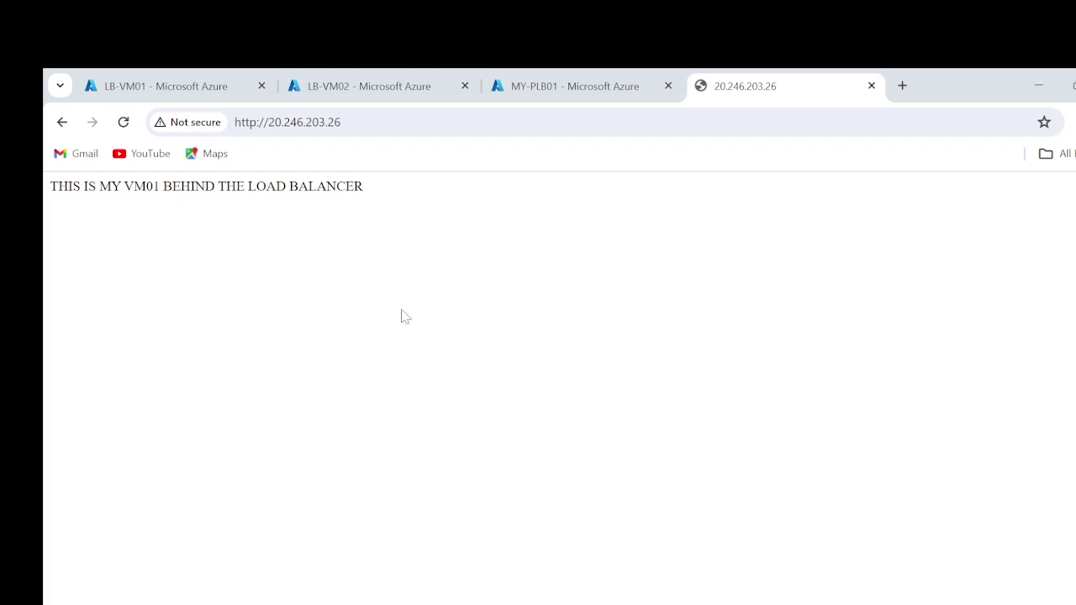
Step: Review MY-PLB01's frontend IP configuration, backend pools, health probes and load balancing rules
click(526, 87)
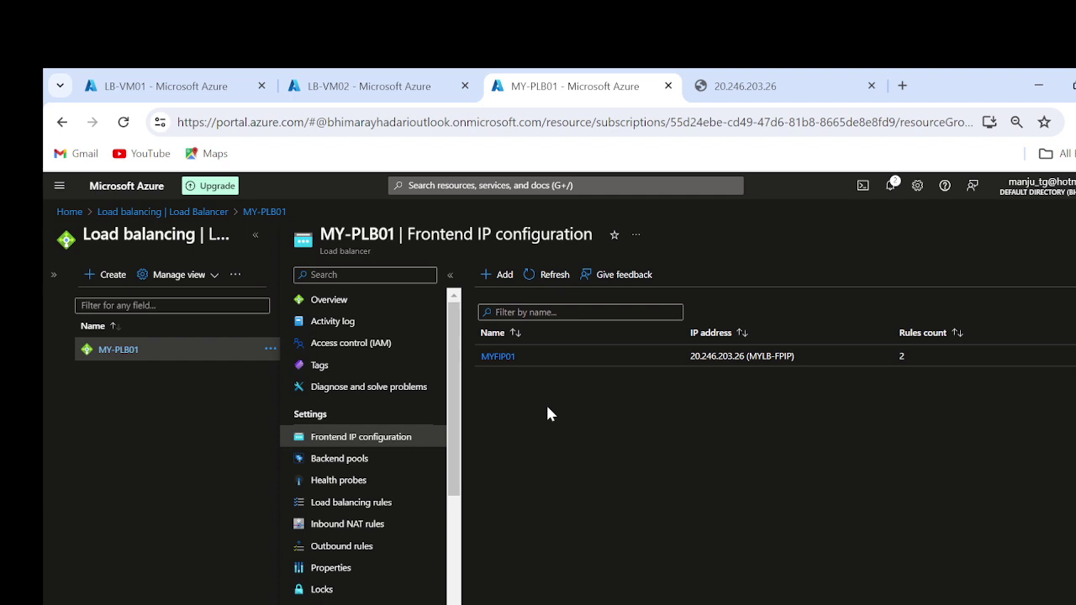
click(349, 464)
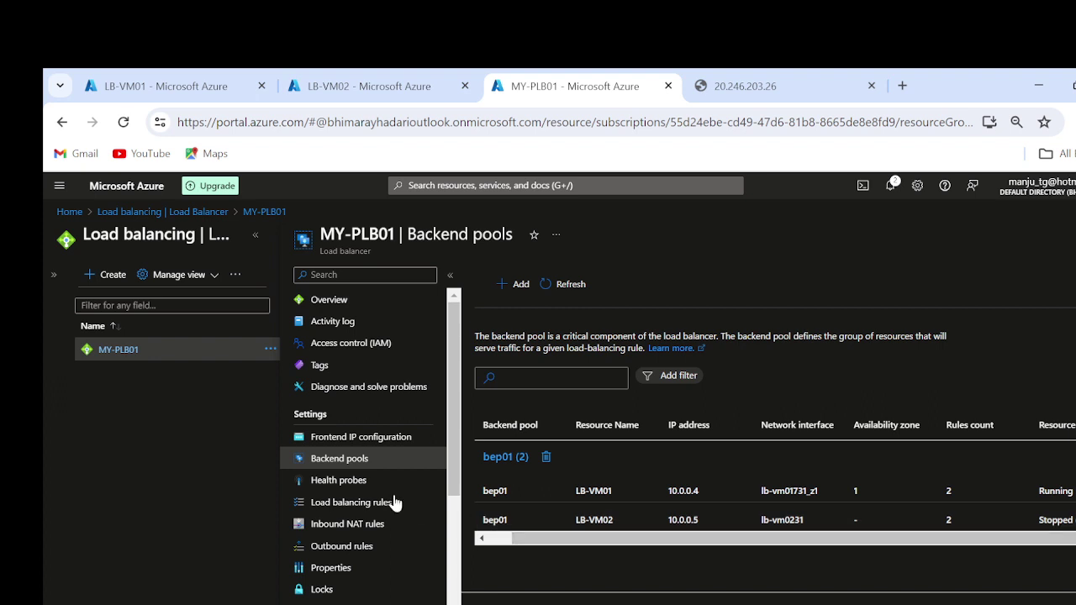
click(328, 486)
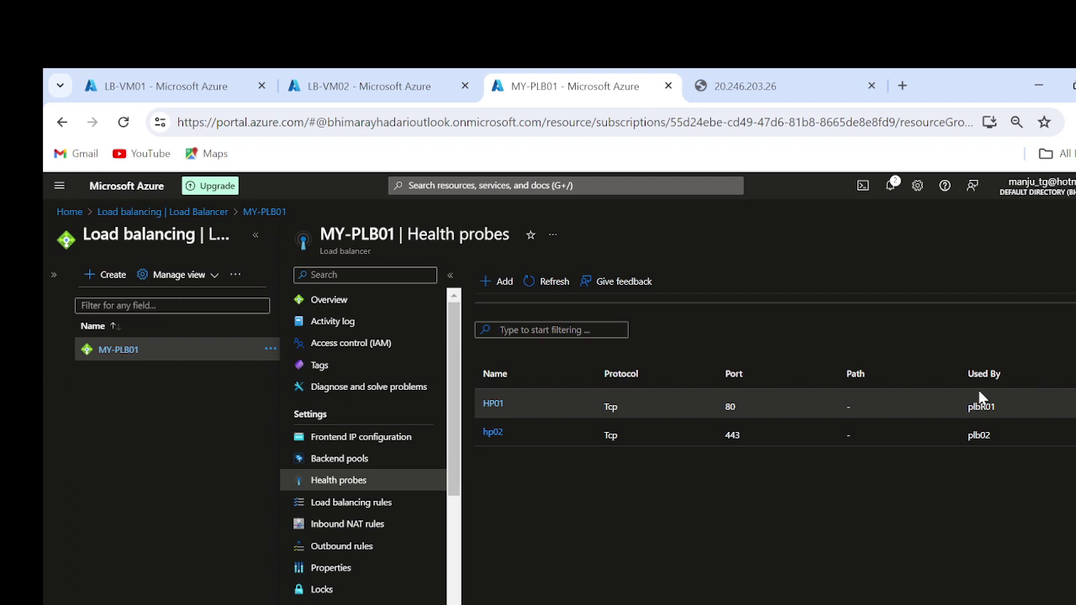
click(425, 438)
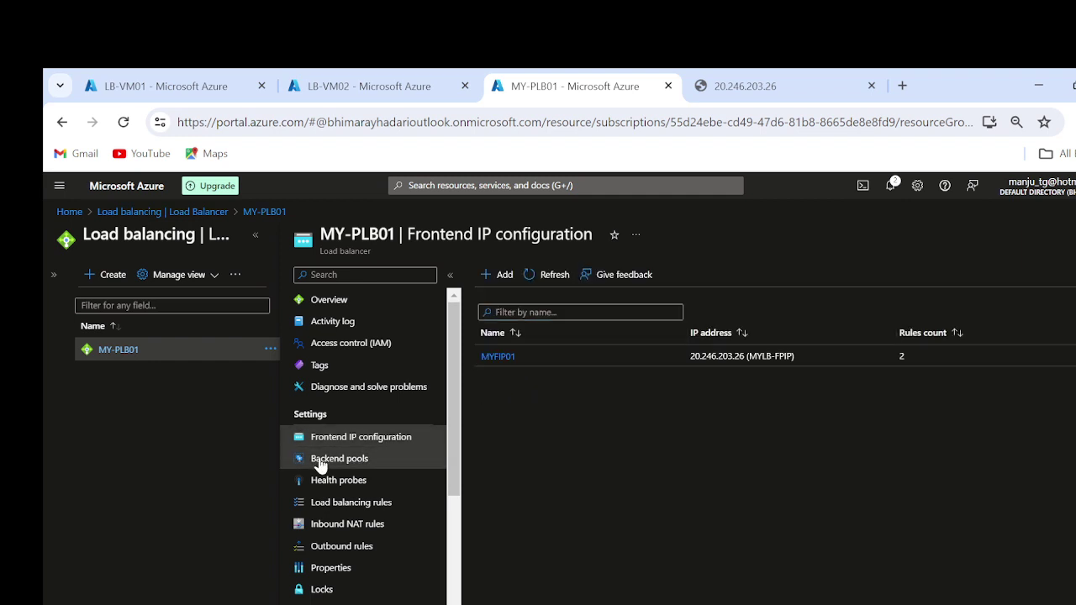
click(320, 461)
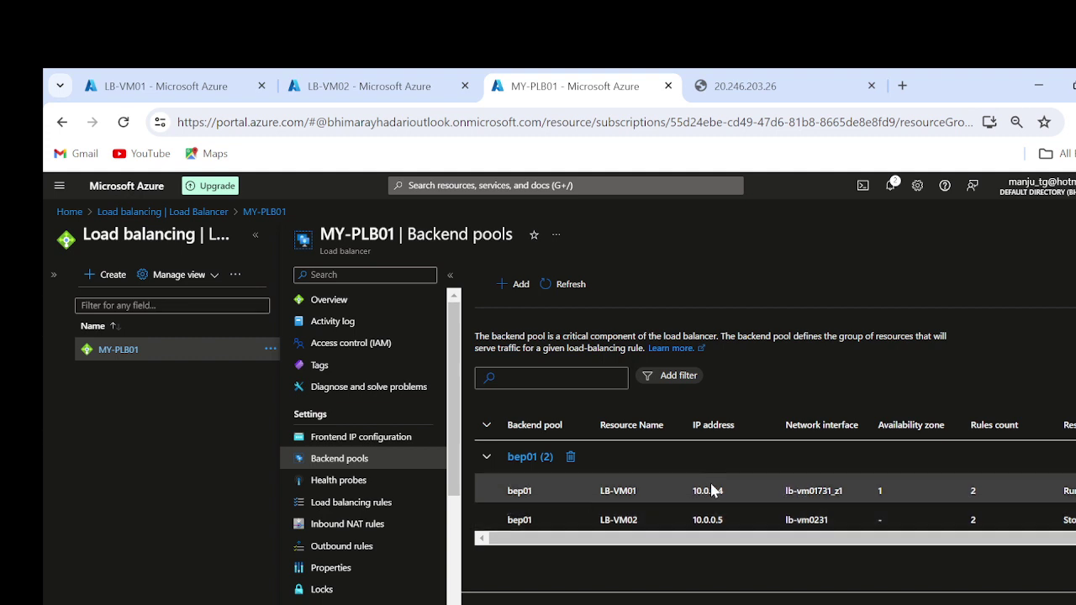
click(324, 480)
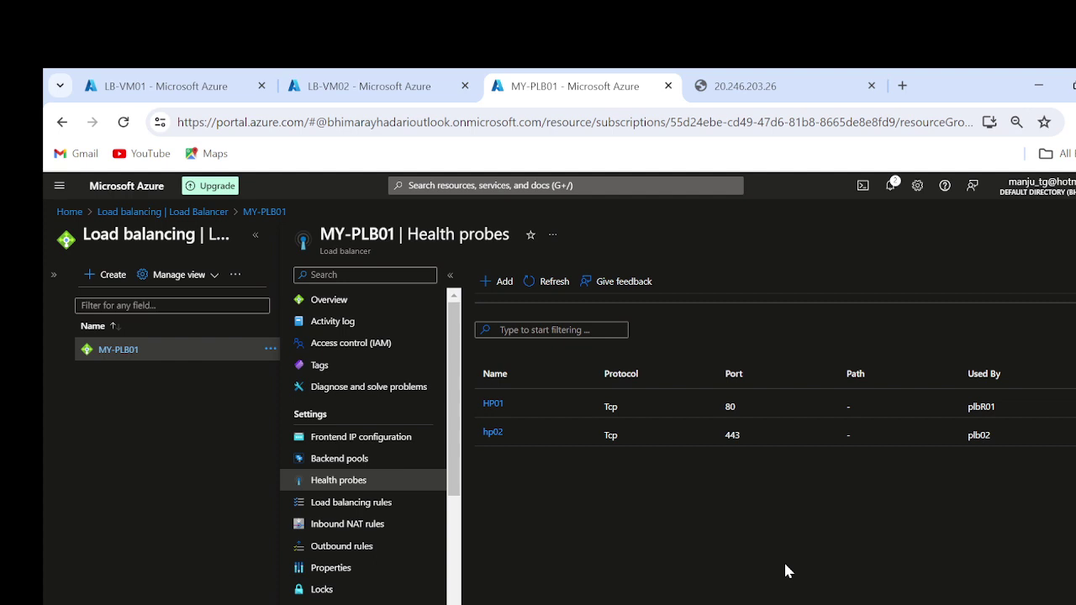
click(331, 503)
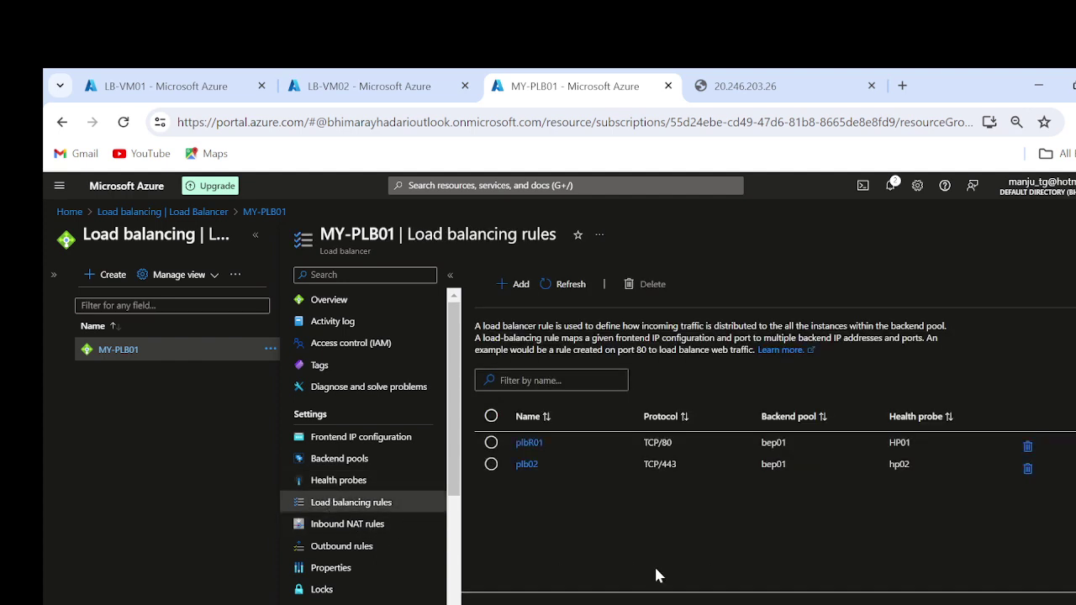
scroll(353, 555, down, 2)
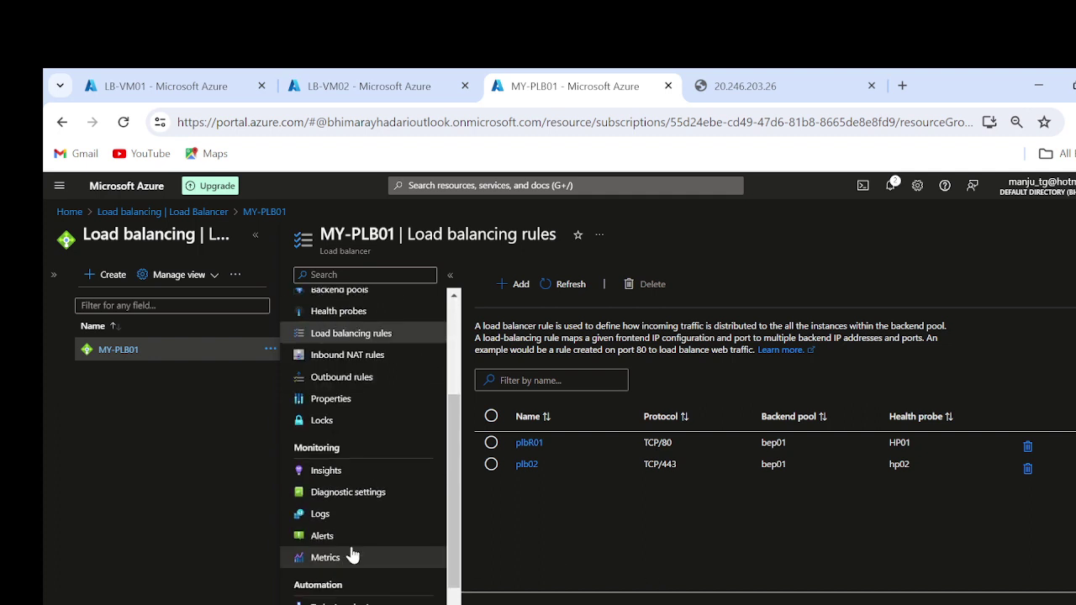